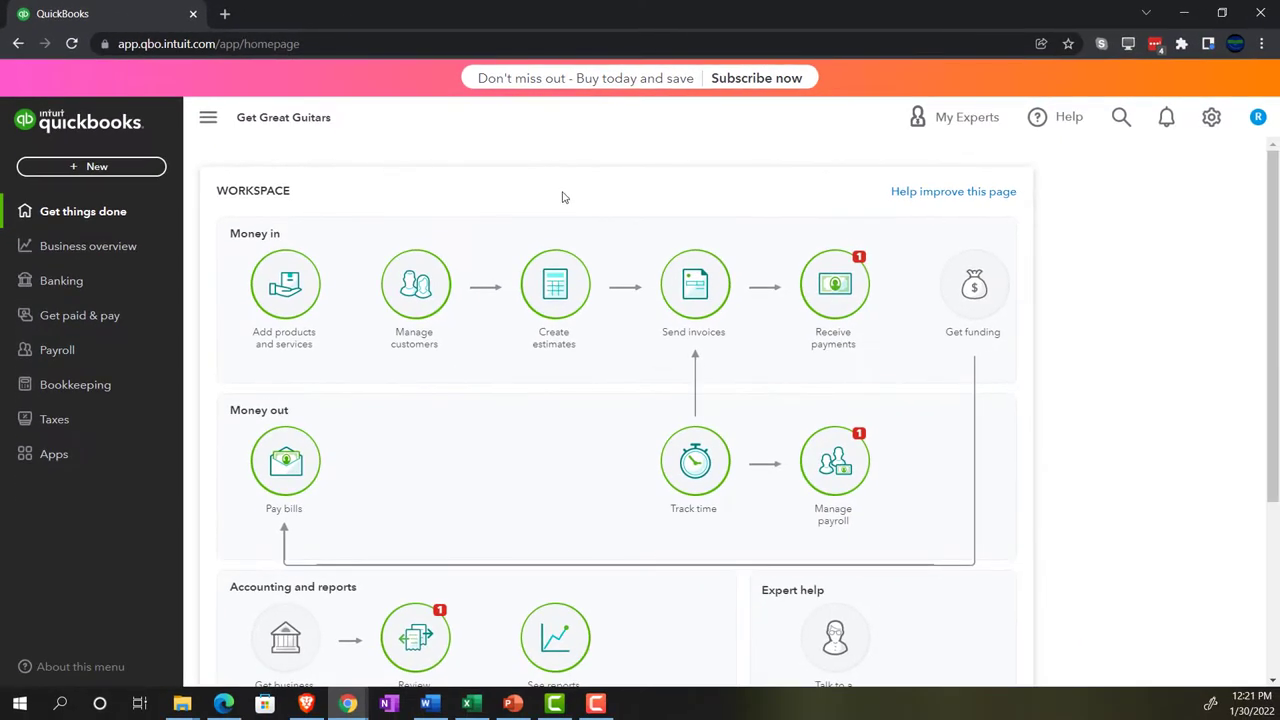
# Check the company settings for the option to switch between Business view and Accountant view, and look at the sample company in Edge
pyautogui.hotkey('ctrl', '+')
pyautogui.hotkey('ctrl', '+')
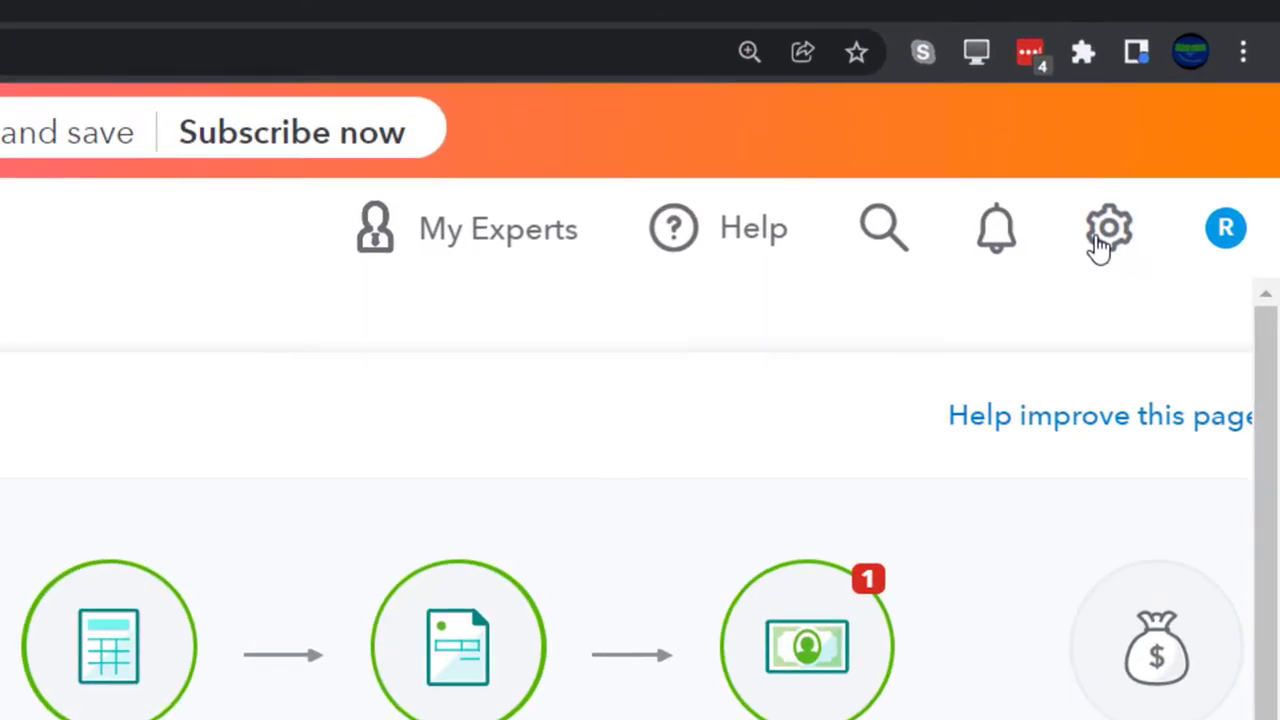
pyautogui.click(1102, 235)
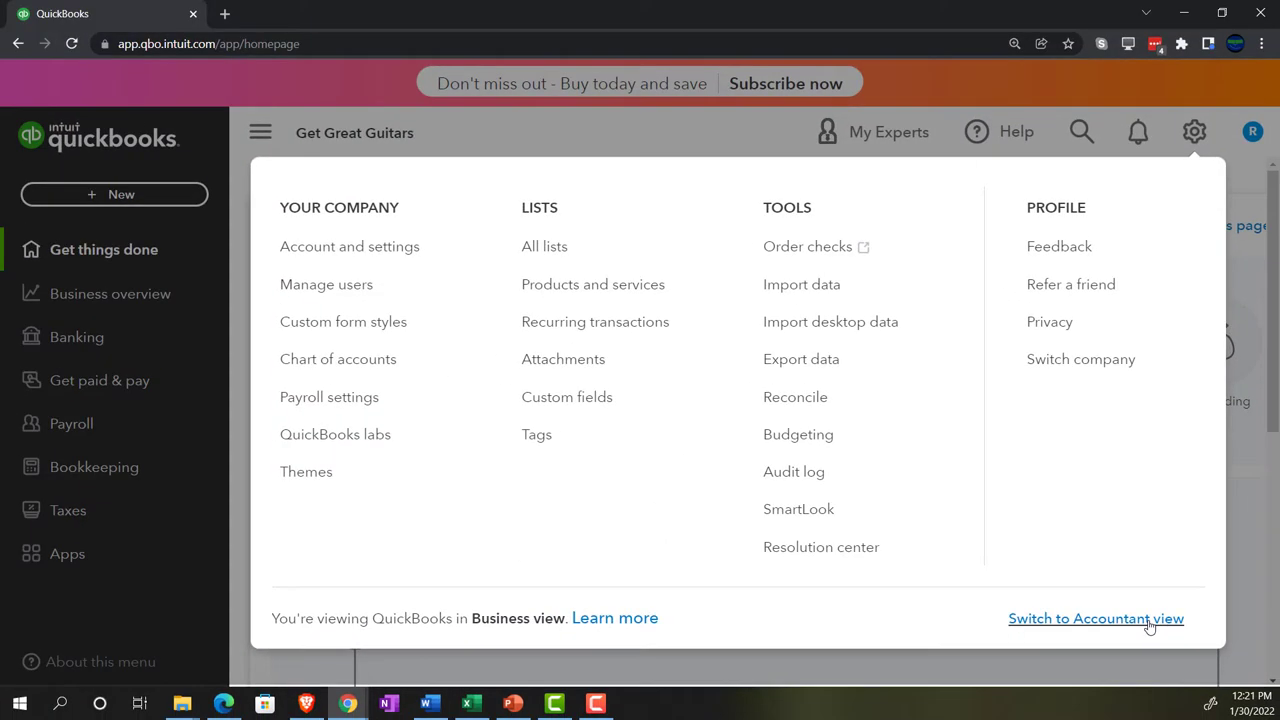
pyautogui.click(1245, 538)
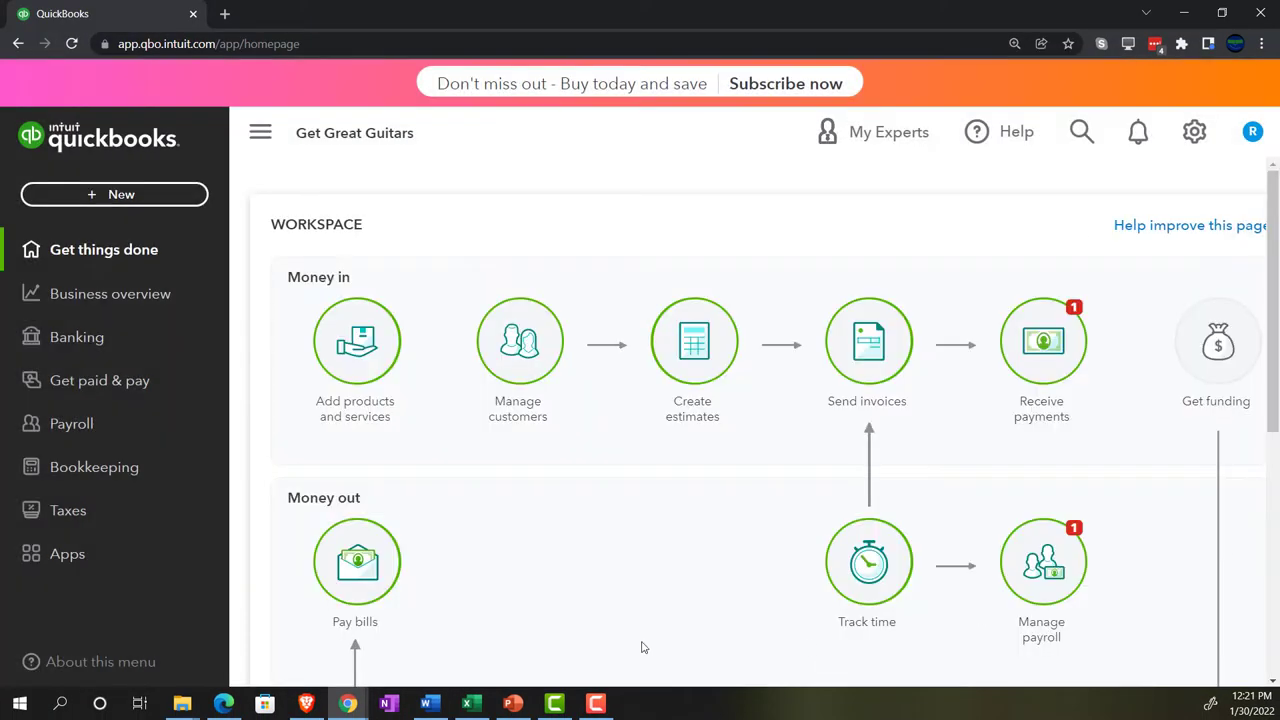
pyautogui.click(224, 704)
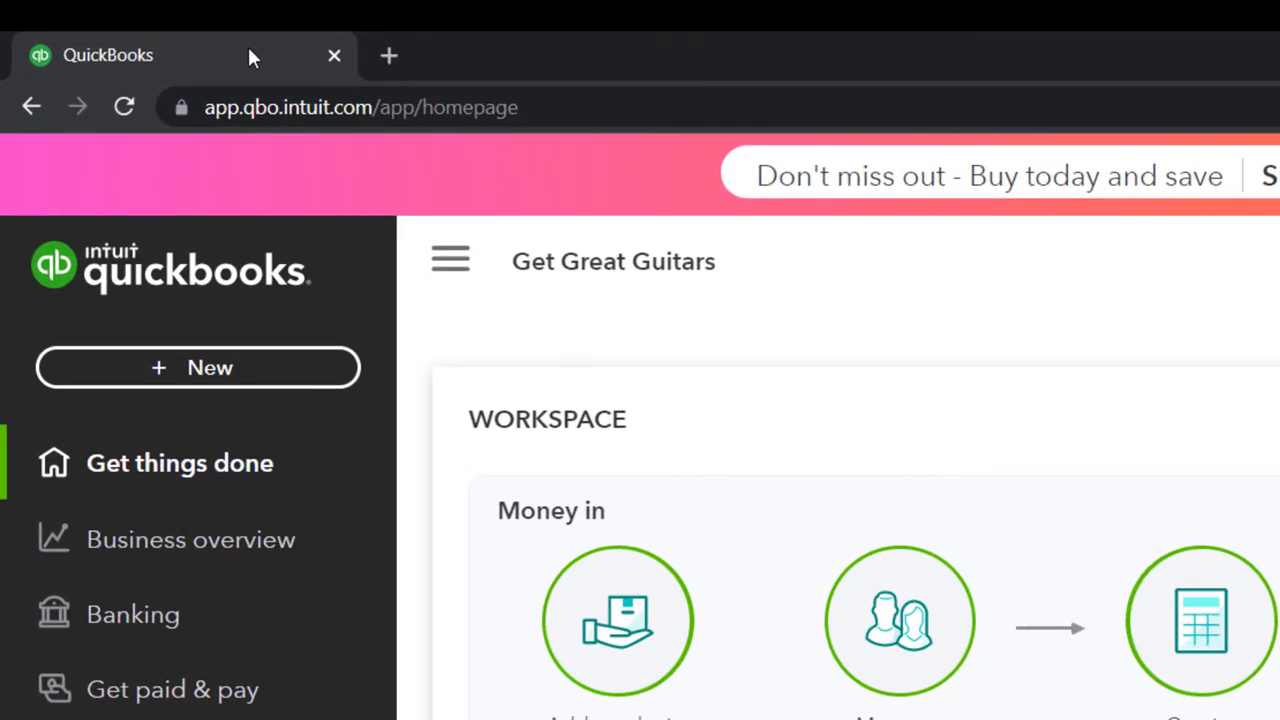
# Duplicate the QuickBooks homepage tab three times so that four tabs of the company file are open
pyautogui.rightClick(145, 15)
pyautogui.click(317, 256)
pyautogui.click(275, 47)
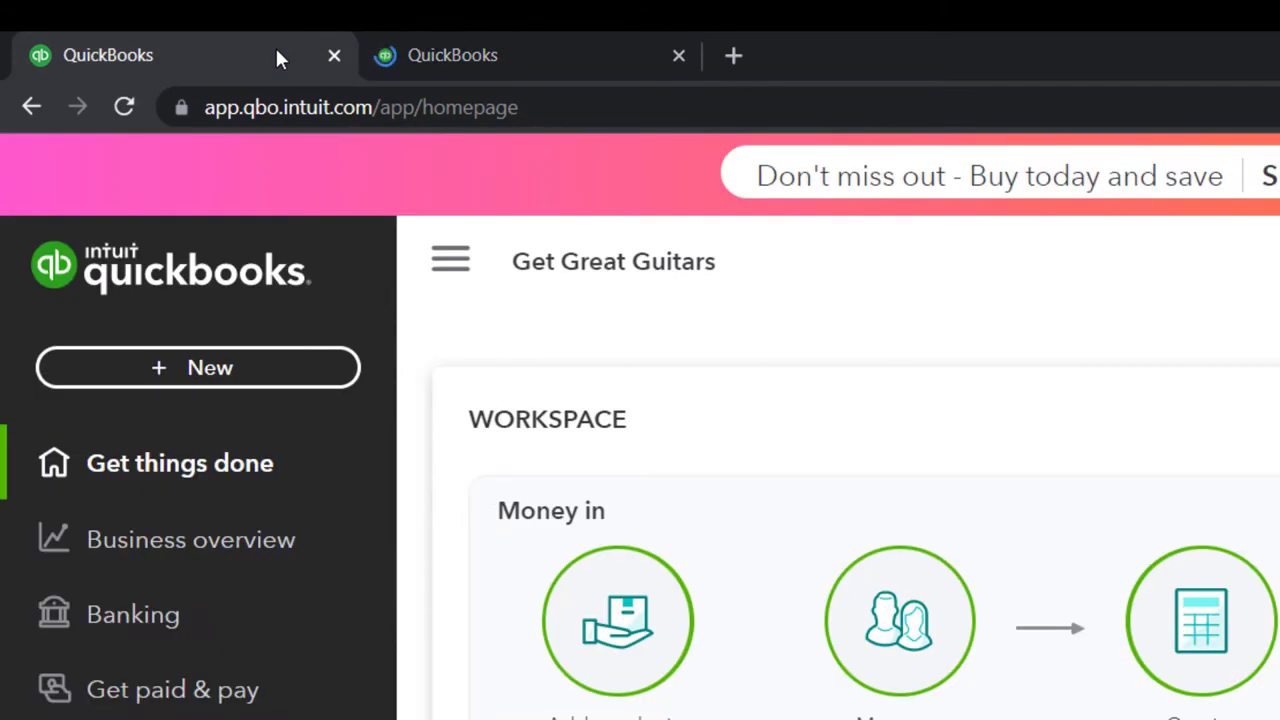
pyautogui.rightClick(275, 45)
pyautogui.click(357, 261)
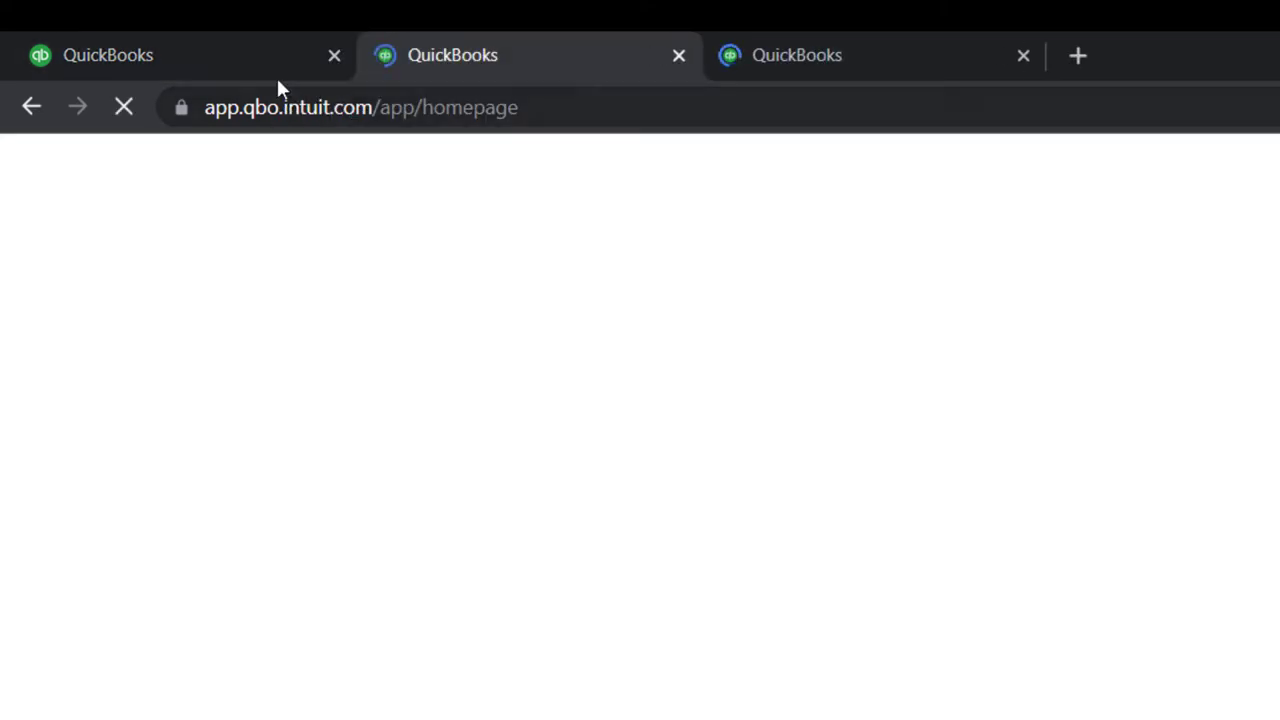
pyautogui.click(253, 47)
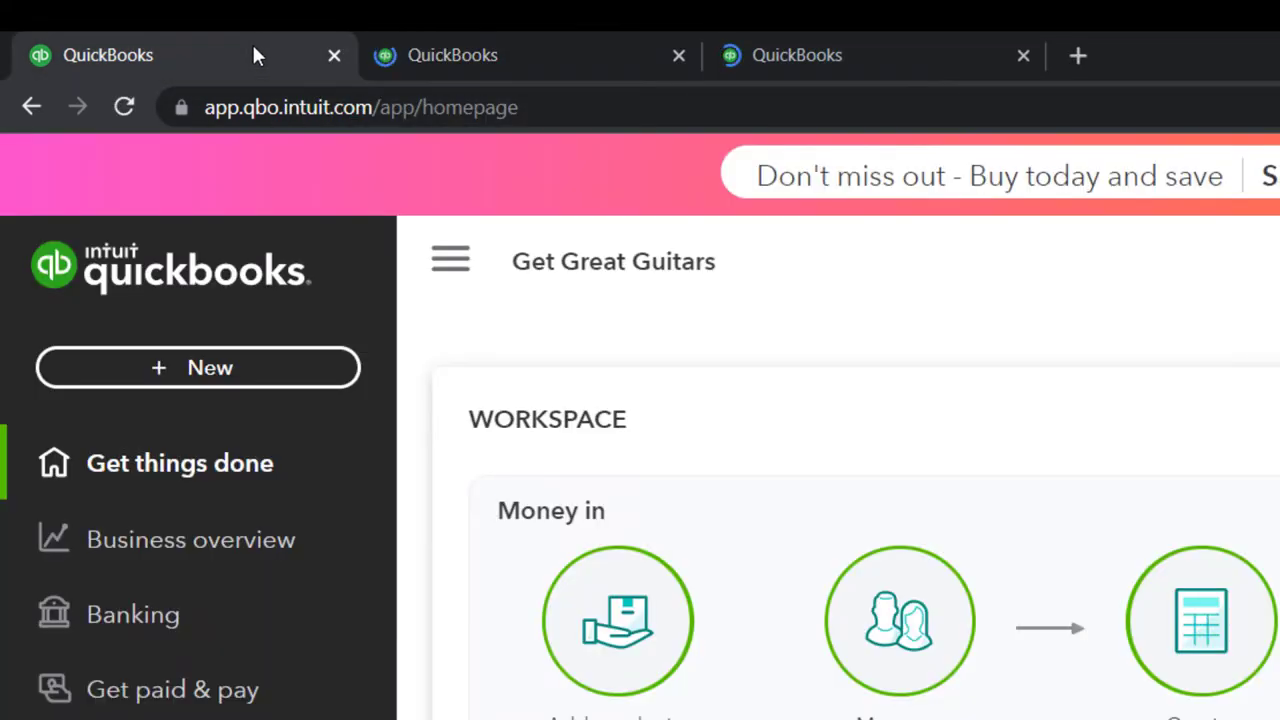
pyautogui.rightClick(252, 55)
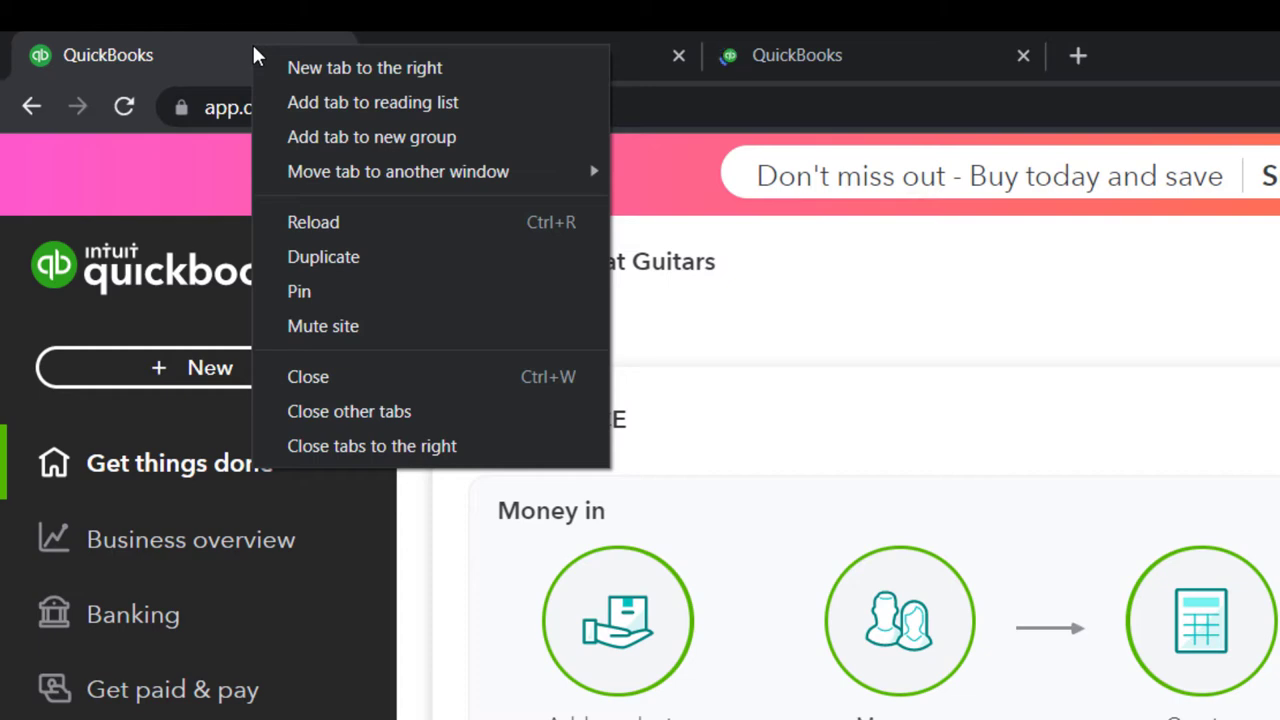
pyautogui.click(300, 257)
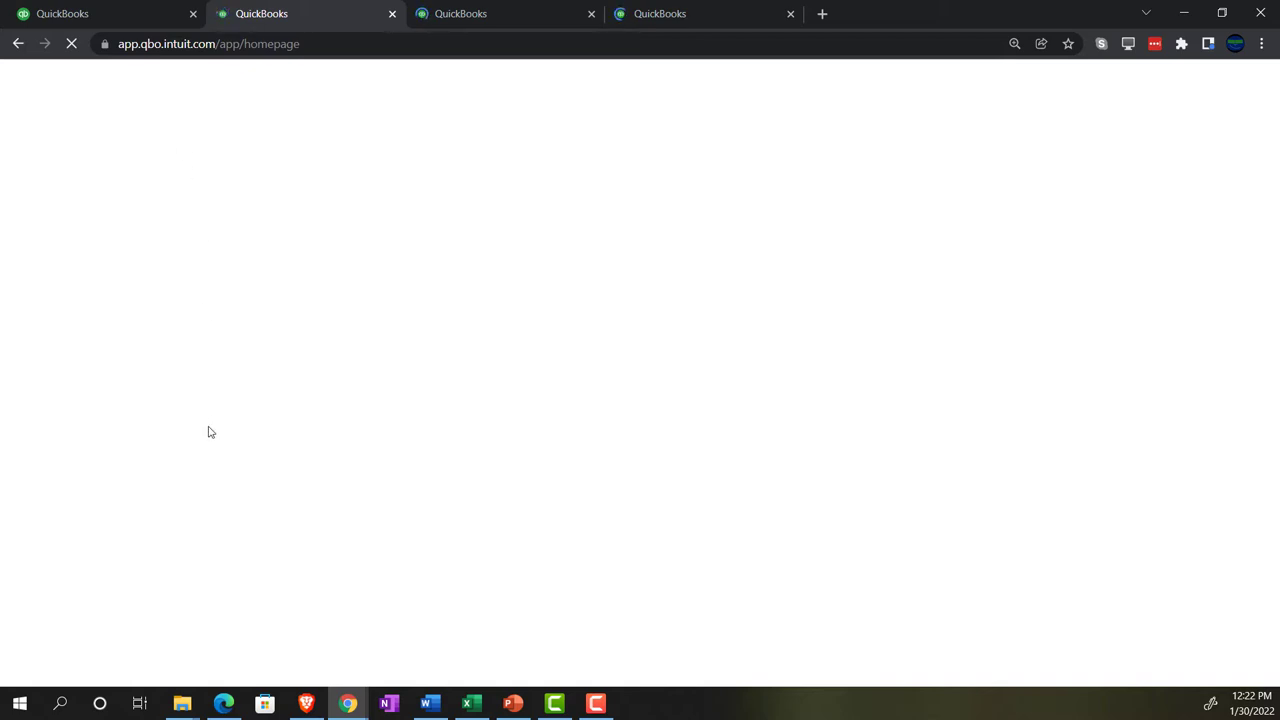
# Check where Reports sits in the Edge sample company, and open the Balance Sheet report for Get Great Guitars in Chrome's second tab
pyautogui.click(224, 706)
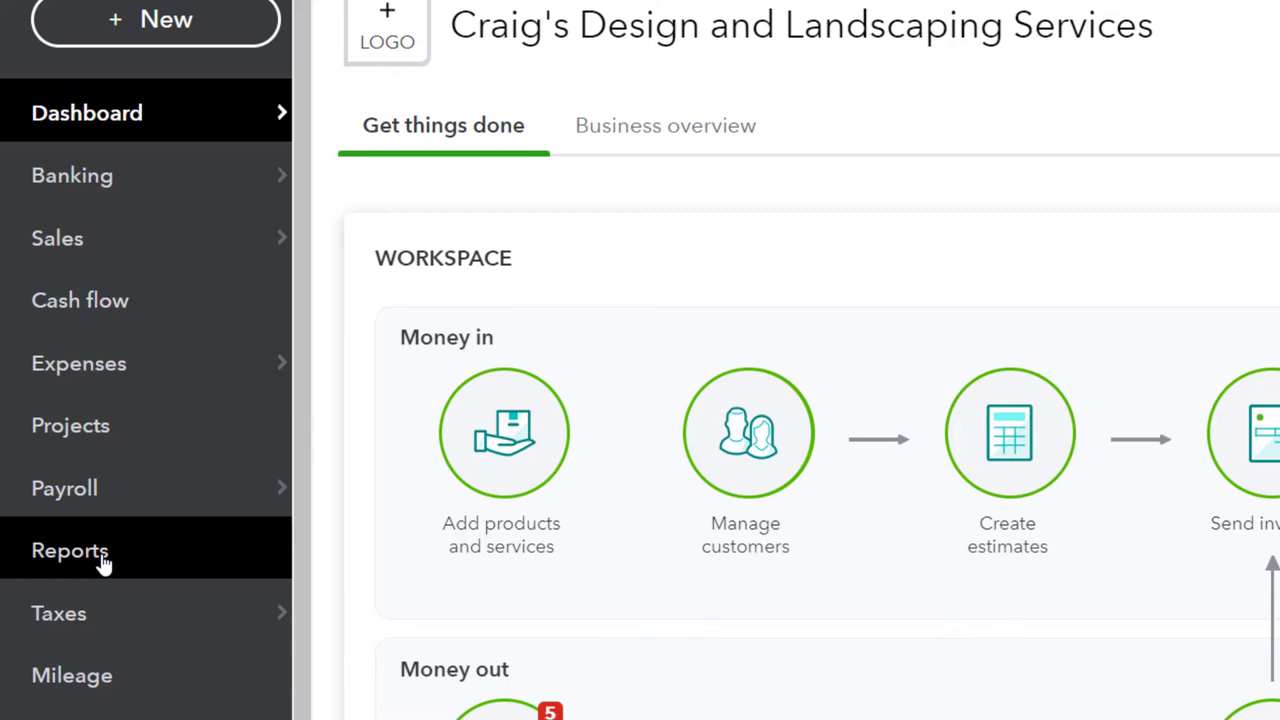
pyautogui.hotkey('alt', 'Tab')
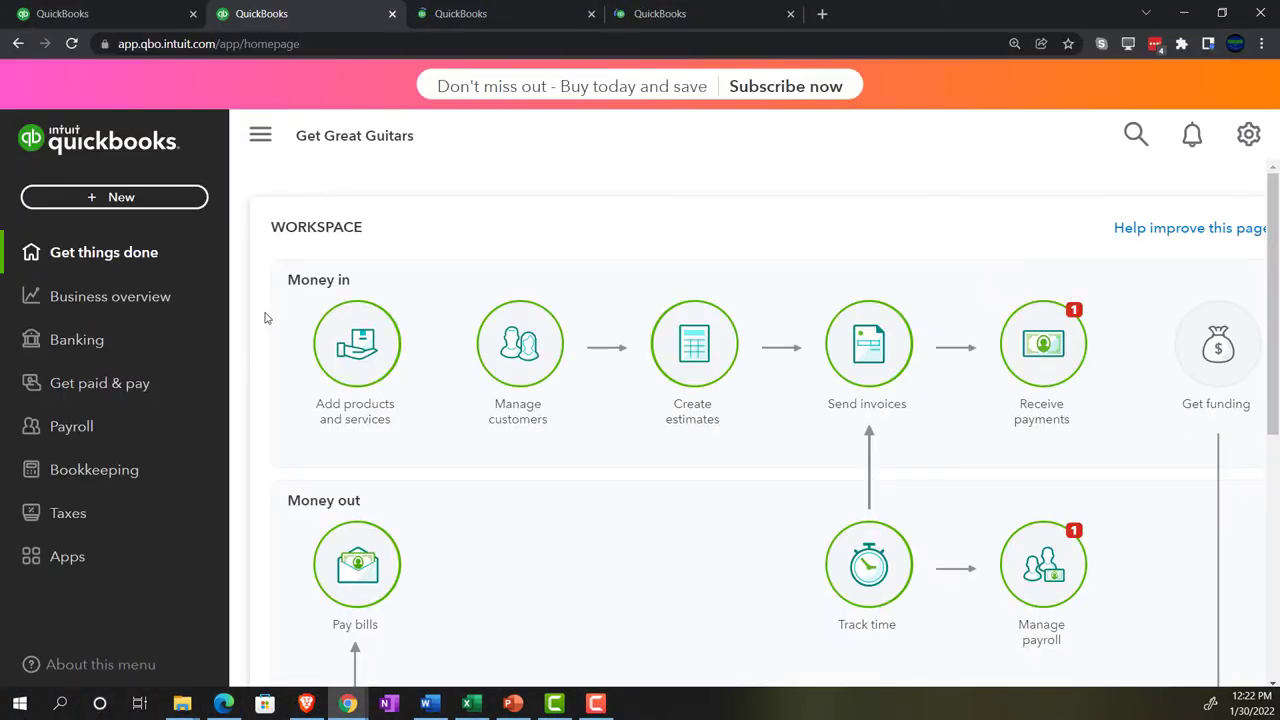
pyautogui.click(149, 309)
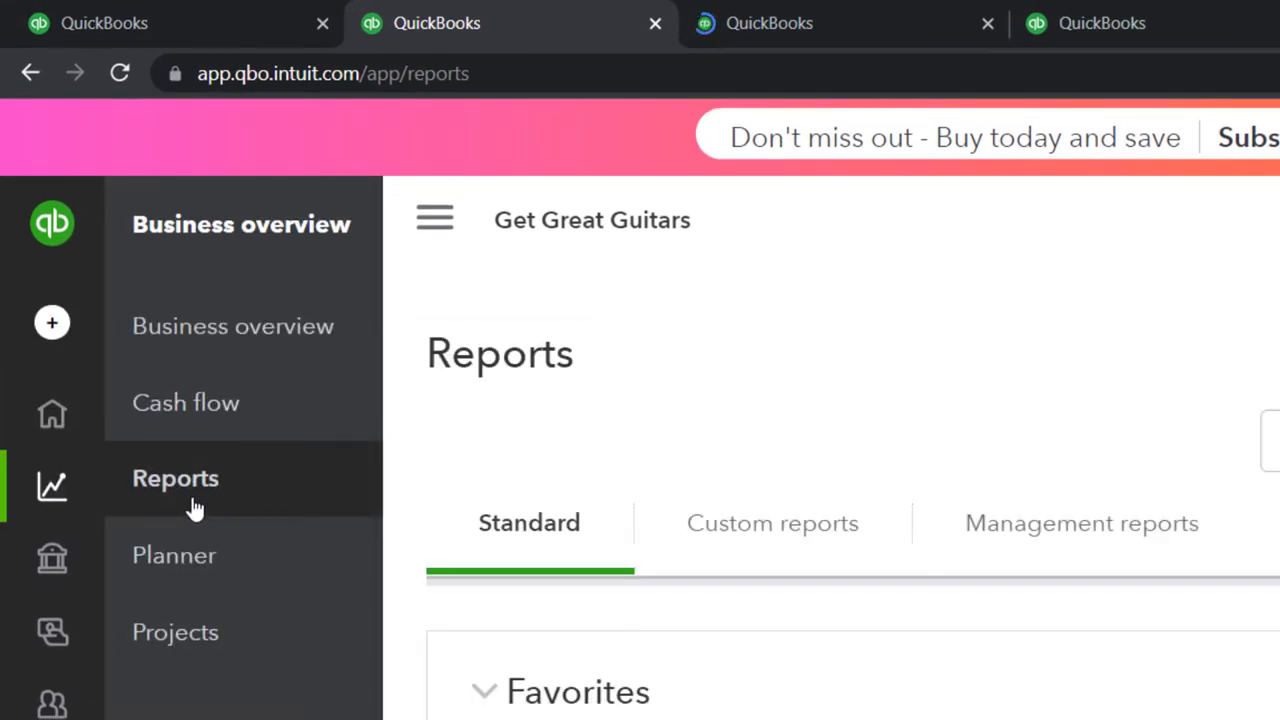
pyautogui.click(428, 226)
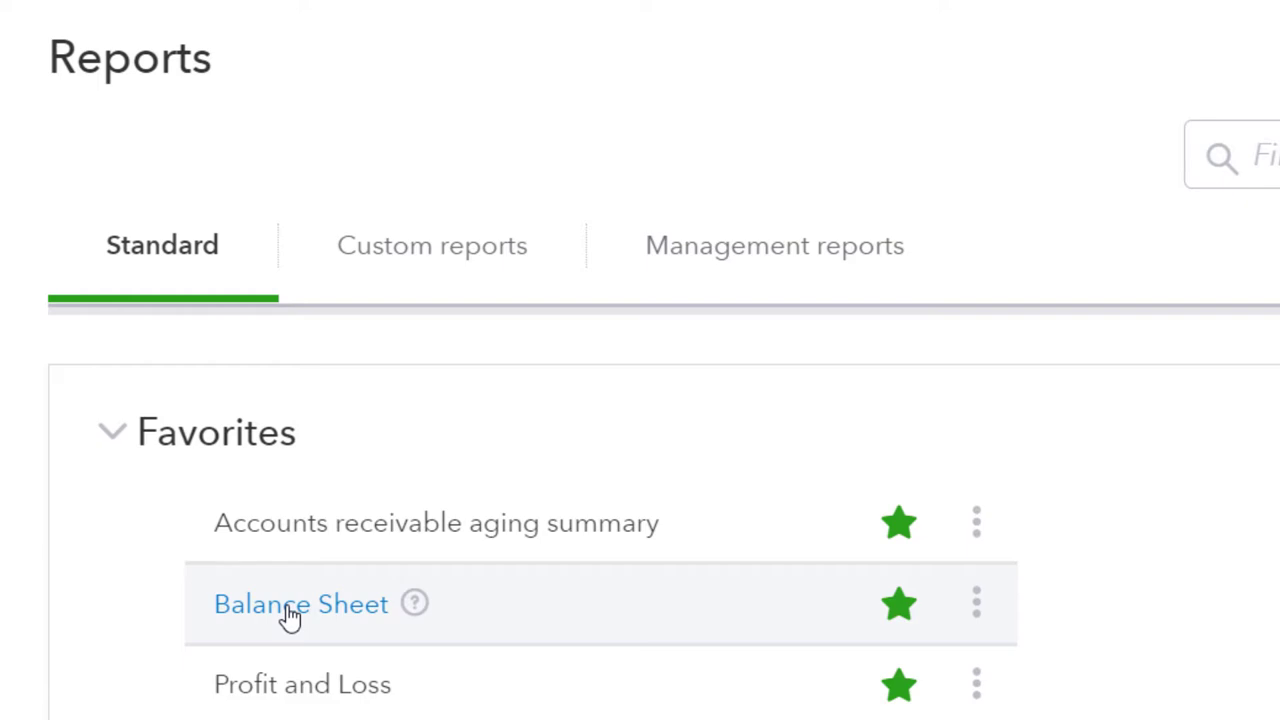
pyautogui.click(289, 612)
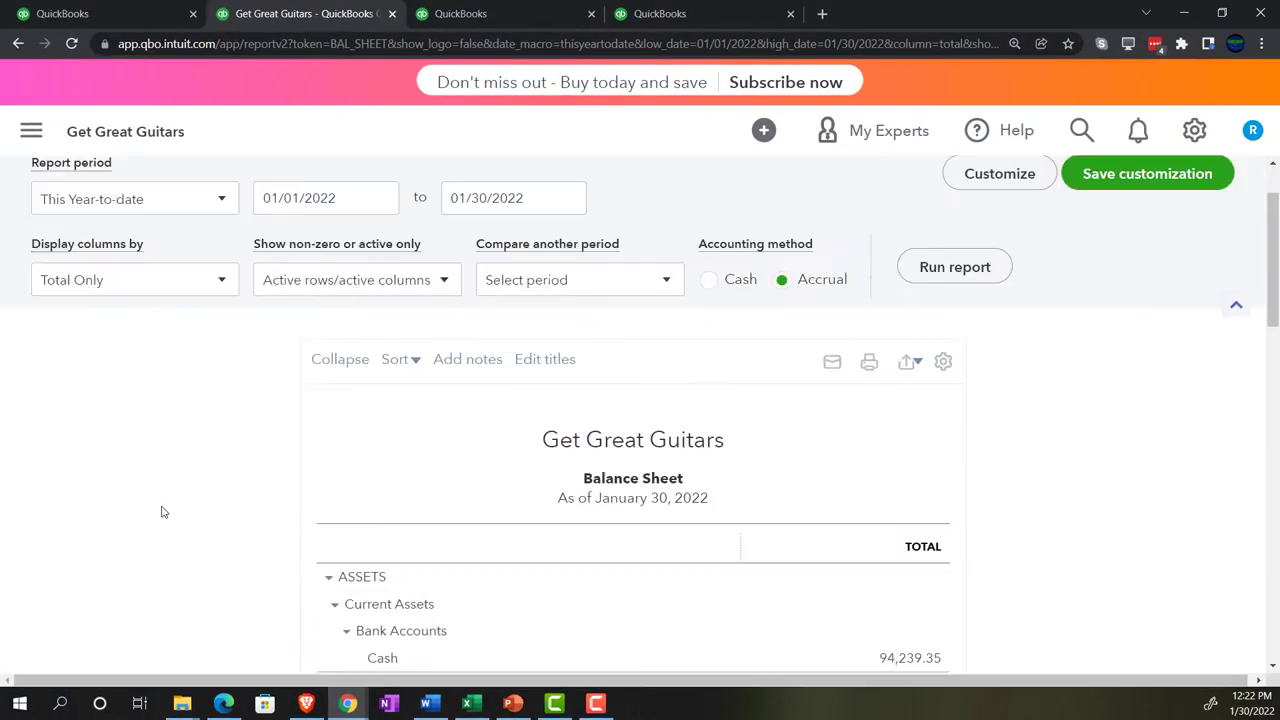
# Run the Balance Sheet report for the period 01/01/2022 to 12/31/2022
pyautogui.scroll(2, 164, 512)
pyautogui.click(292, 285)
pyautogui.tripleClick(292, 285)
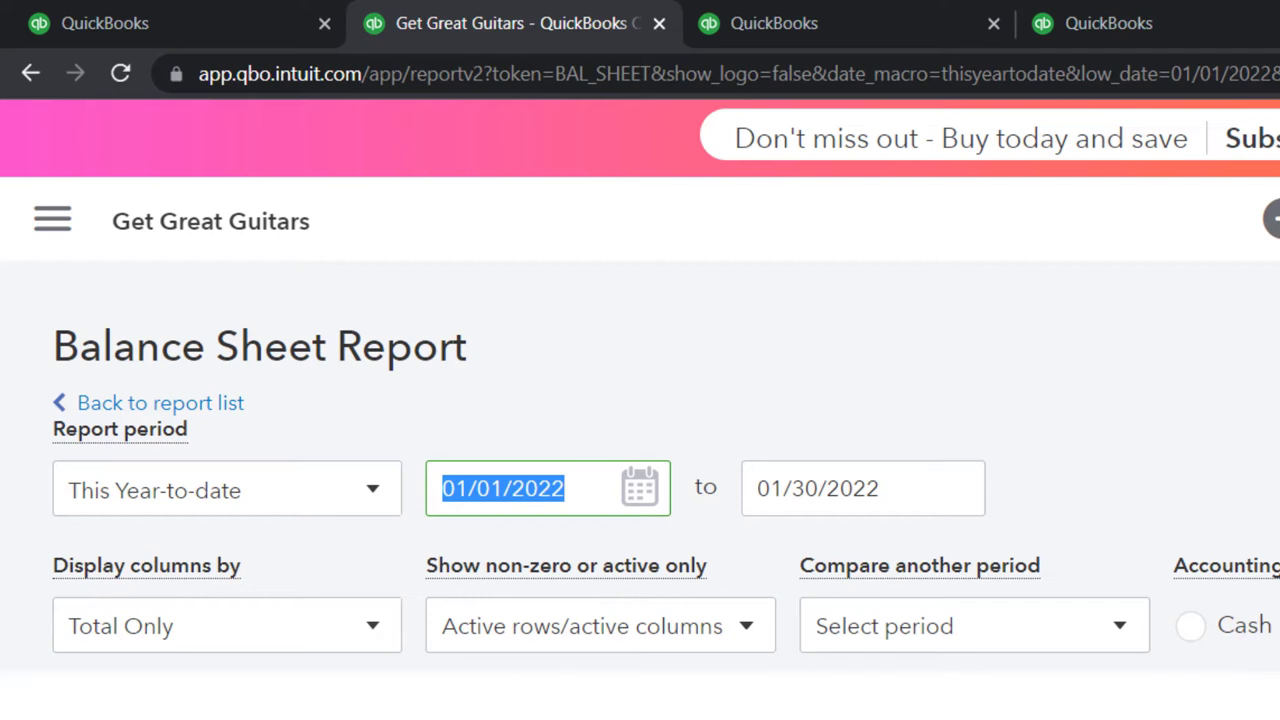
pyautogui.write('010122')
pyautogui.press('Tab')
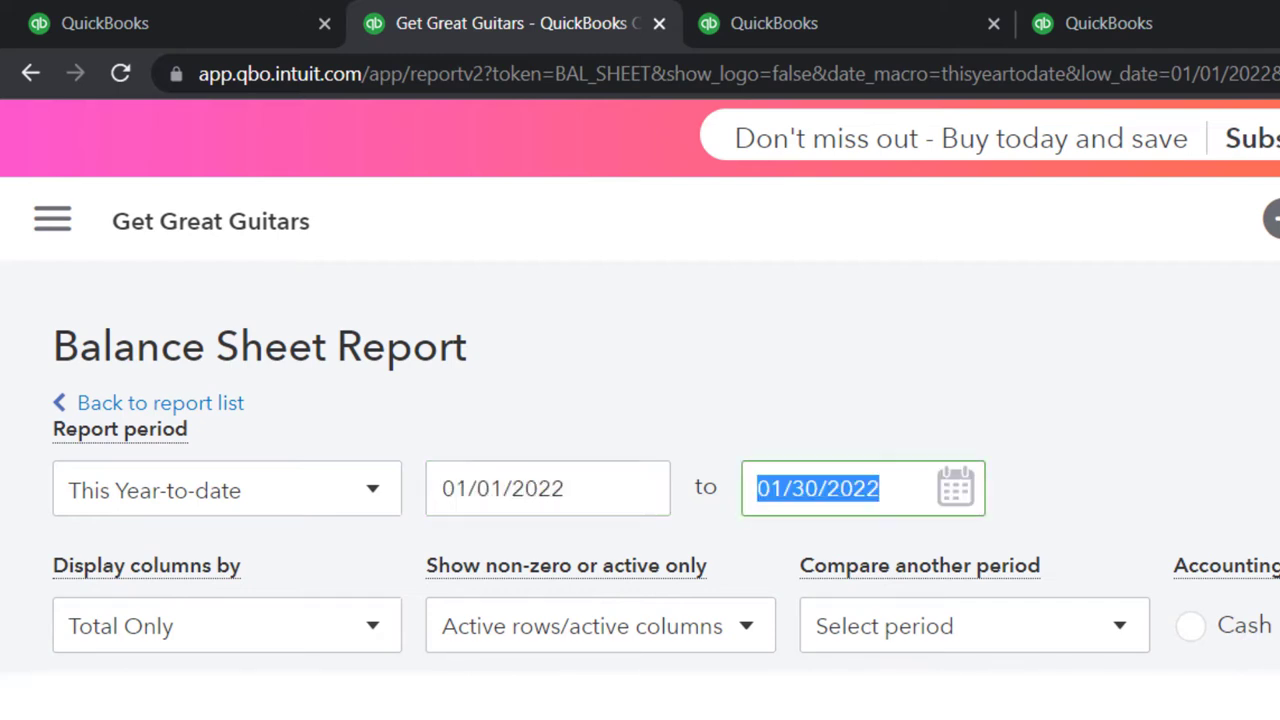
pyautogui.write('123122')
pyautogui.press('Tab')
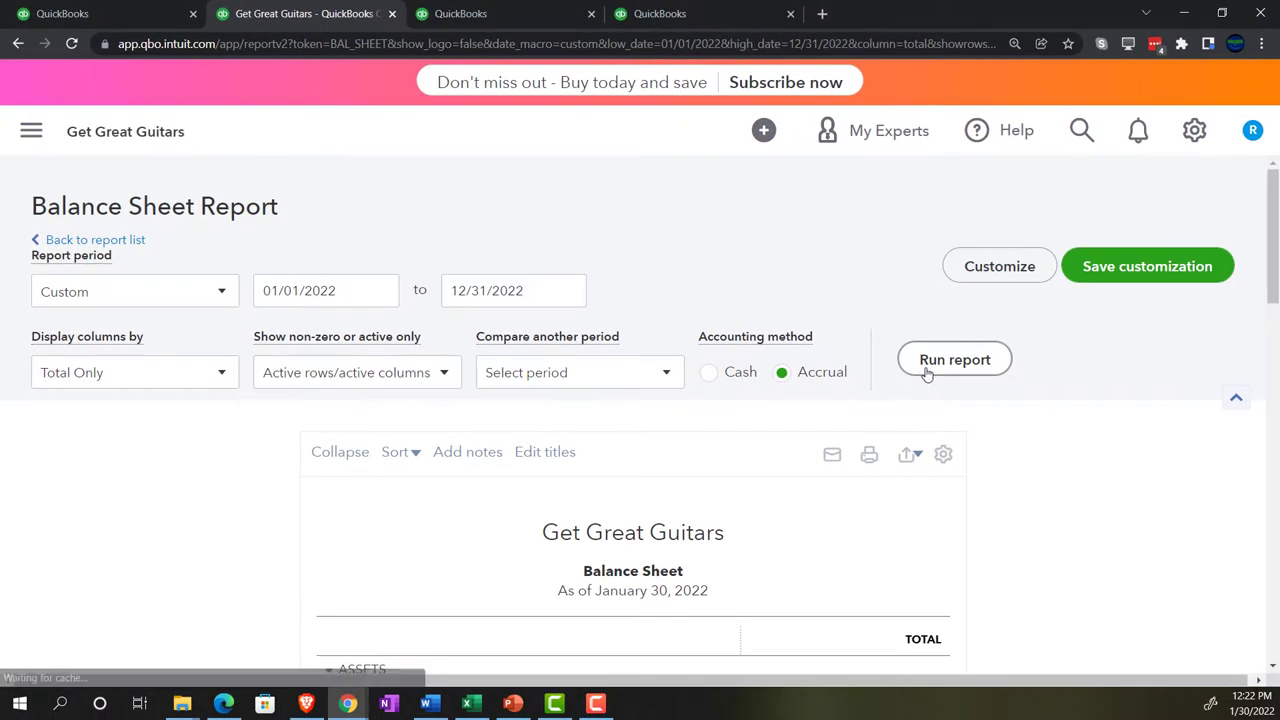
pyautogui.click(1262, 497)
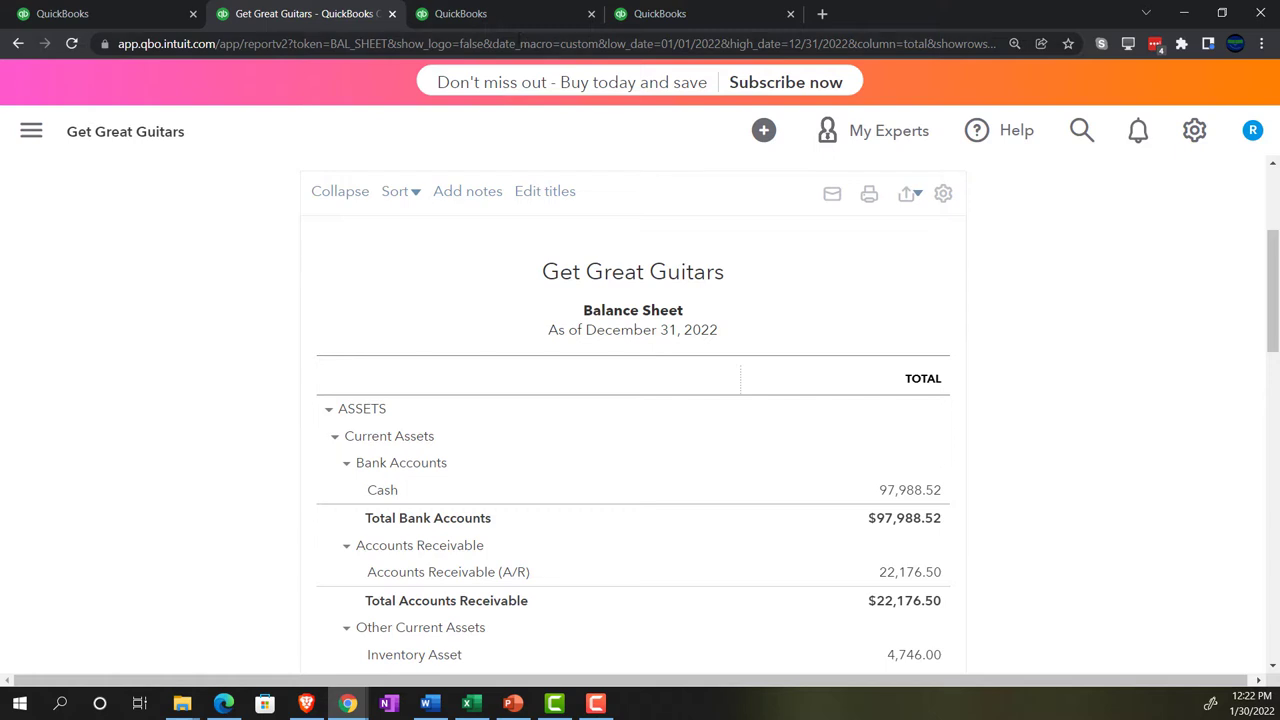
# Open the Profit and Loss report from the favorite reports in the third browser tab
pyautogui.click(503, 14)
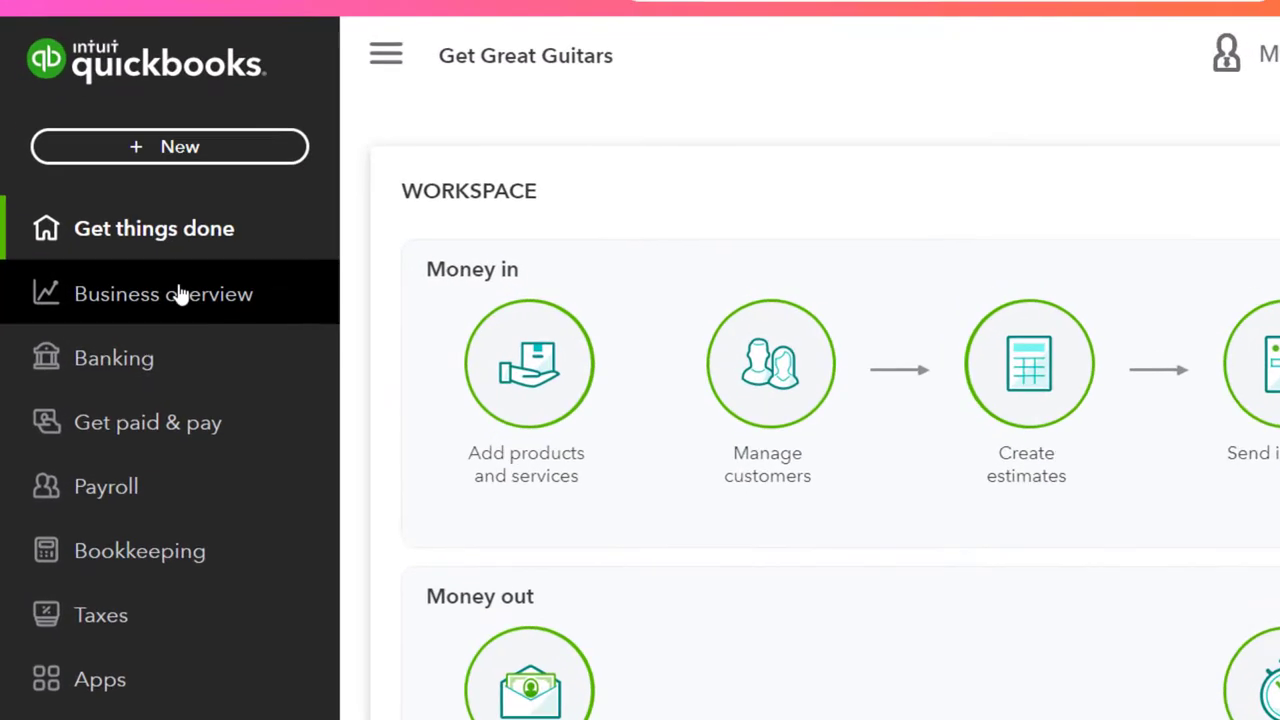
pyautogui.click(178, 294)
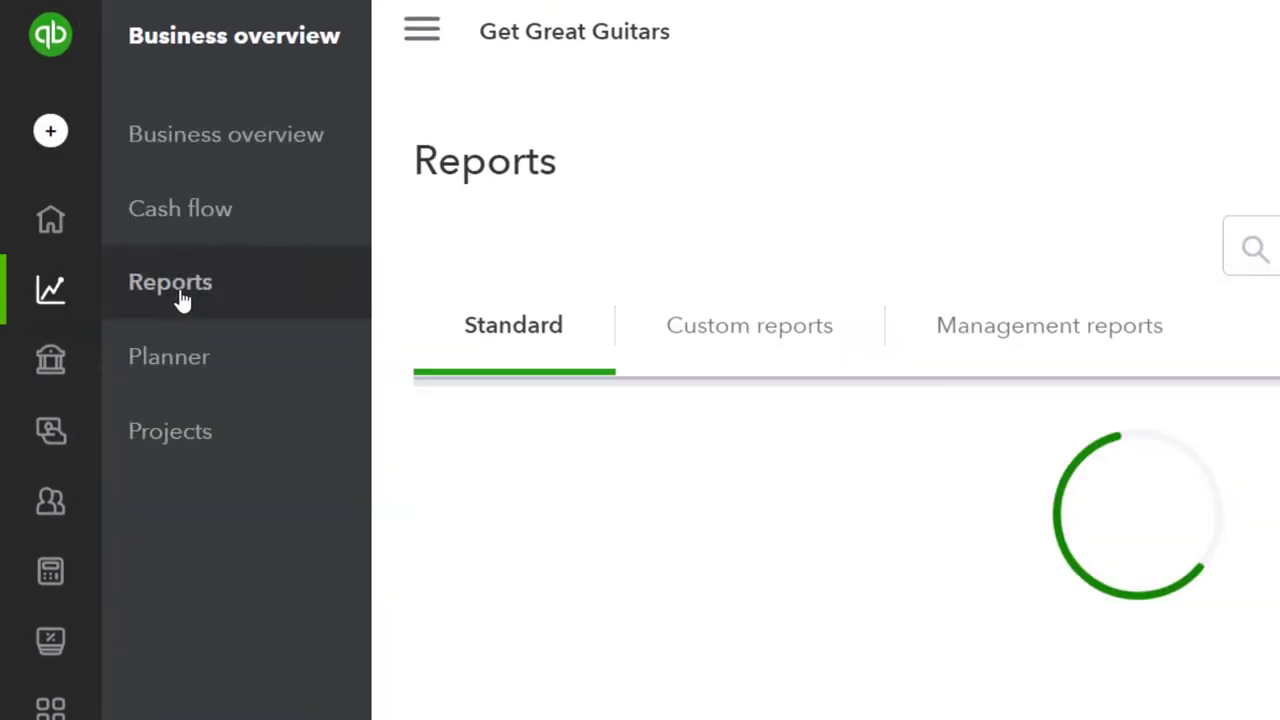
pyautogui.click(421, 30)
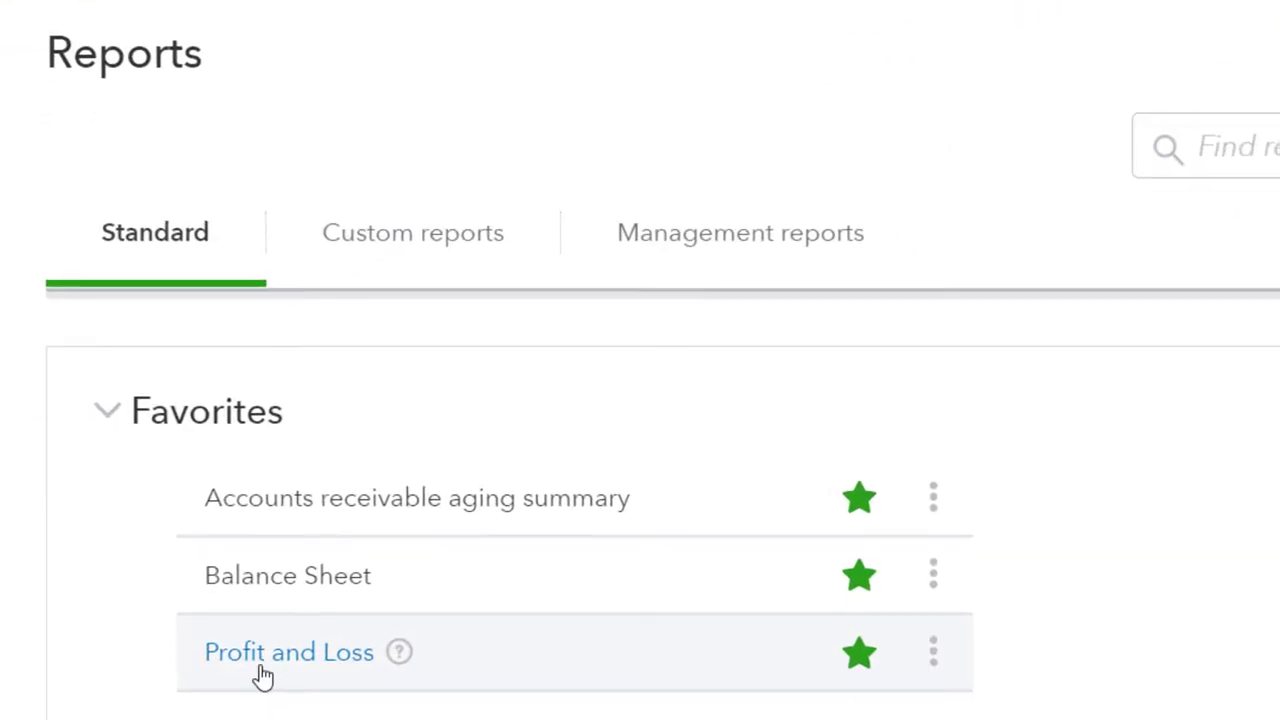
pyautogui.click(268, 665)
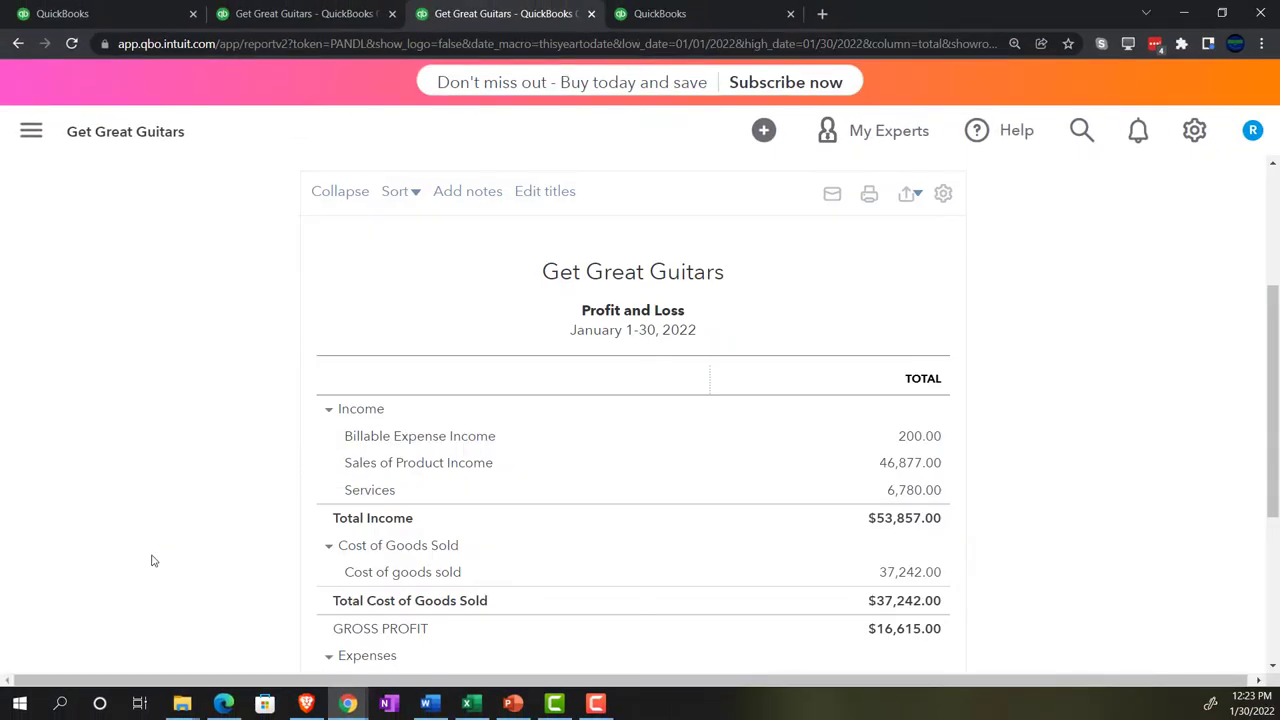
# Set the Profit and Loss report period to 01/01/2022 through 02/28/2022
pyautogui.scroll(3, 153, 560)
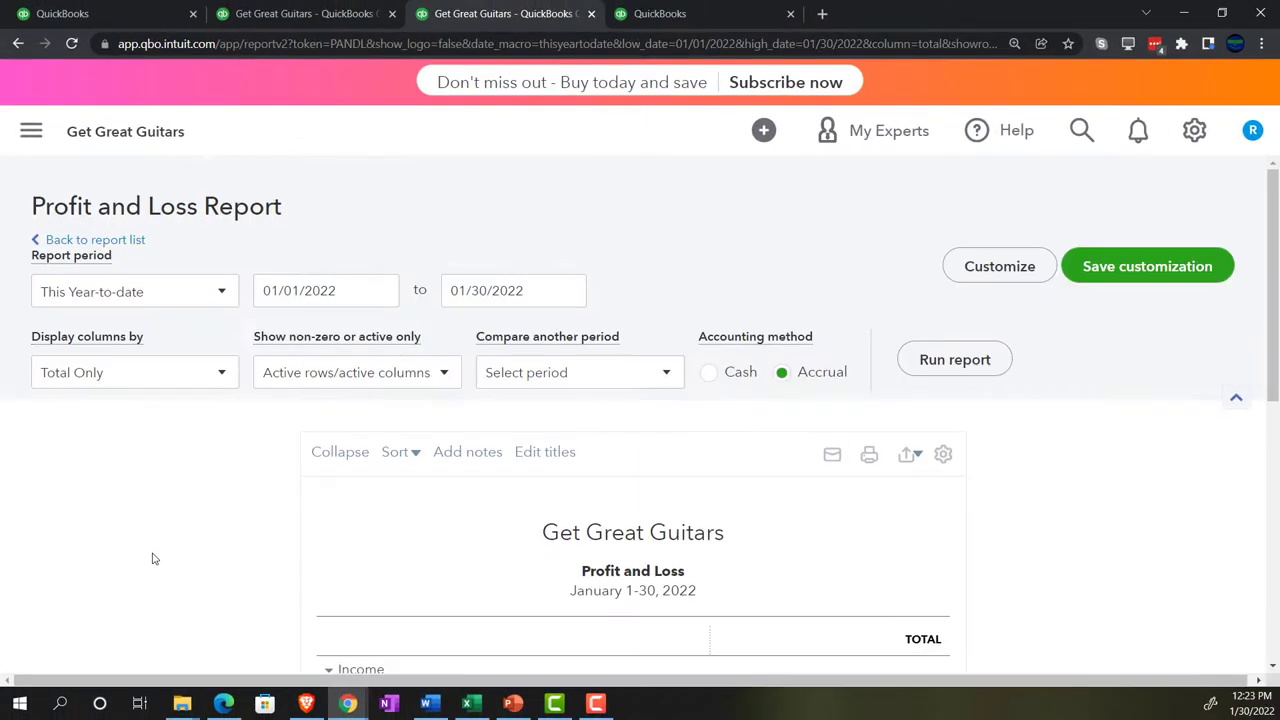
pyautogui.click(336, 291)
pyautogui.moveTo(336, 291); pyautogui.dragTo(263, 291)
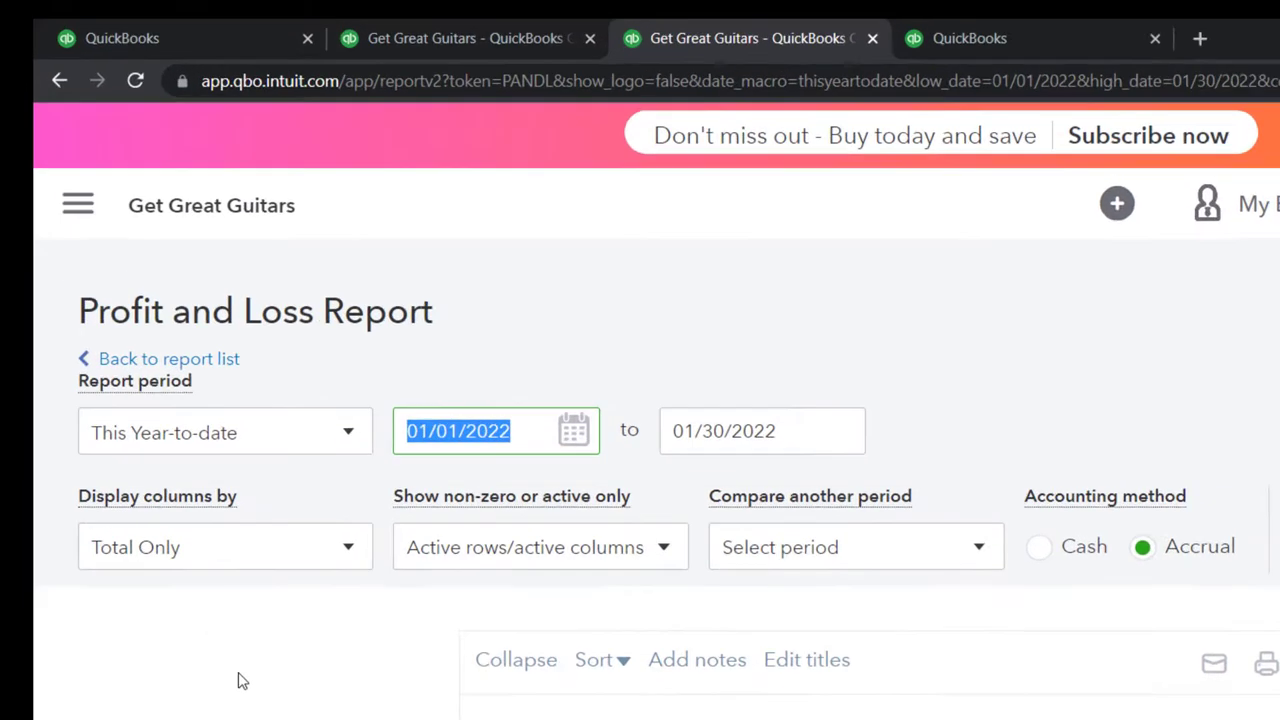
pyautogui.write('01012022')
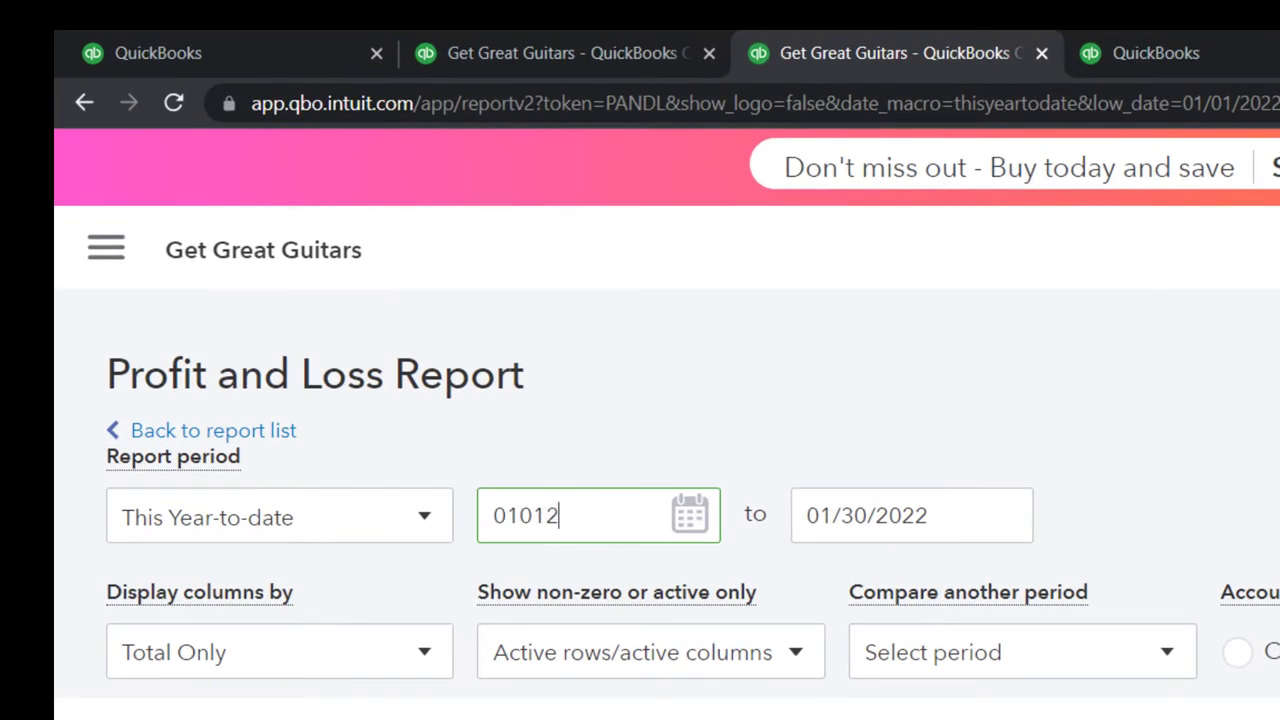
pyautogui.press('Tab')
pyautogui.write('02/28/2022')
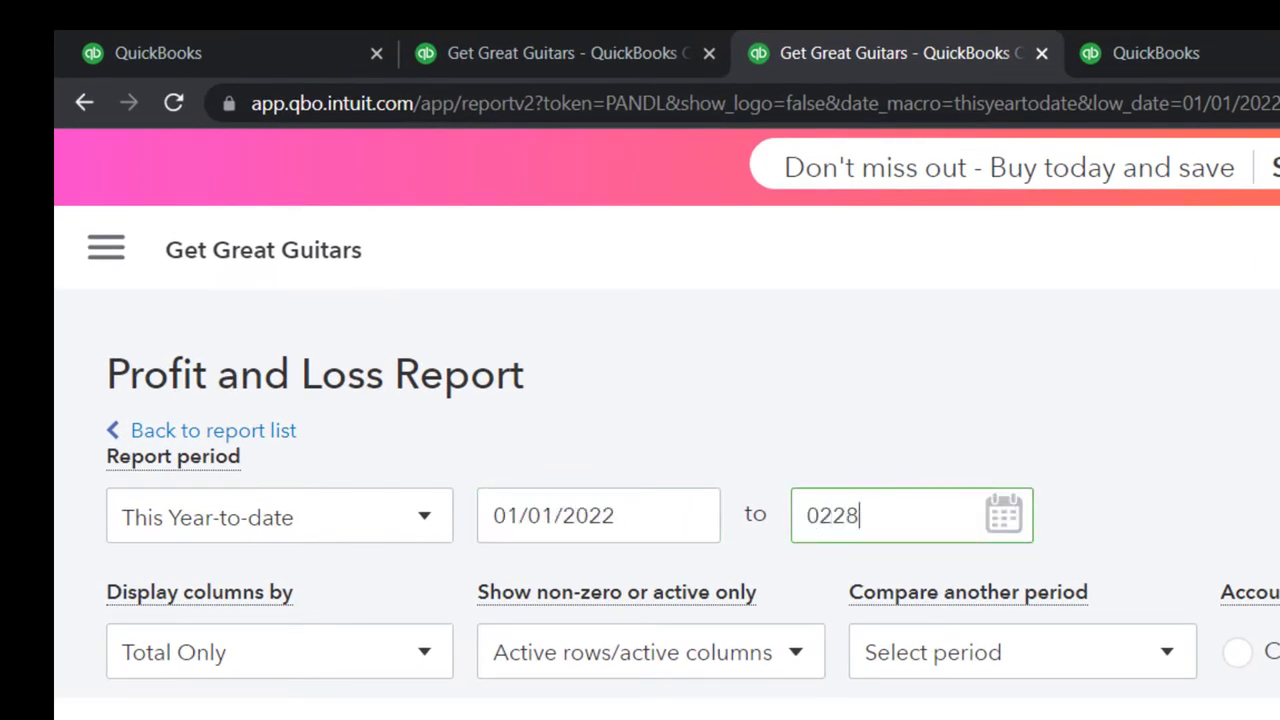
pyautogui.press('Tab')
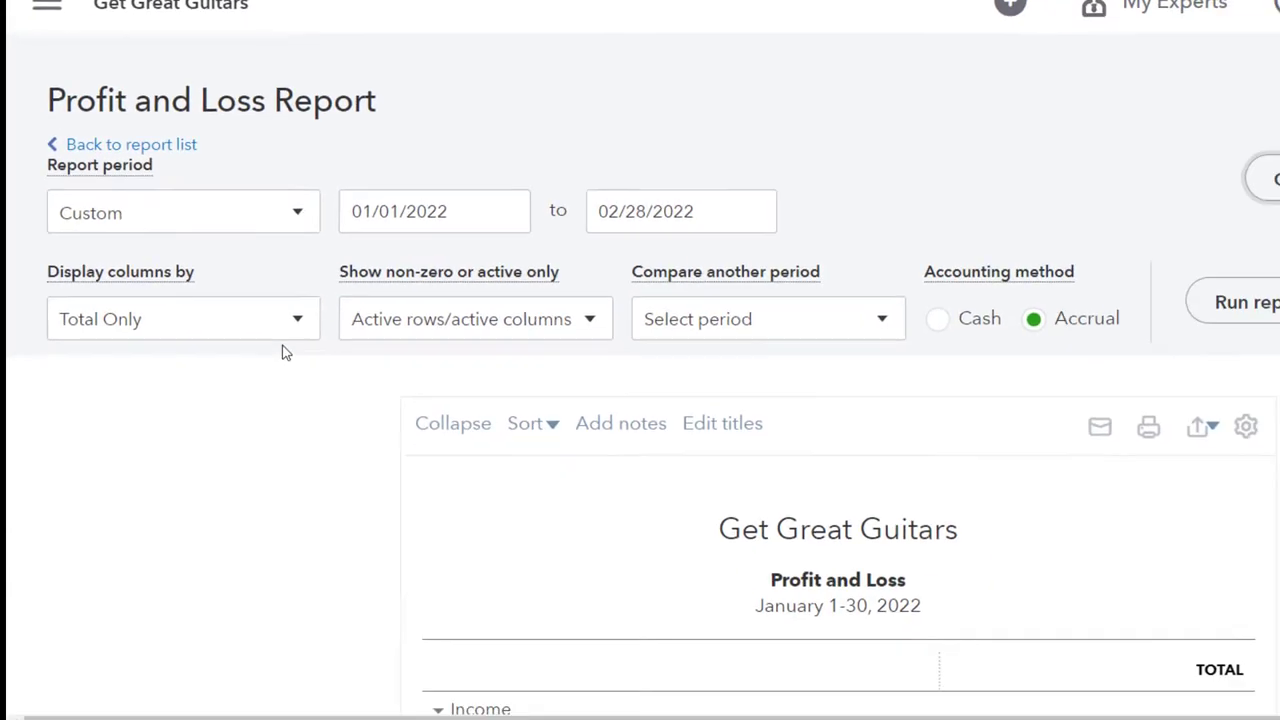
# Display the Profit and Loss columns by Months and run the report
pyautogui.click(424, 656)
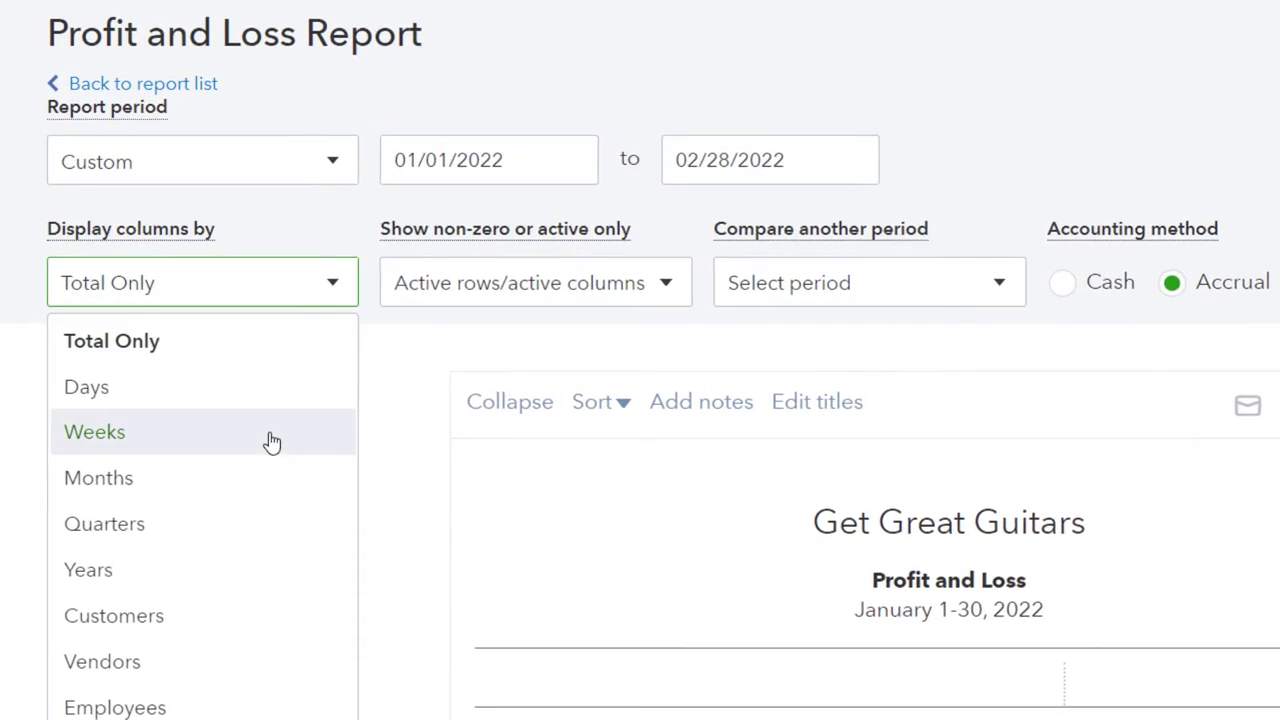
pyautogui.click(265, 478)
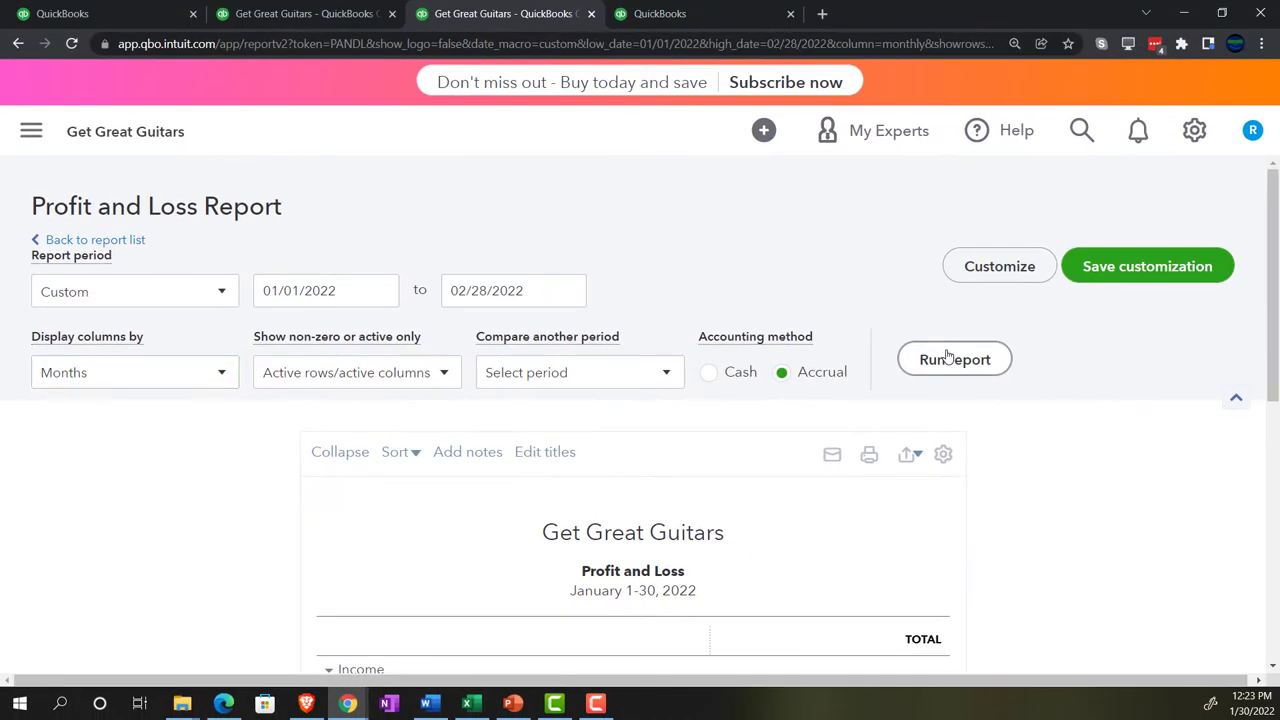
pyautogui.click(978, 355)
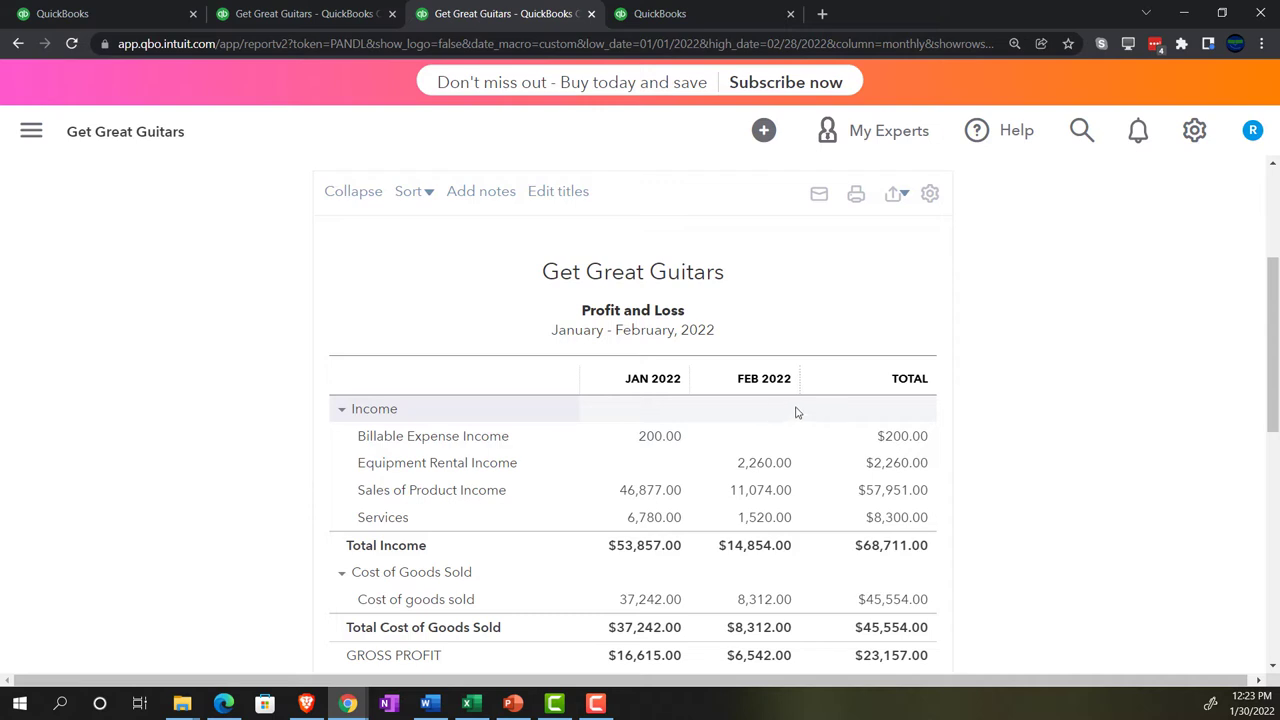
# Find the standard Trial Balance report by searching the reports for "trial" and open it in the fourth browser tab
pyautogui.click(687, 13)
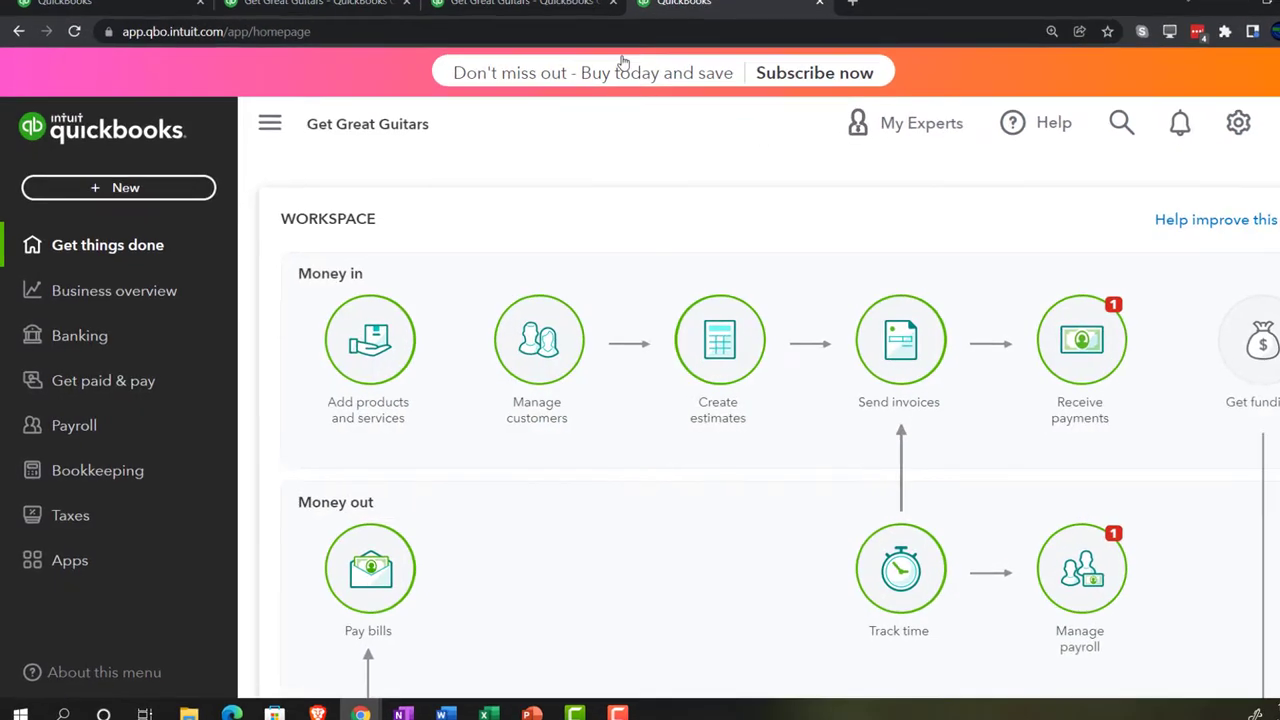
pyautogui.moveTo(96, 290)
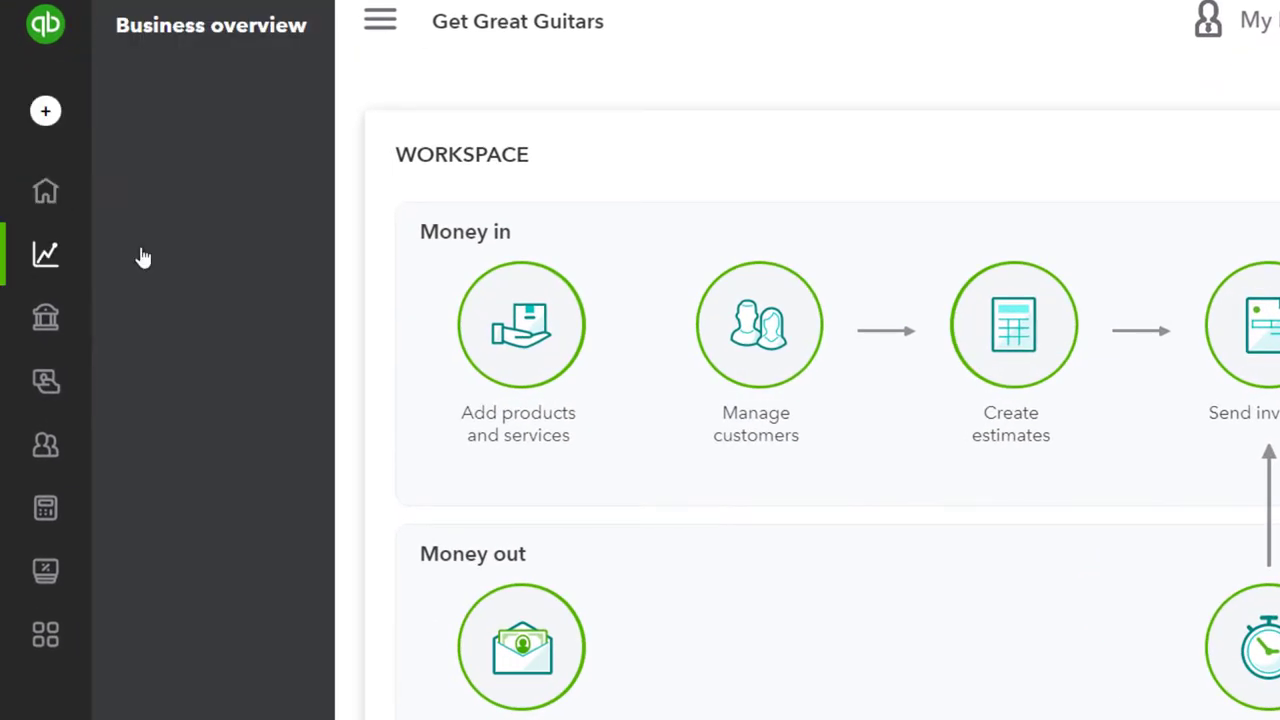
pyautogui.click(149, 248)
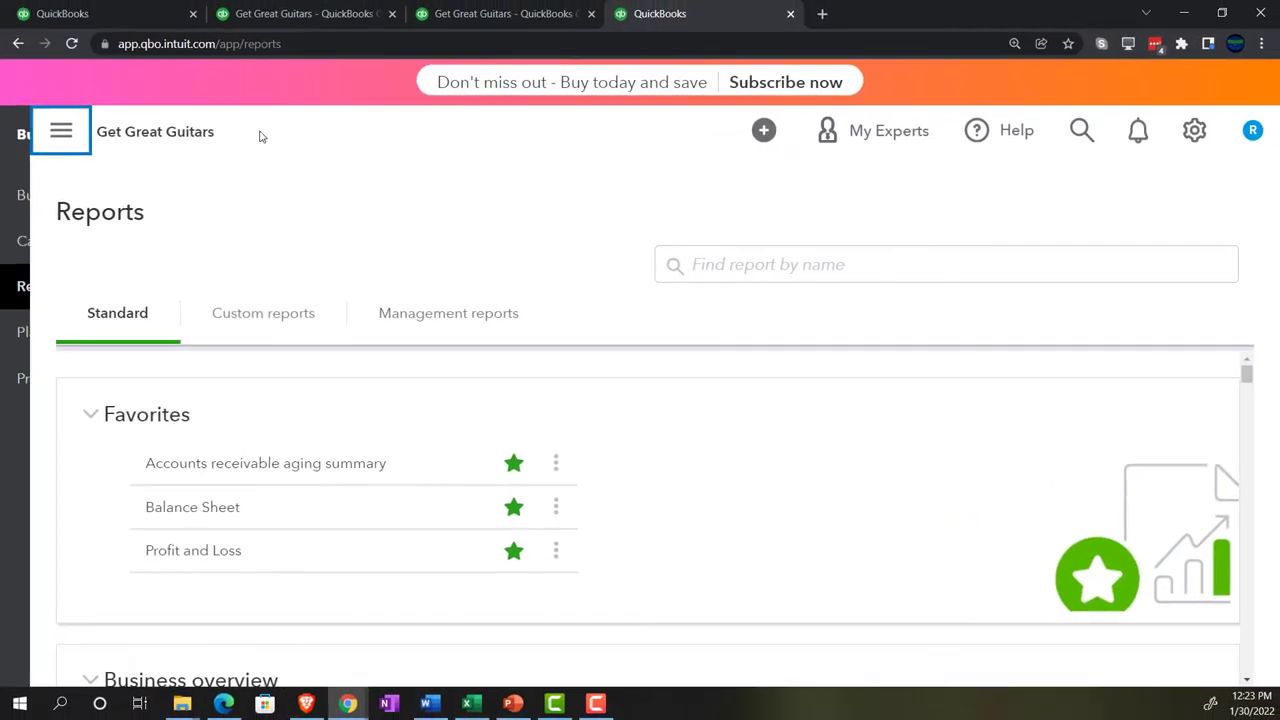
pyautogui.click(745, 262)
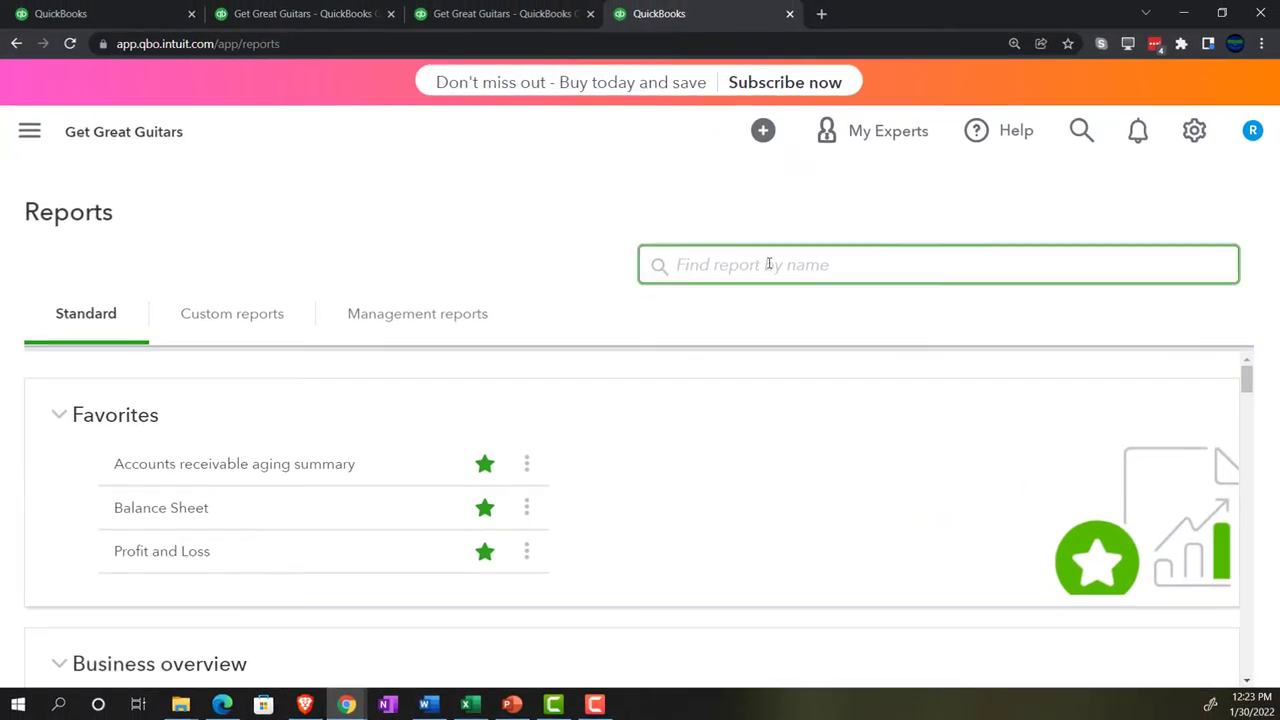
pyautogui.write('trial')
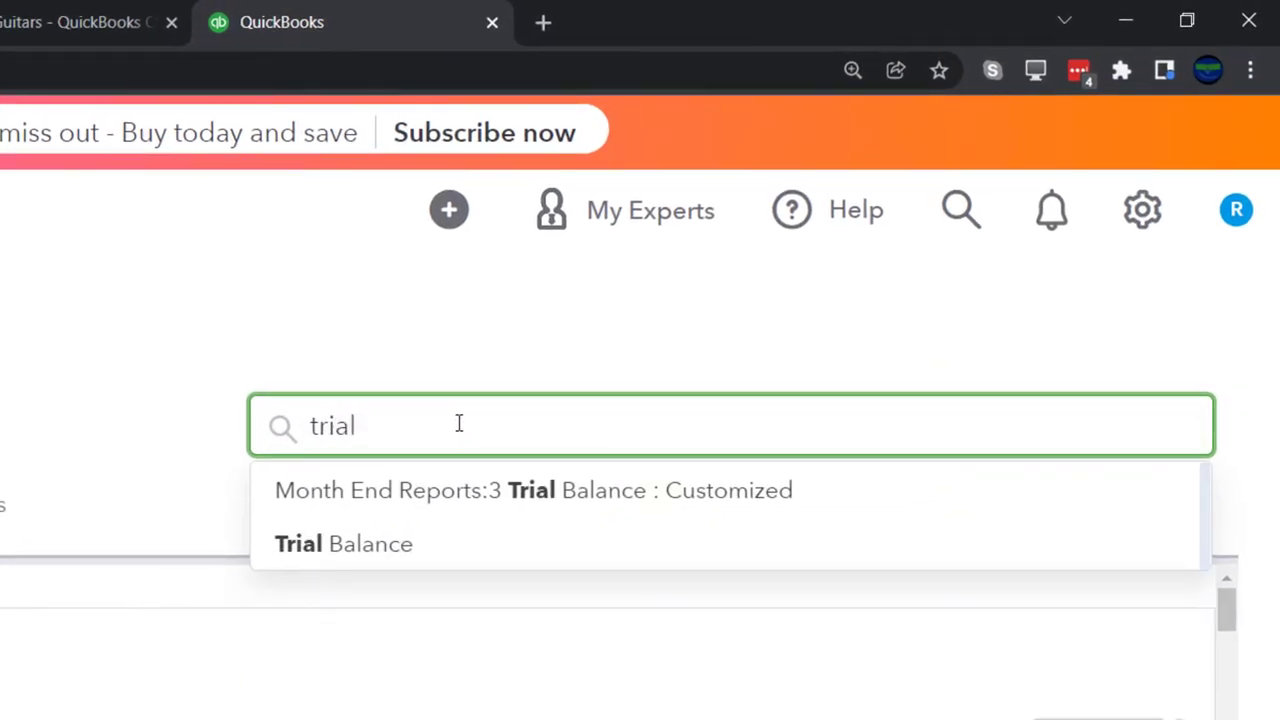
pyautogui.press('Down')
pyautogui.press('Down')
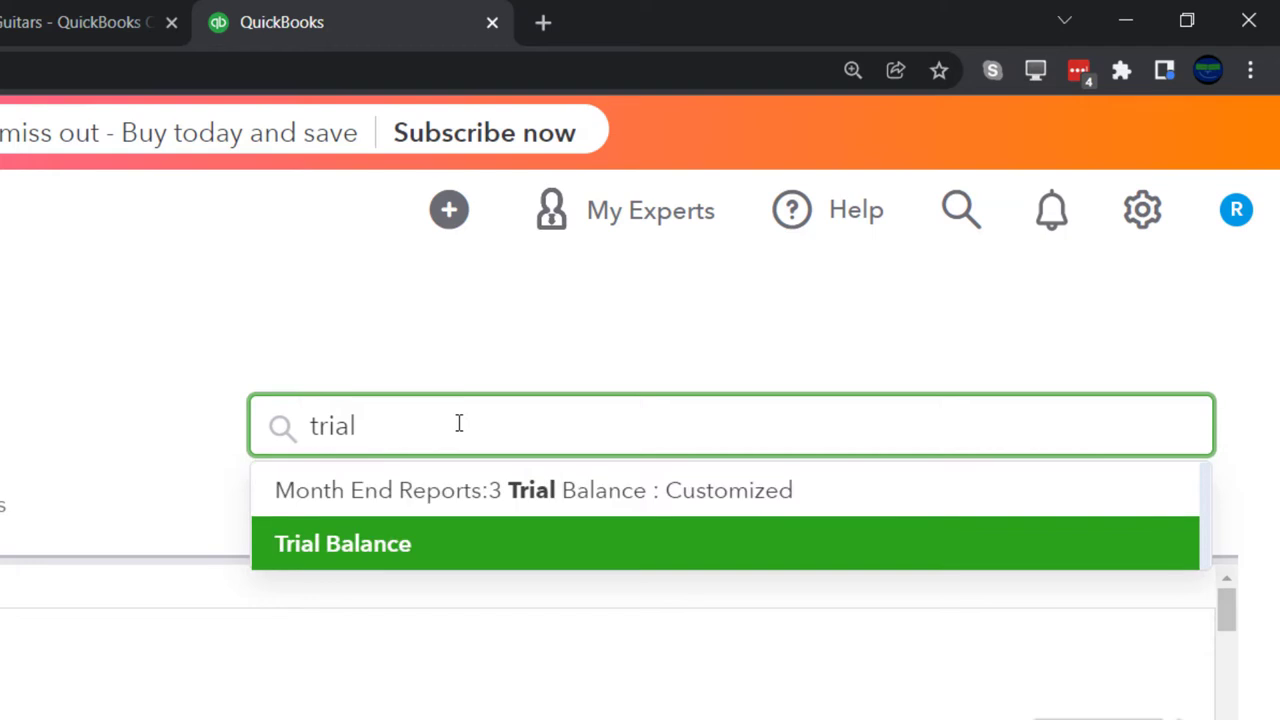
pyautogui.press('Return')
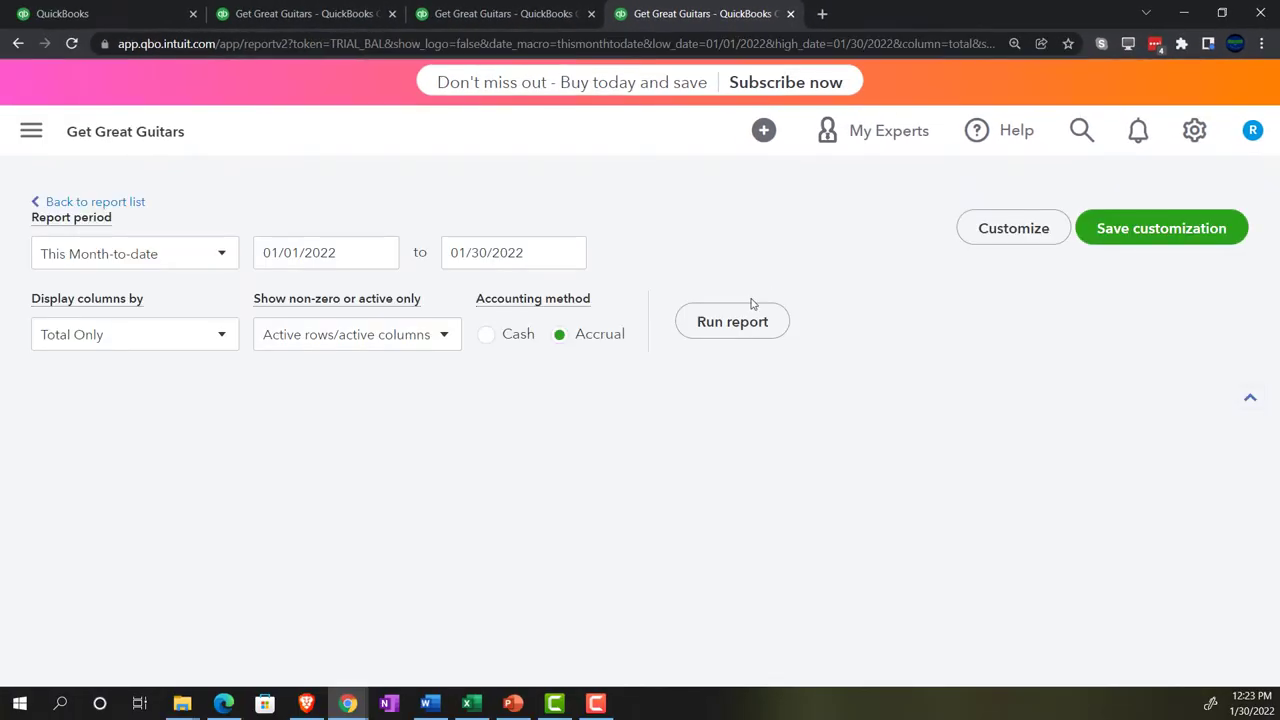
# Set the Trial Balance report period to 01/01/2022 through 12/31/2022 and run the report
pyautogui.scroll(-3, 641, 382)
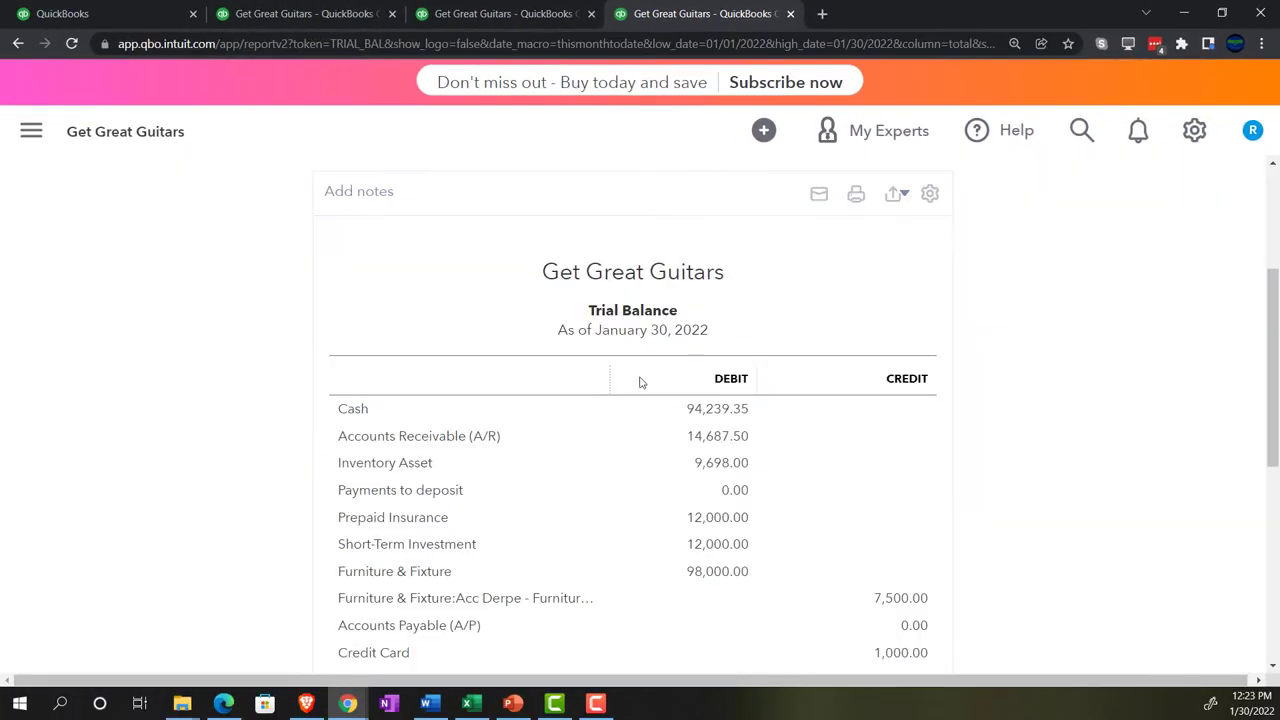
pyautogui.scroll(3, 329, 363)
pyautogui.click(343, 279)
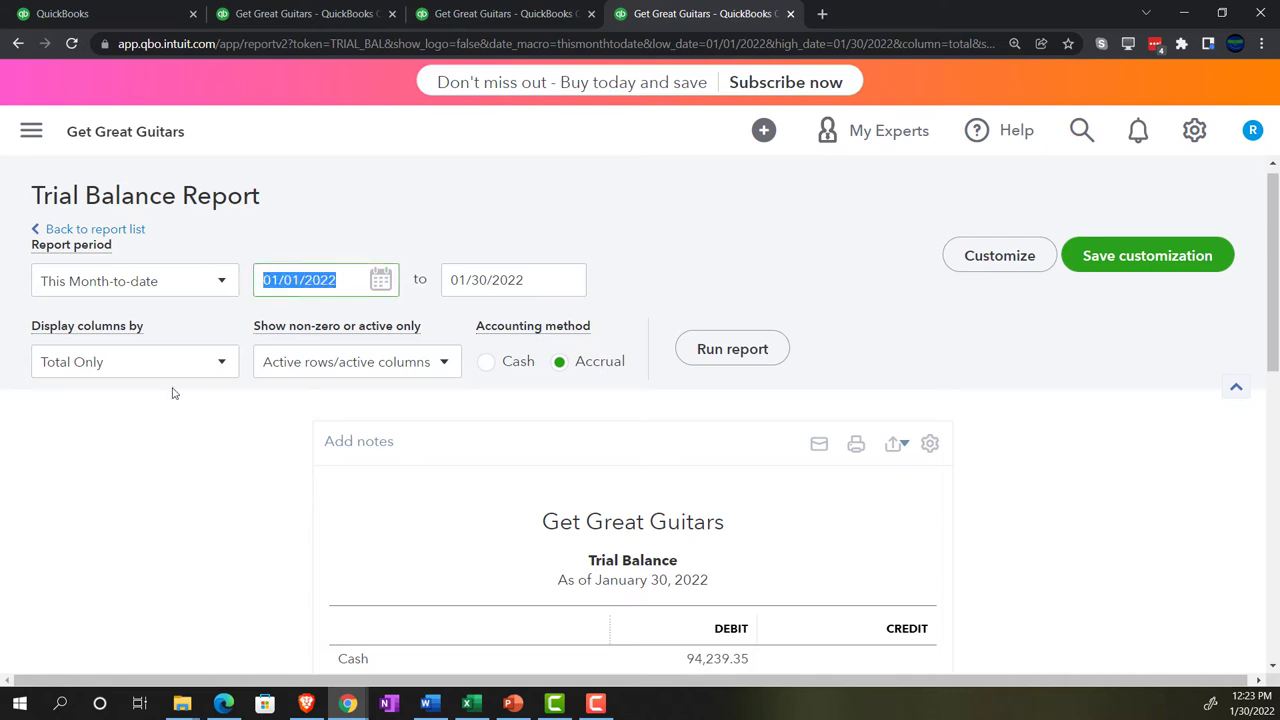
pyautogui.write('010')
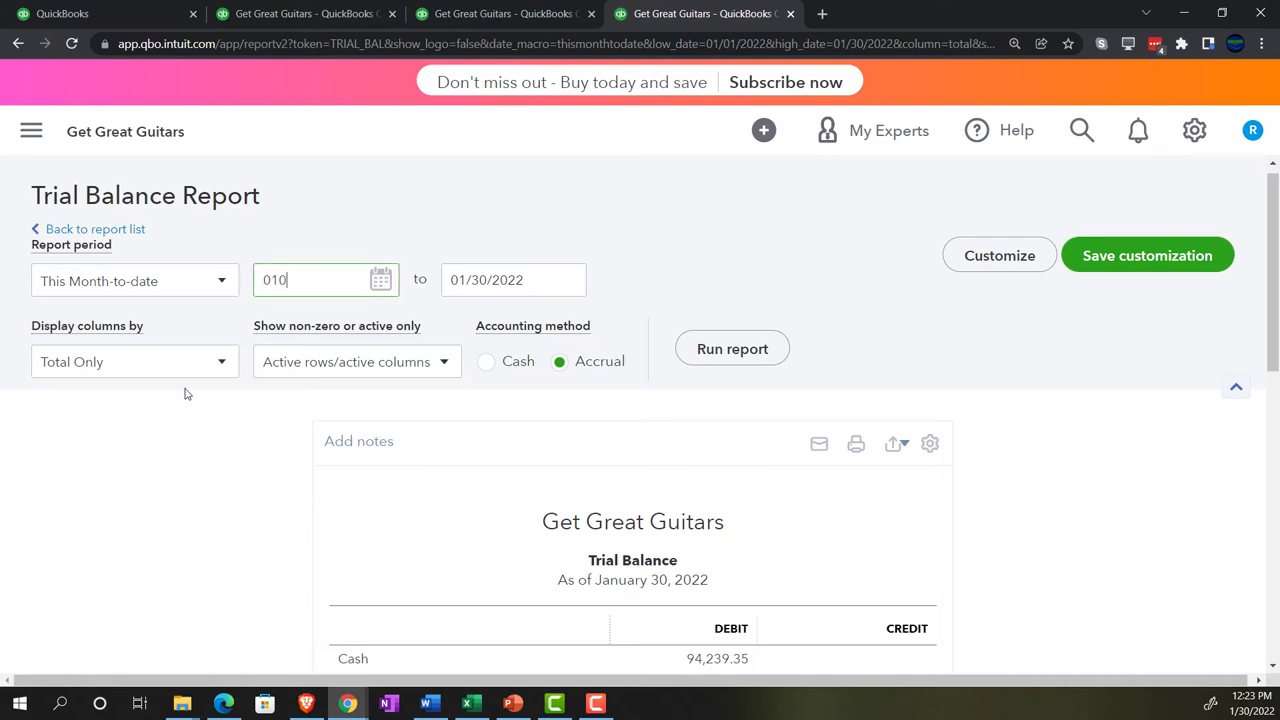
pyautogui.write('1/01/2022')
pyautogui.press('Tab')
pyautogui.write('12312022')
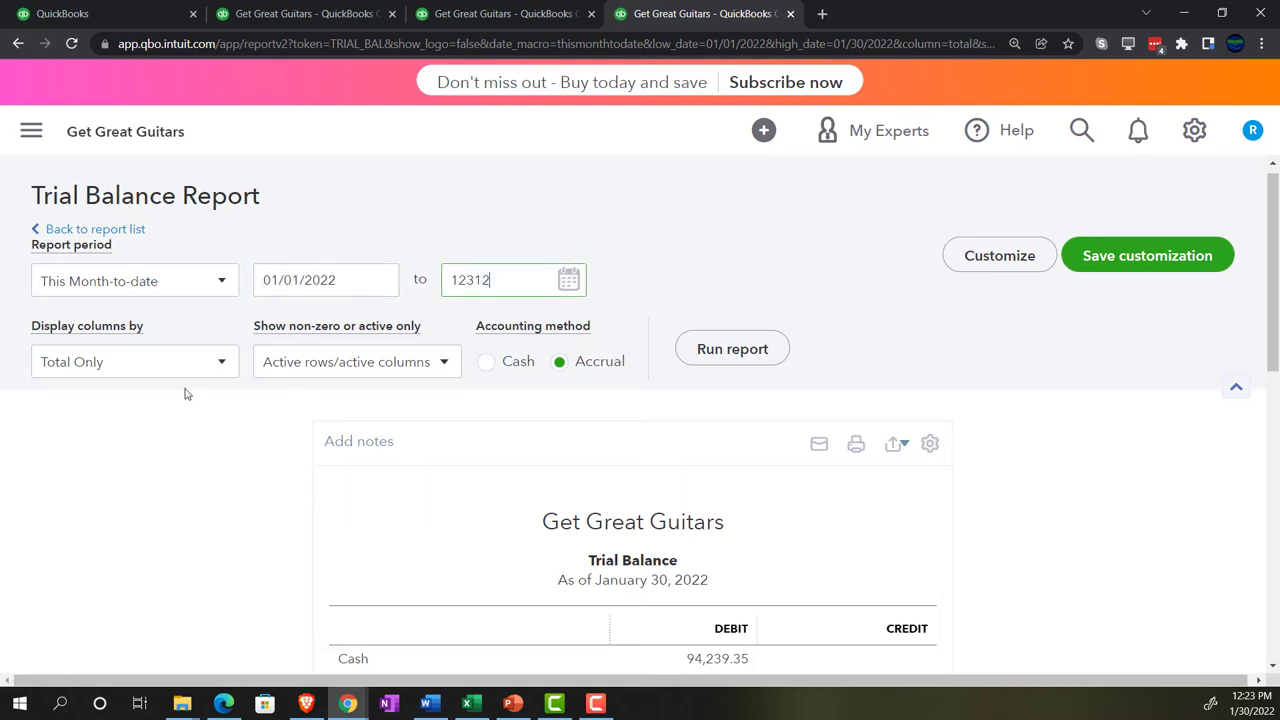
pyautogui.press('Tab')
pyautogui.click(731, 348)
pyautogui.scroll(-3, 729, 346)
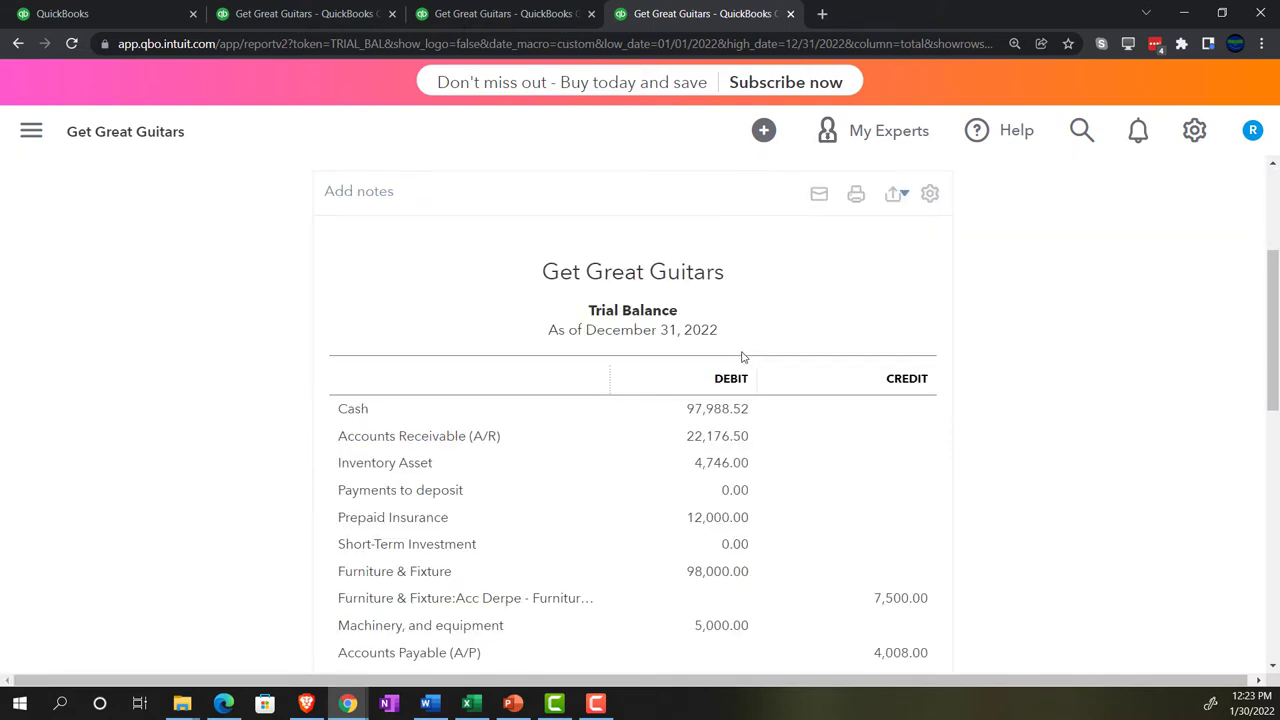
# Return to the first browser tab and open the Payroll Employees page
pyautogui.click(145, 15)
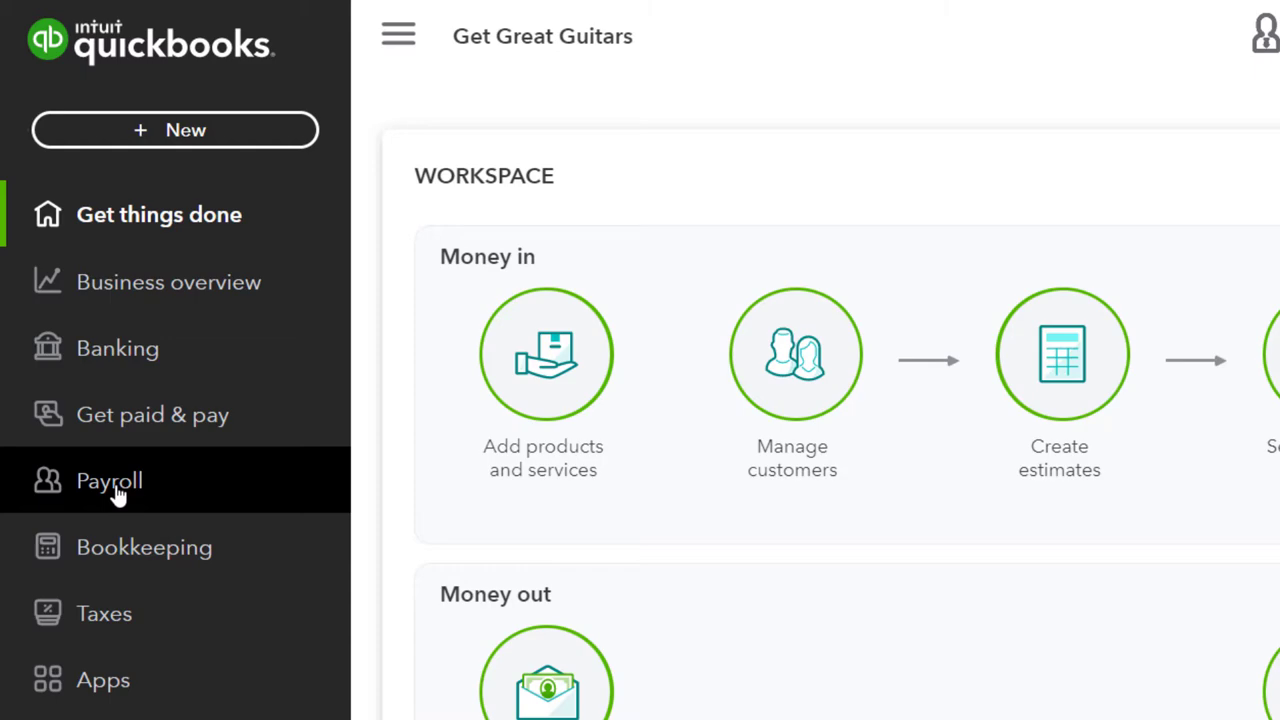
pyautogui.click(110, 482)
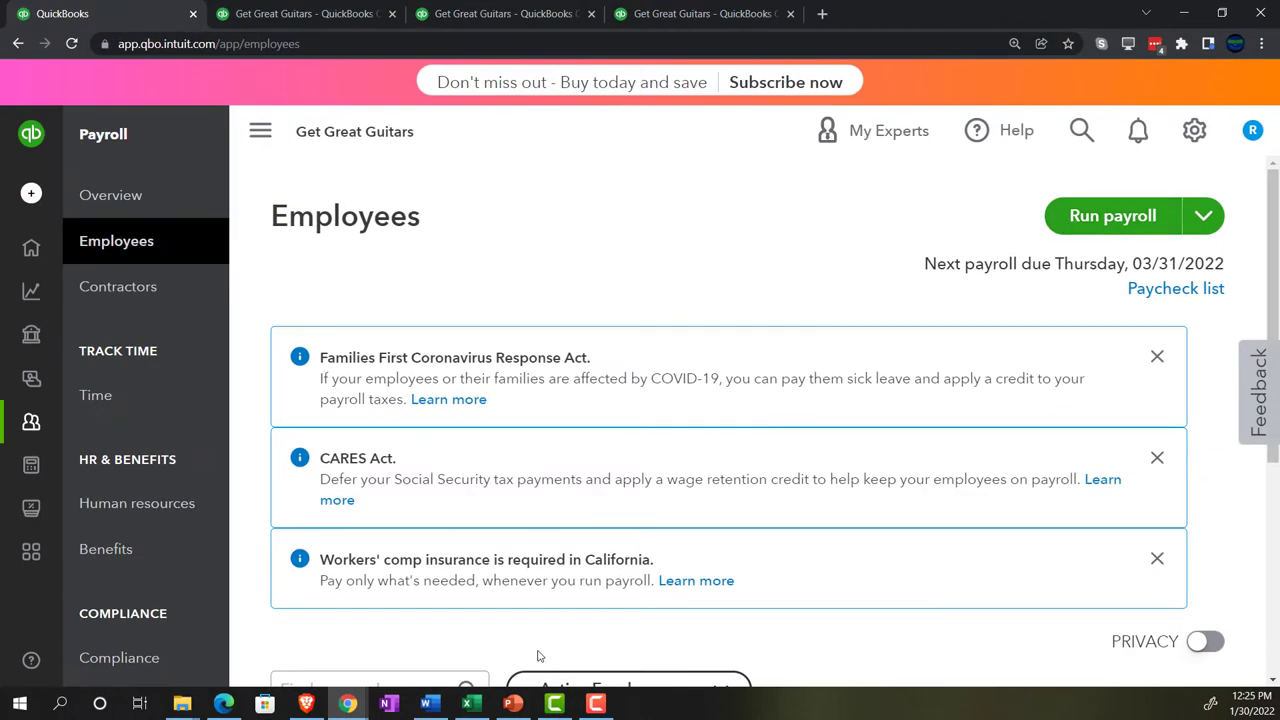
# Switch to the Payroll Adj workbook in Excel and review the check 1022 withholdings and net check on the Feb Adj sheet
pyautogui.click(470, 703)
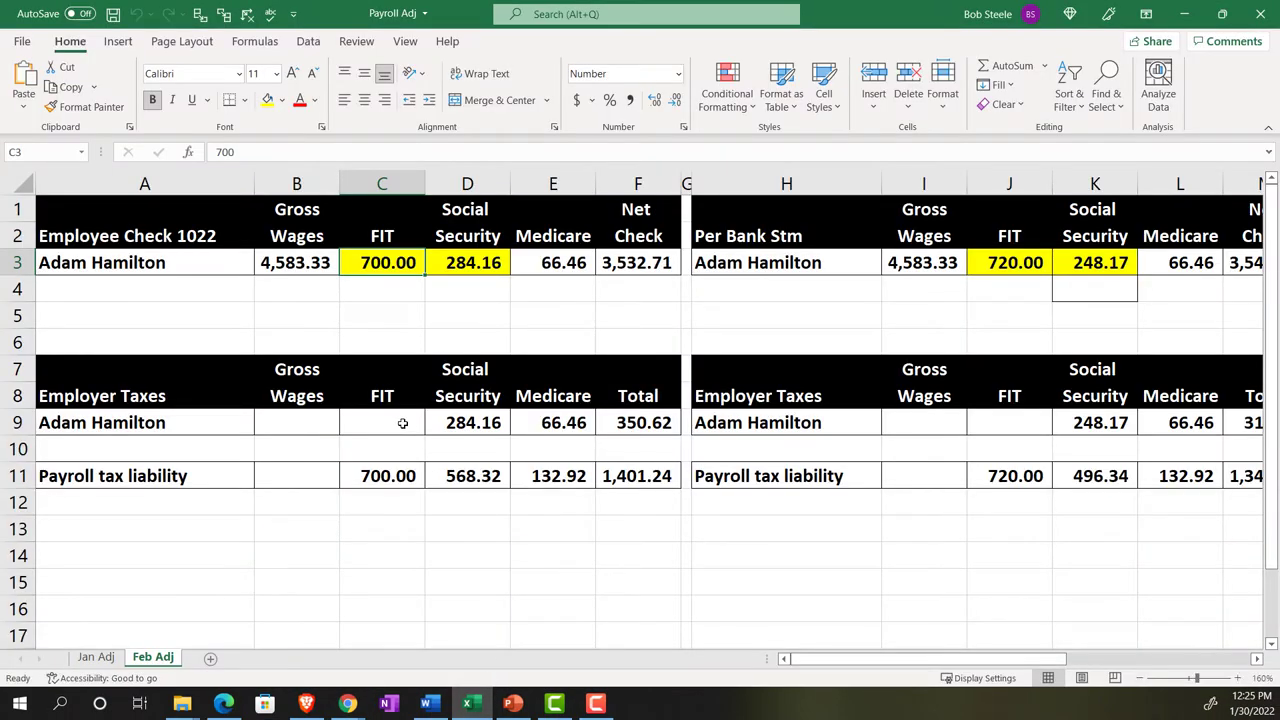
pyautogui.click(386, 284)
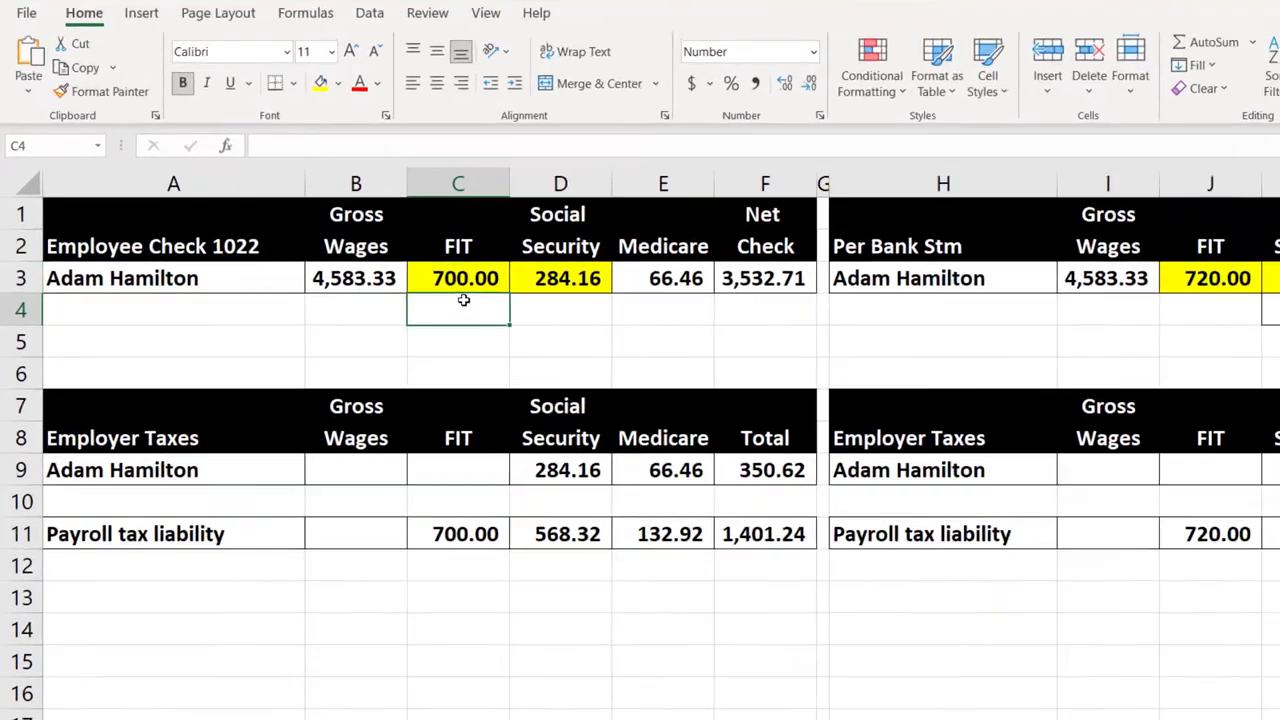
pyautogui.press('Right')
pyautogui.press('Right')
pyautogui.press('Right')
pyautogui.press('Up')
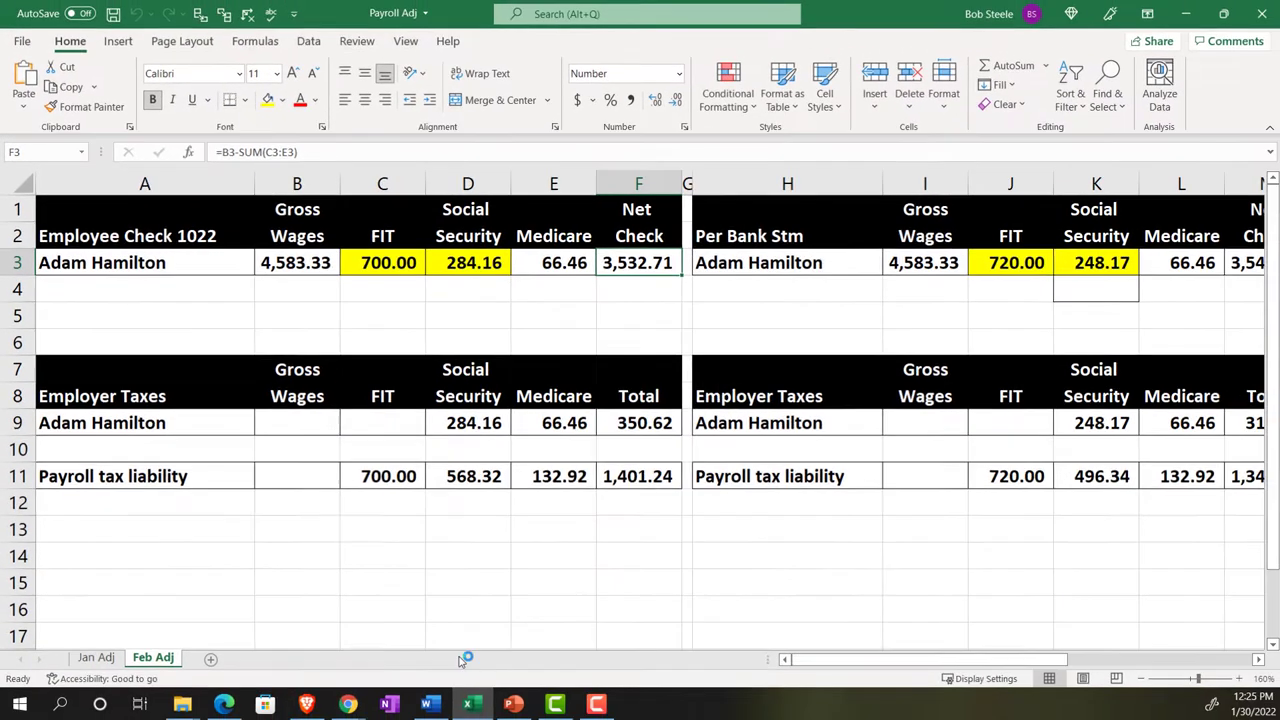
# Switch back to QuickBooks, open the Chart of Accounts in the first tab and collapse the navigation menu
pyautogui.click(469, 706)
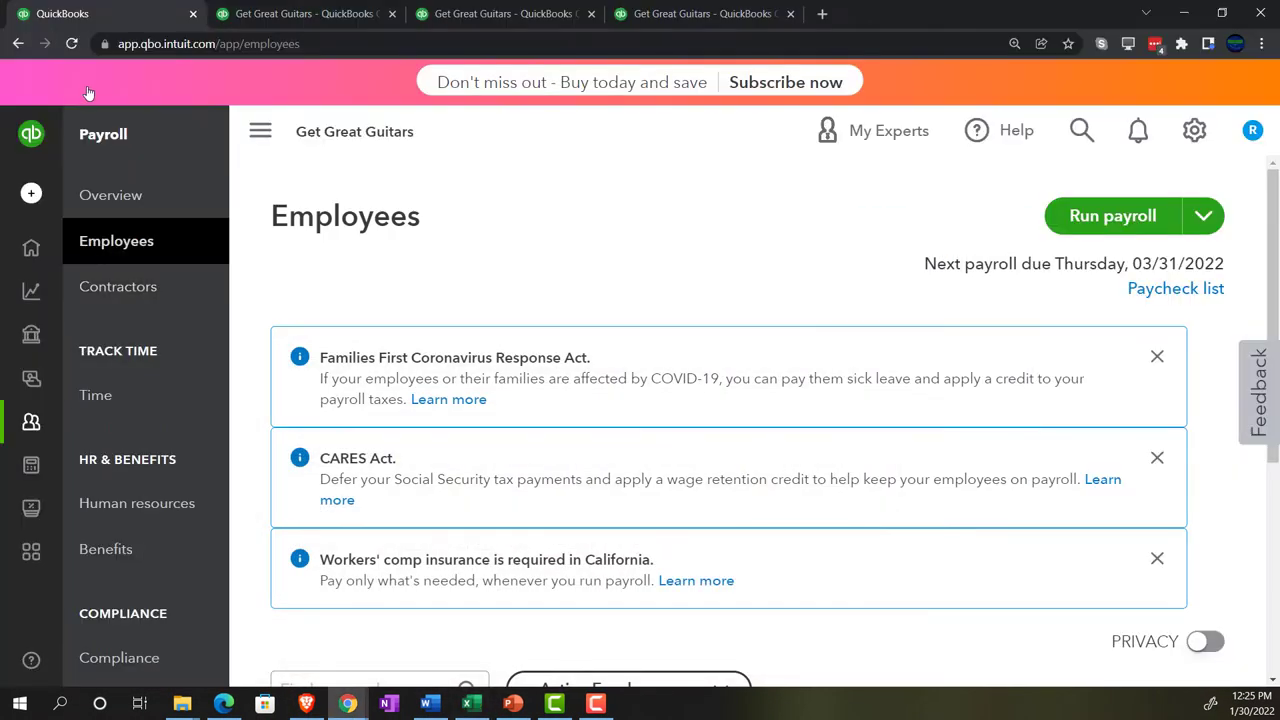
pyautogui.moveTo(55, 202)
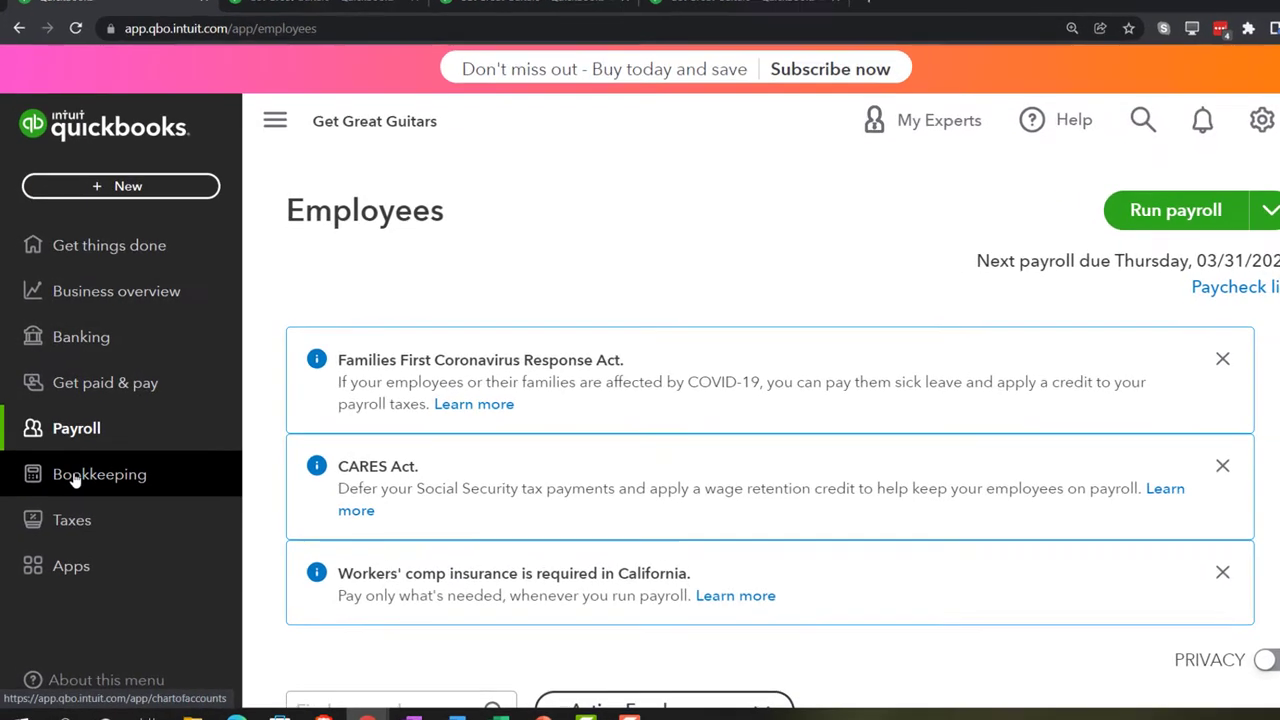
pyautogui.click(79, 470)
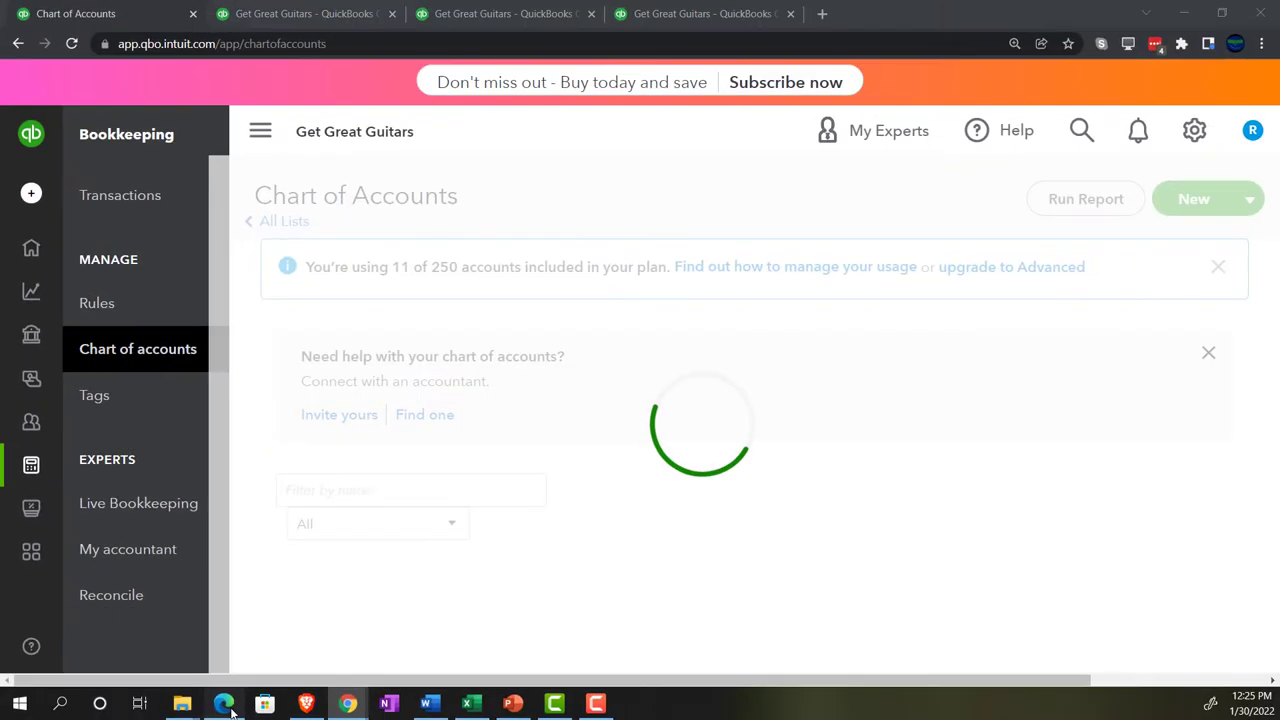
pyautogui.click(225, 705)
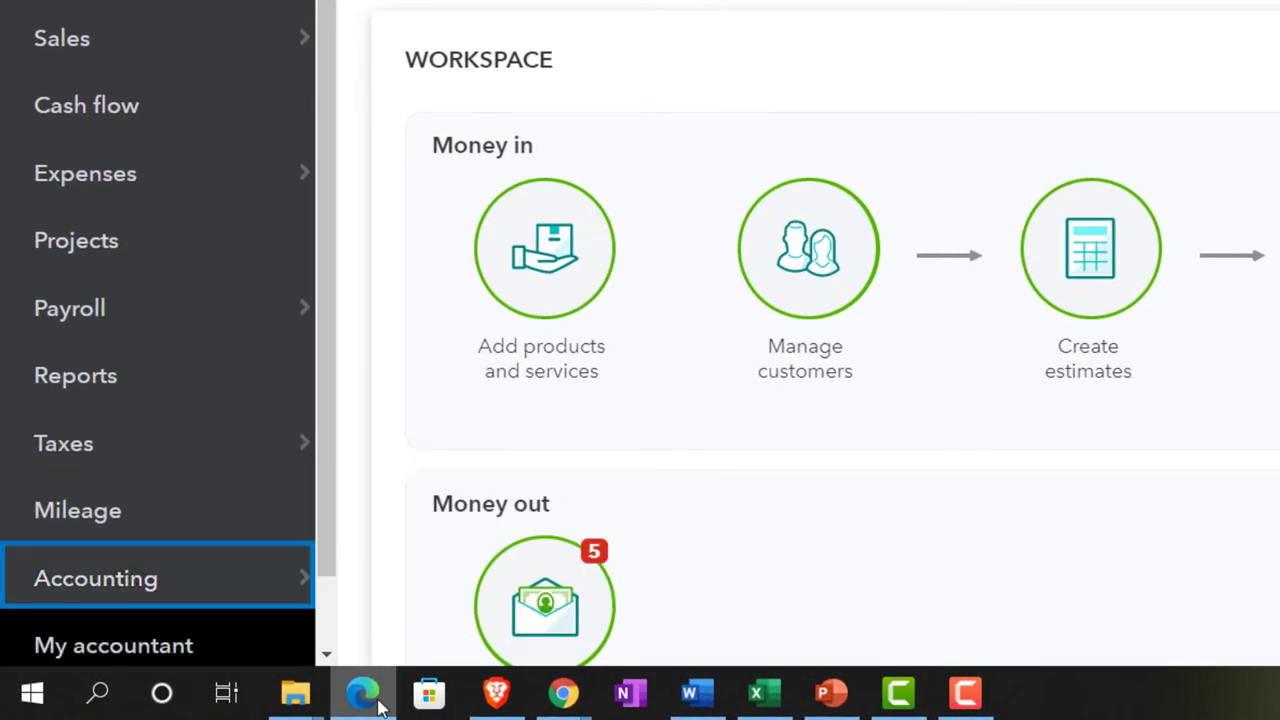
pyautogui.click(378, 703)
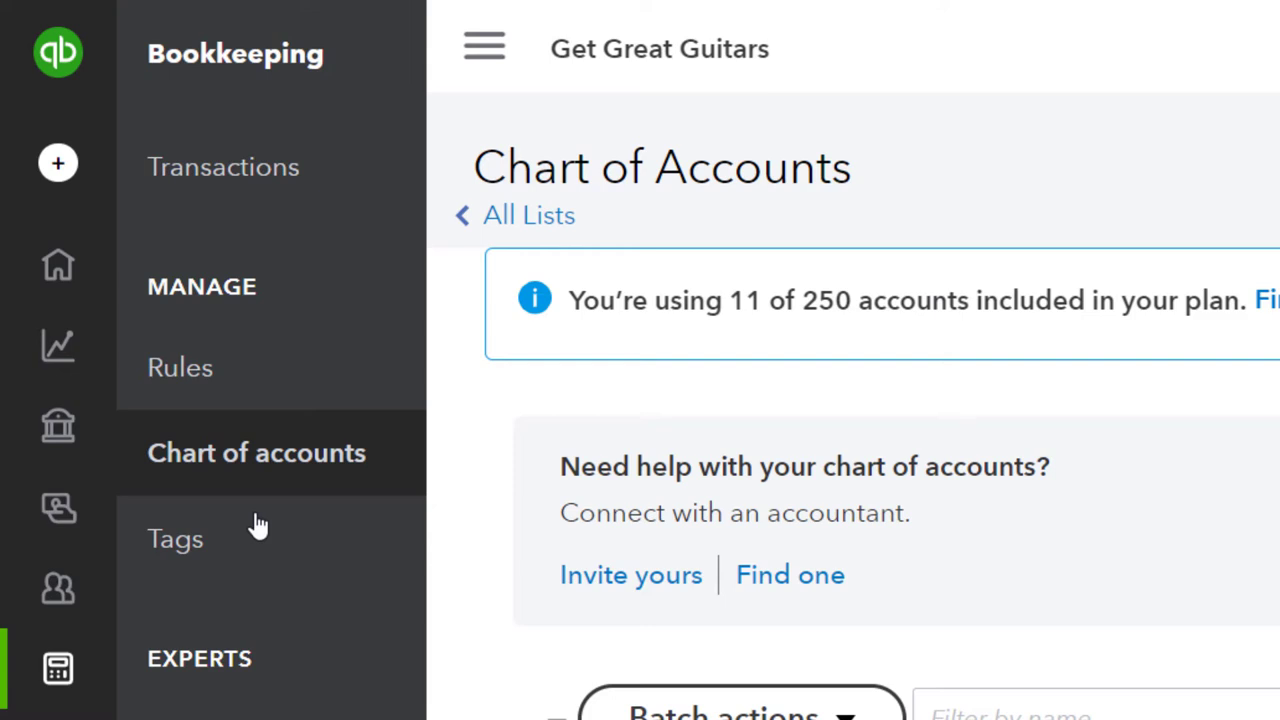
pyautogui.click(485, 48)
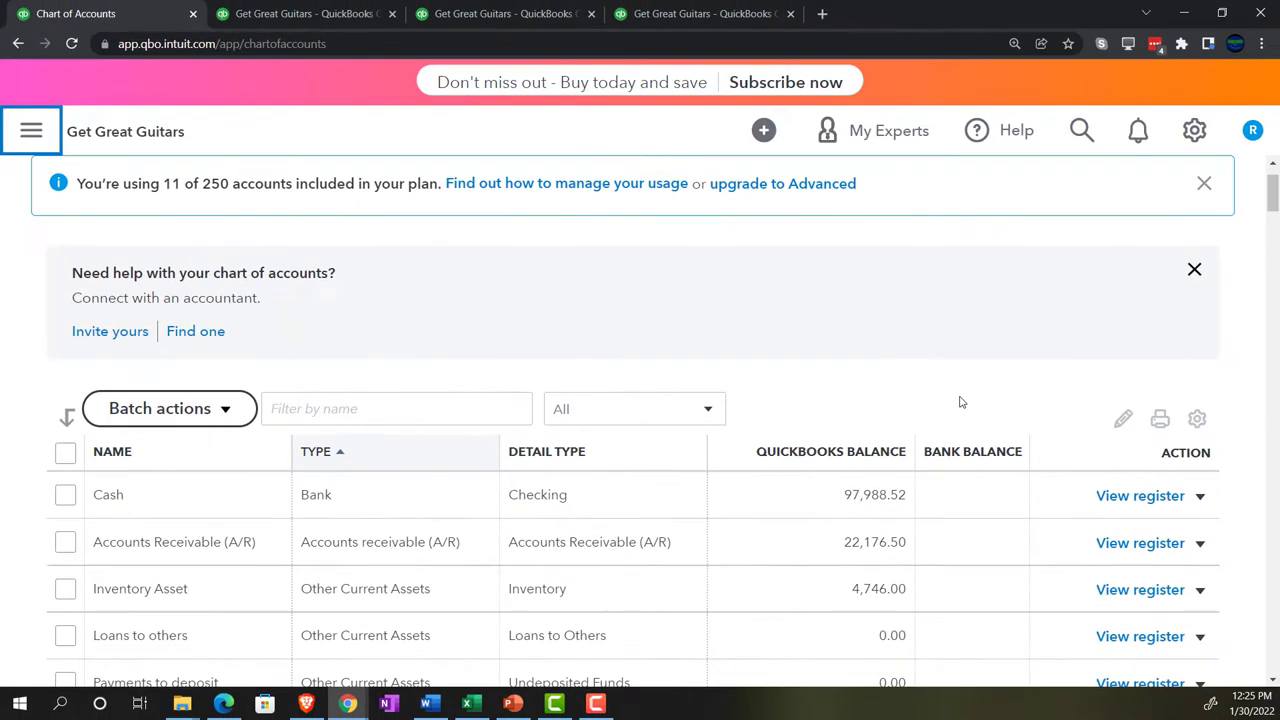
# View the Cash account's register and open the 02/28/2022 paycheck 1022 from it
pyautogui.scroll(-1, 900, 420)
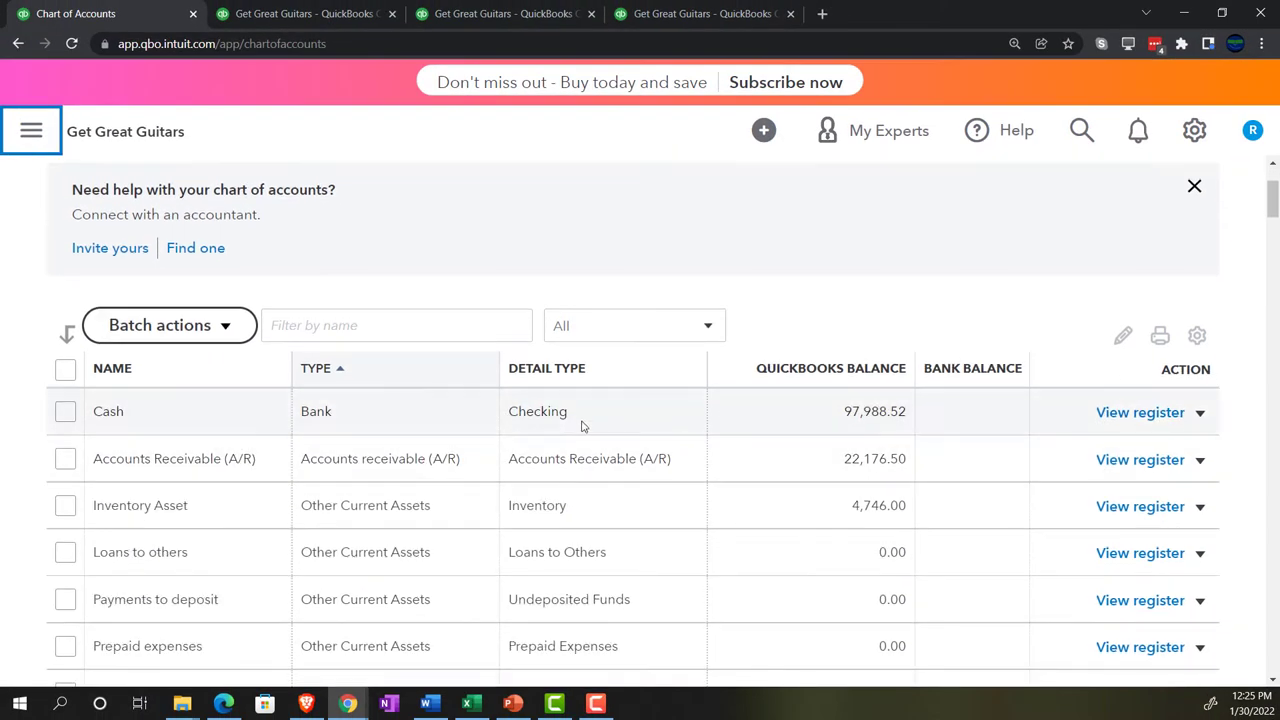
pyautogui.click(1115, 423)
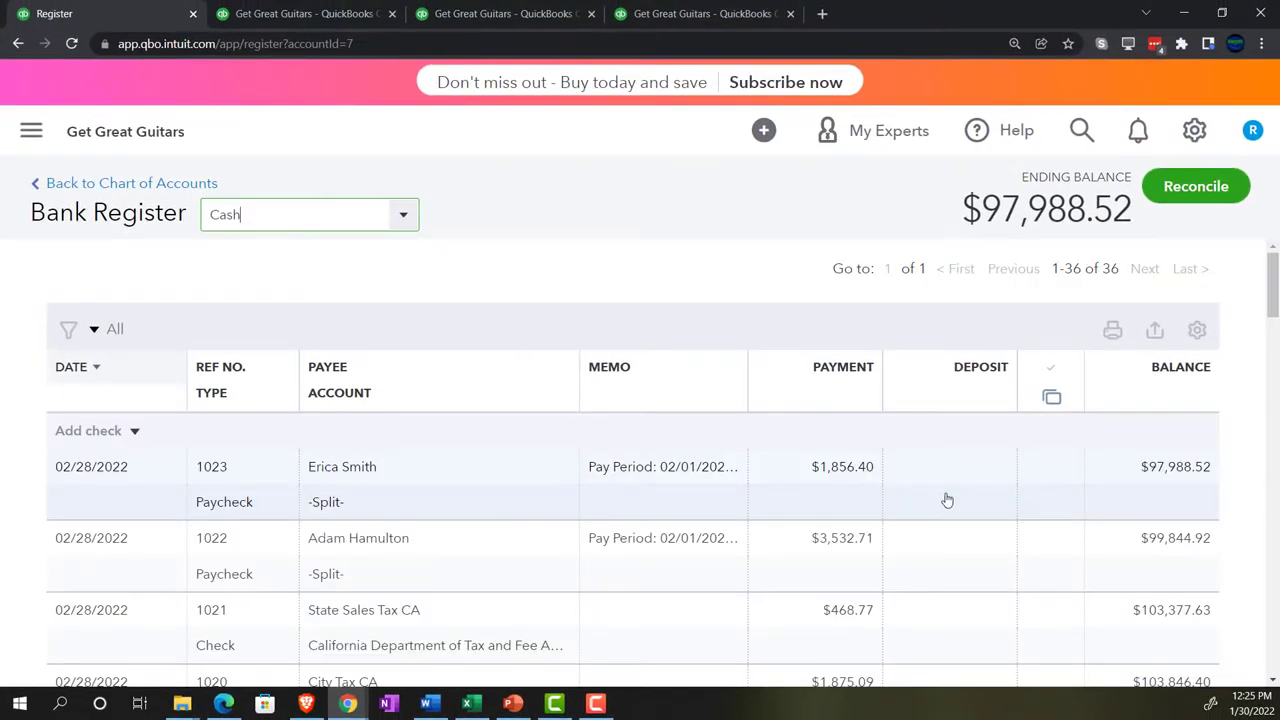
pyautogui.scroll(-1, 947, 500)
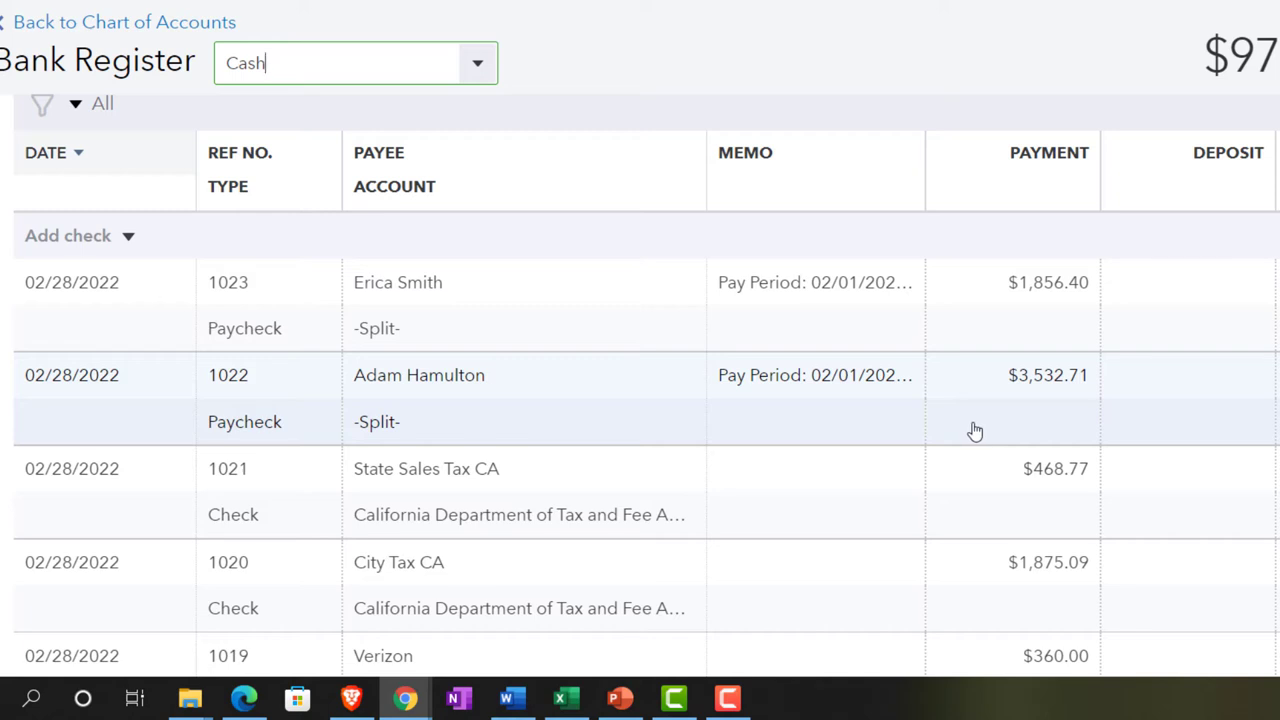
pyautogui.click(975, 431)
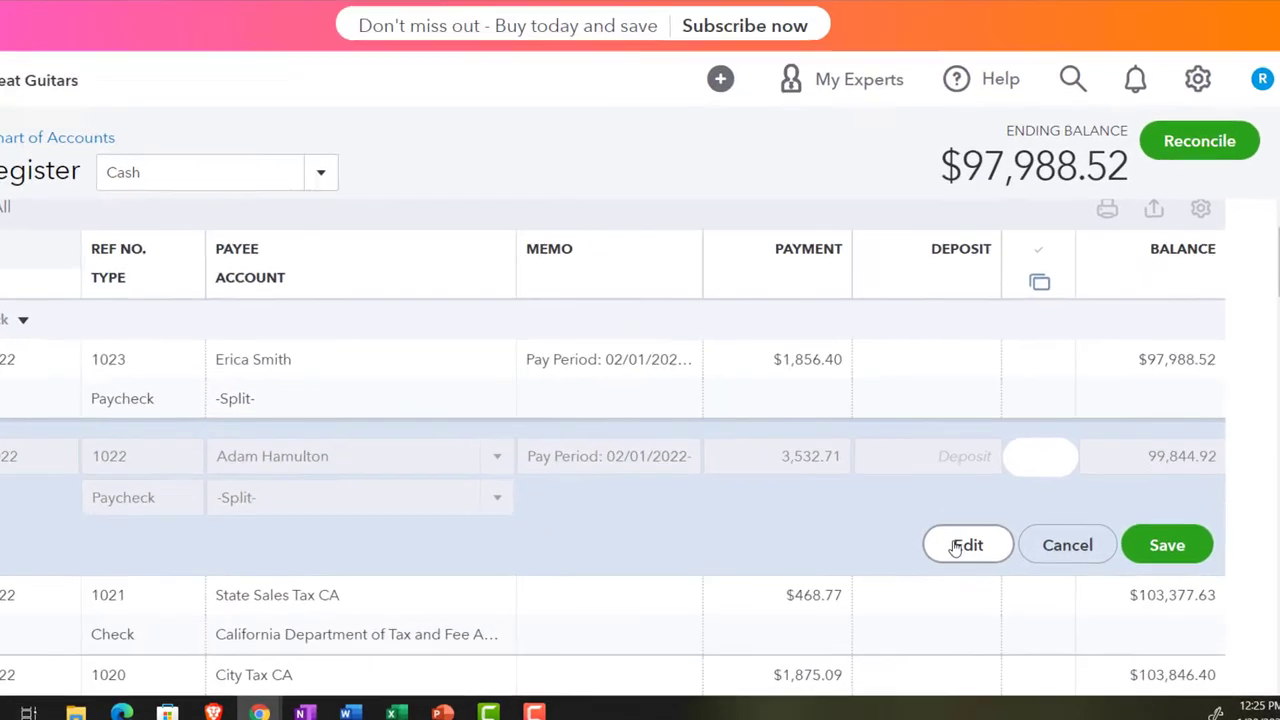
pyautogui.click(957, 546)
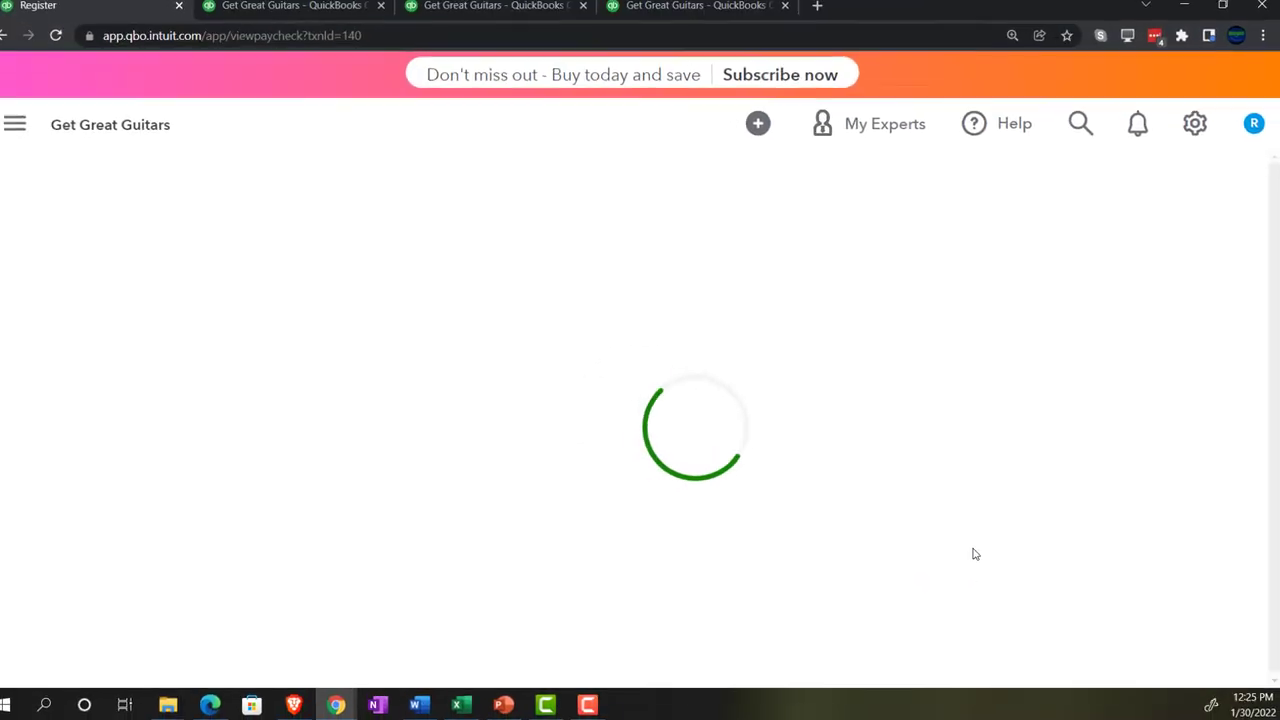
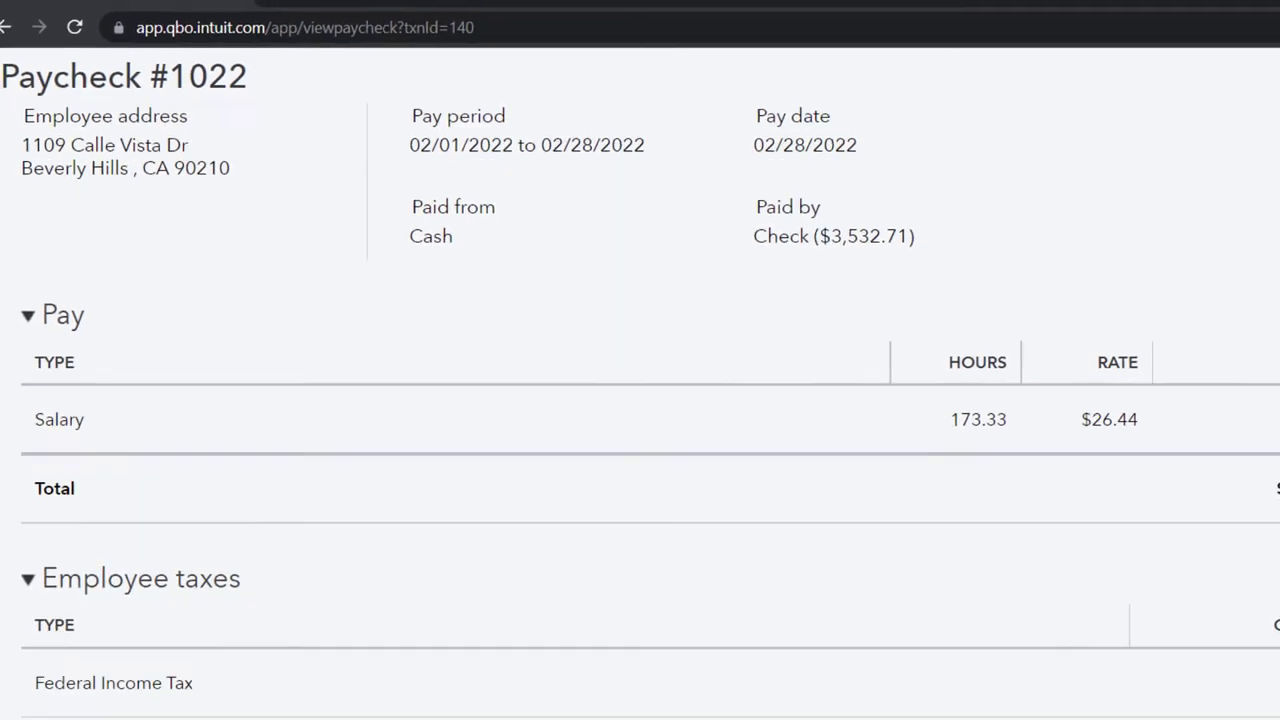
# Review the pay, employee taxes and employer taxes on paycheck 1022
pyautogui.scroll(-5, 1046, 427)
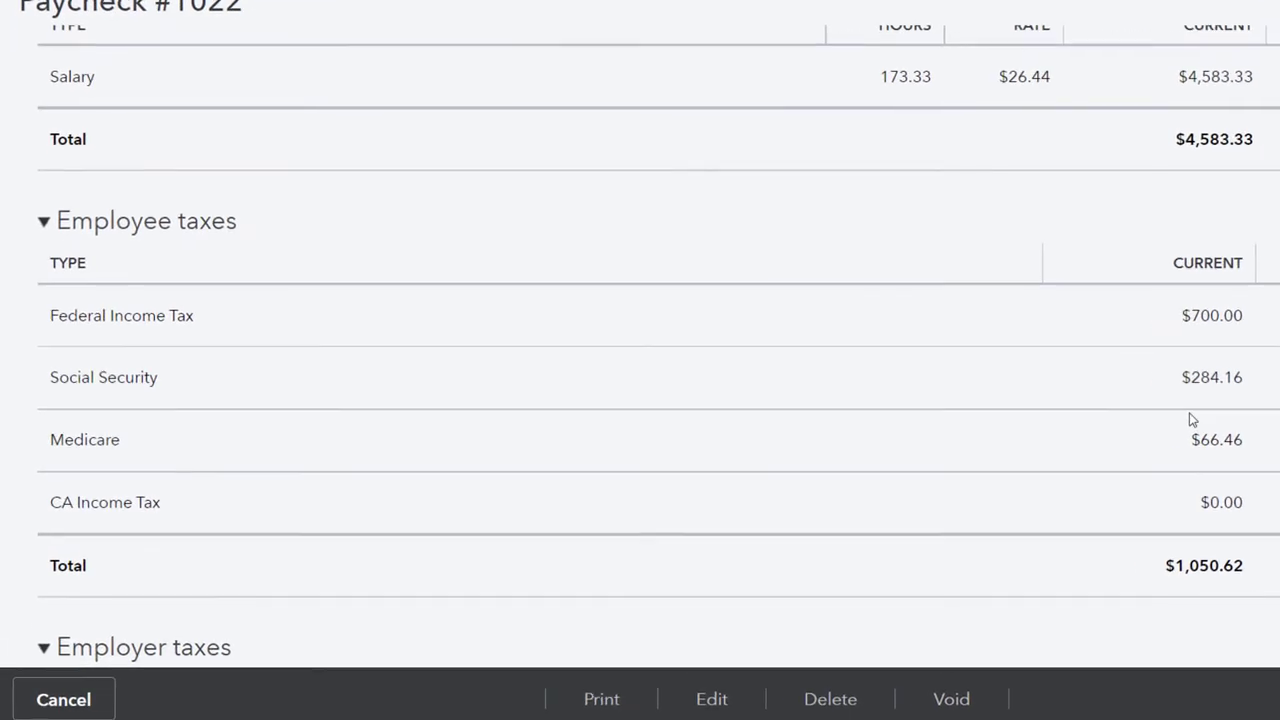
pyautogui.scroll(-3, 1046, 427)
pyautogui.scroll(8, 1185, 425)
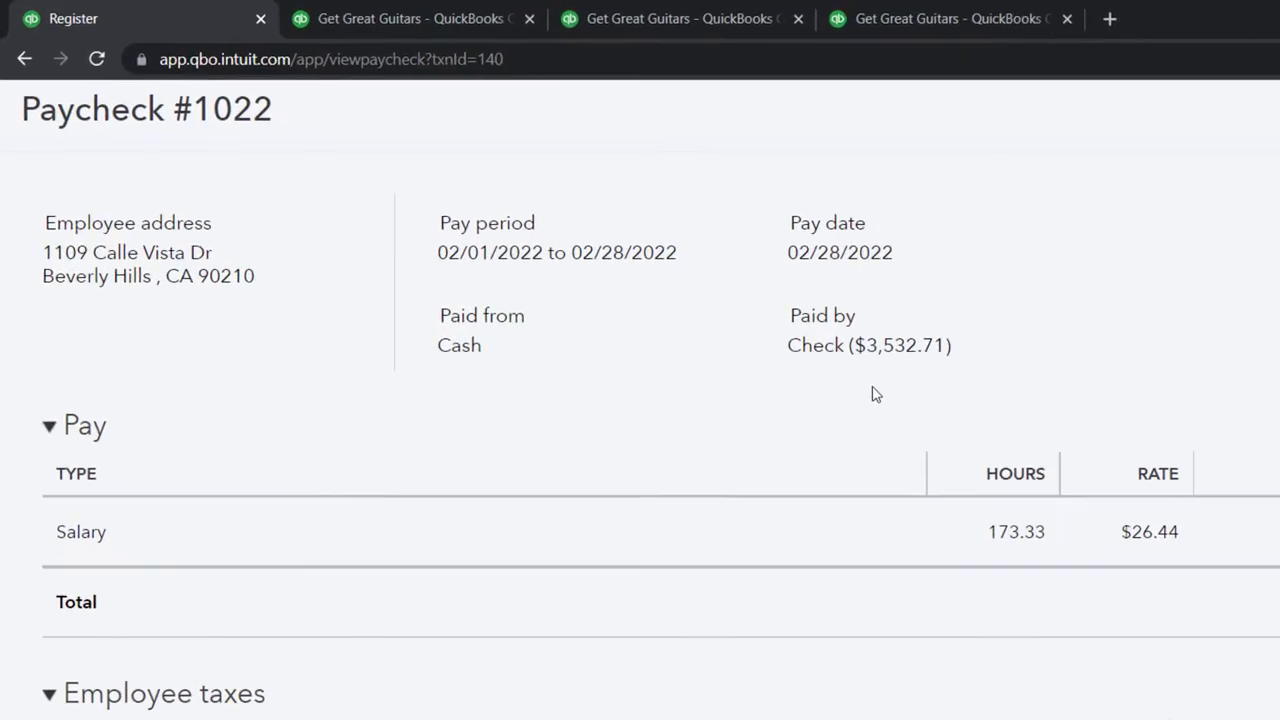
# Switch to the Excel payroll workbook and check the gross wages, FIT, Social Security and Medicare cells for check 1022
pyautogui.click(467, 703)
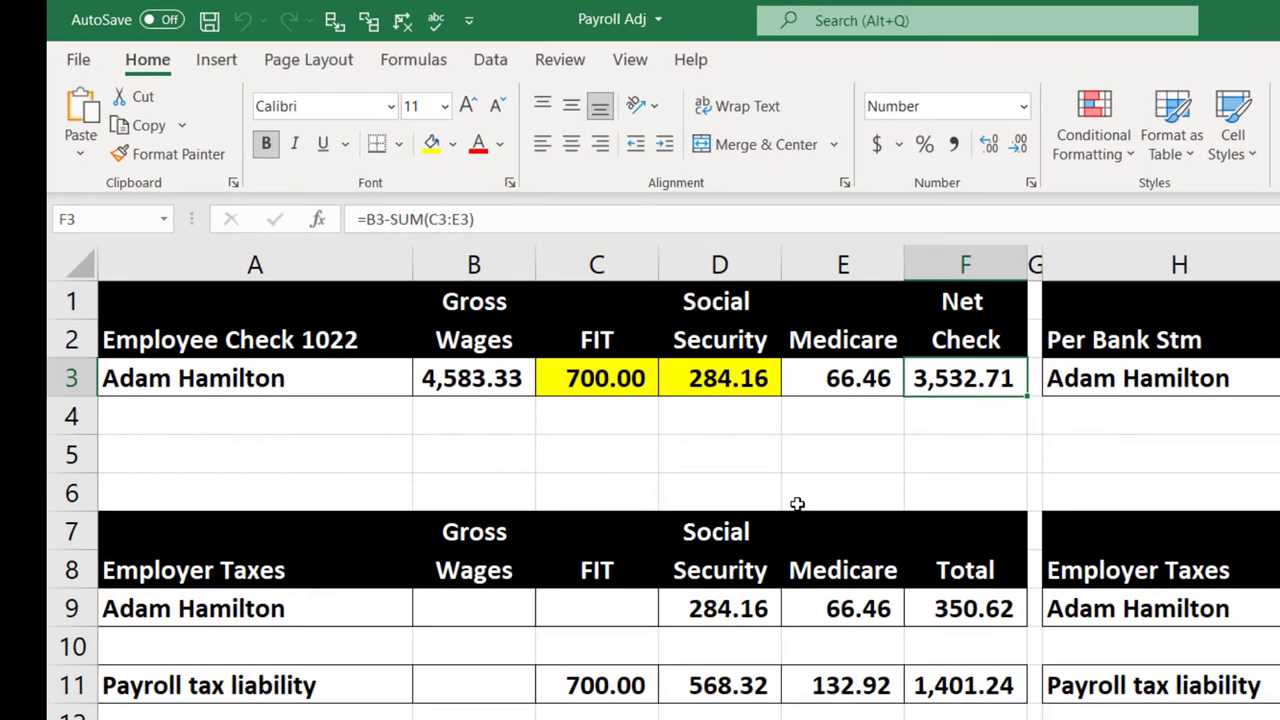
pyautogui.click(486, 382)
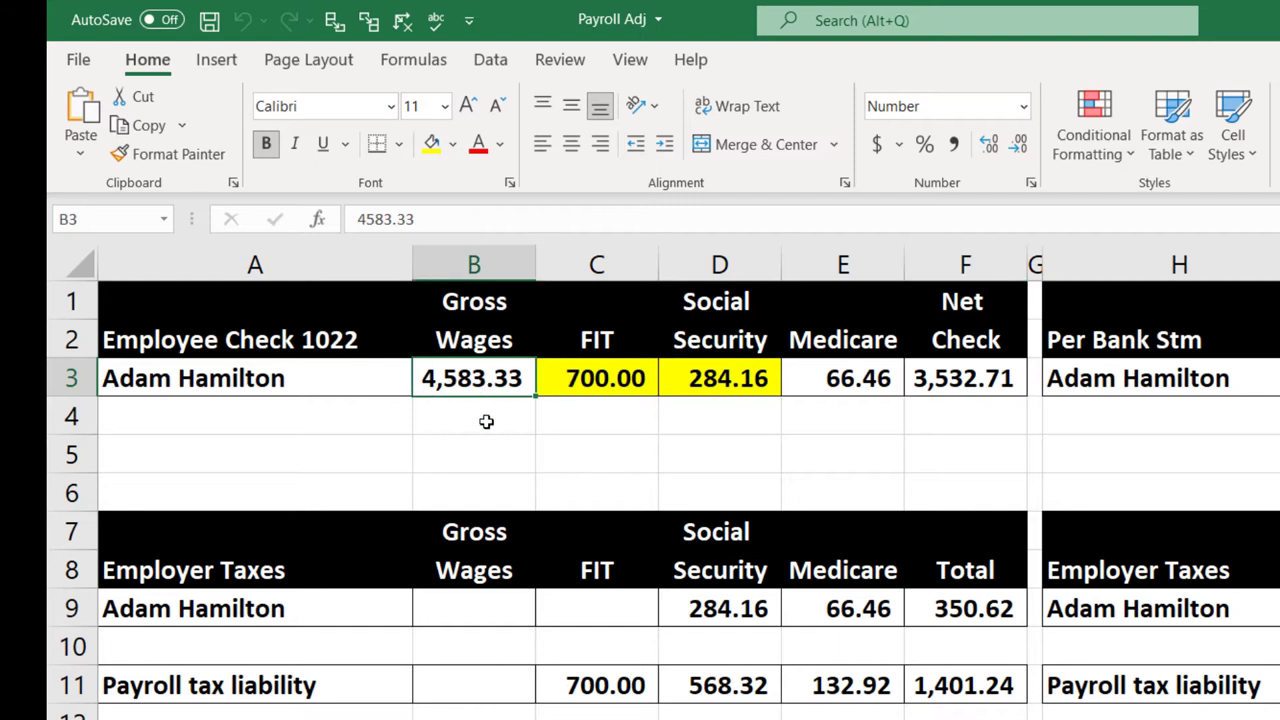
pyautogui.press('Right')
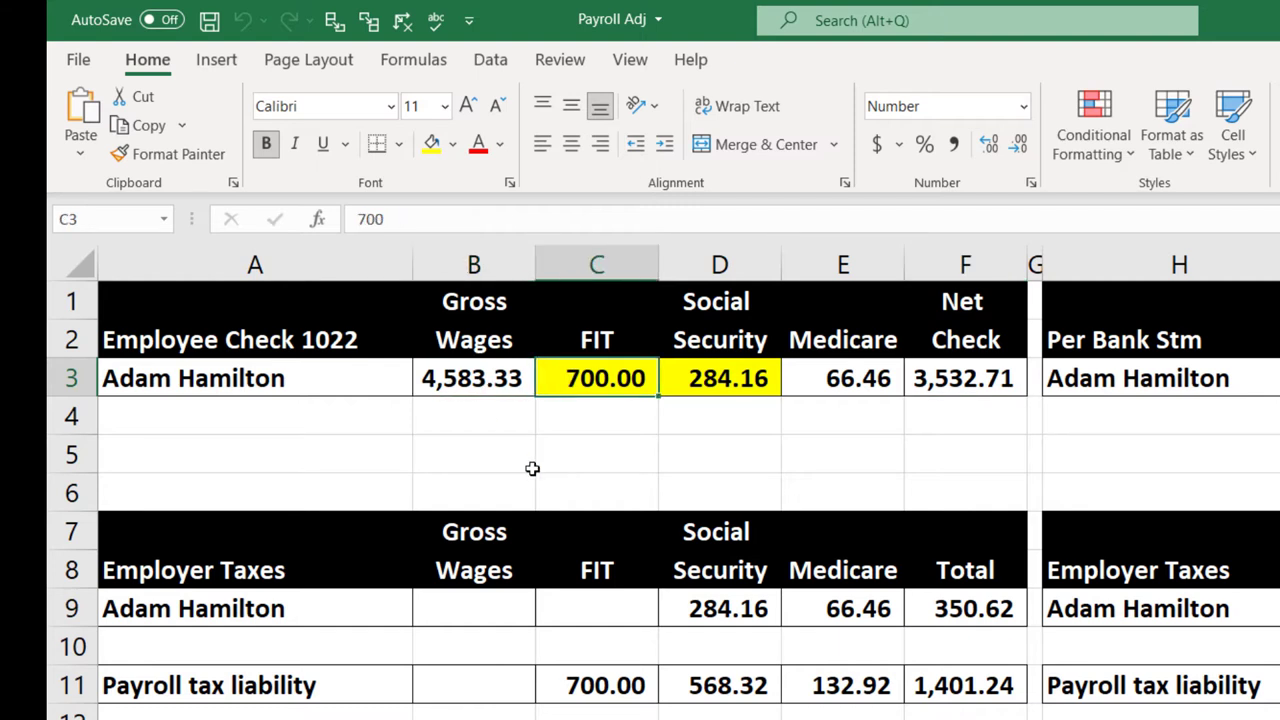
pyautogui.press('Right')
pyautogui.press('Right')
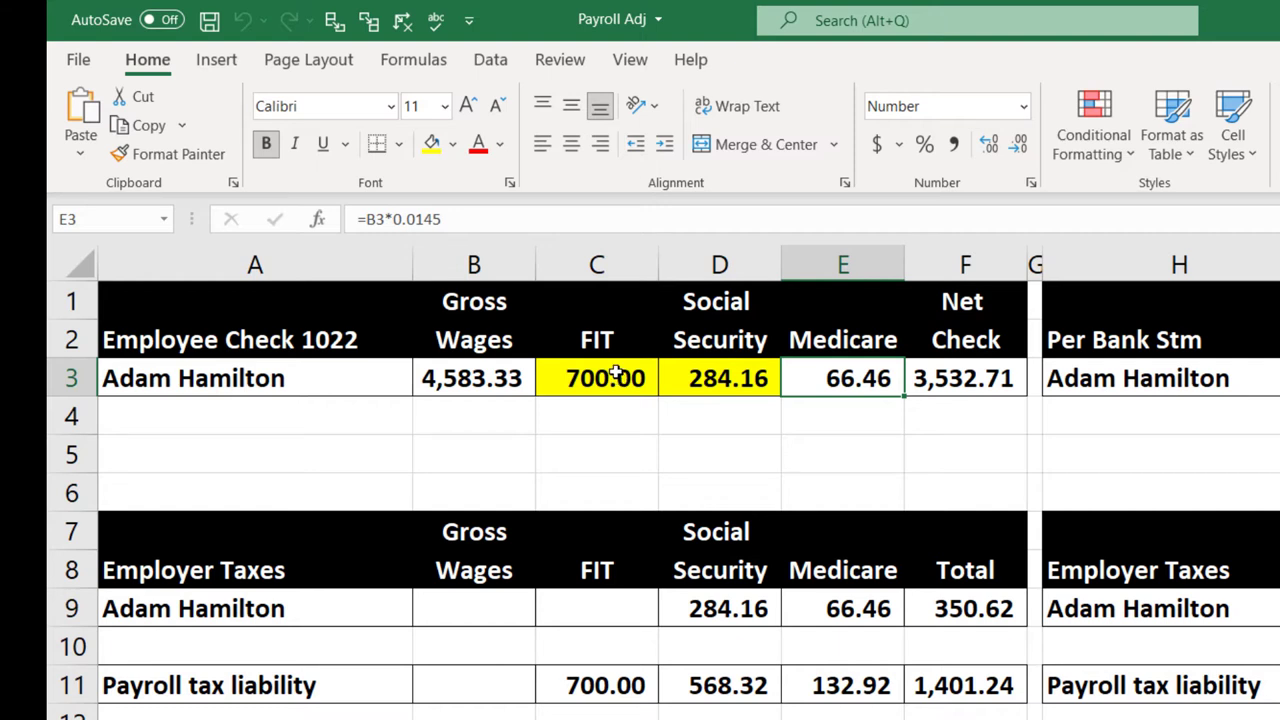
# Replace the typed amount in the check 1022 Social Security cell D3 with the formula =B3*0.062
pyautogui.doubleClick(728, 376)
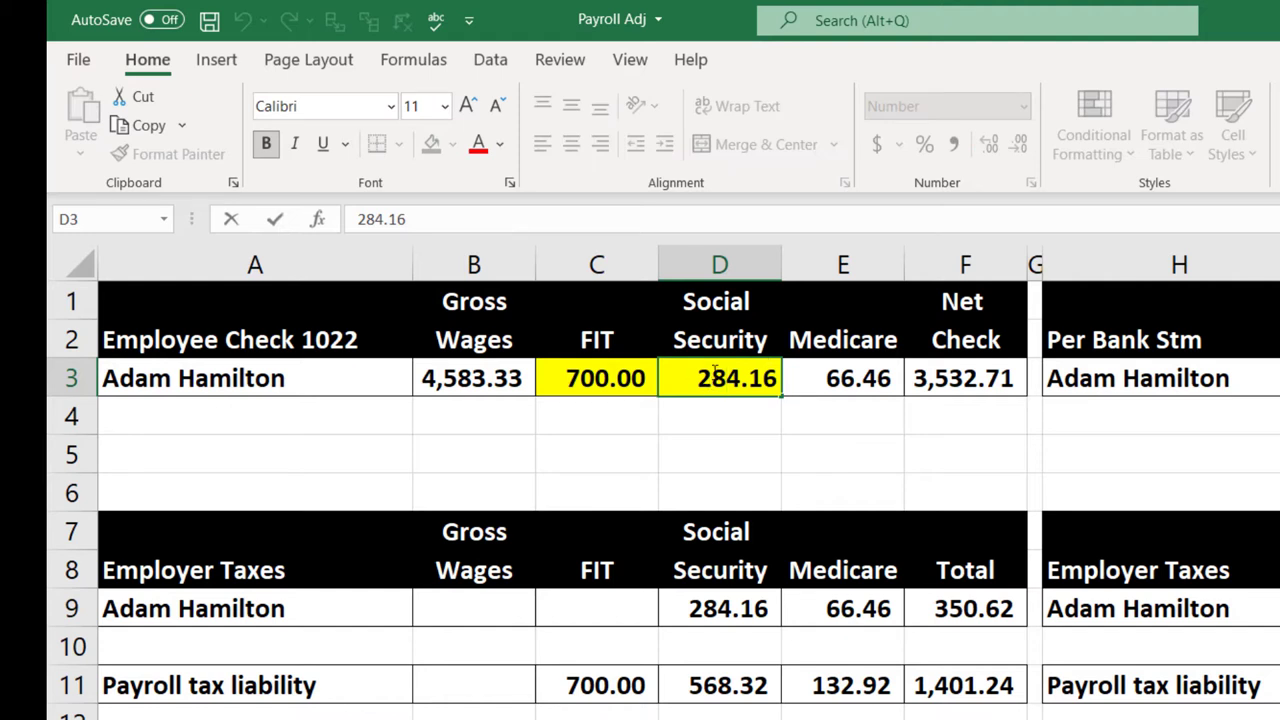
pyautogui.click(744, 425)
pyautogui.click(752, 372)
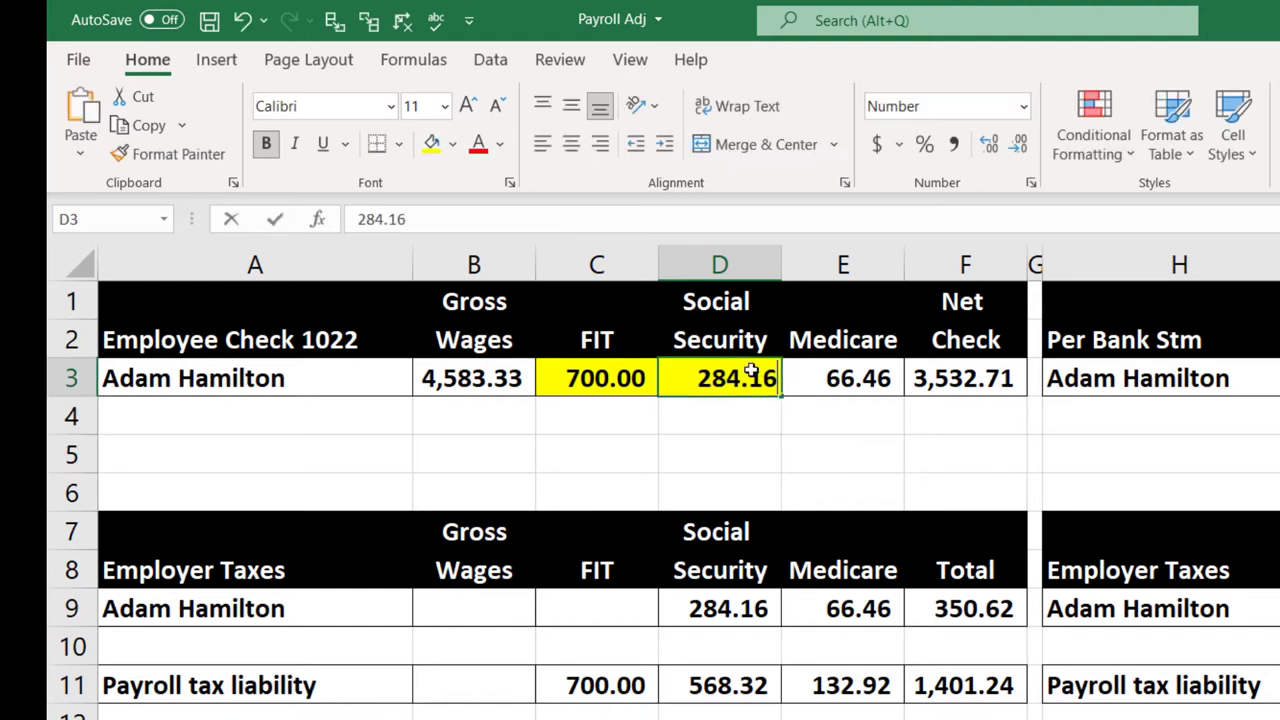
pyautogui.click(726, 435)
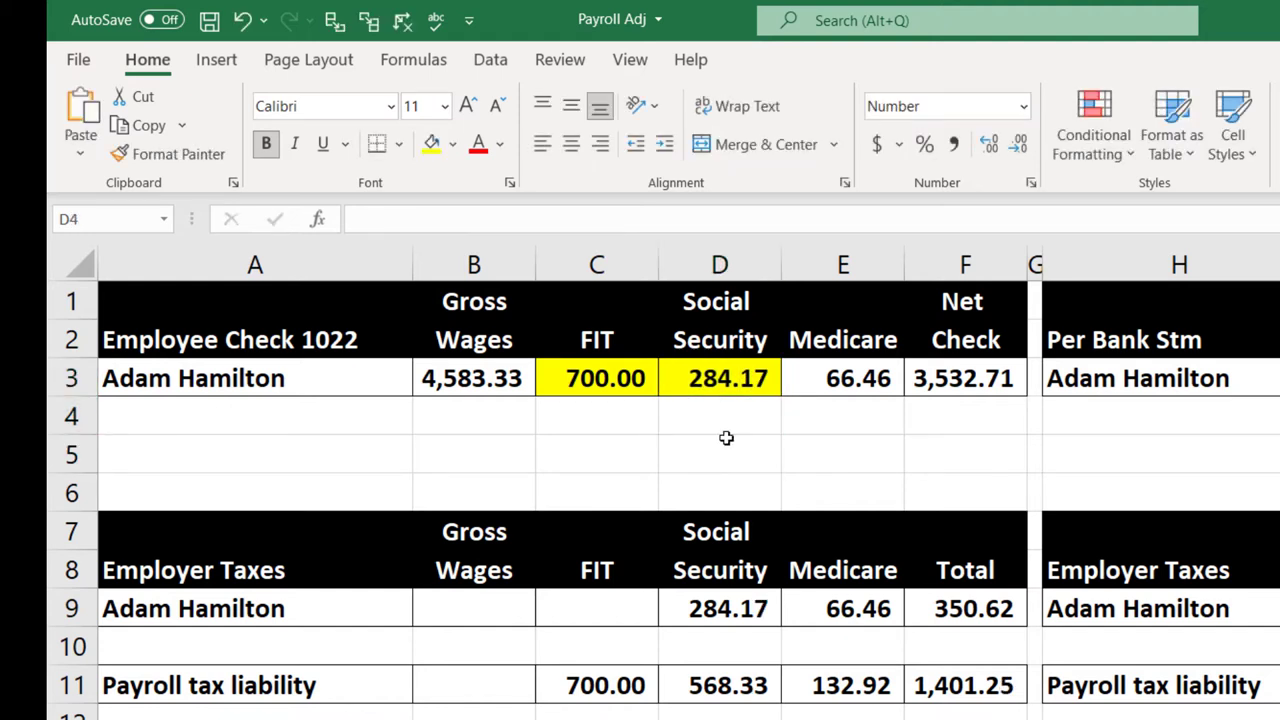
pyautogui.doubleClick(731, 372)
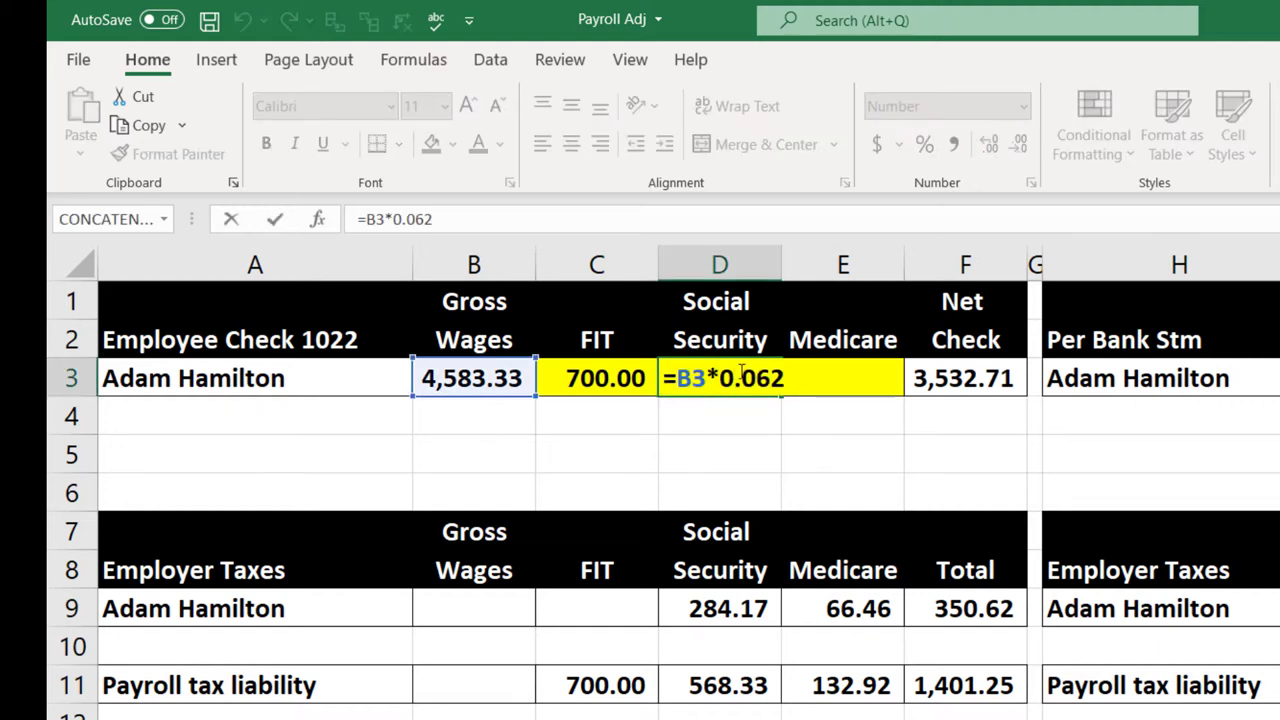
pyautogui.press('Return')
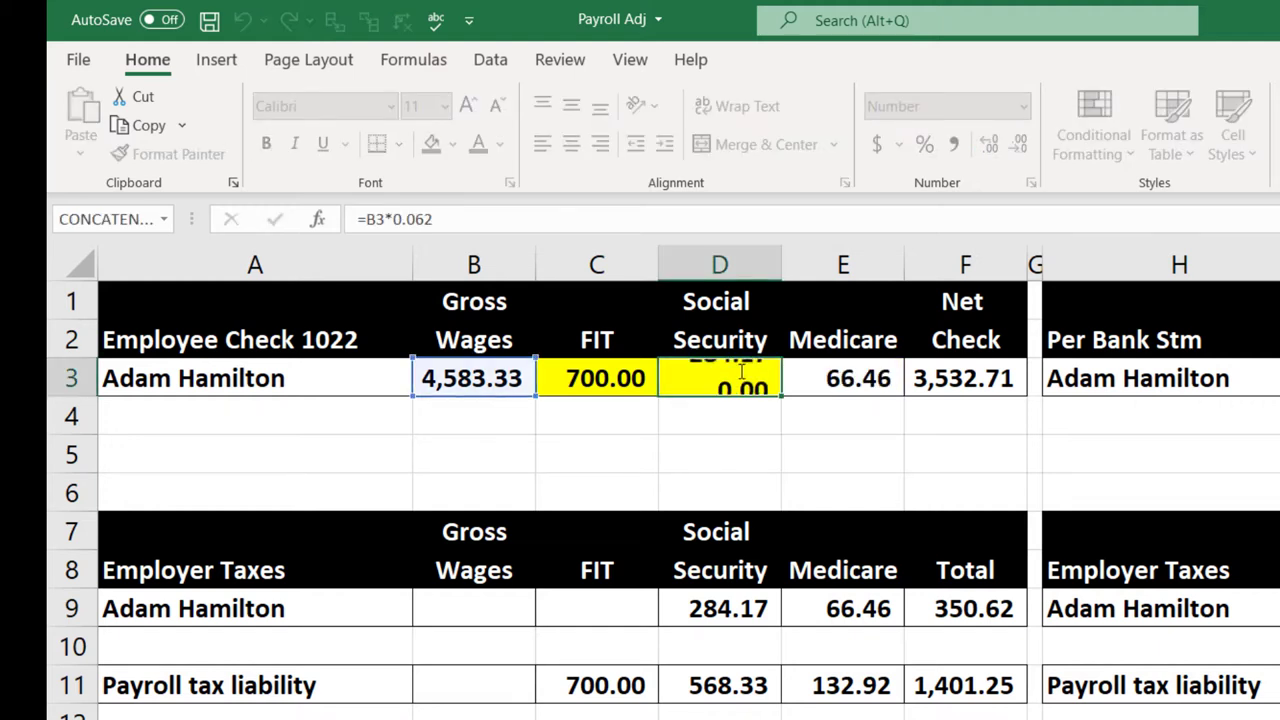
# Check the Medicare formula in cell E3 for check 1022
pyautogui.press('Up')
pyautogui.press('Right')
pyautogui.doubleClick(866, 378)
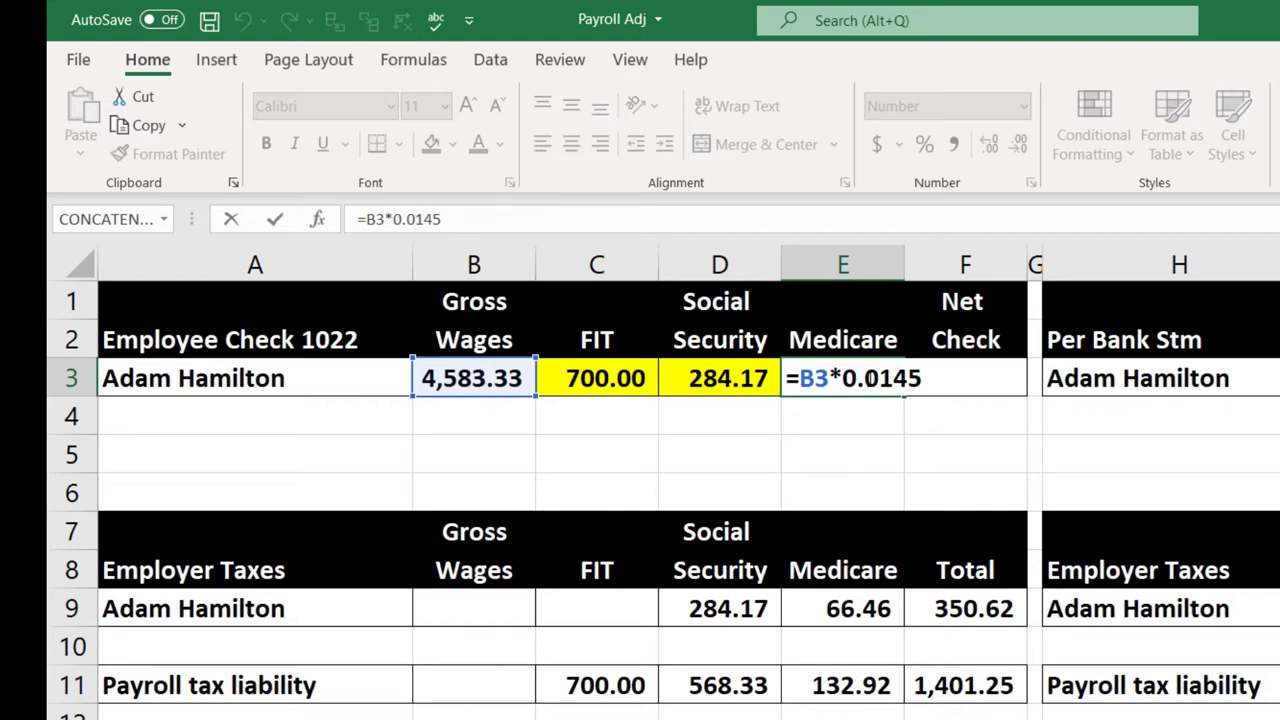
pyautogui.press('Return')
pyautogui.press('Up')
pyautogui.press('Right')
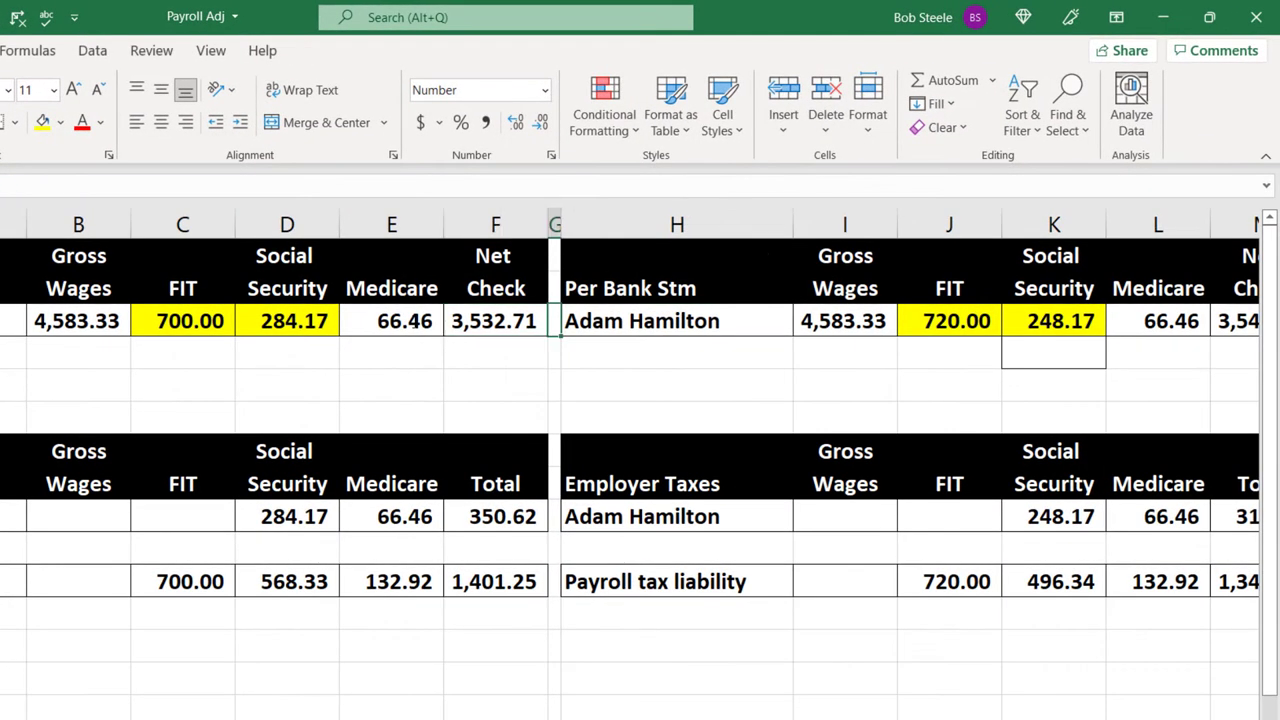
# Examine the FIT and Social Security amounts in row 3 of the Per Bank Stm table
pyautogui.press('Right')
pyautogui.press('Right')
pyautogui.press('Right')
pyautogui.press('Right')
pyautogui.press('Right')
pyautogui.press('Right')
pyautogui.press('Right')
pyautogui.press('Right')
pyautogui.press('Right')
pyautogui.press('Right')
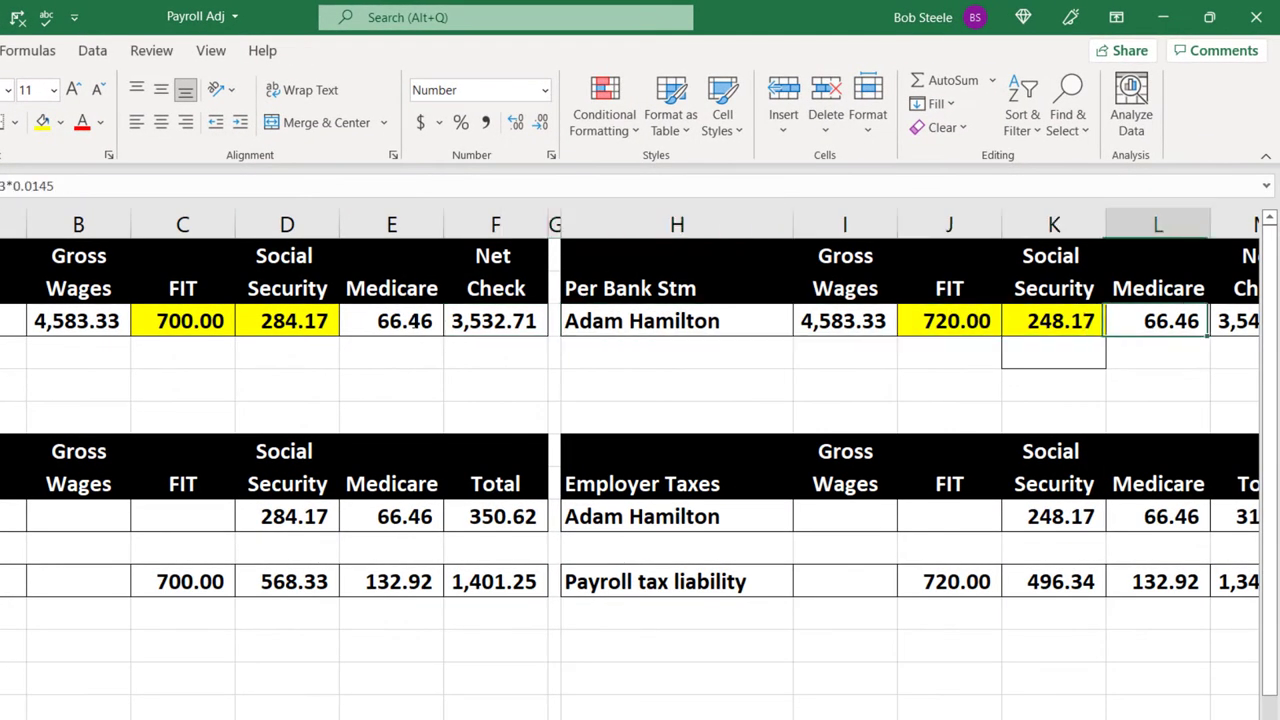
pyautogui.press('Right')
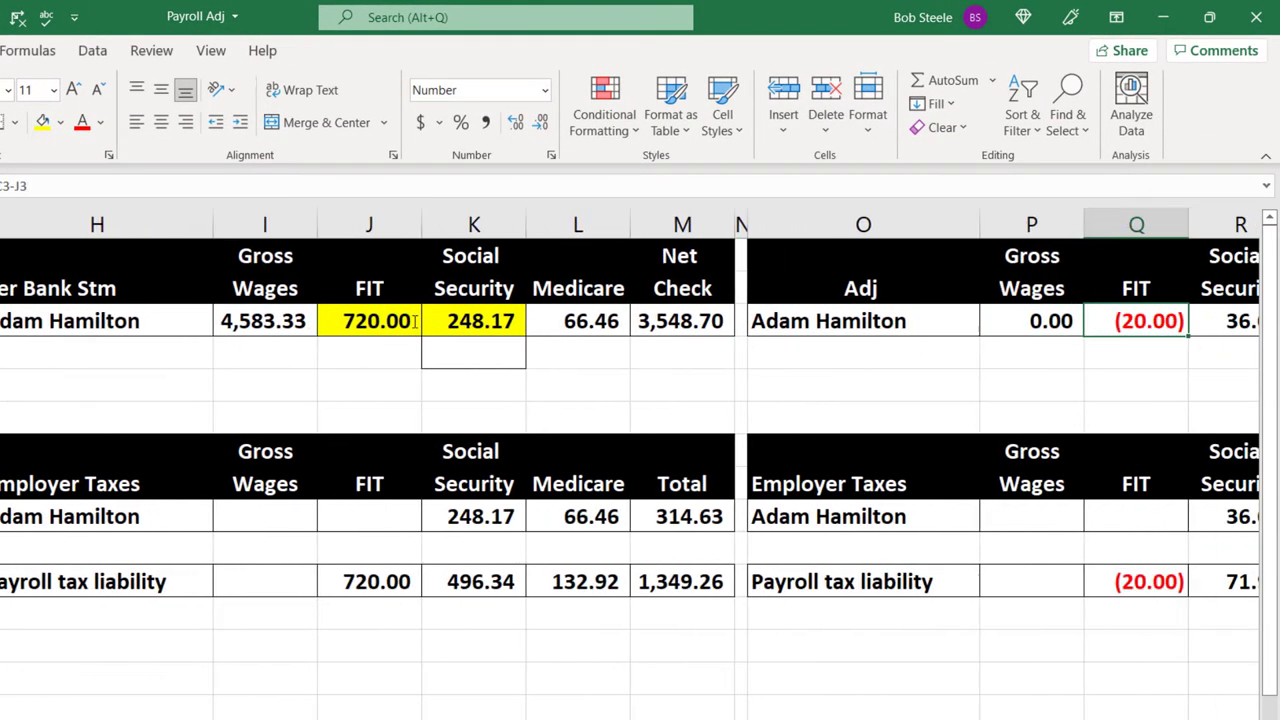
pyautogui.click(395, 321)
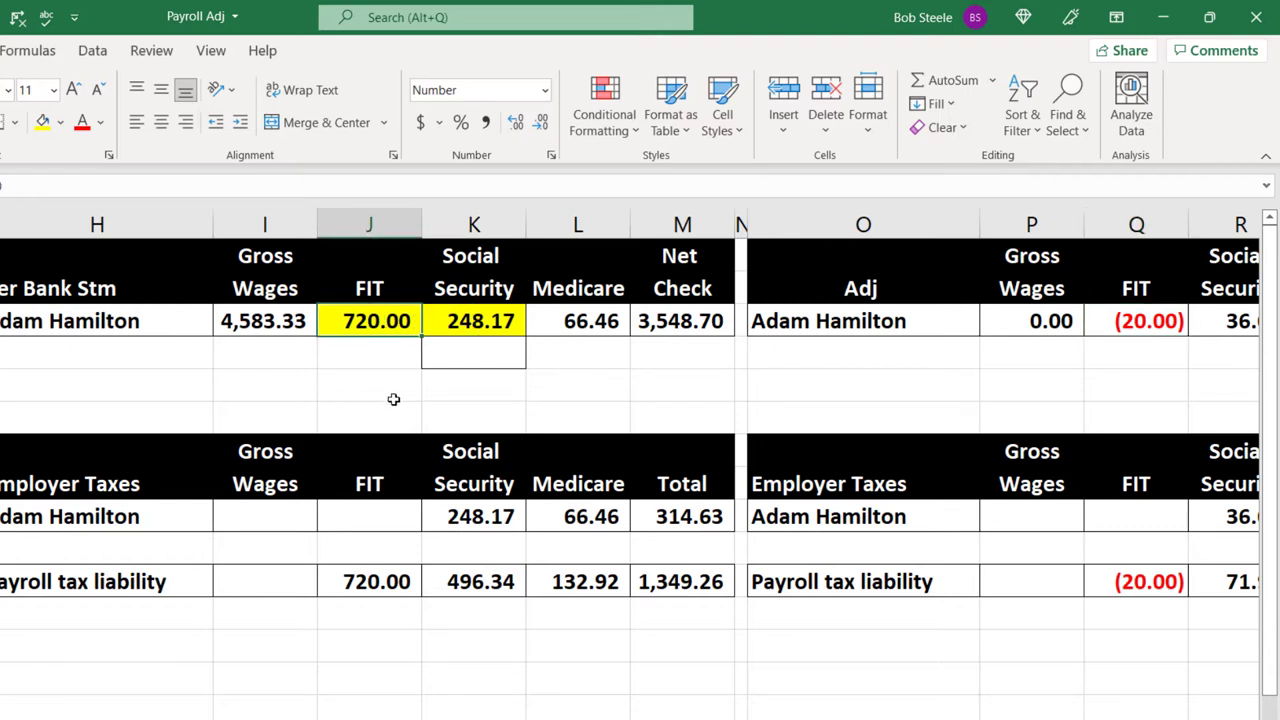
pyautogui.press('Right')
pyautogui.press('Left')
pyautogui.press('Left')
pyautogui.press('Right')
pyautogui.press('Right')
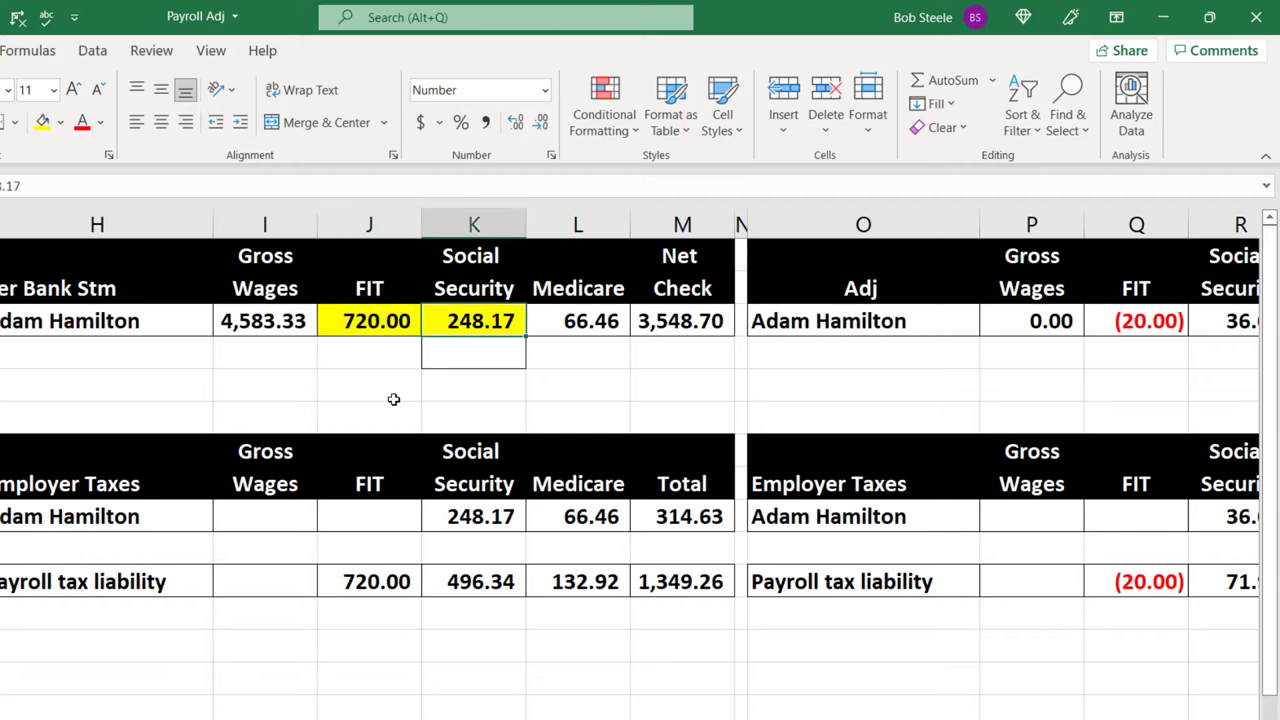
# Compare the Social Security amount of check 1022 in D3 with the bank statement amount in K3
pyautogui.press('Left')
pyautogui.press('Left')
pyautogui.press('Left')
pyautogui.press('Left')
pyautogui.press('Left')
pyautogui.press('Left')
pyautogui.press('Left')
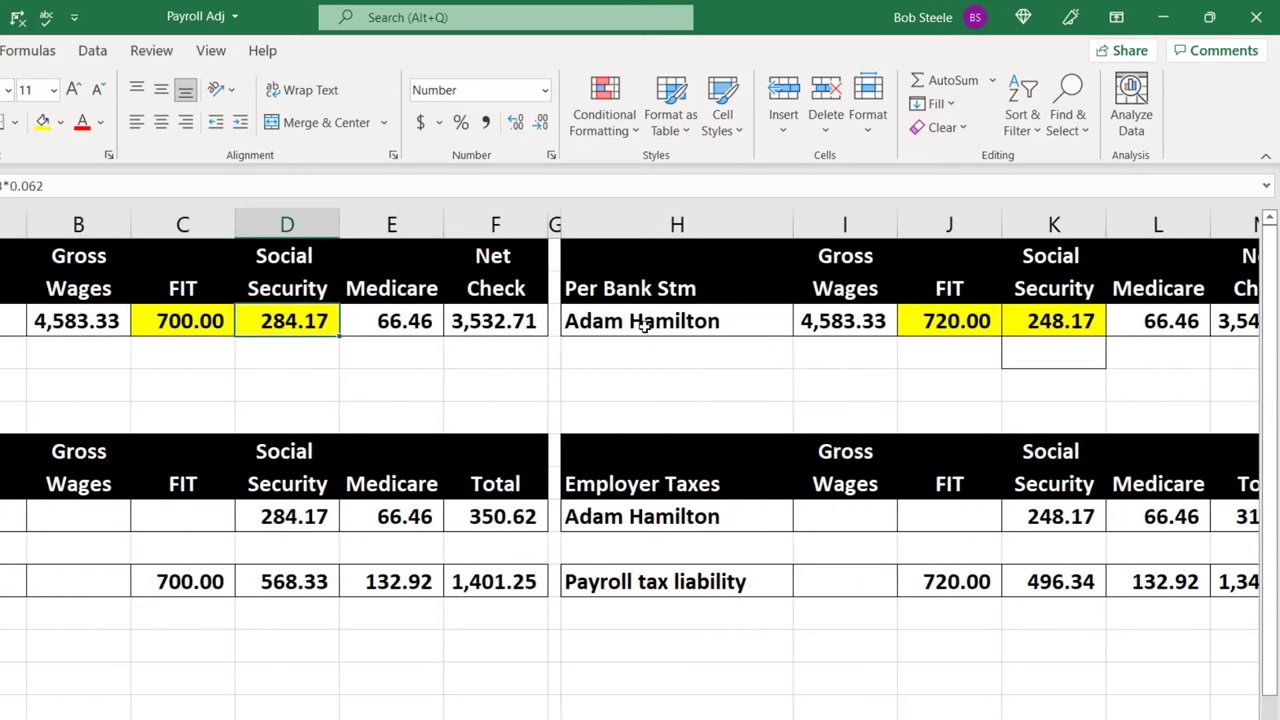
pyautogui.click(1042, 325)
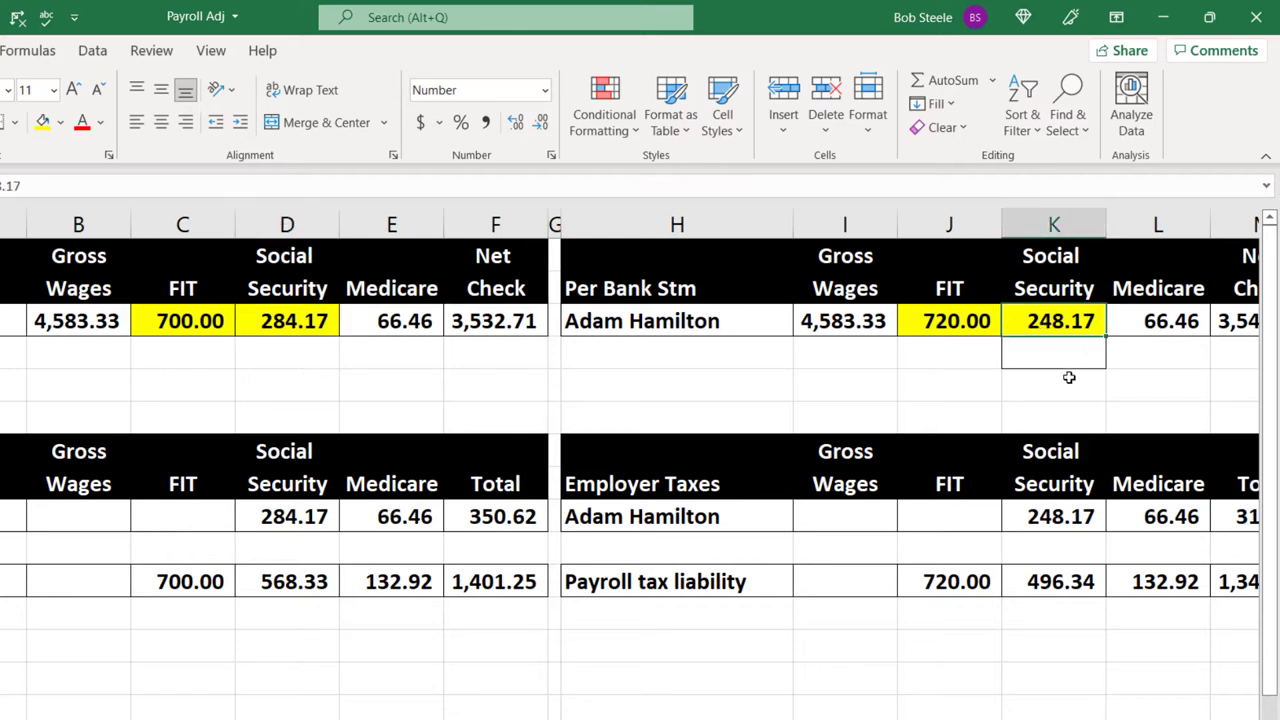
# Inspect the FIT and Social Security difference formulas in the Adj table and the employer Social Security adjustment in R9
pyautogui.press('Right')
pyautogui.press('Right')
pyautogui.press('Right')
pyautogui.press('Right')
pyautogui.press('Right')
pyautogui.press('Right')
pyautogui.press('Right')
pyautogui.press('Right')
pyautogui.press('Right')
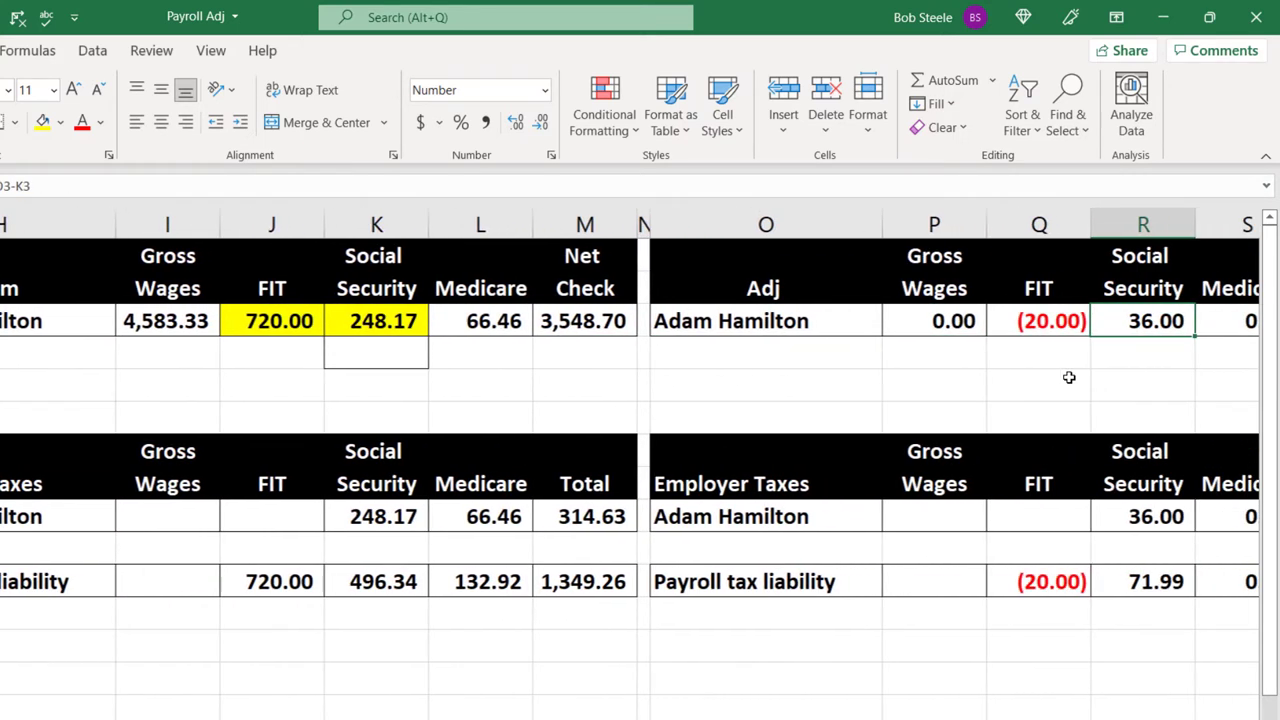
pyautogui.press('Right')
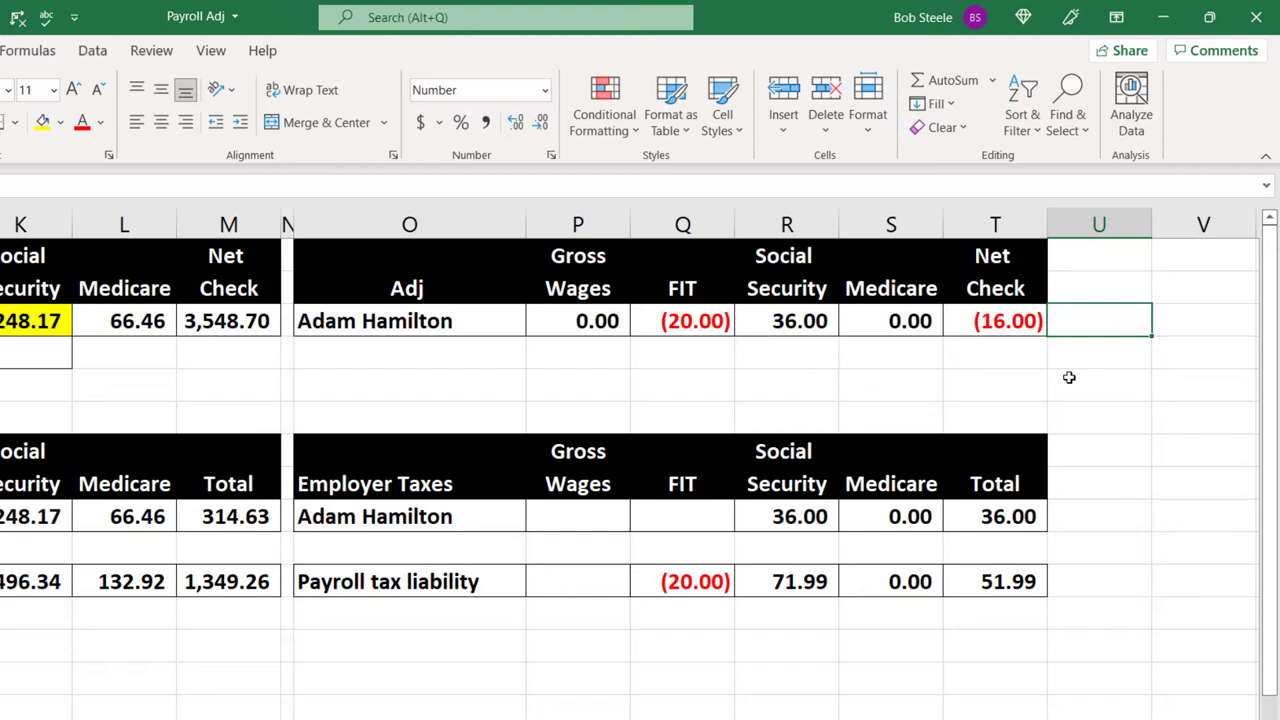
pyautogui.doubleClick(711, 322)
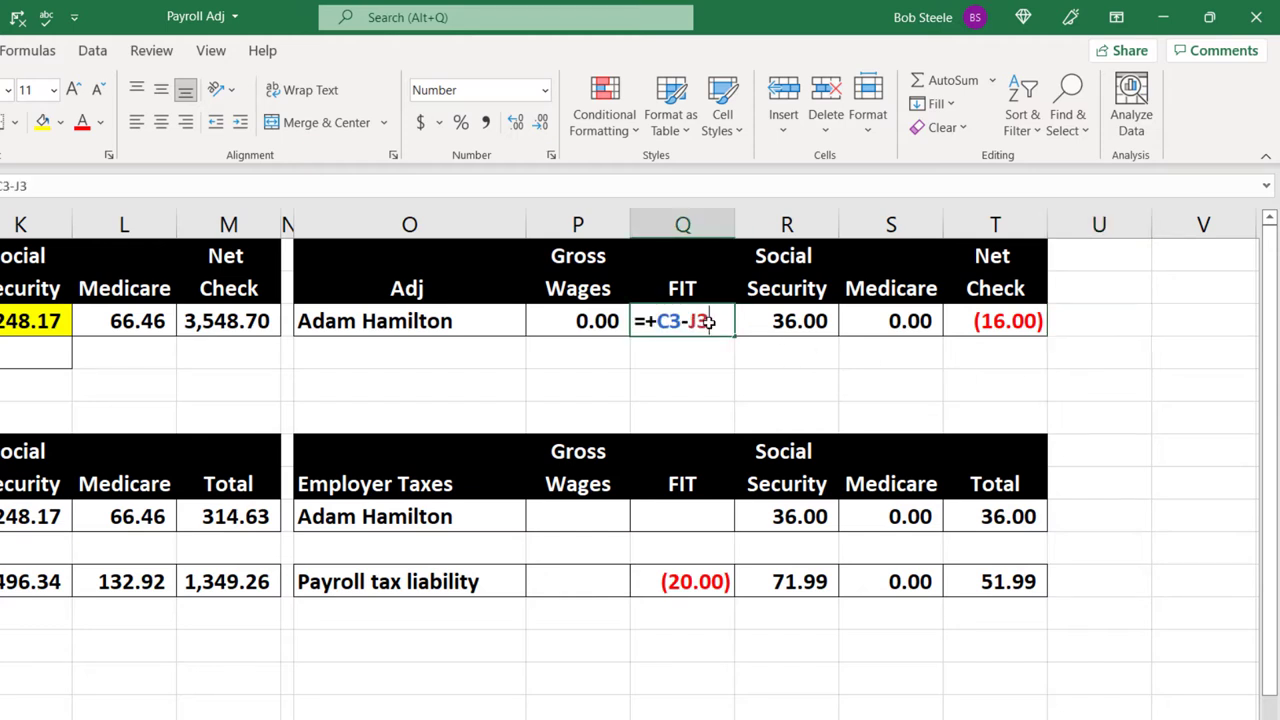
pyautogui.press('Return')
pyautogui.click(711, 322)
pyautogui.click(786, 322)
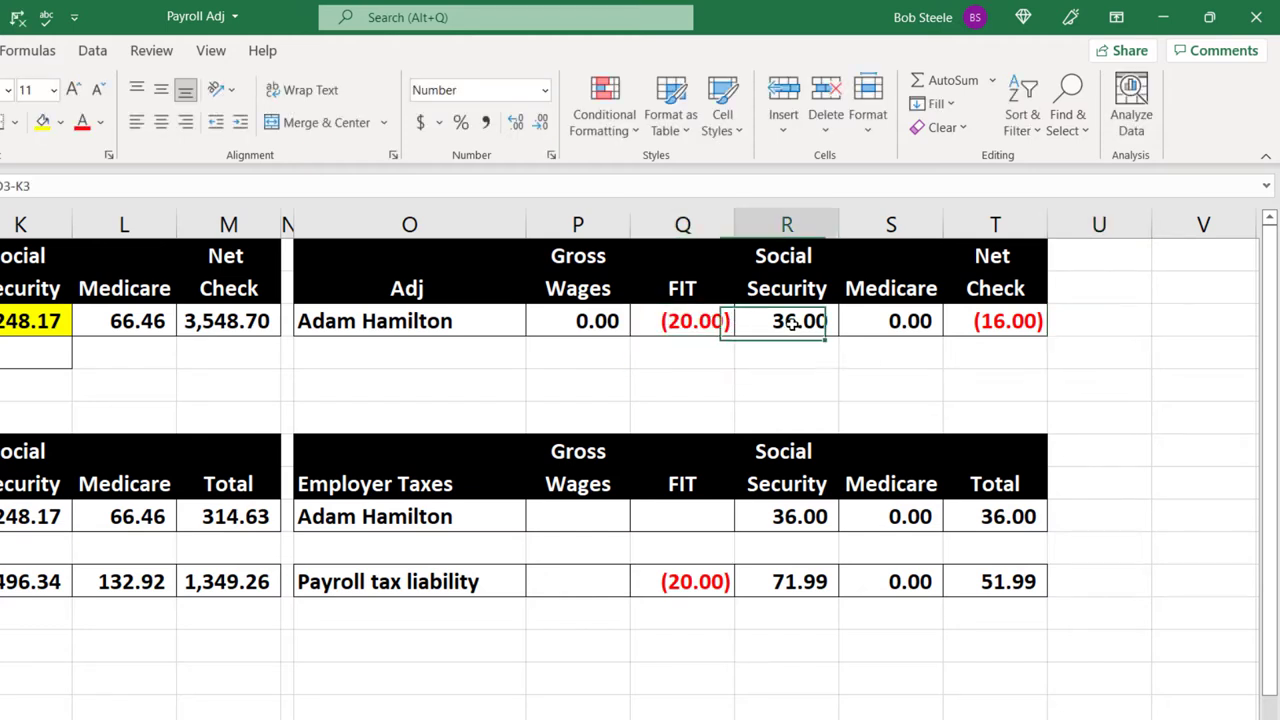
pyautogui.doubleClick(795, 322)
pyautogui.press('Return')
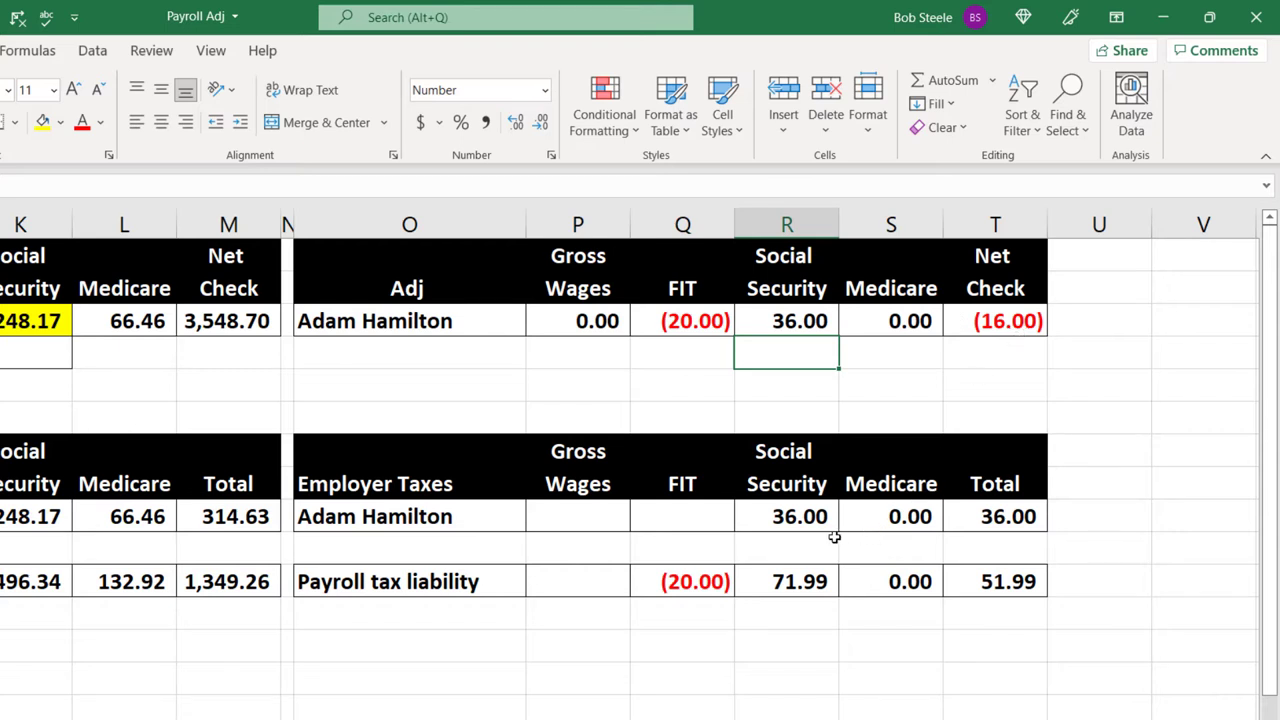
pyautogui.click(792, 517)
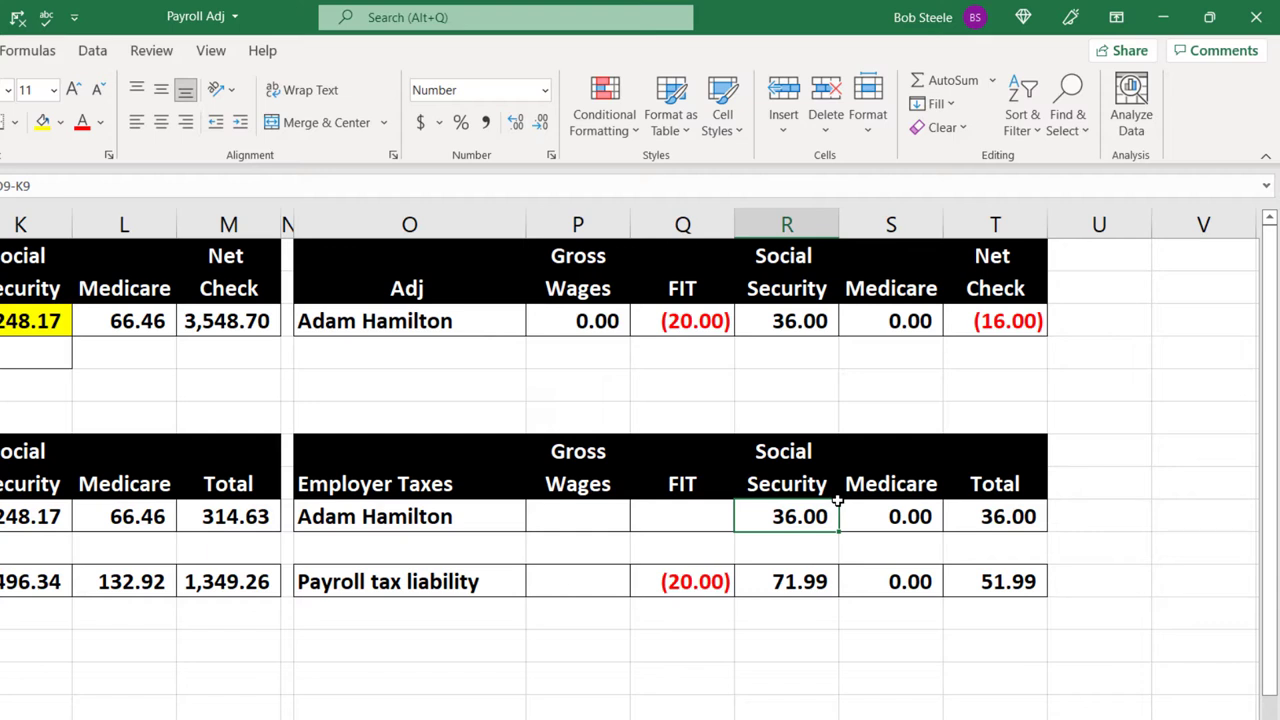
# Return to the Employee Check 1022 table and look over row 3 from FIT to the net check
pyautogui.press('Left')
pyautogui.press('Left')
pyautogui.press('Left')
pyautogui.press('Left')
pyautogui.press('Left')
pyautogui.press('Left')
pyautogui.press('Left')
pyautogui.press('Left')
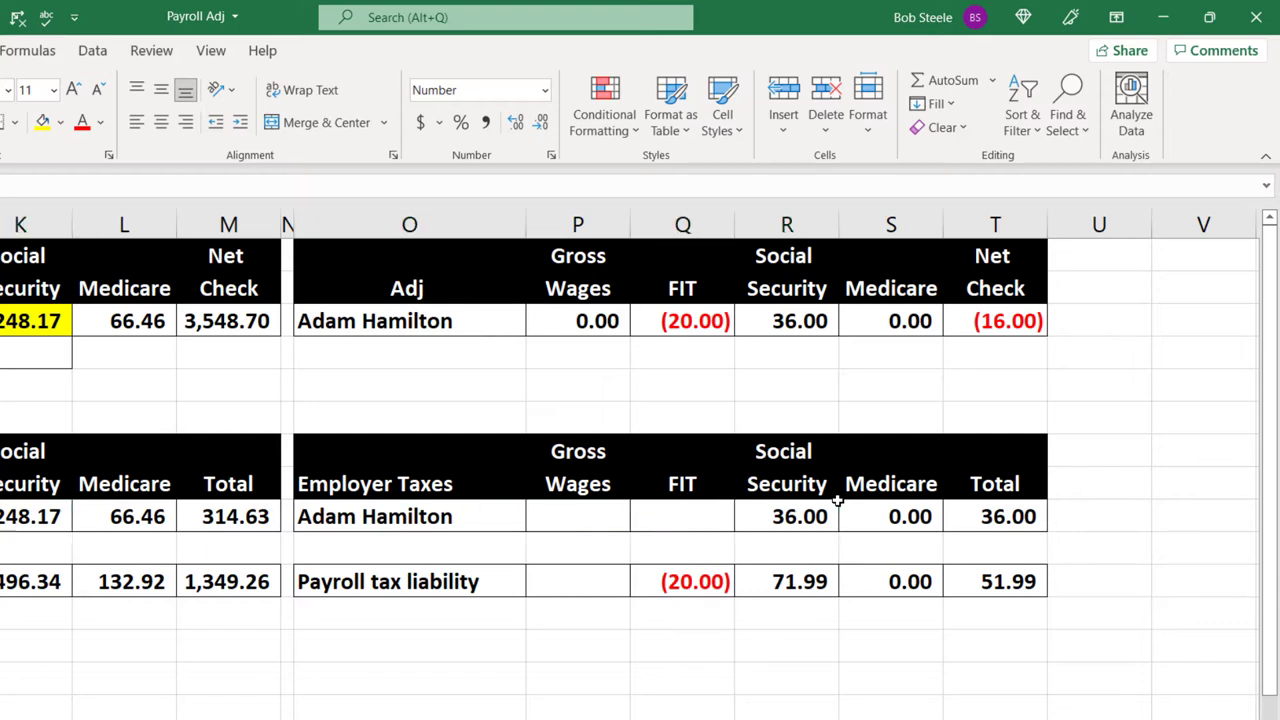
pyautogui.press('Left')
pyautogui.press('Left')
pyautogui.press('Left')
pyautogui.press('Left')
pyautogui.press('Up')
pyautogui.press('Up')
pyautogui.press('Up')
pyautogui.press('Up')
pyautogui.press('Up')
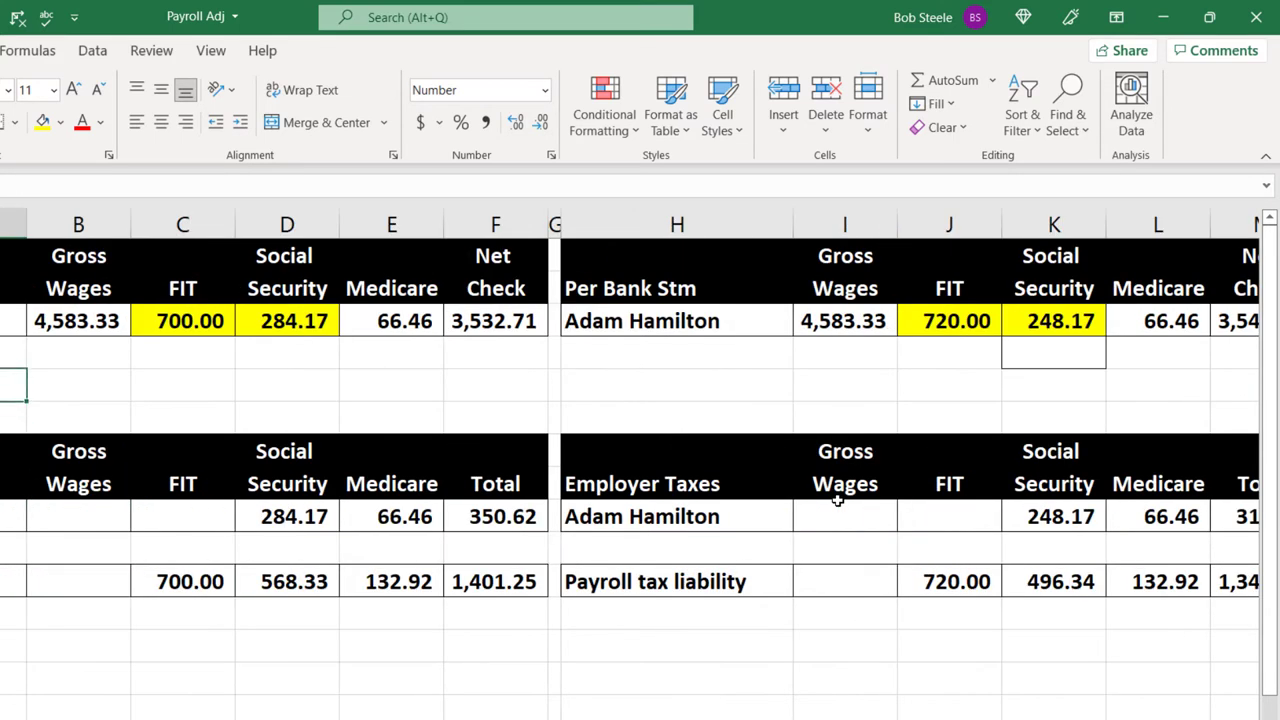
pyautogui.press('Right')
pyautogui.press('Right')
pyautogui.press('Up')
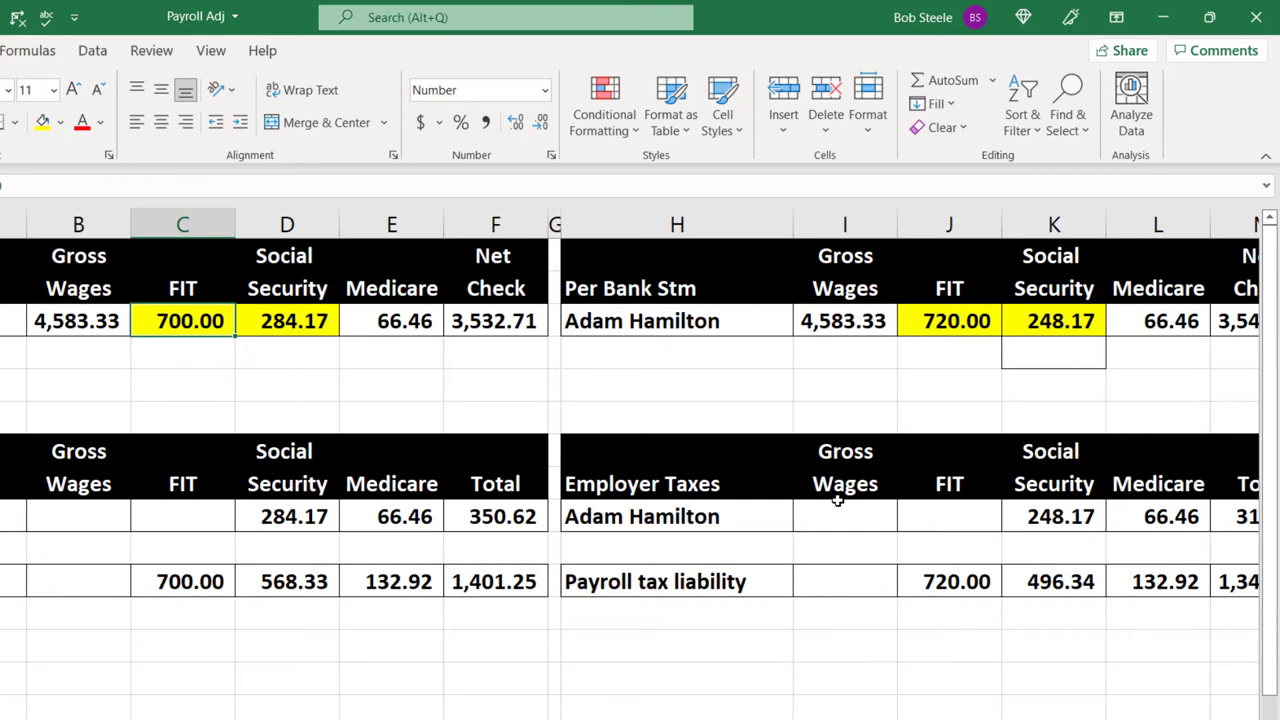
pyautogui.press('Right')
pyautogui.press('Right')
pyautogui.press('Right')
pyautogui.press('Right')
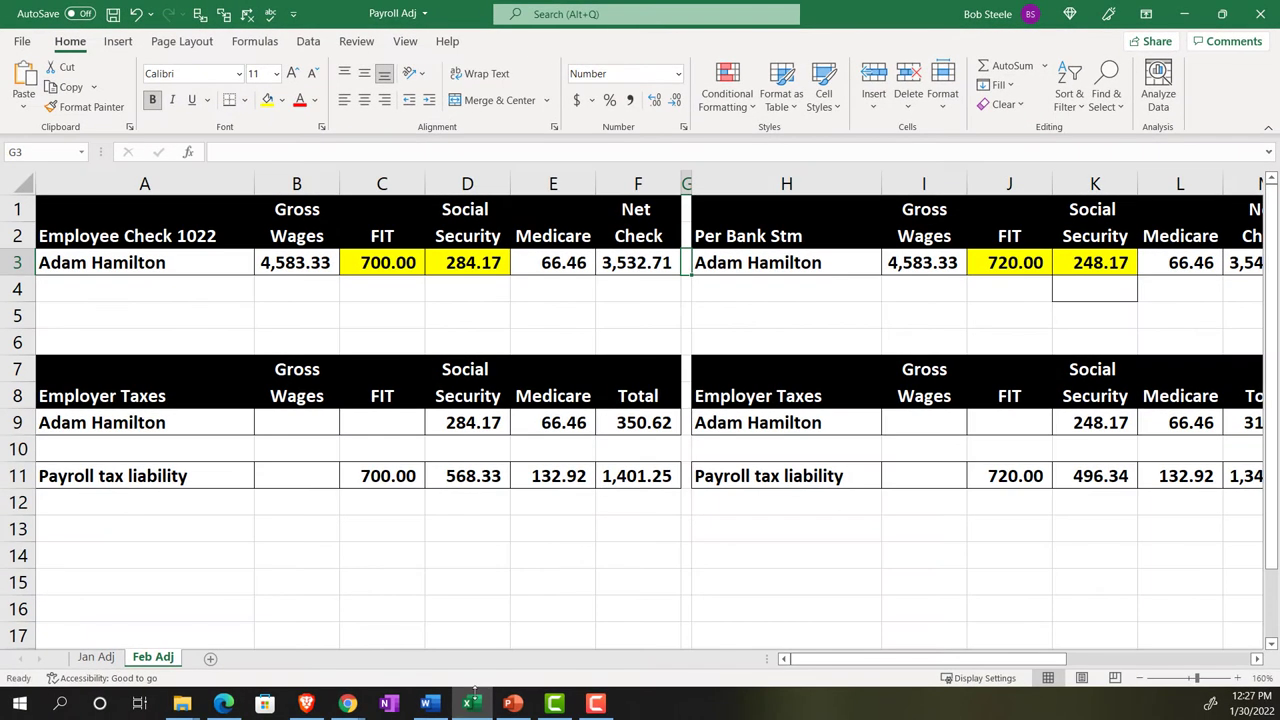
# Switch to QuickBooks, review paycheck 1022 down to its employer taxes, and open it for editing
pyautogui.click(471, 704)
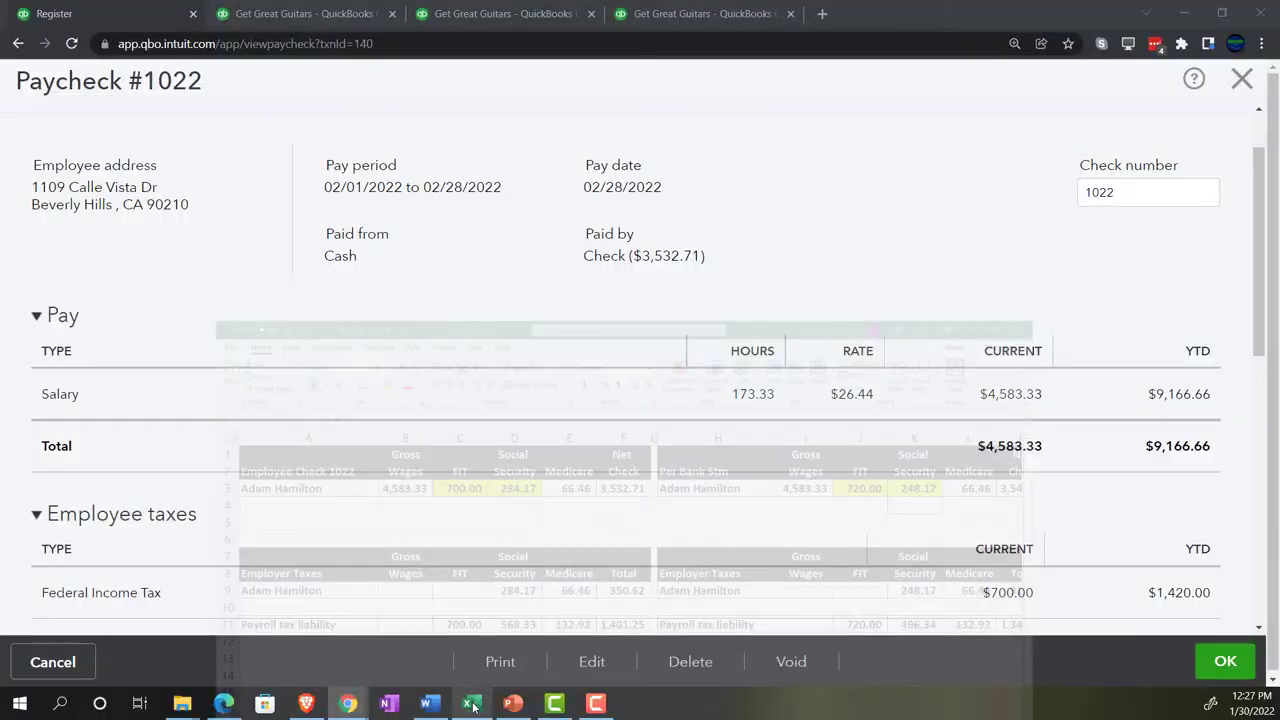
pyautogui.scroll(-6, 579, 519)
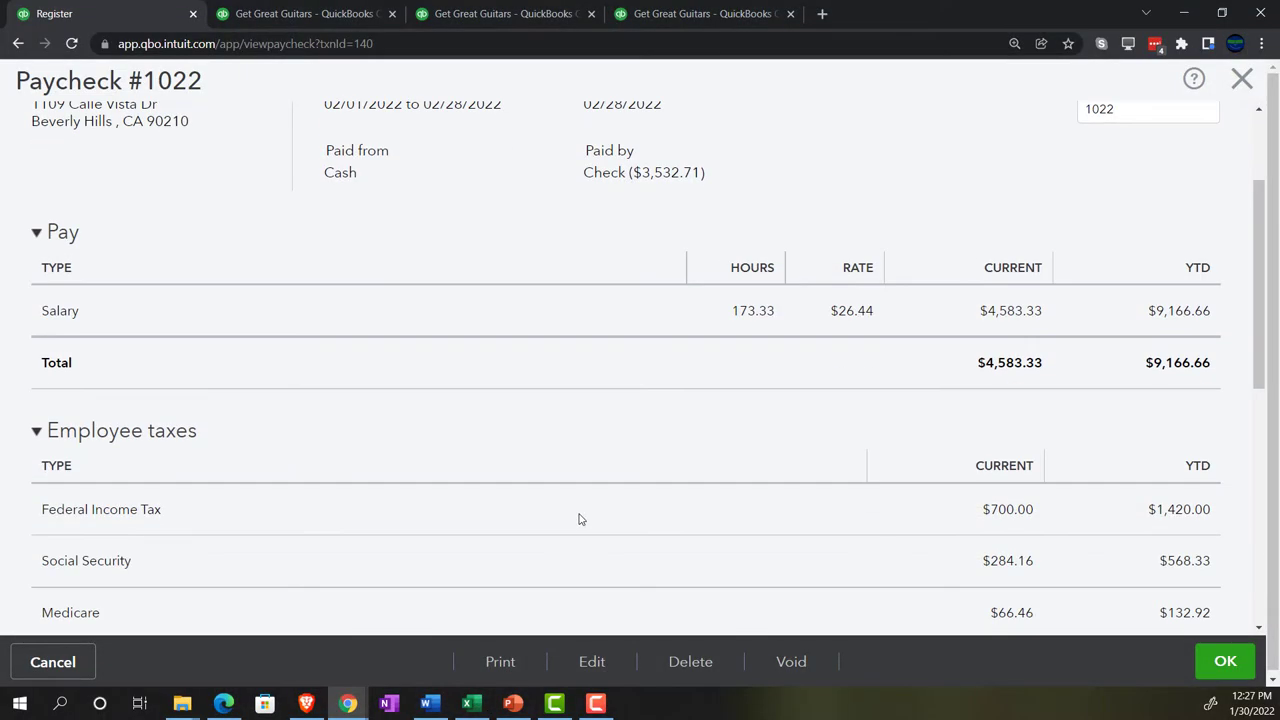
pyautogui.scroll(-1, 579, 519)
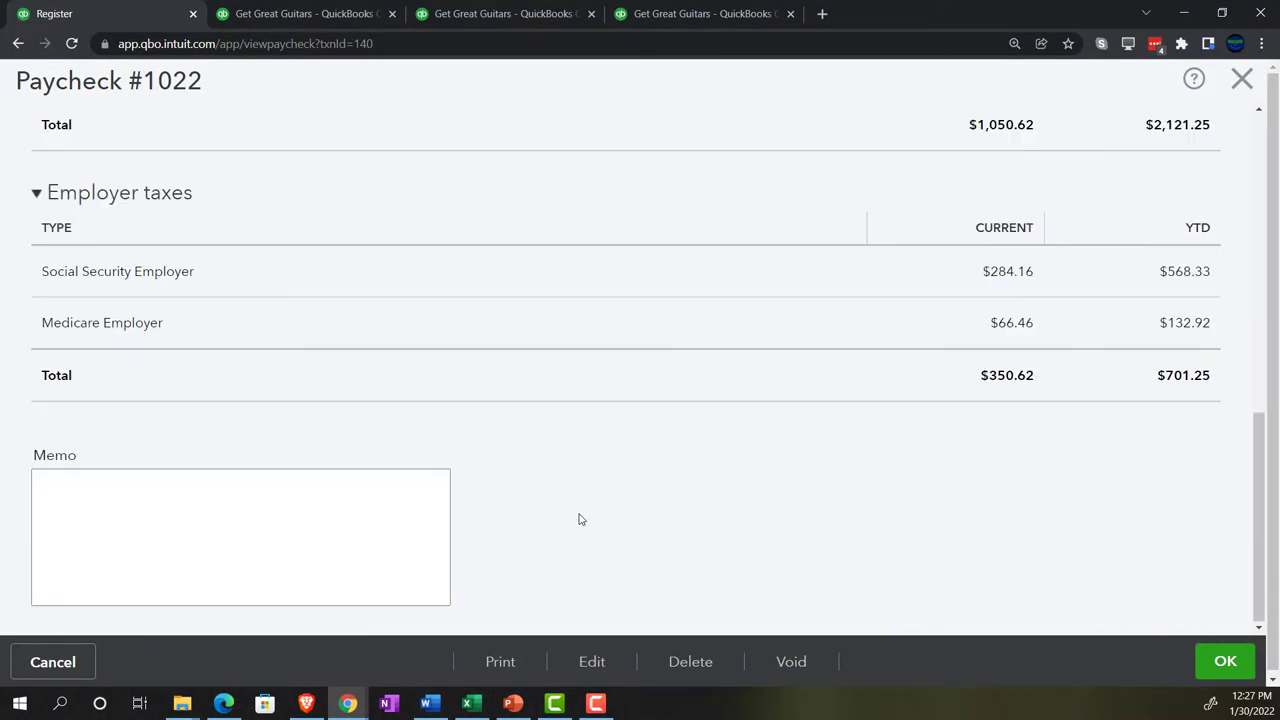
pyautogui.scroll(8, 577, 517)
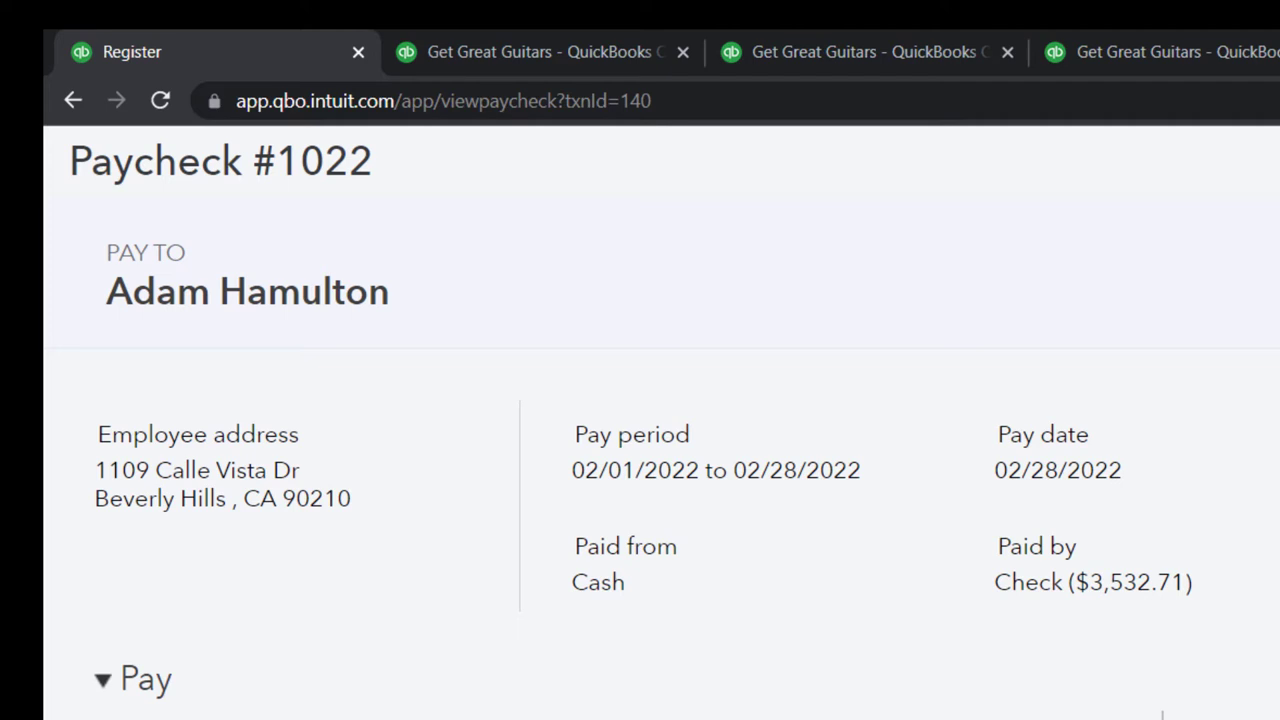
pyautogui.scroll(-6, 590, 528)
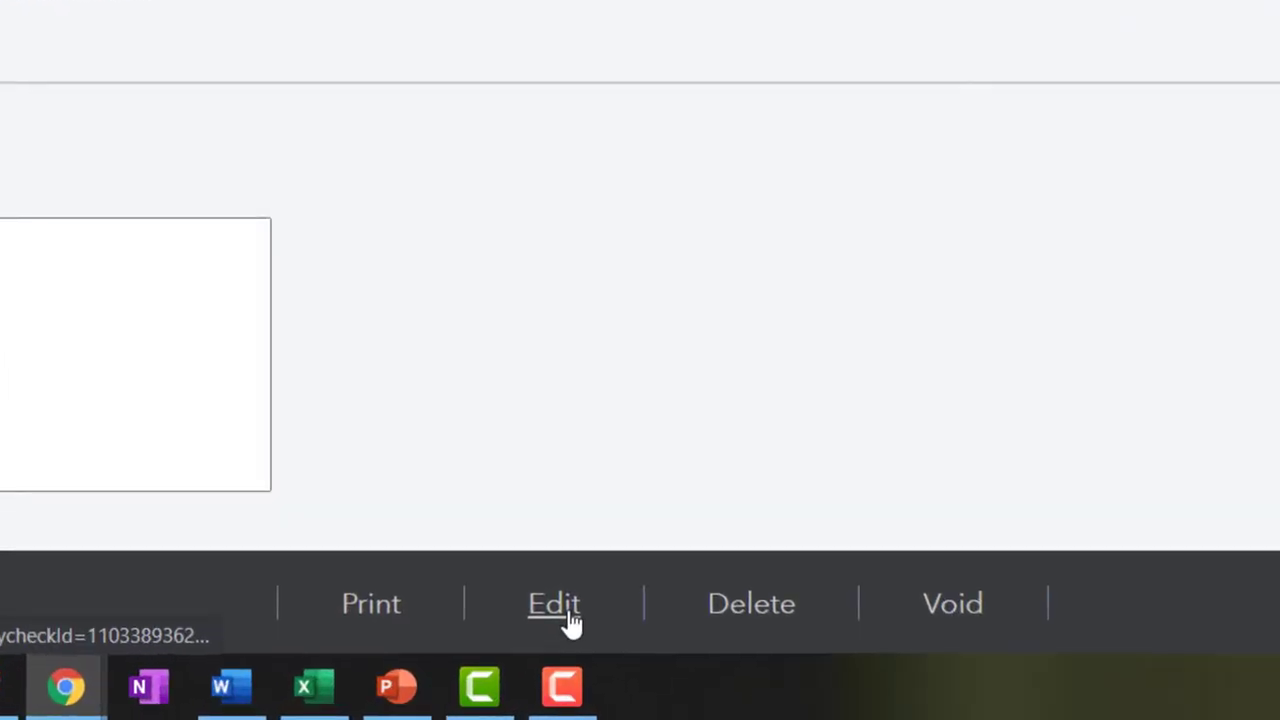
pyautogui.click(595, 662)
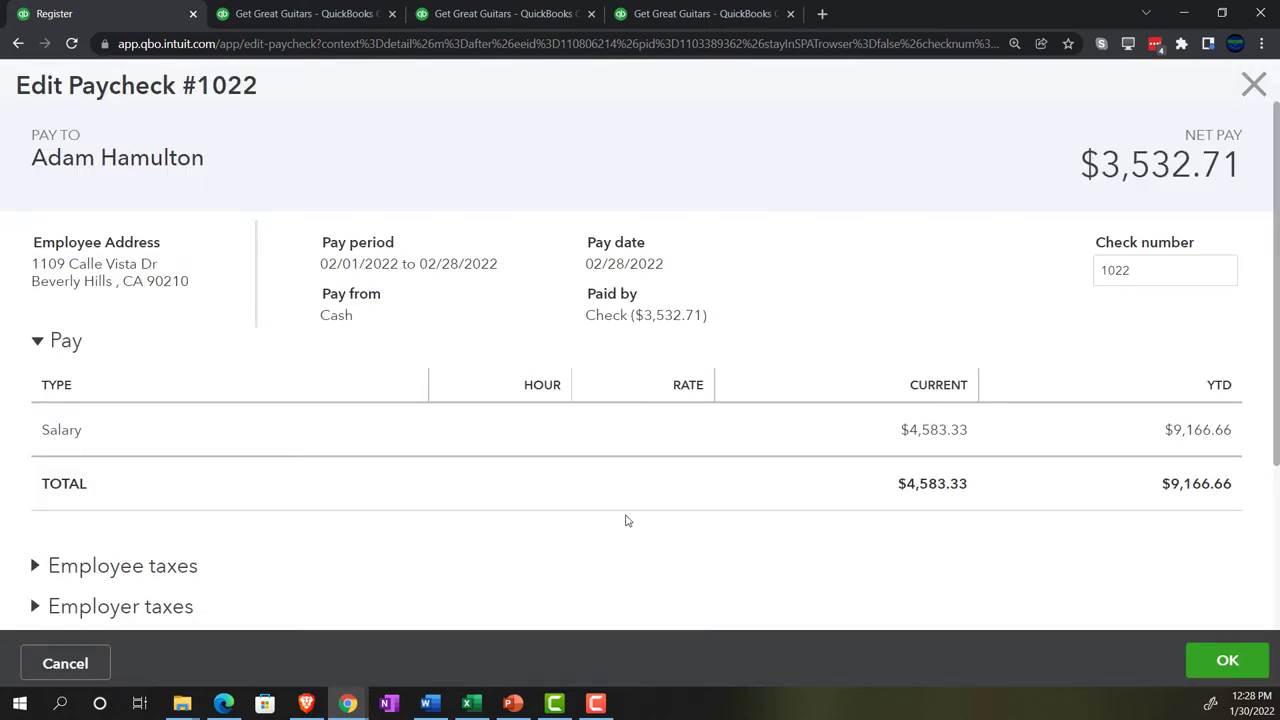
# Expand the employee taxes on paycheck 1022 and set the current Federal Income Tax to 720.00
pyautogui.scroll(-3, 627, 520)
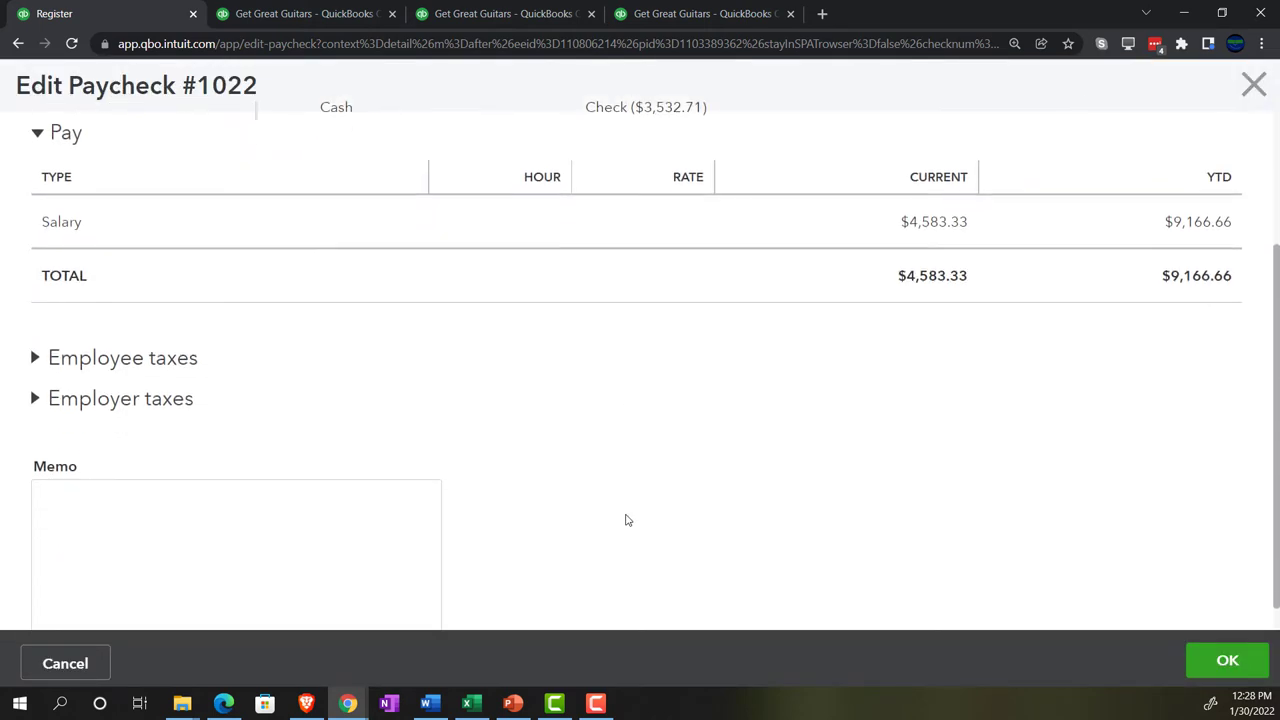
pyautogui.scroll(2, 605, 517)
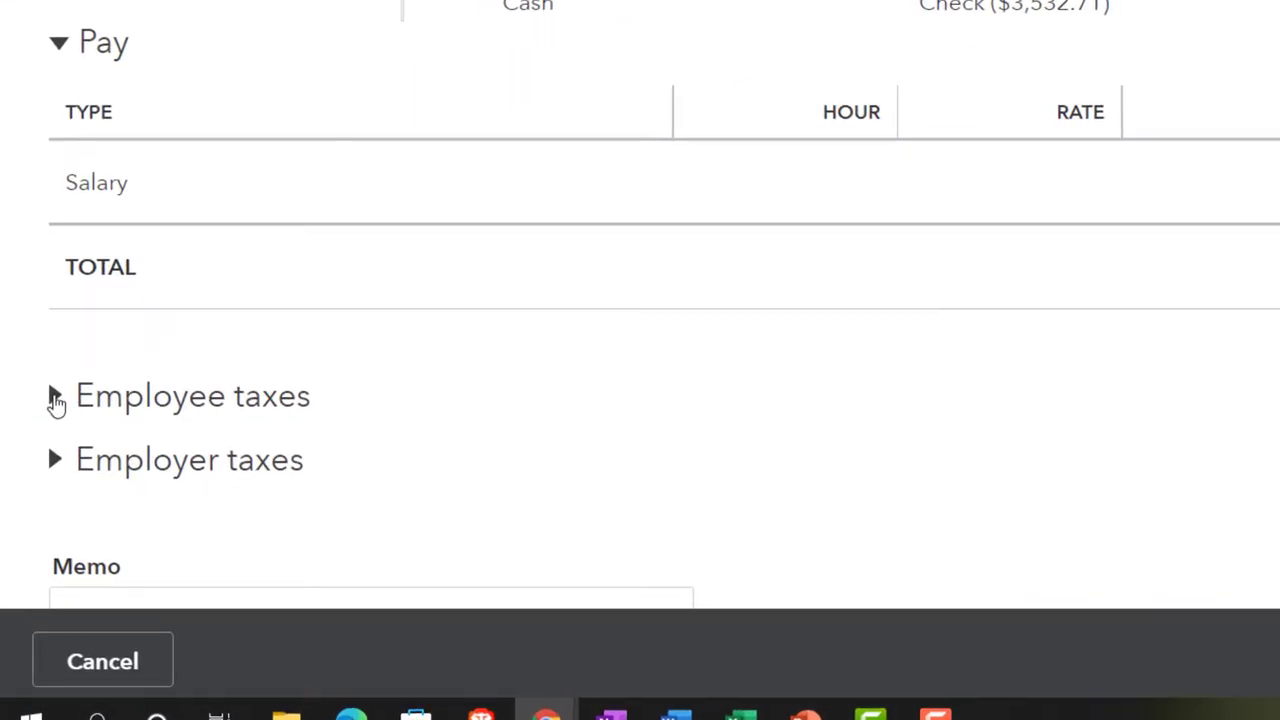
pyautogui.click(55, 398)
pyautogui.scroll(-1, 286, 386)
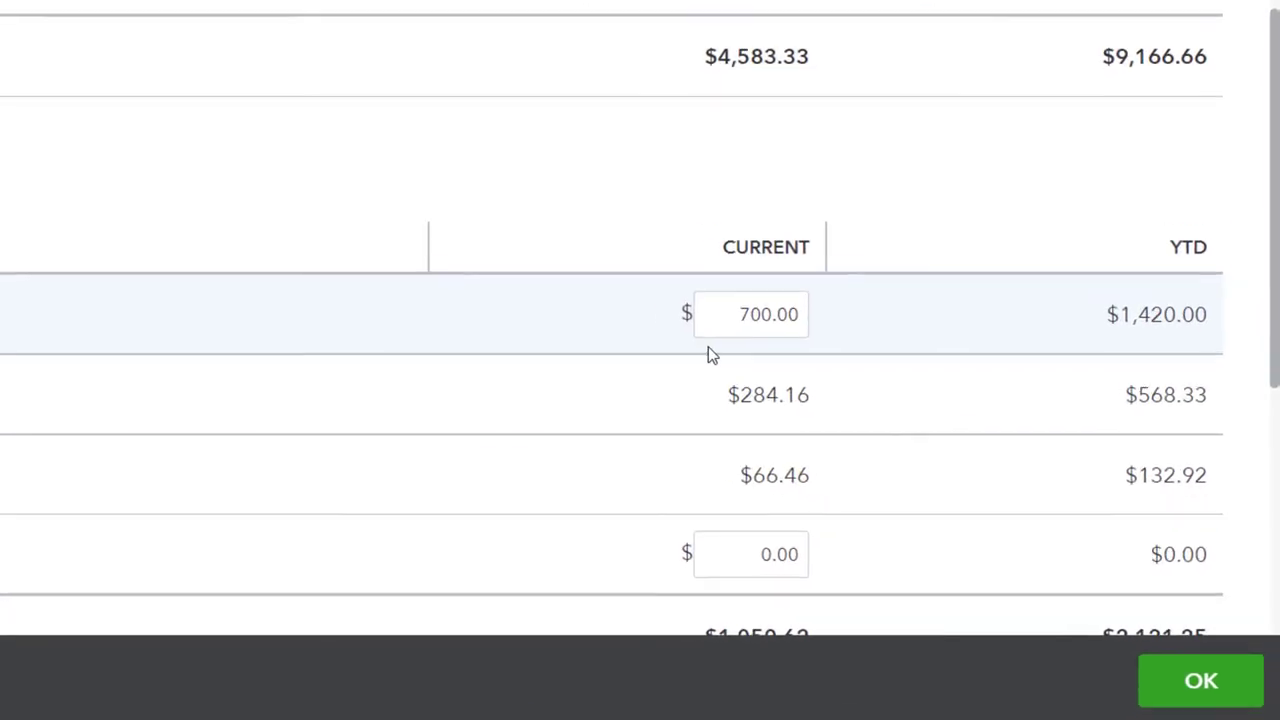
pyautogui.click(722, 297)
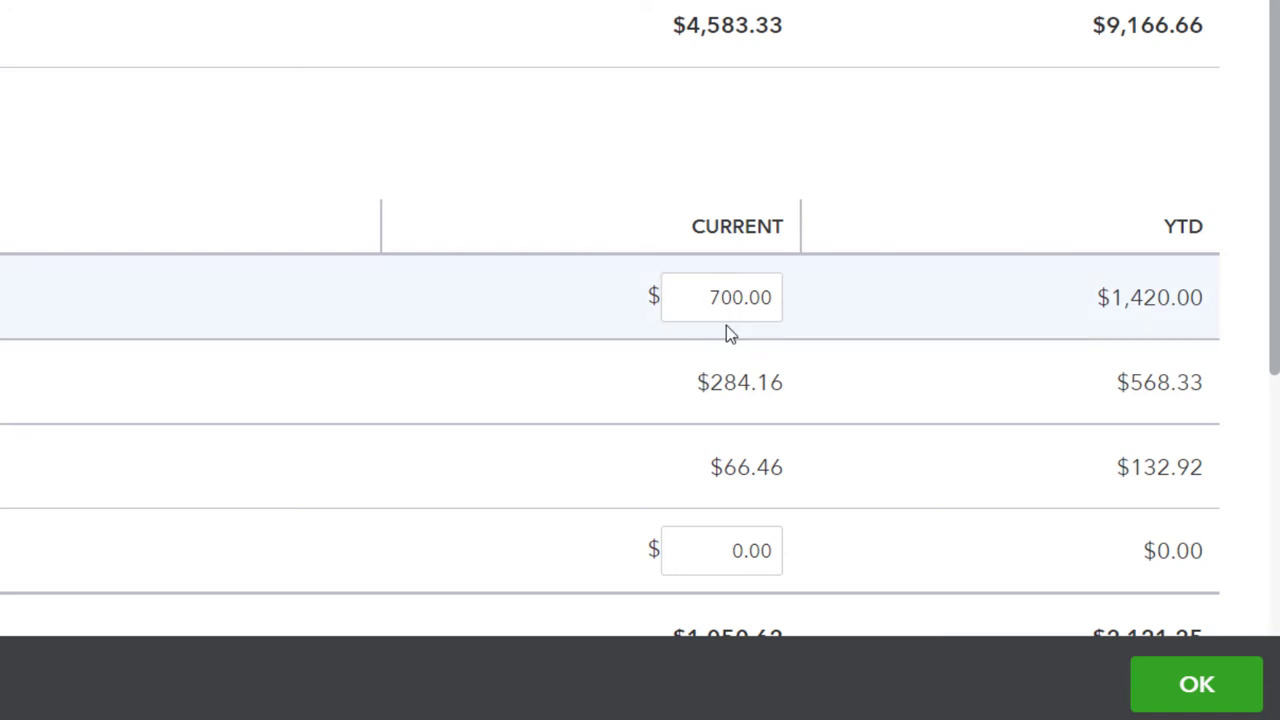
pyautogui.write('2')
pyautogui.click(587, 156)
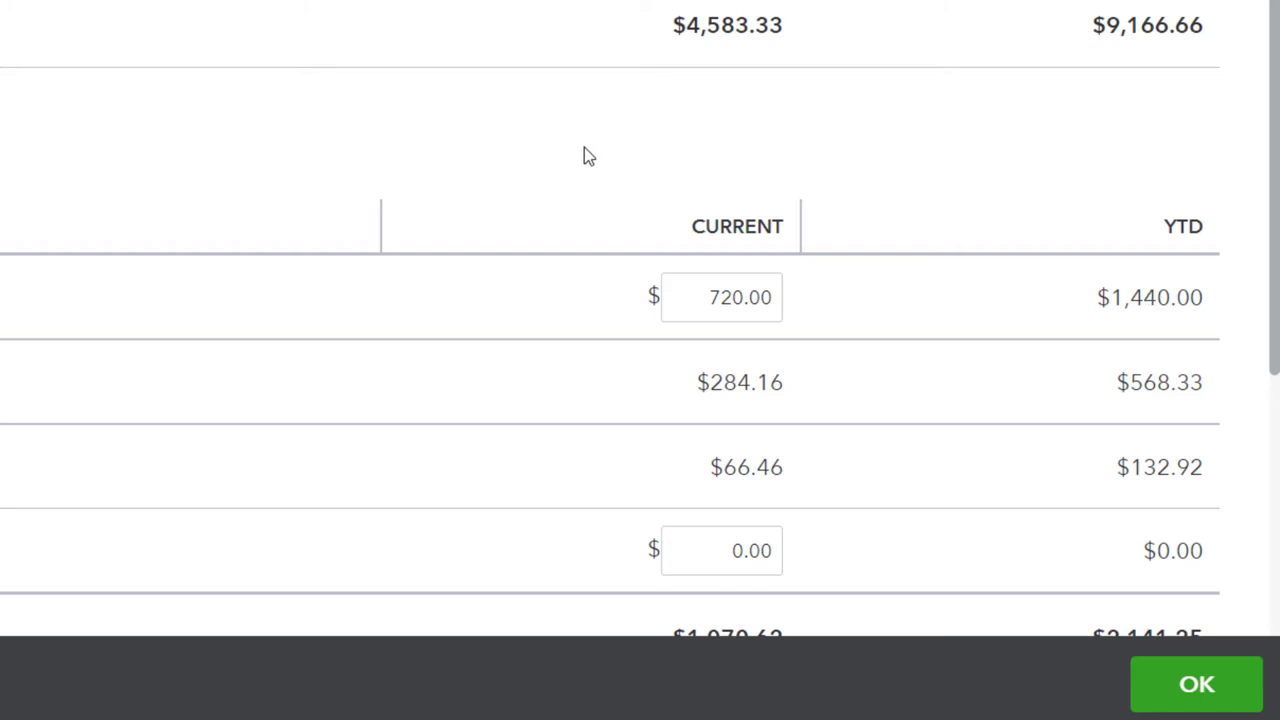
pyautogui.scroll(-2, 527, 195)
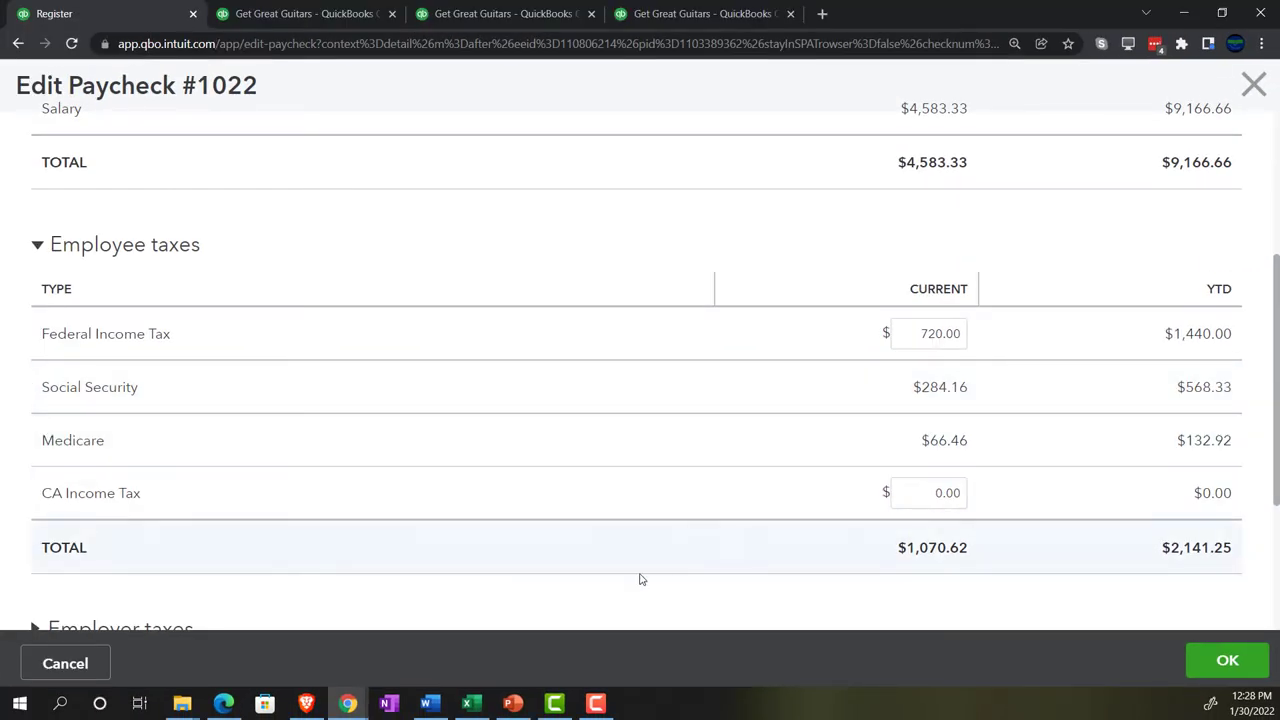
# Check the Excel payroll worksheet, confirm the tax edit on paycheck 1022, and review the updated paycheck
pyautogui.click(472, 704)
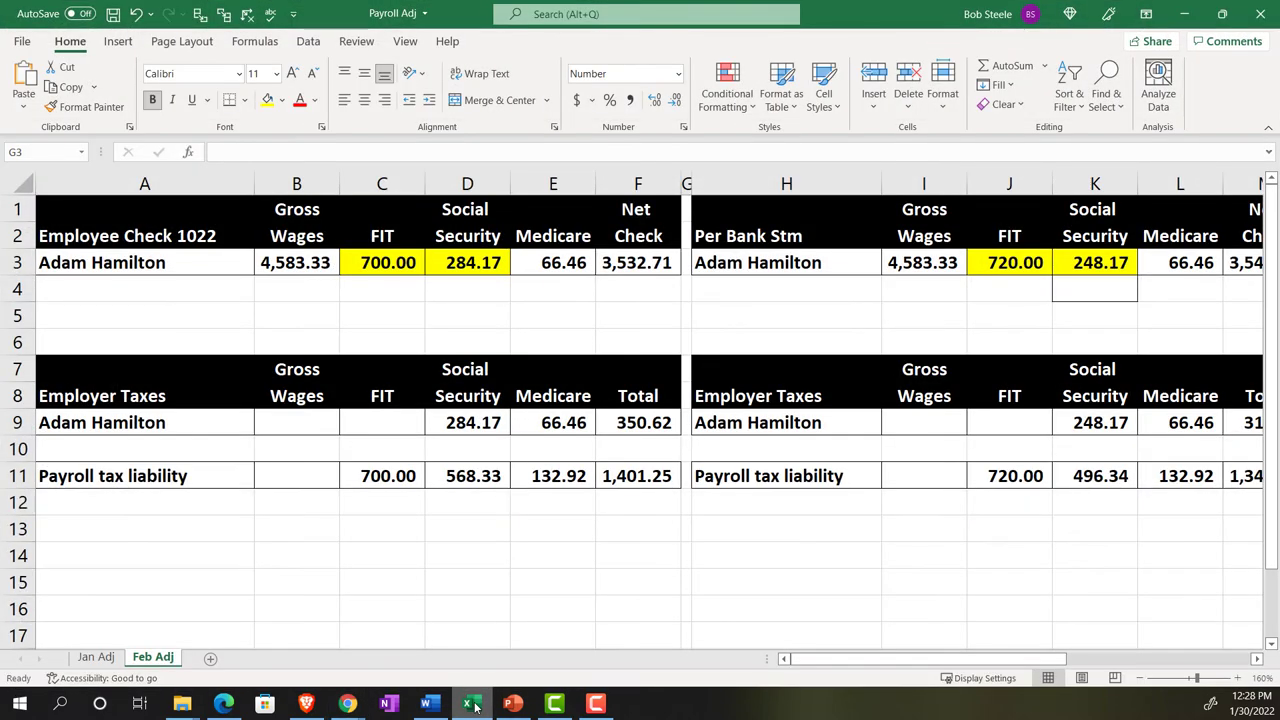
pyautogui.click(472, 704)
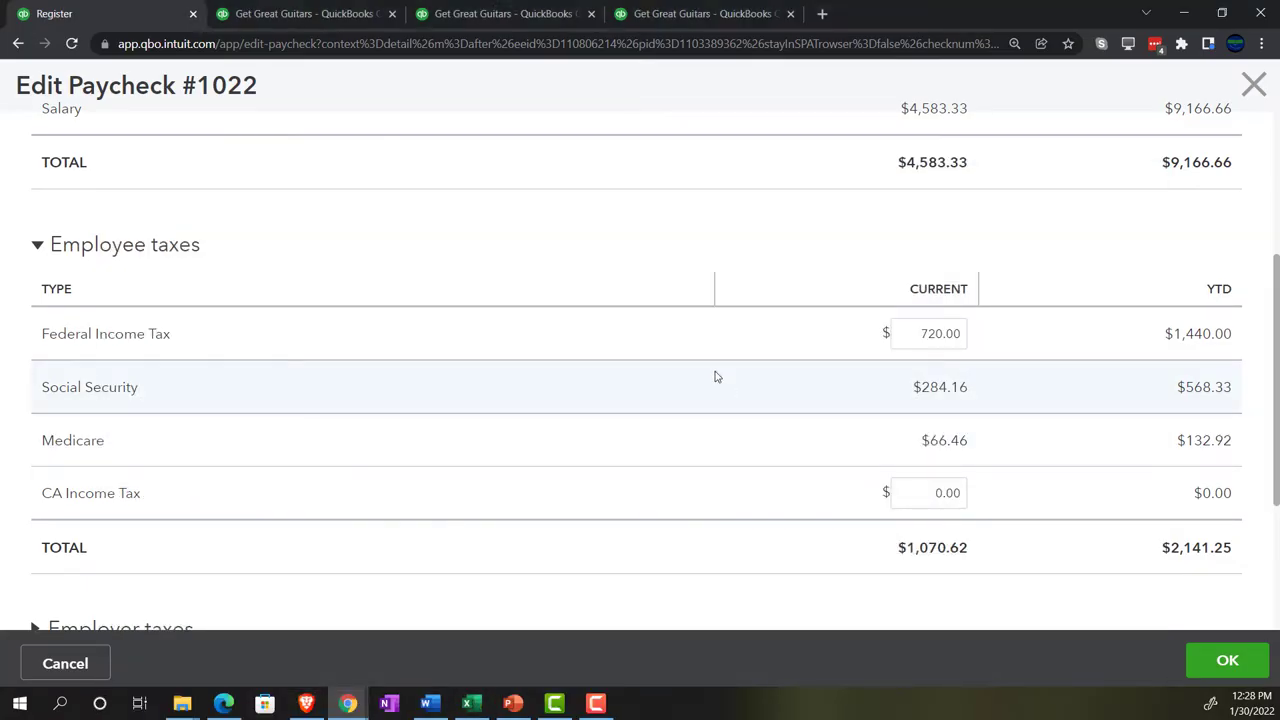
pyautogui.scroll(-1, 895, 514)
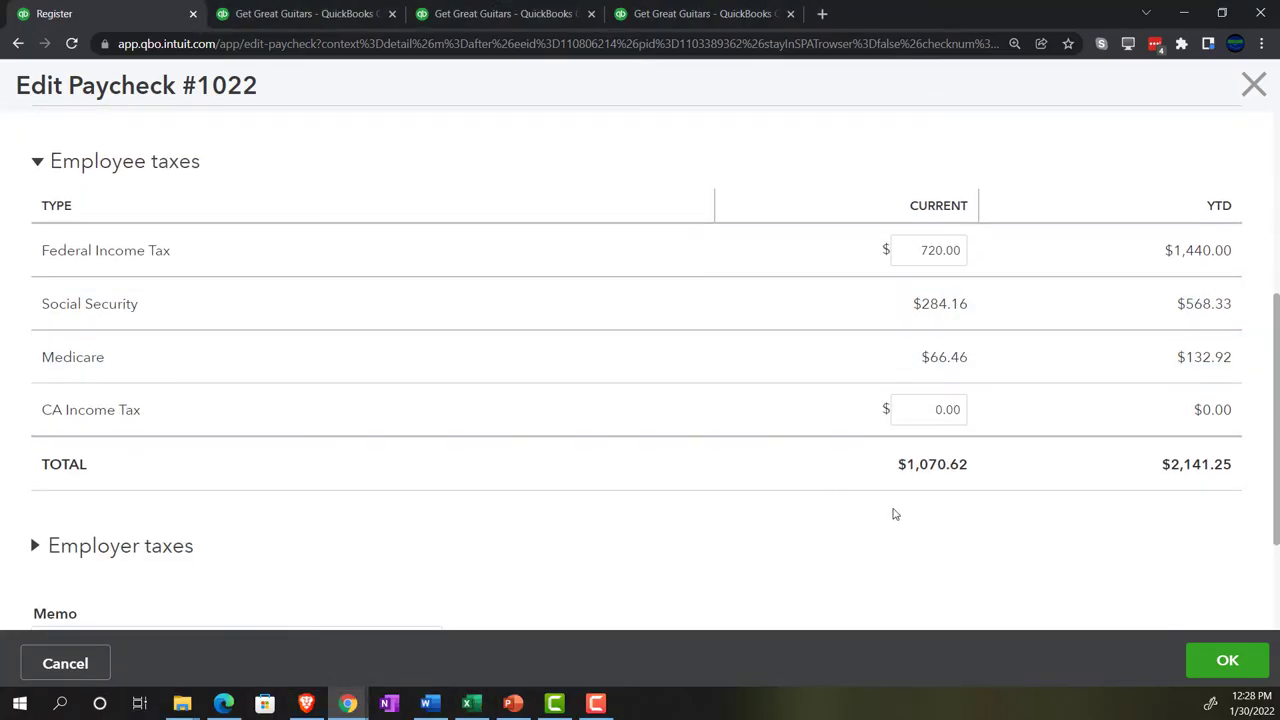
pyautogui.click(1210, 661)
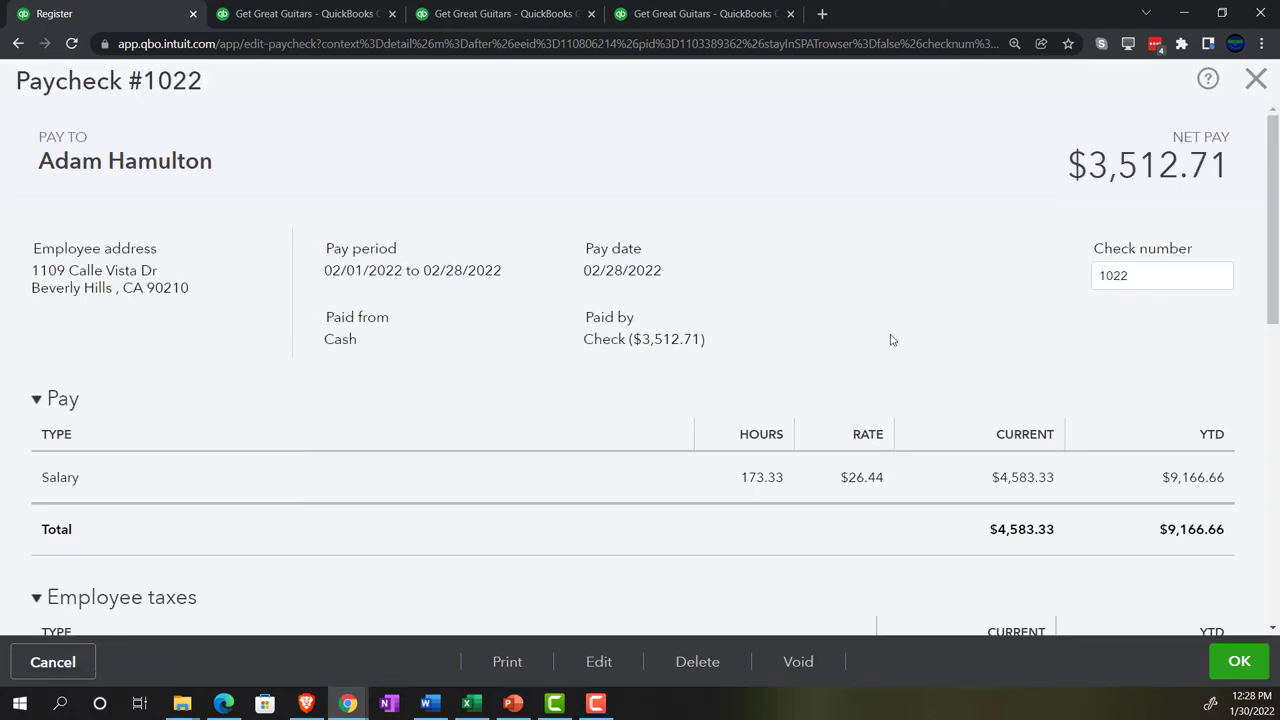
pyautogui.scroll(-3, 892, 340)
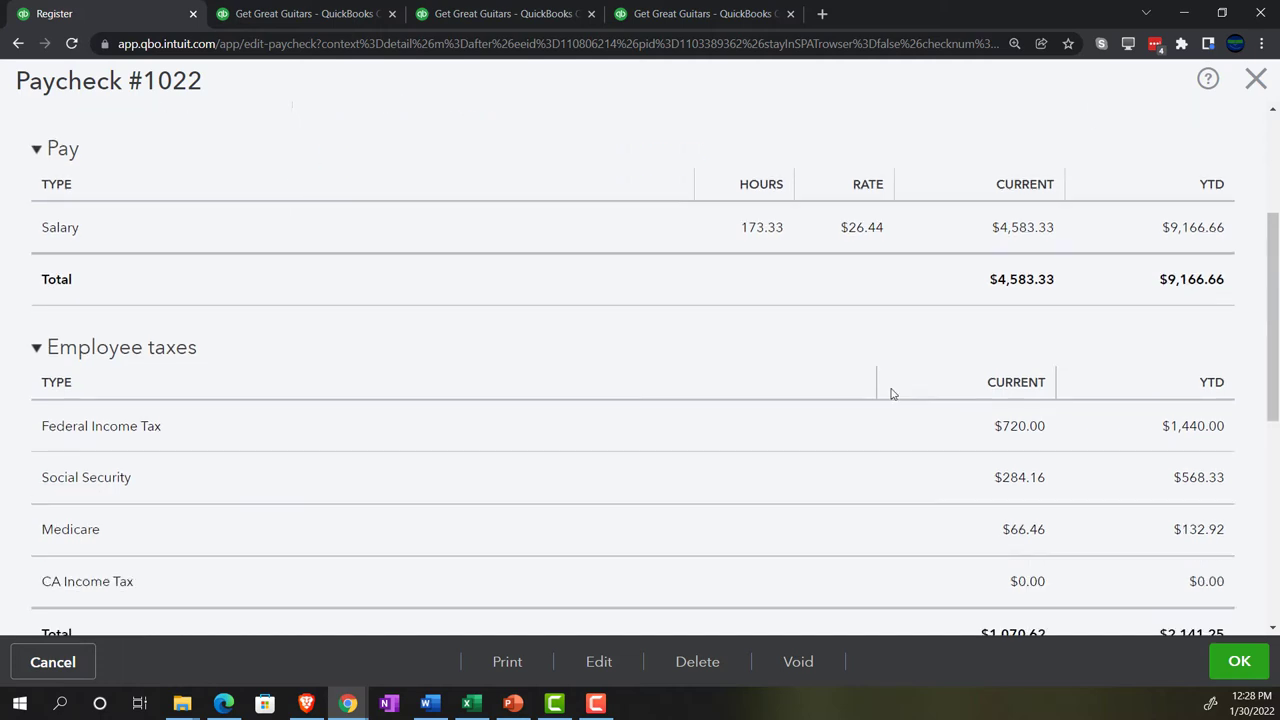
pyautogui.scroll(2, 892, 393)
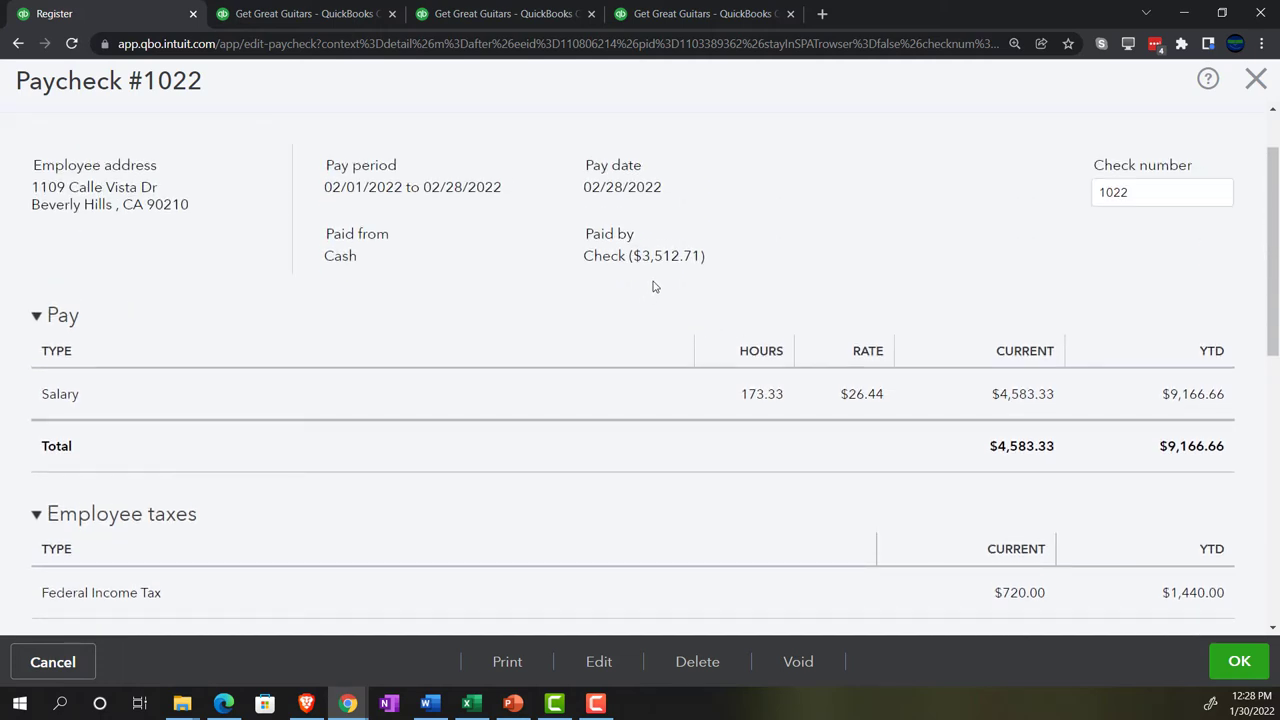
# Switch to the Excel payroll worksheet and set the Employee Check 1022 FIT in C3 to 720
pyautogui.click(471, 703)
pyautogui.click(436, 562)
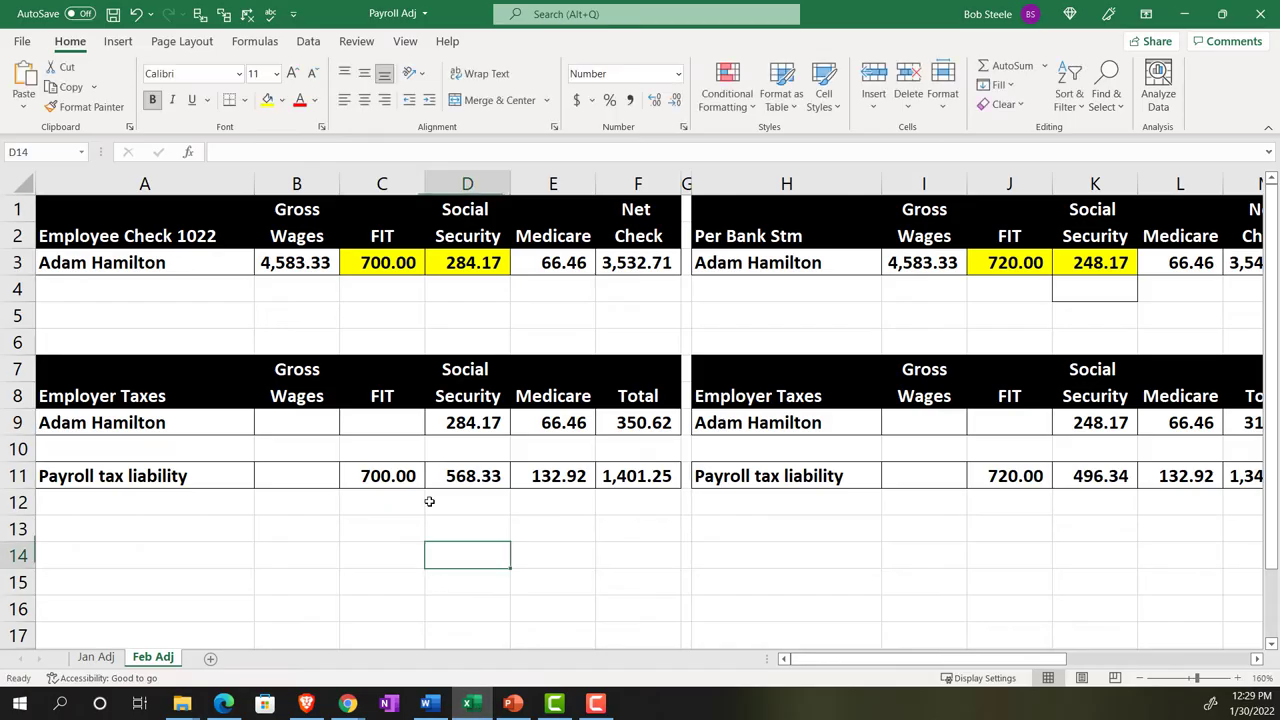
pyautogui.click(367, 257)
pyautogui.write('720')
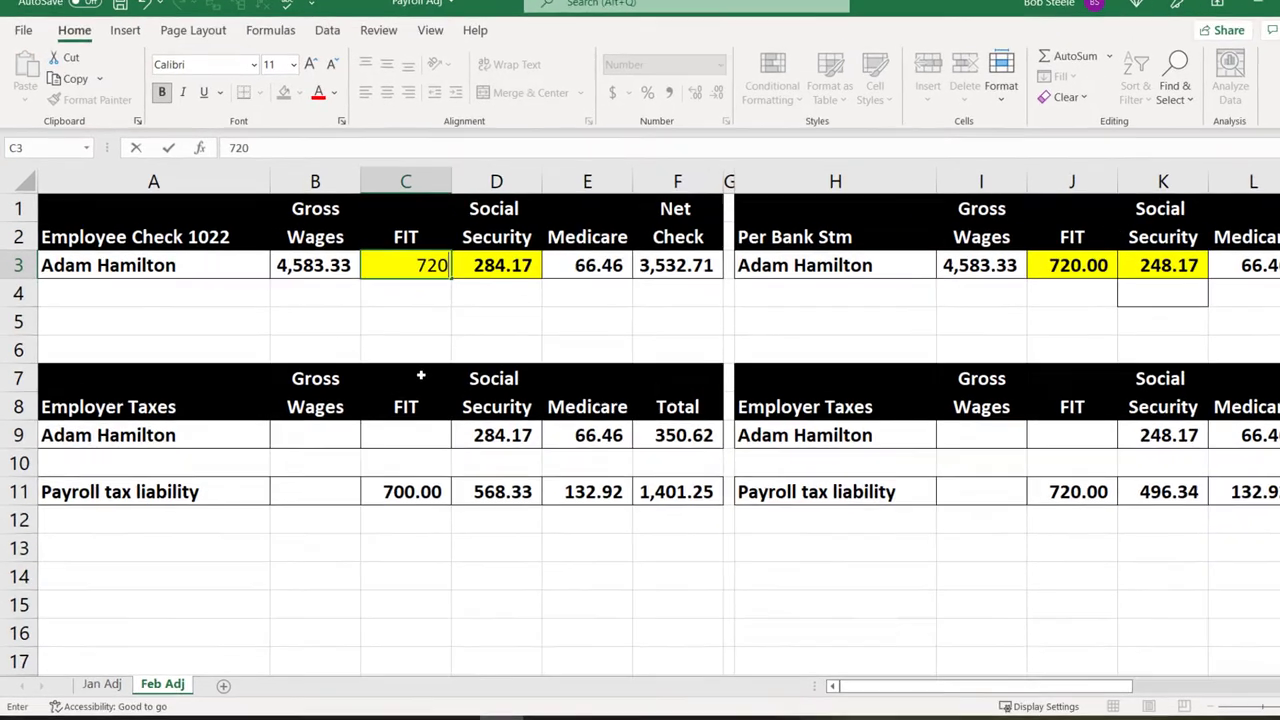
pyautogui.press('Return')
# Remove the yellow fill from the FIT cells C3 and J3
pyautogui.click(396, 263)
pyautogui.rightClick(622, 287)
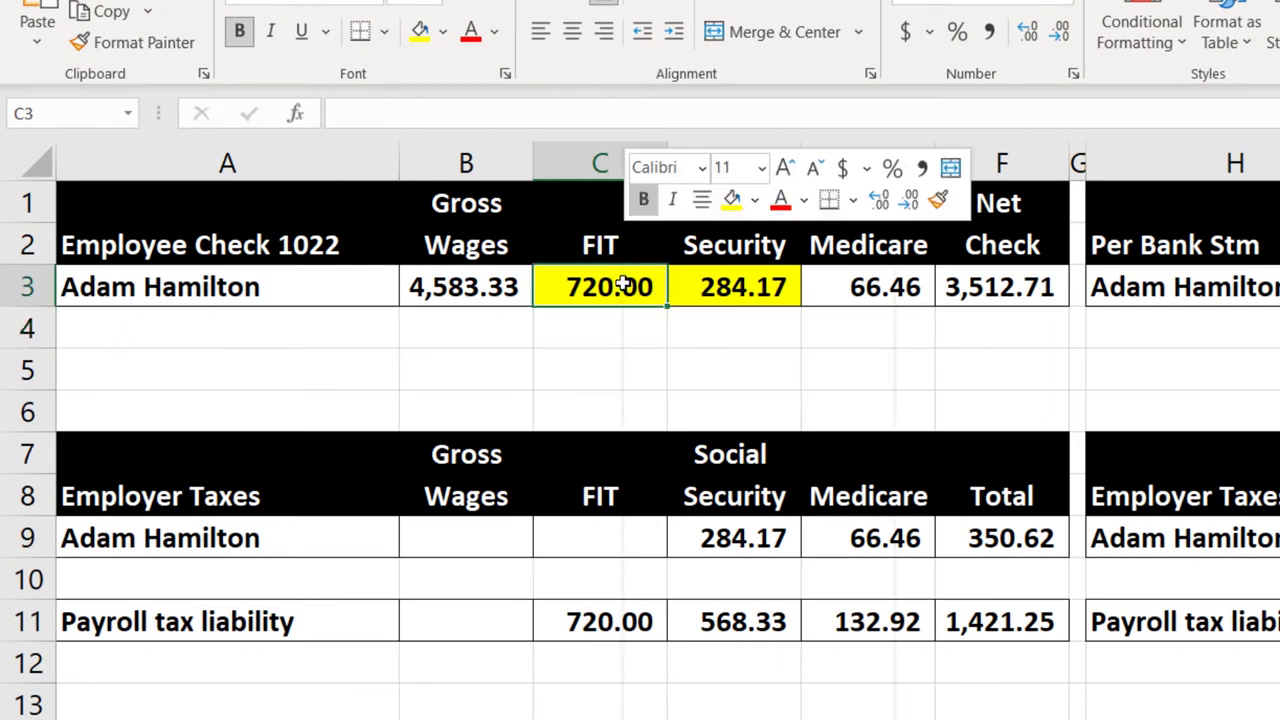
pyautogui.click(754, 200)
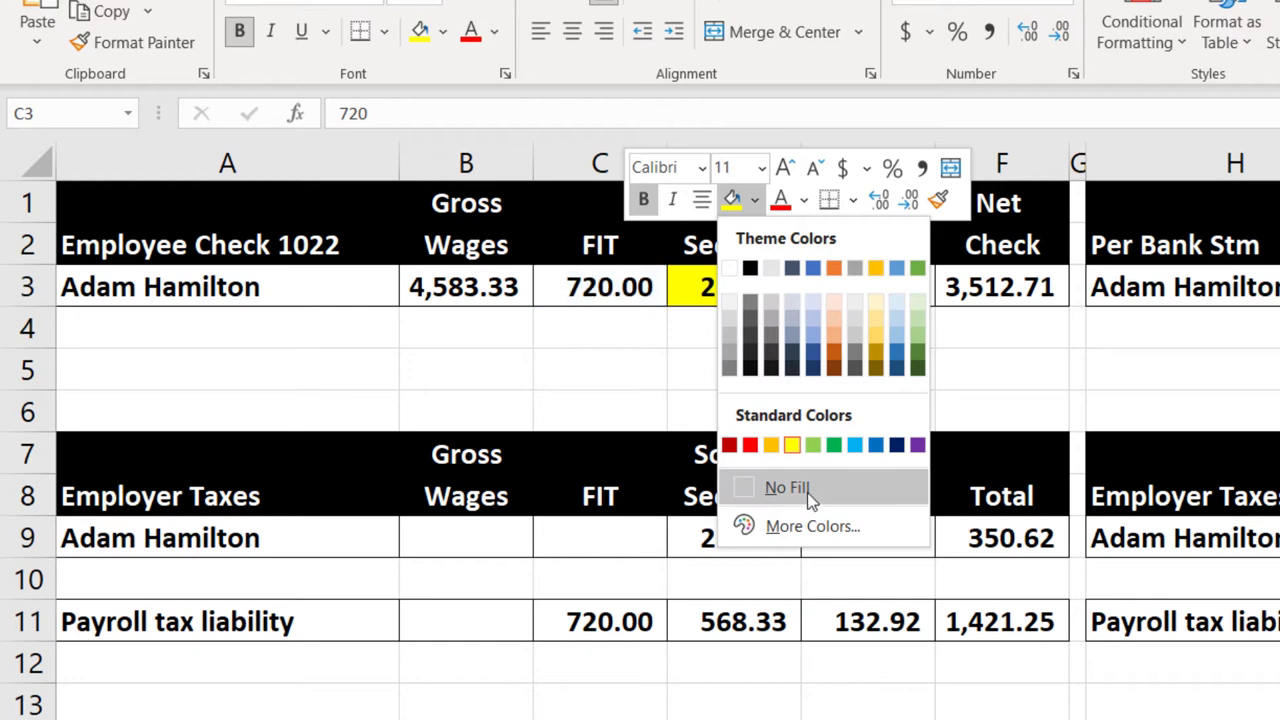
pyautogui.click(790, 488)
pyautogui.rightClick(1279, 286)
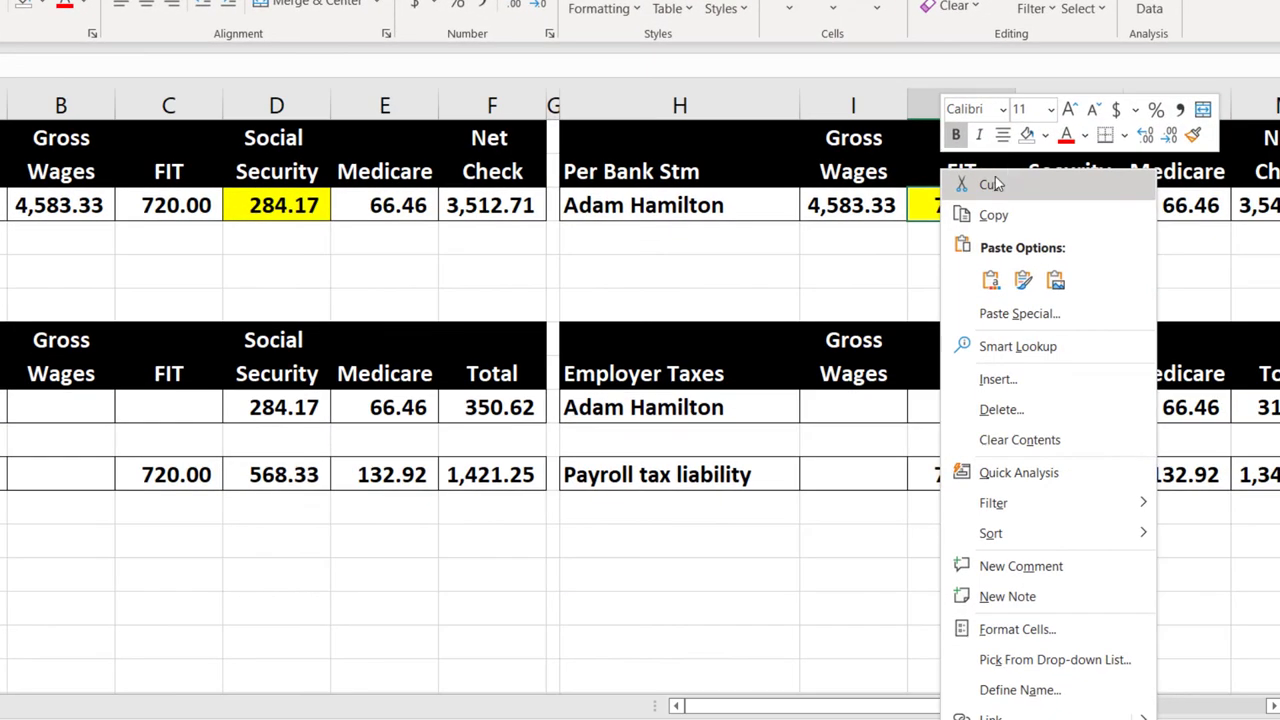
pyautogui.click(1024, 136)
# Compare the net check formula cell in F3 with the net pay on QuickBooks paycheck 1022
pyautogui.click(508, 218)
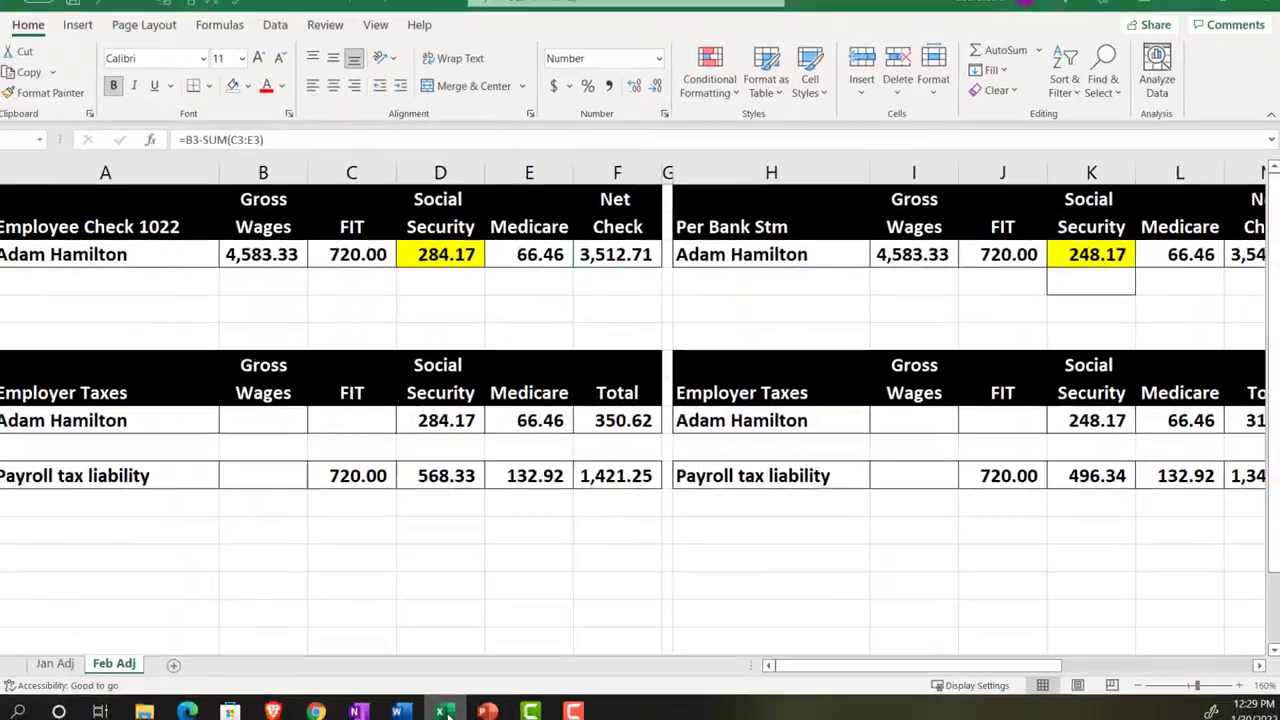
pyautogui.click(471, 704)
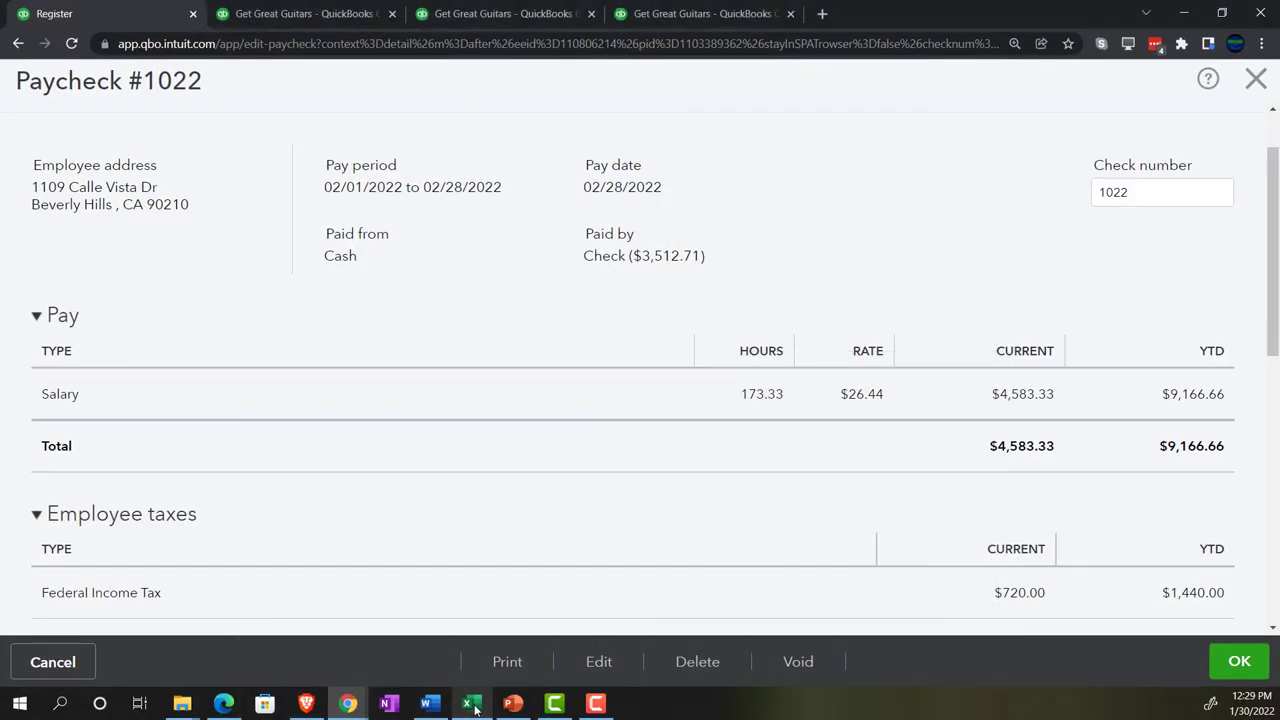
pyautogui.click(472, 705)
# Trace row 3 from the employee Social Security in D3 across the bank statement table to the net check adjustment in T3
pyautogui.click(485, 262)
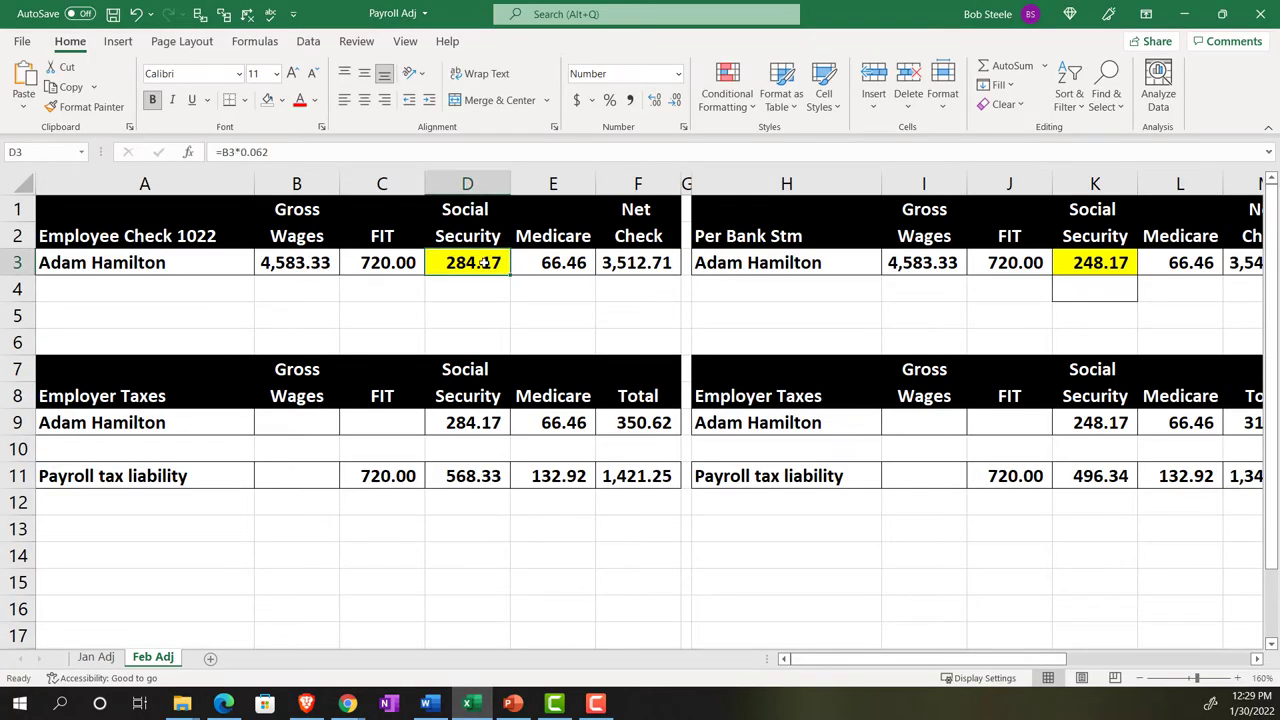
pyautogui.press('Right')
pyautogui.press('Right')
pyautogui.press('Right')
pyautogui.press('Right')
pyautogui.press('Right')
pyautogui.press('Right')
pyautogui.press('Right')
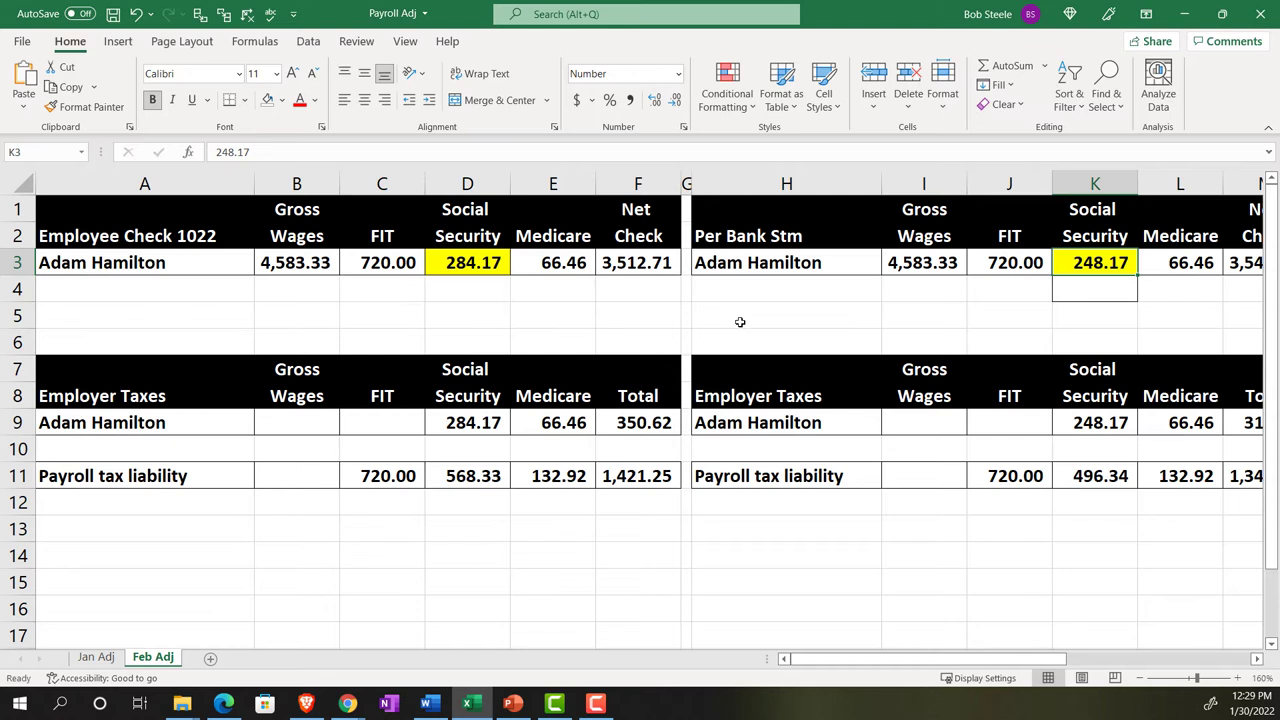
pyautogui.press('Right')
pyautogui.press('Right')
pyautogui.press('Right')
pyautogui.press('Right')
pyautogui.press('Right')
pyautogui.press('Right')
pyautogui.press('Right')
pyautogui.press('Right')
pyautogui.press('Right')
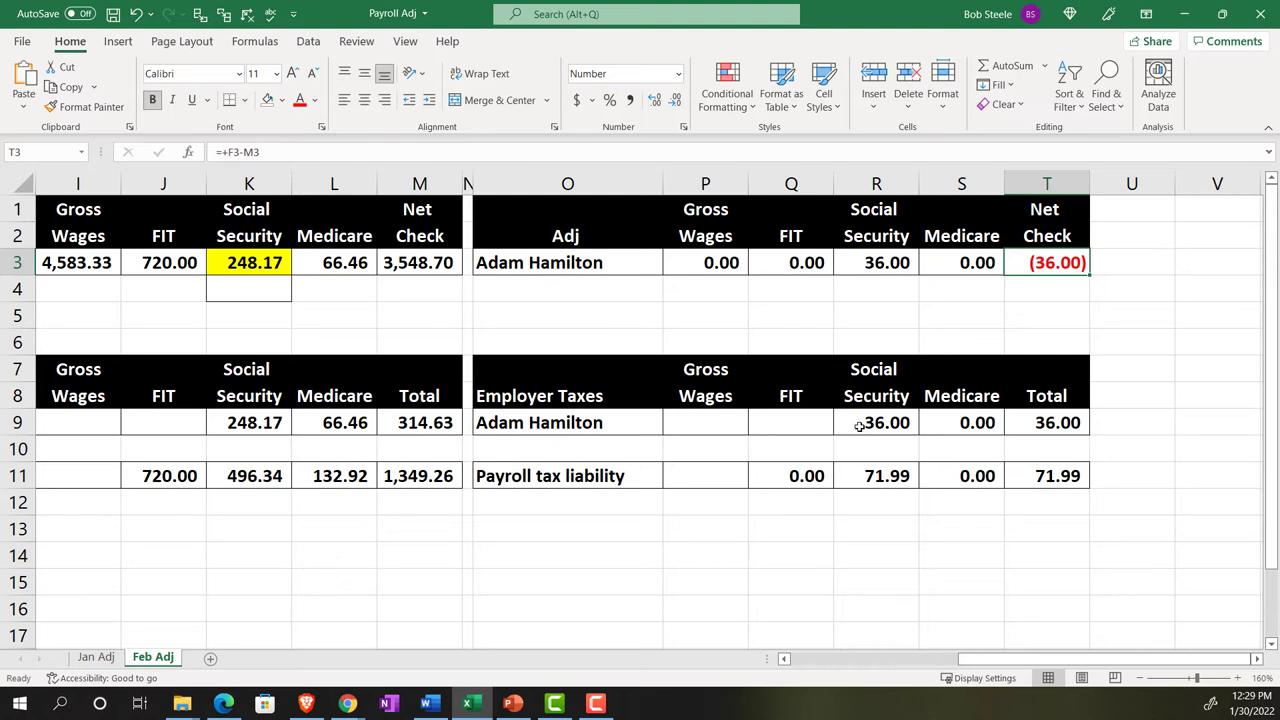
# Switch to QuickBooks and close paycheck 1022
pyautogui.click(470, 702)
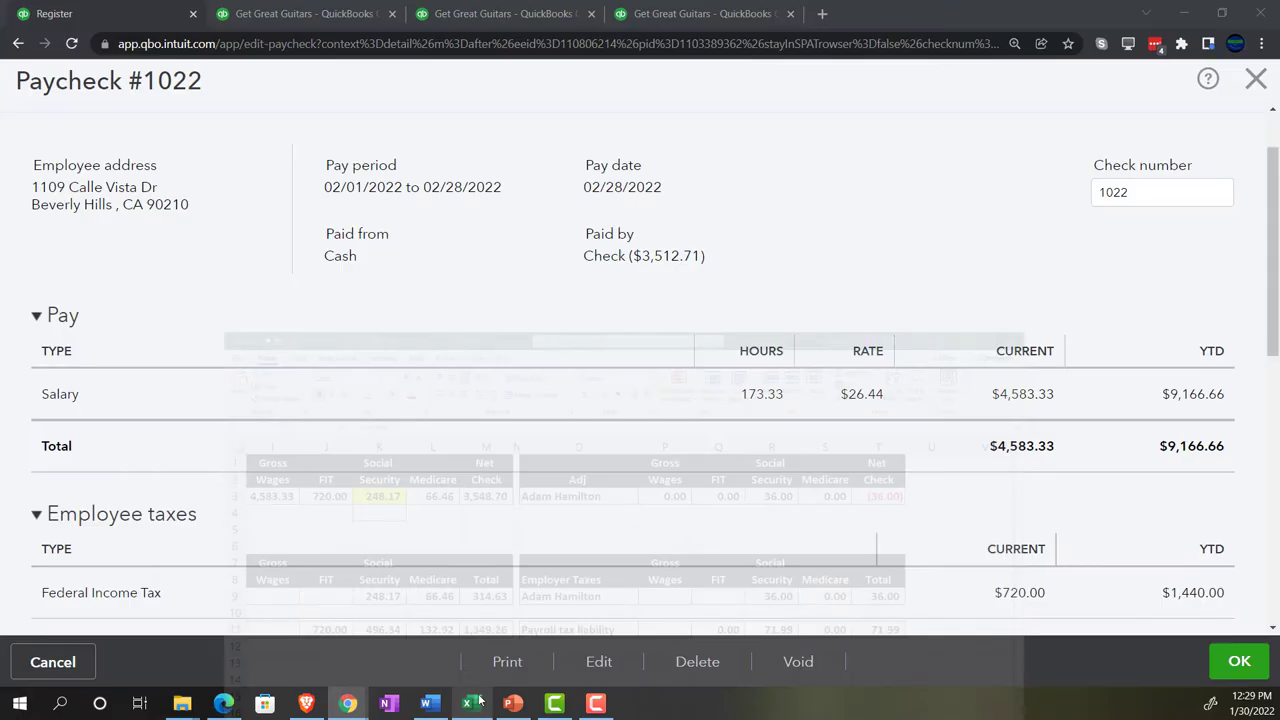
pyautogui.click(1245, 88)
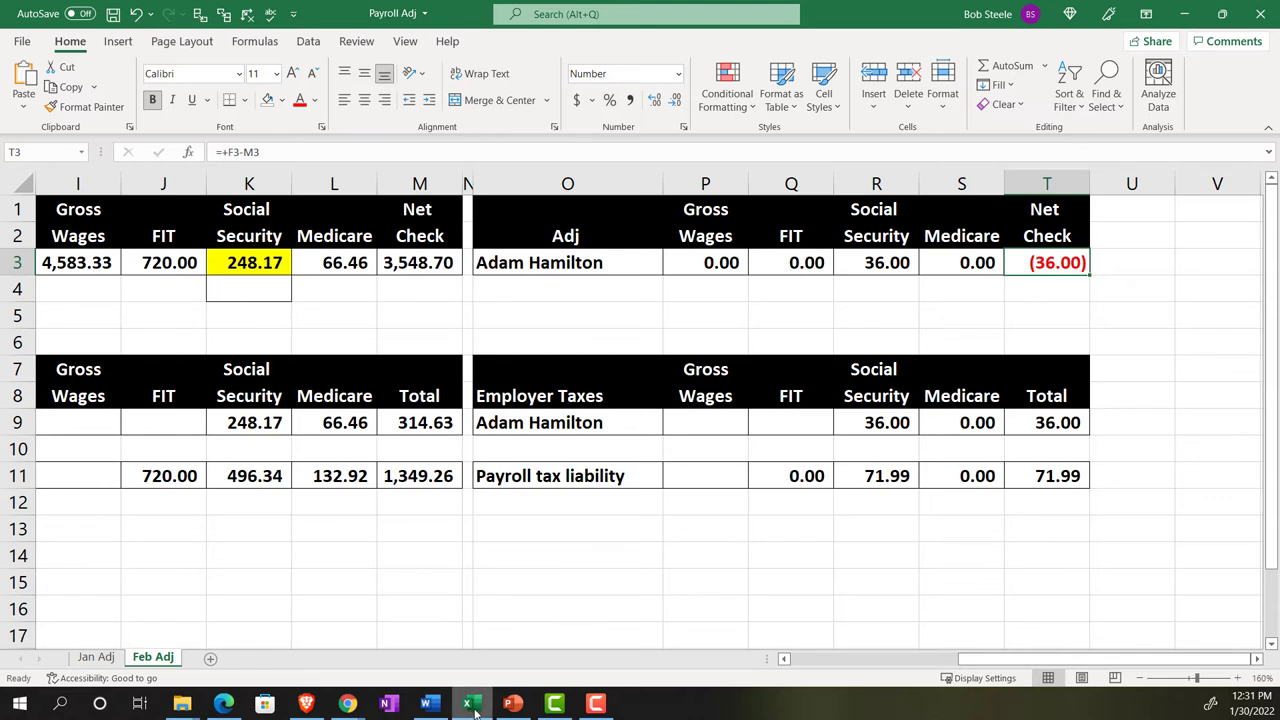
pyautogui.click(347, 703)
# Open the Cash account's bank register from the chart of accounts
pyautogui.scroll(-1, 444, 471)
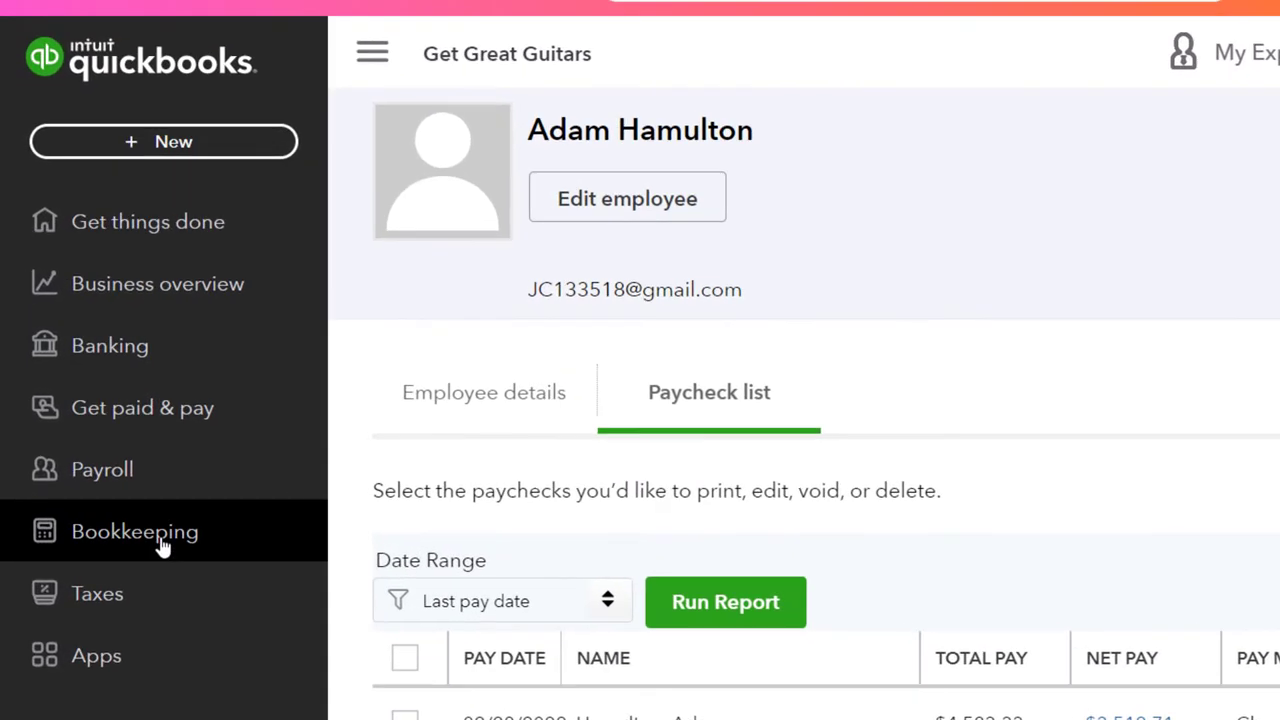
pyautogui.moveTo(111, 480)
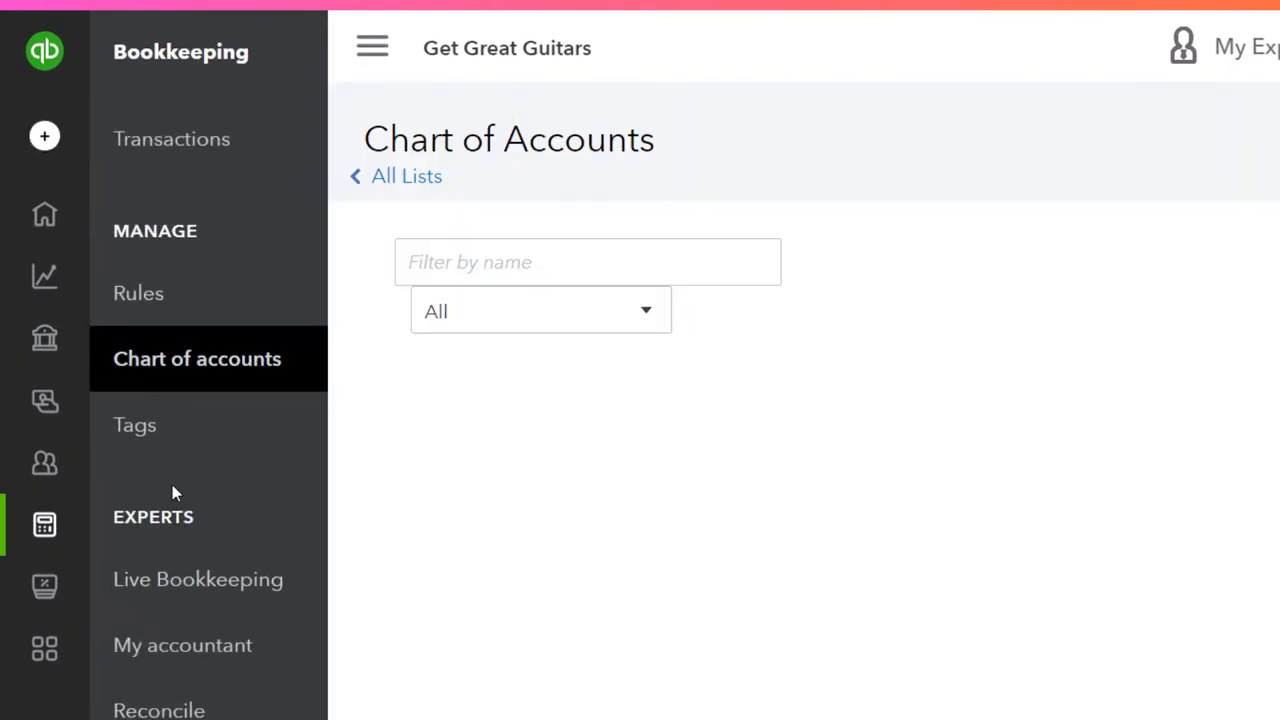
pyautogui.click(170, 390)
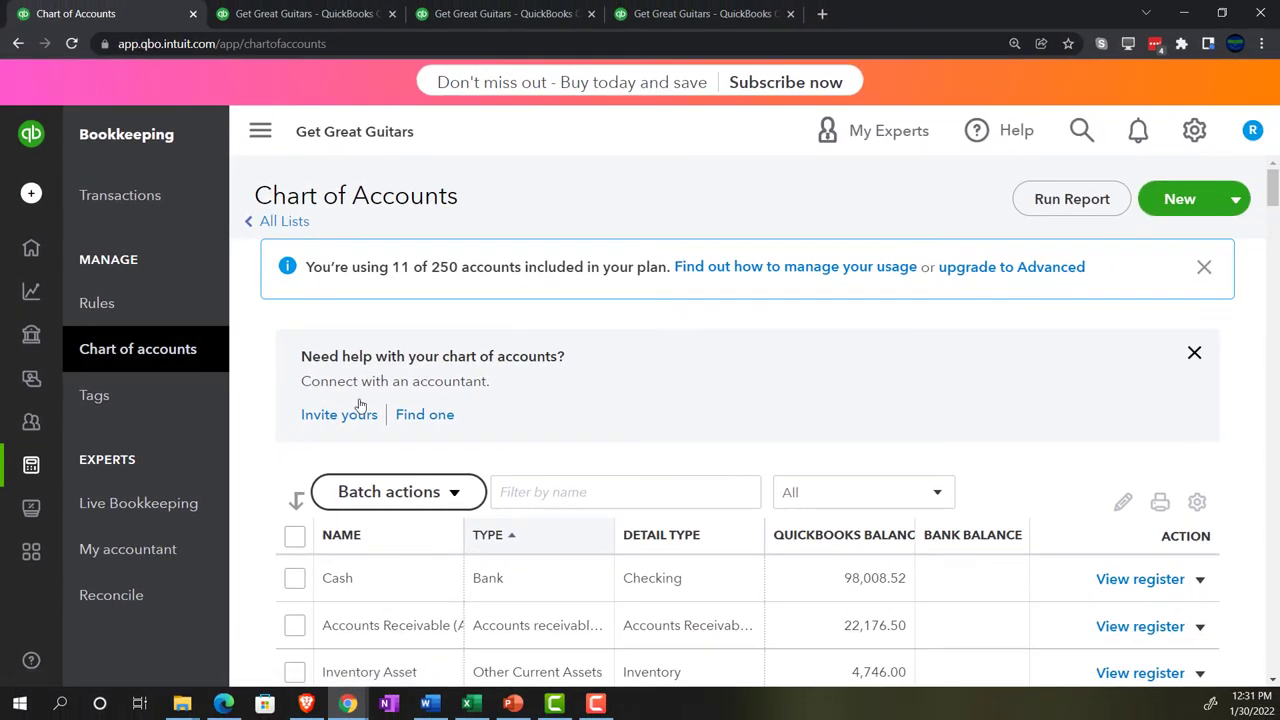
pyautogui.scroll(-1, 360, 411)
pyautogui.click(260, 131)
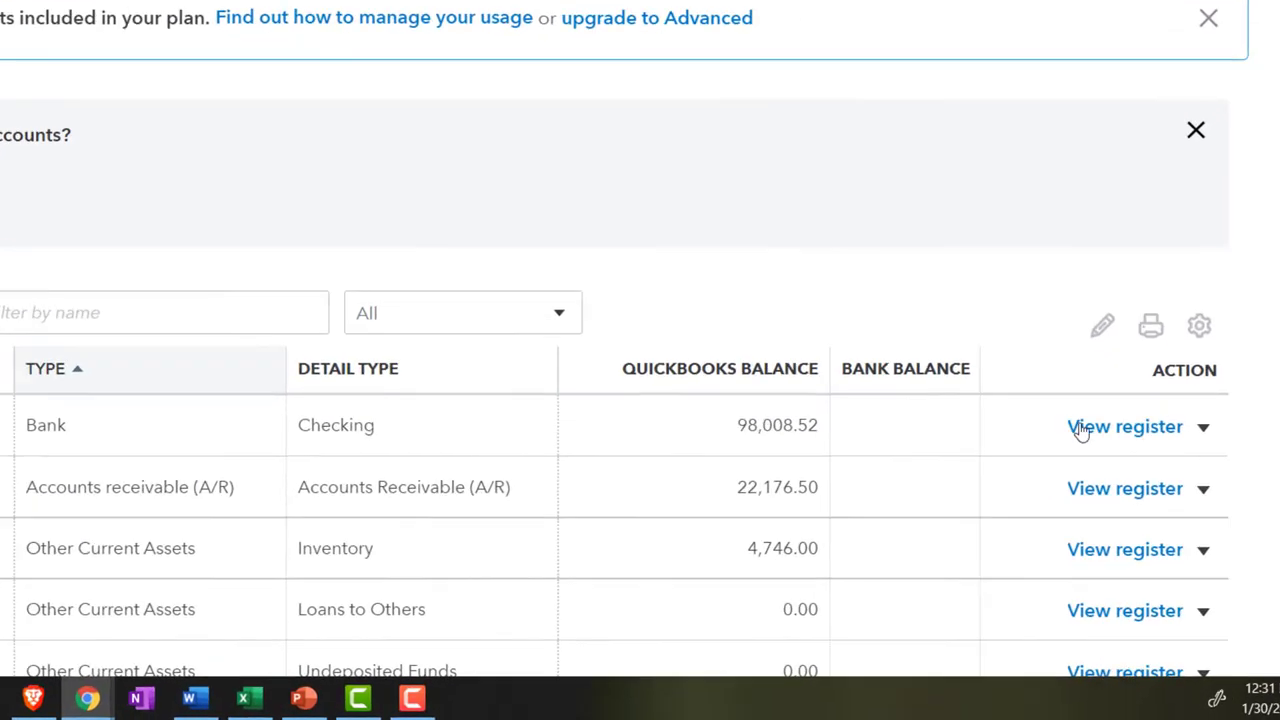
pyautogui.click(1070, 500)
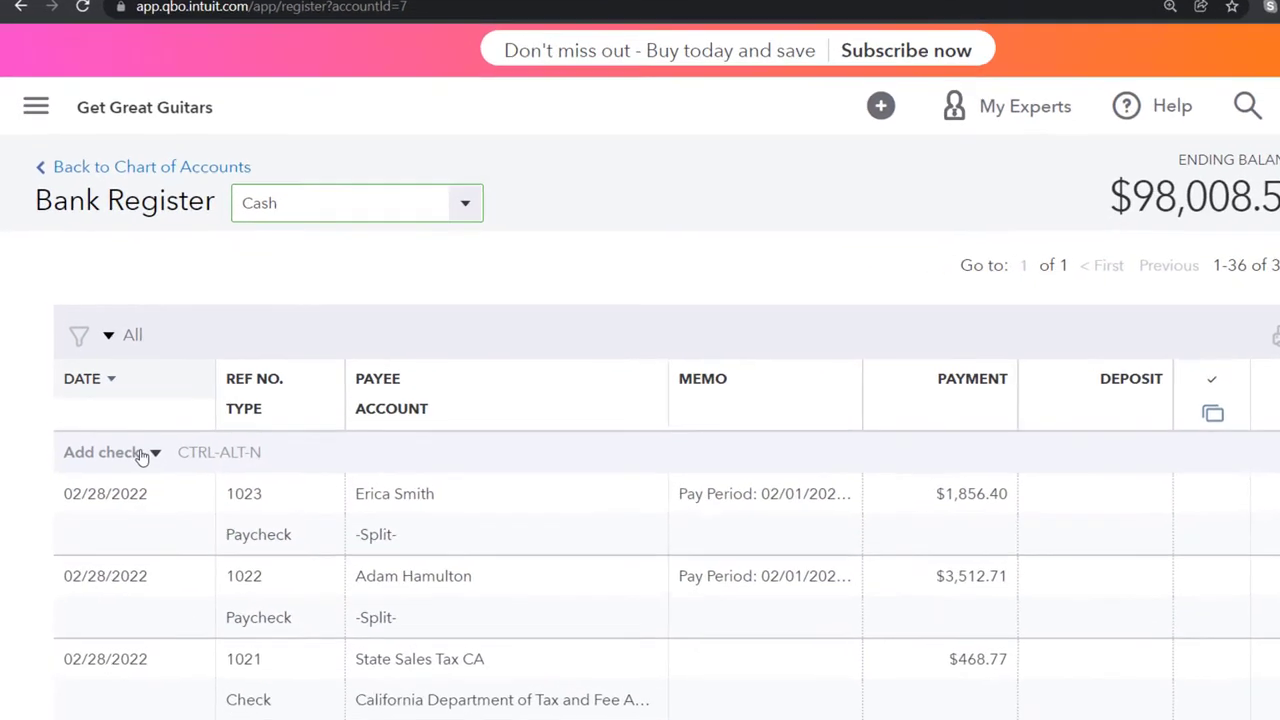
# Start a new check in the Cash register dated 02/28/2022 with reference number 1022
pyautogui.click(134, 430)
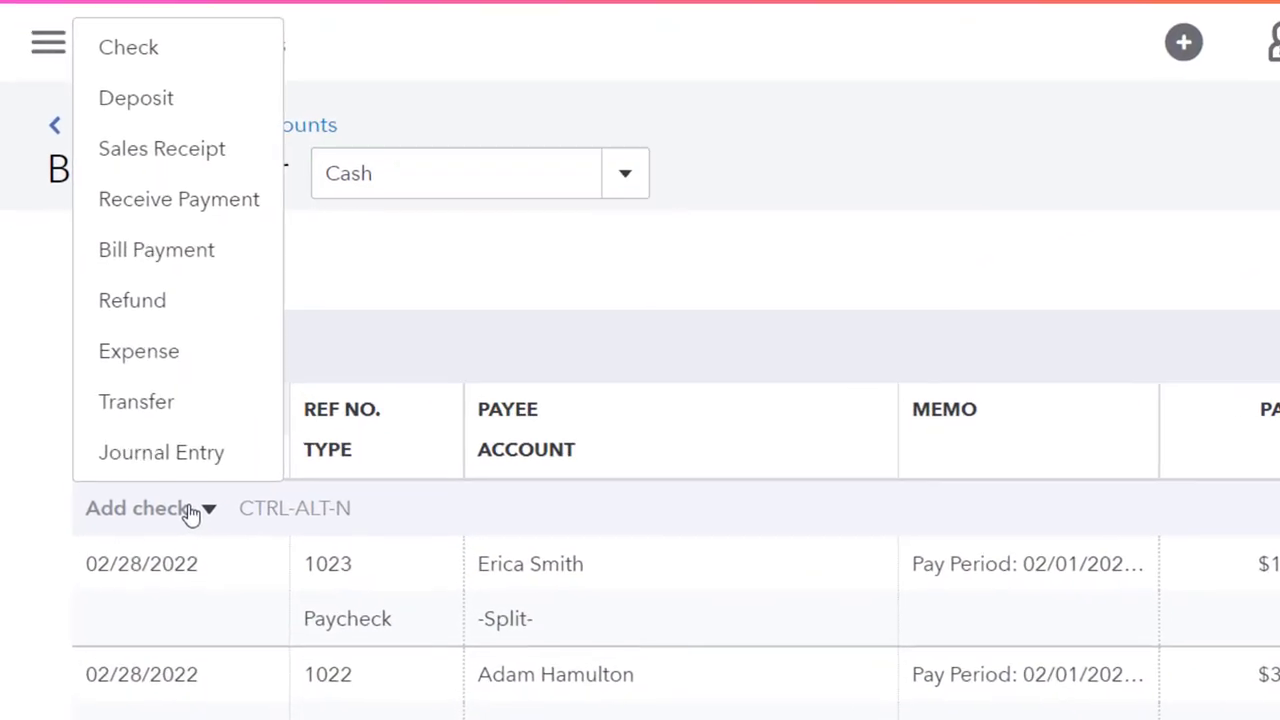
pyautogui.click(175, 47)
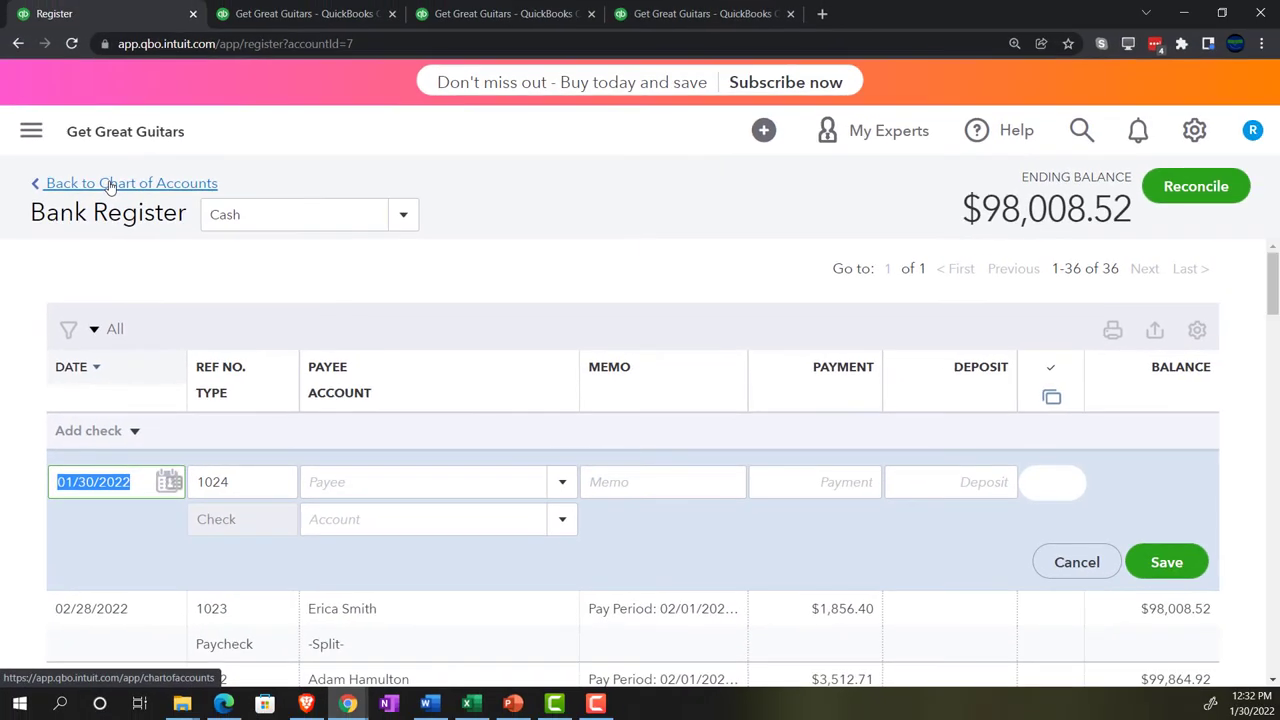
pyautogui.write('022822')
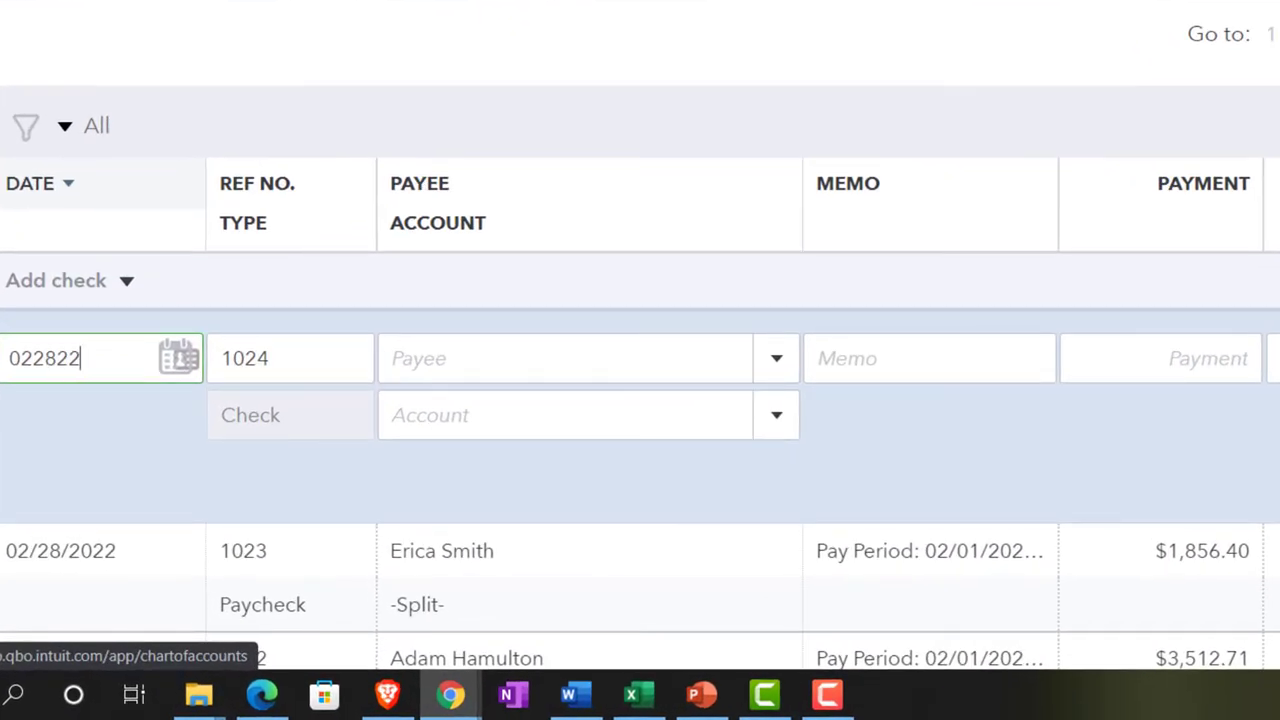
pyautogui.press('Tab')
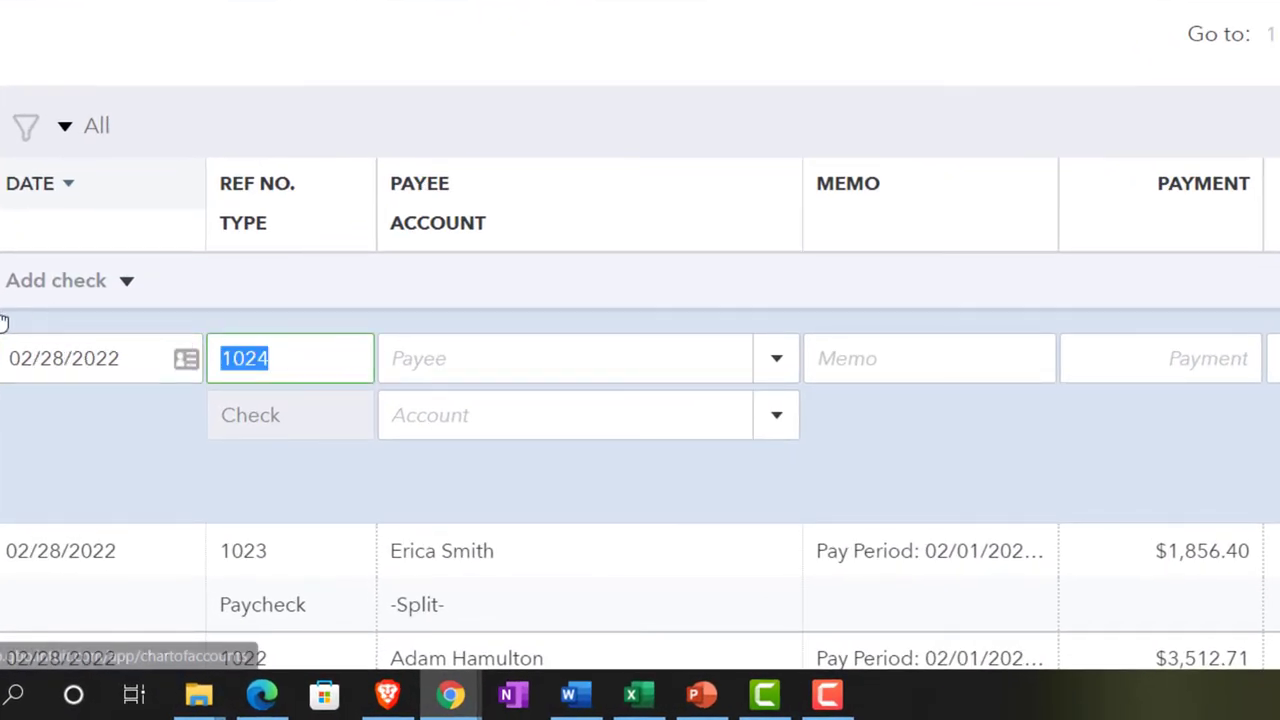
pyautogui.scroll(-2, 198, 297)
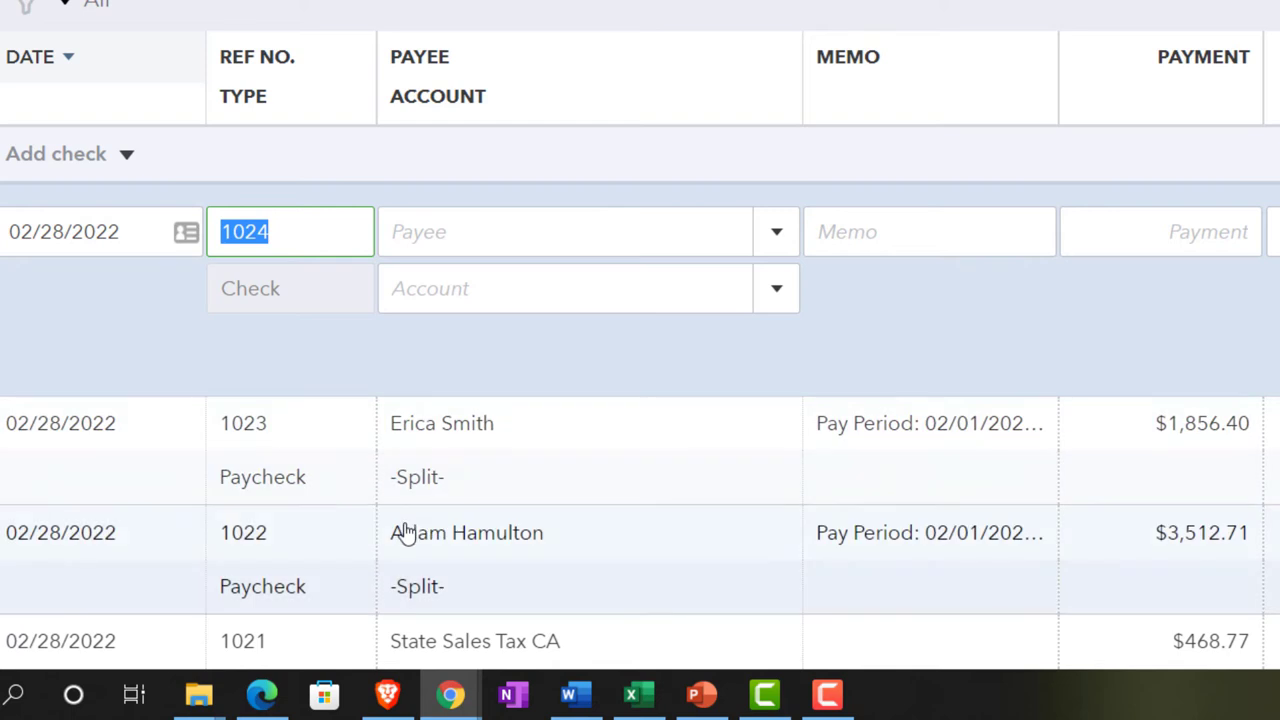
pyautogui.click(311, 231)
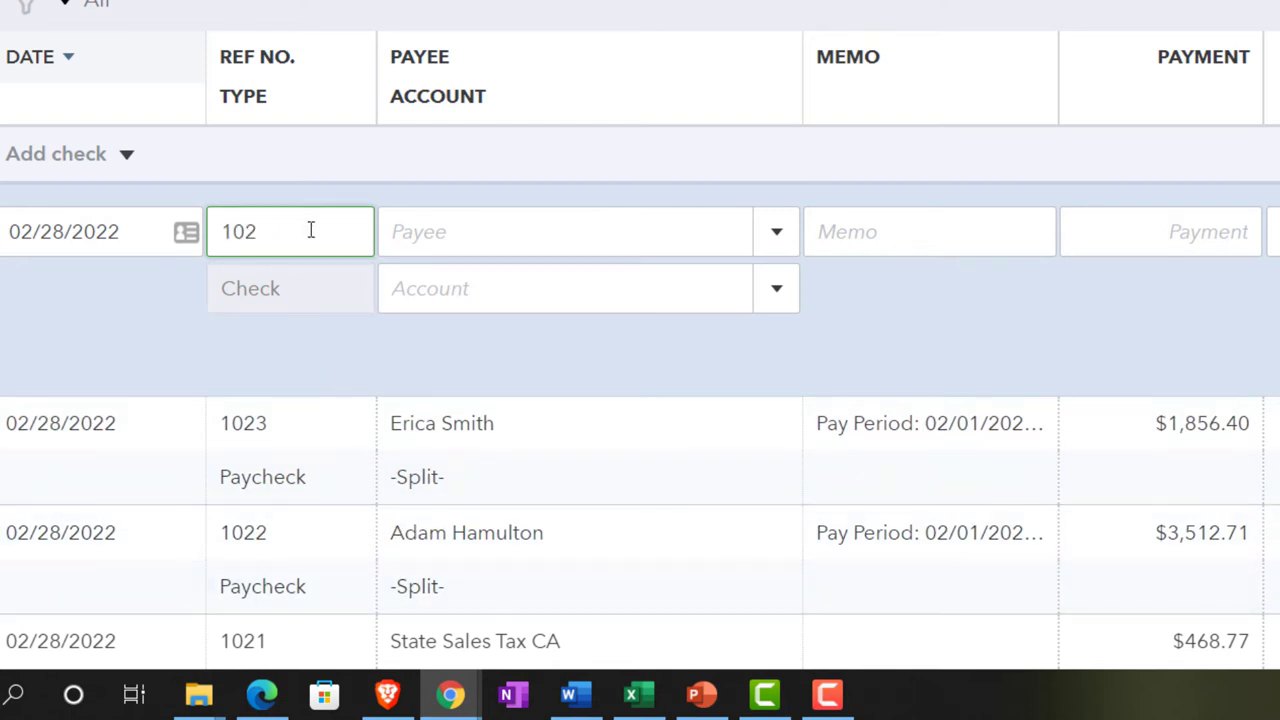
pyautogui.press('Tab')
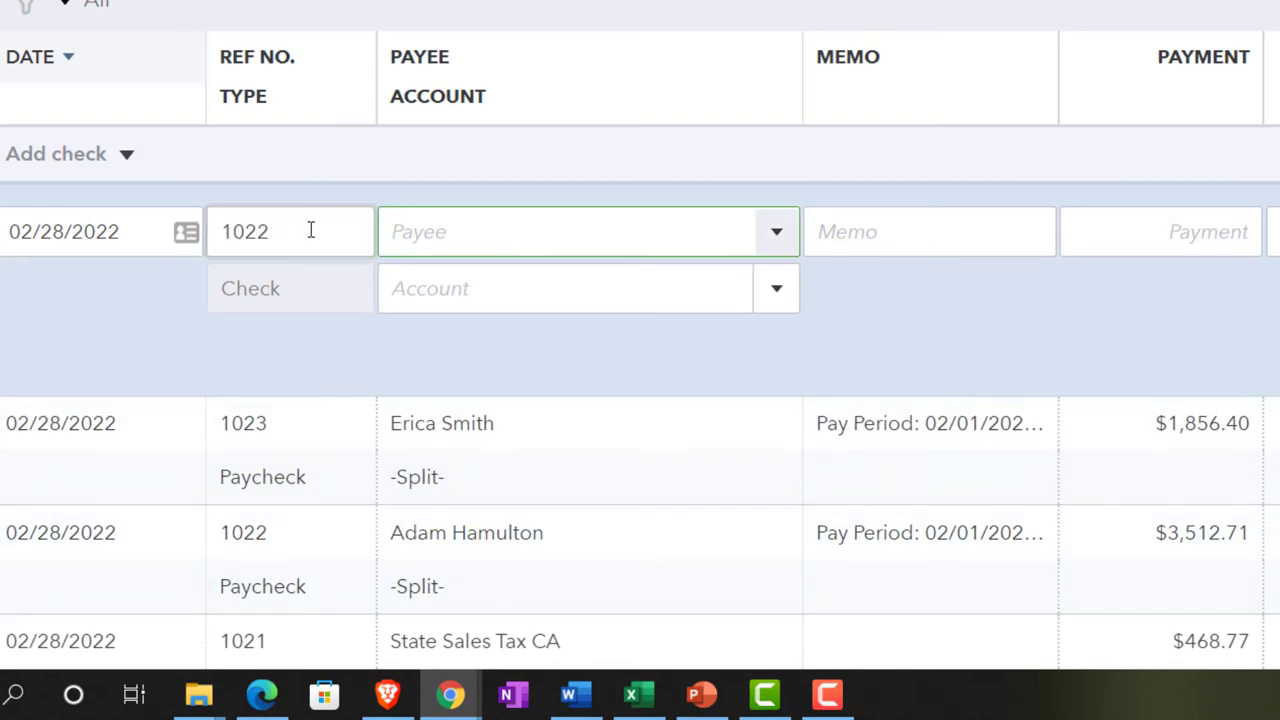
# Choose the employee of paycheck 1022 as the new check's payee
pyautogui.write('Adam')
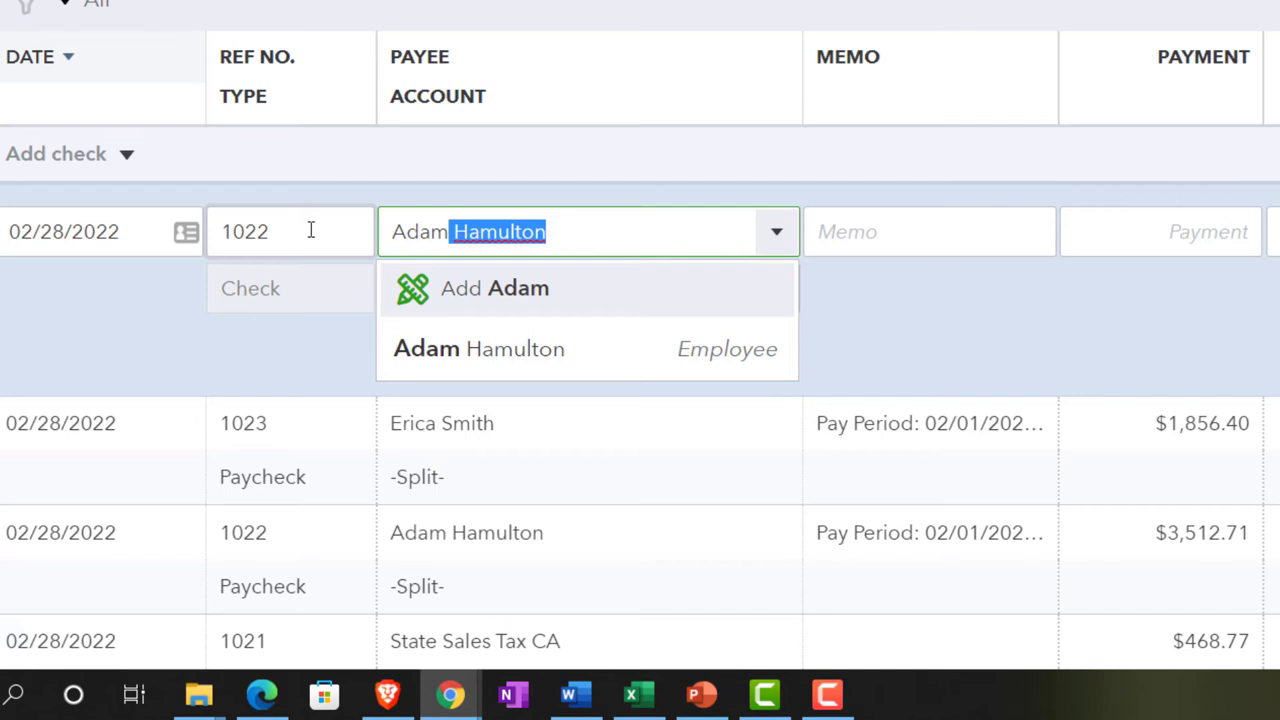
pyautogui.press('BackSpace')
pyautogui.press('Down')
pyautogui.press('Tab')
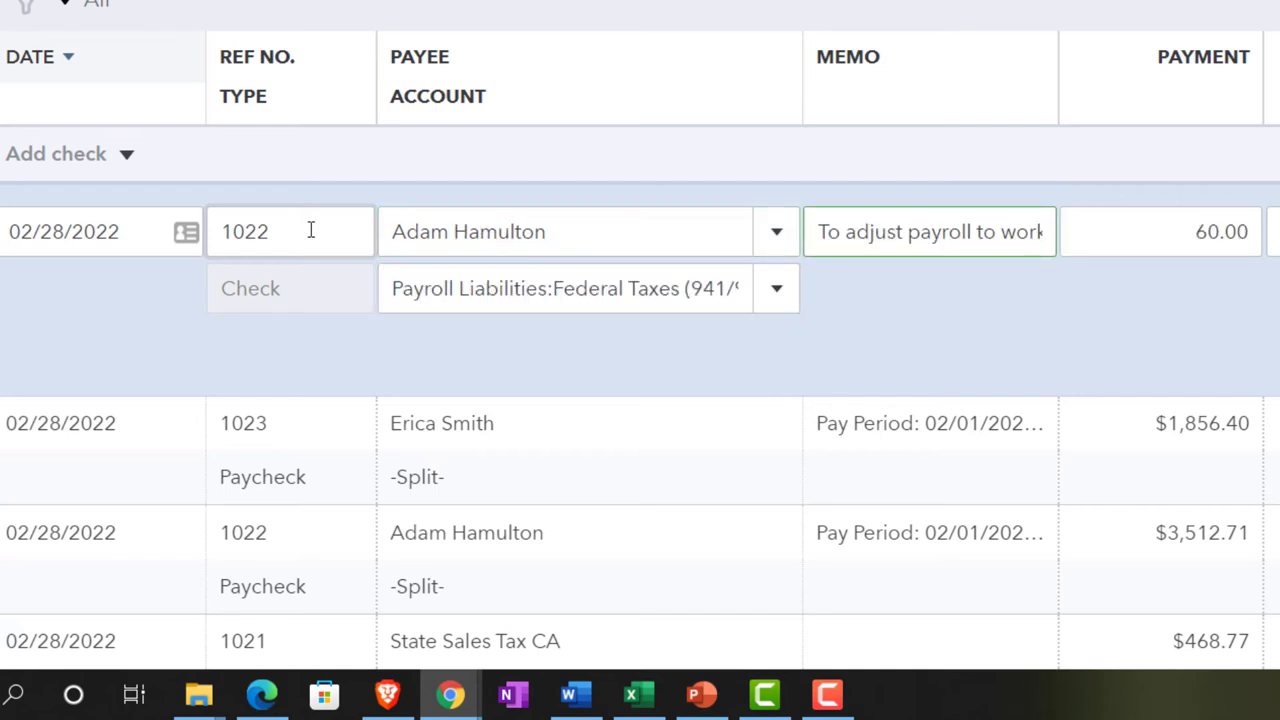
# Replace the new check's memo with "To adjust payroll check for practice problem reason"
pyautogui.press('End')
pyautogui.press('Left')
pyautogui.press('Left')
pyautogui.press('Left')
pyautogui.press('Left')
pyautogui.press('Left')
pyautogui.press('Left')
pyautogui.press('Left')
pyautogui.press('Left')
pyautogui.press('Left')
pyautogui.press('Left')
pyautogui.press('Left')
pyautogui.press('Left')
pyautogui.press('Left')
pyautogui.press('Left')
pyautogui.press('Left')
pyautogui.press('Left')
pyautogui.press('Left')
pyautogui.press('Left')
pyautogui.press('Left')
pyautogui.press('Left')
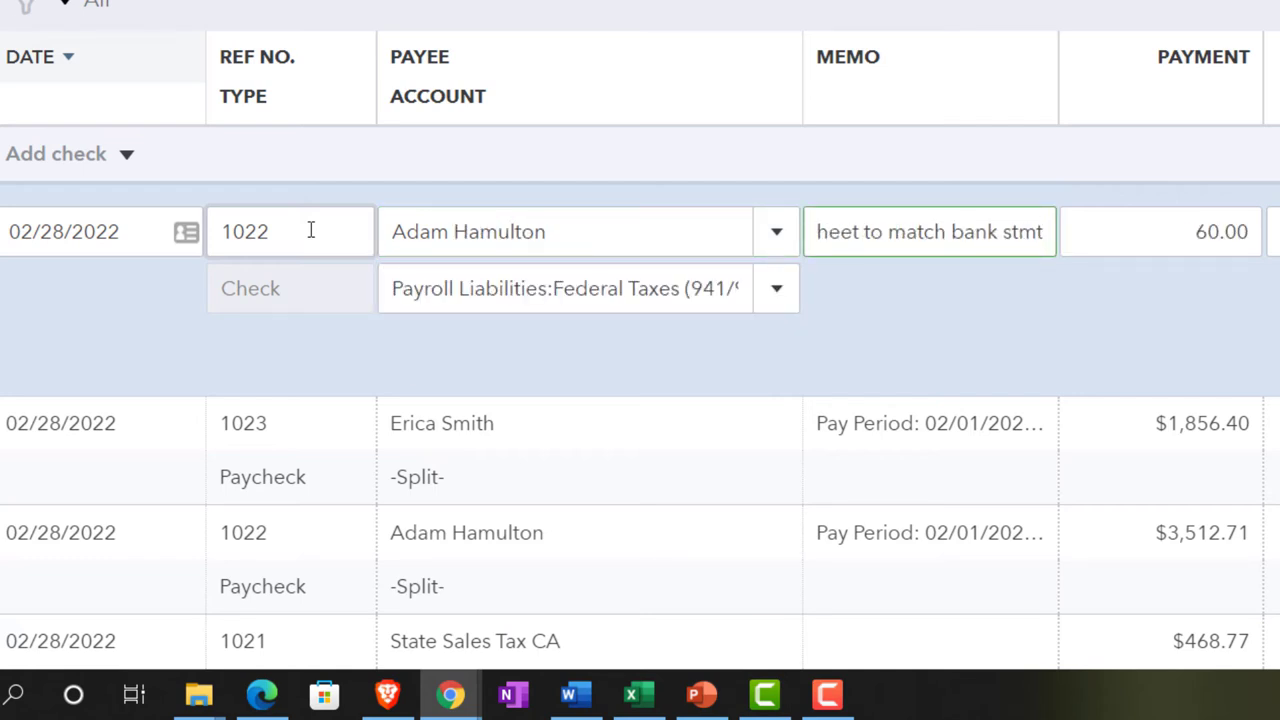
pyautogui.press('BackSpace')
pyautogui.press('BackSpace')
pyautogui.press('BackSpace')
pyautogui.press('BackSpace')
pyautogui.press('BackSpace')
pyautogui.press('BackSpace')
pyautogui.press('BackSpace')
pyautogui.press('BackSpace')
pyautogui.press('BackSpace')
pyautogui.press('BackSpace')
pyautogui.press('BackSpace')
pyautogui.press('BackSpace')
pyautogui.press('BackSpace')
pyautogui.press('BackSpace')
pyautogui.press('BackSpace')
pyautogui.press('BackSpace')
pyautogui.press('BackSpace')
pyautogui.press('BackSpace')
pyautogui.press('BackSpace')
pyautogui.press('BackSpace')
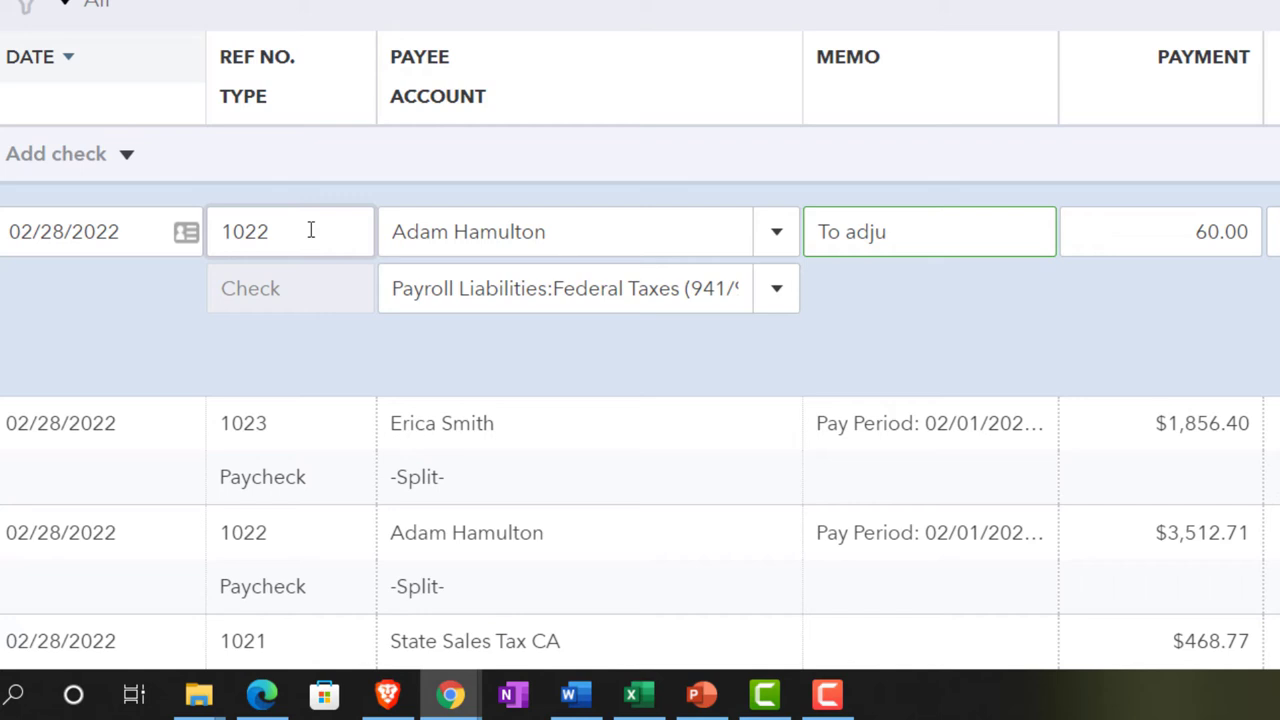
pyautogui.write('djust payroll check fo')
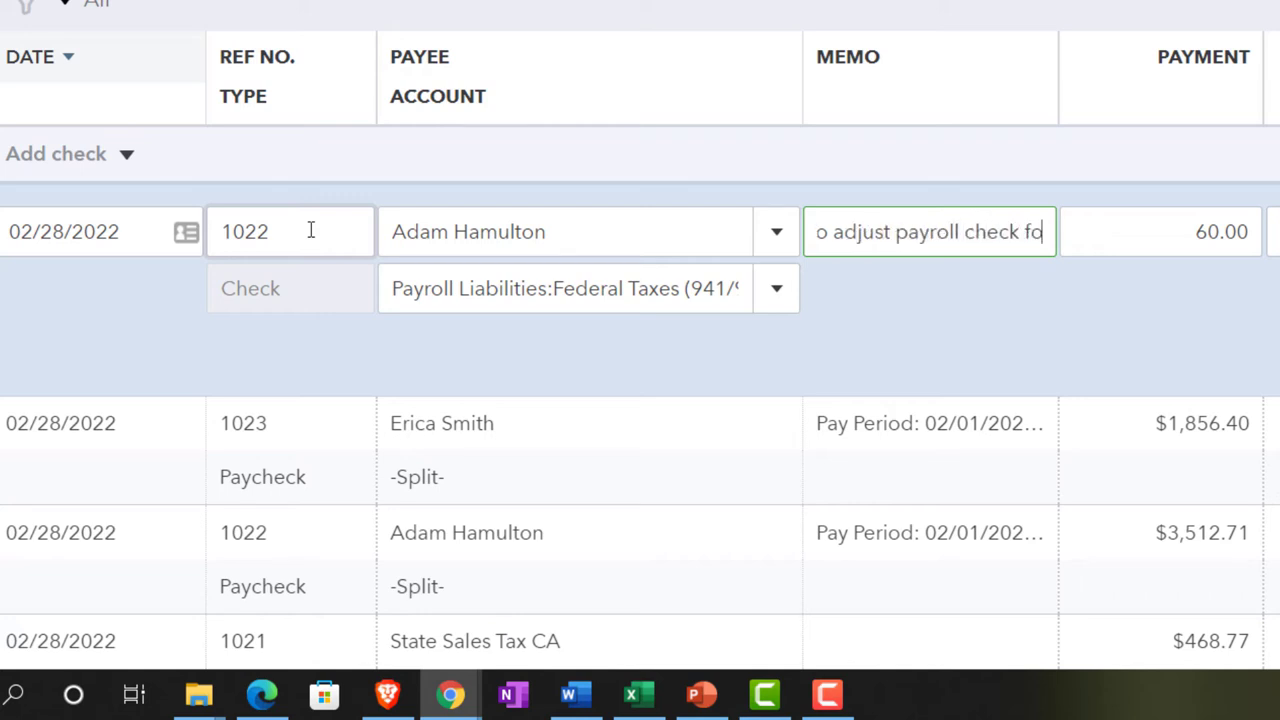
pyautogui.write('r practace pra')
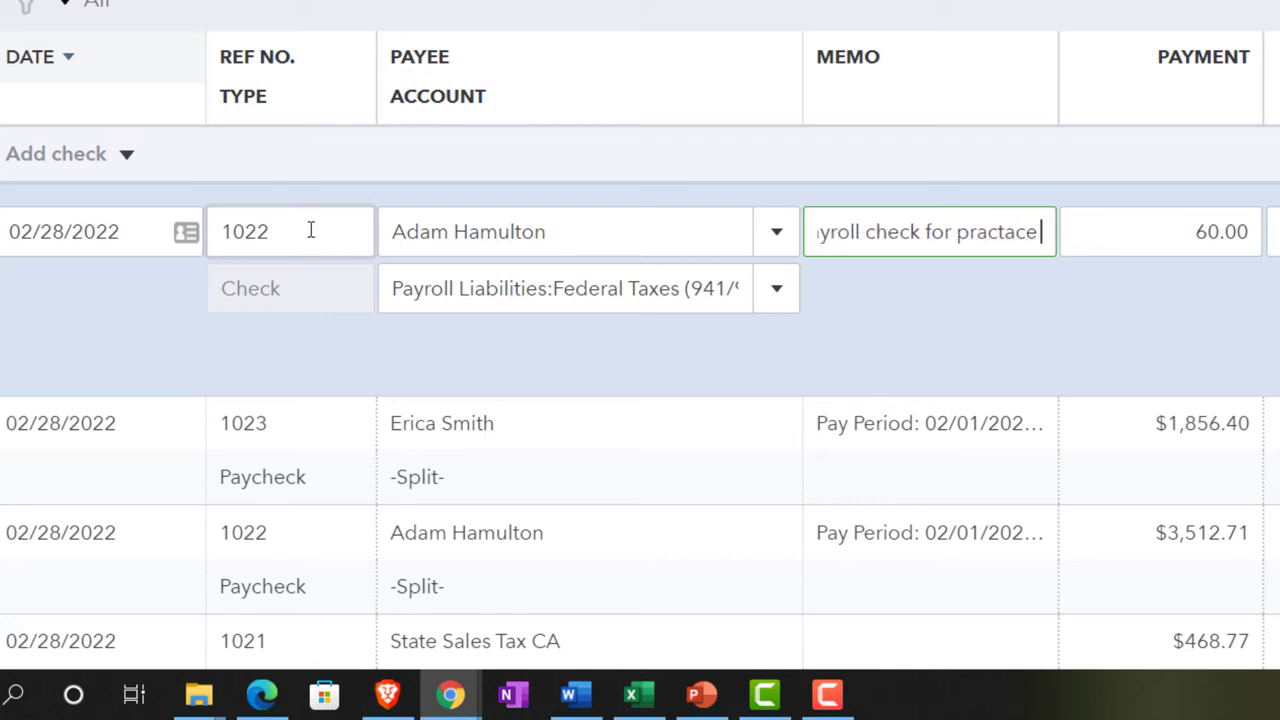
pyautogui.press('BackSpace')
pyautogui.press('BackSpace')
pyautogui.press('BackSpace')
pyautogui.press('BackSpace')
pyautogui.press('BackSpace')
pyautogui.press('BackSpace')
pyautogui.press('BackSpace')
pyautogui.write('ic')
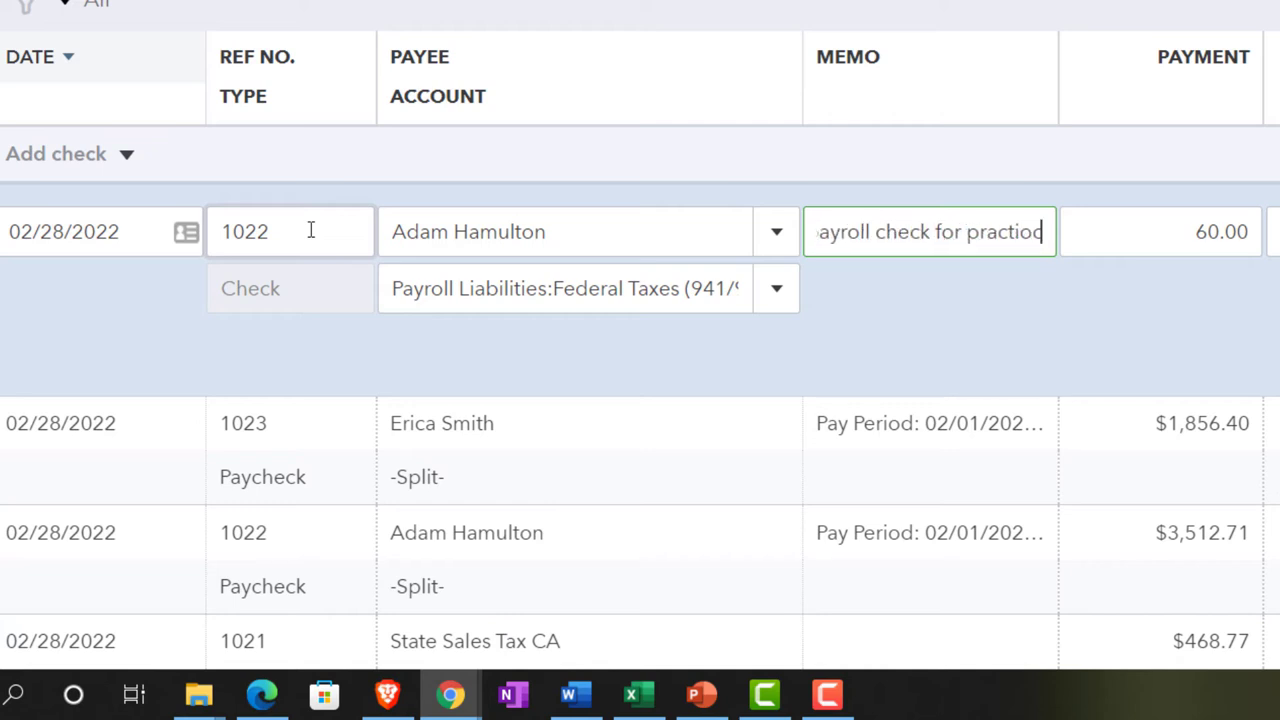
pyautogui.write('e')
pyautogui.press('BackSpace')
pyautogui.write('e proble')
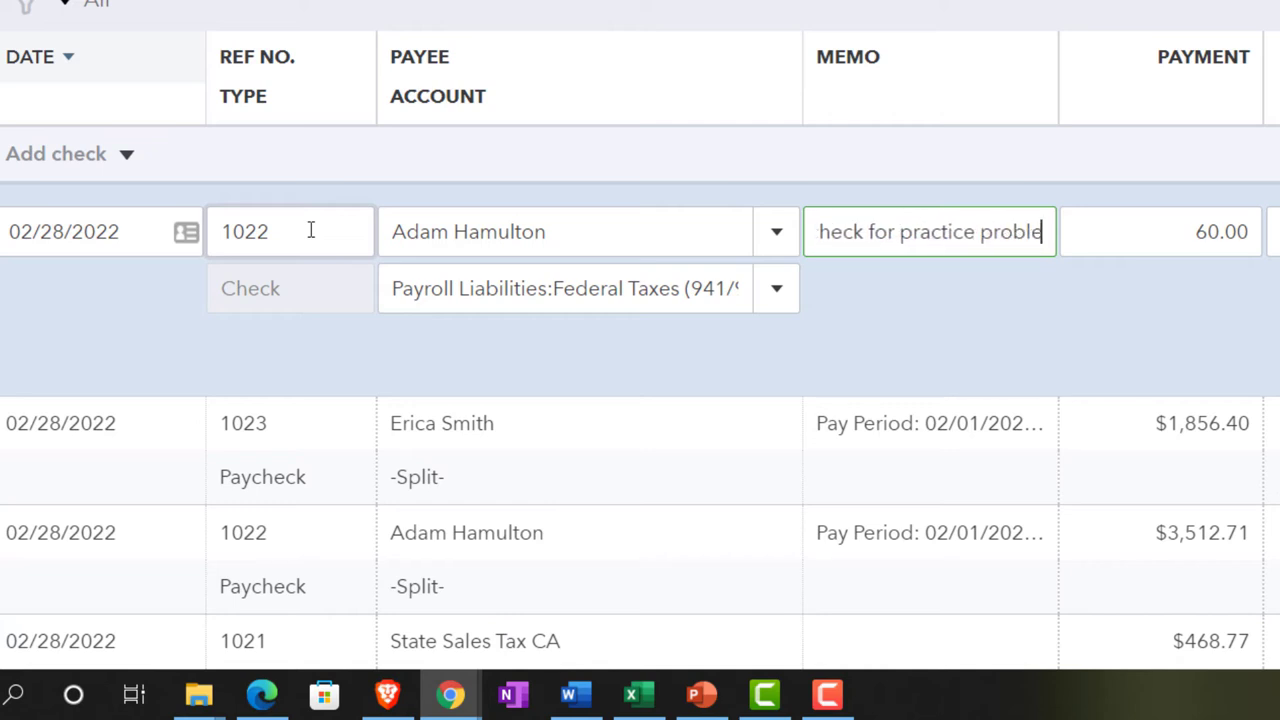
pyautogui.write('m reason')
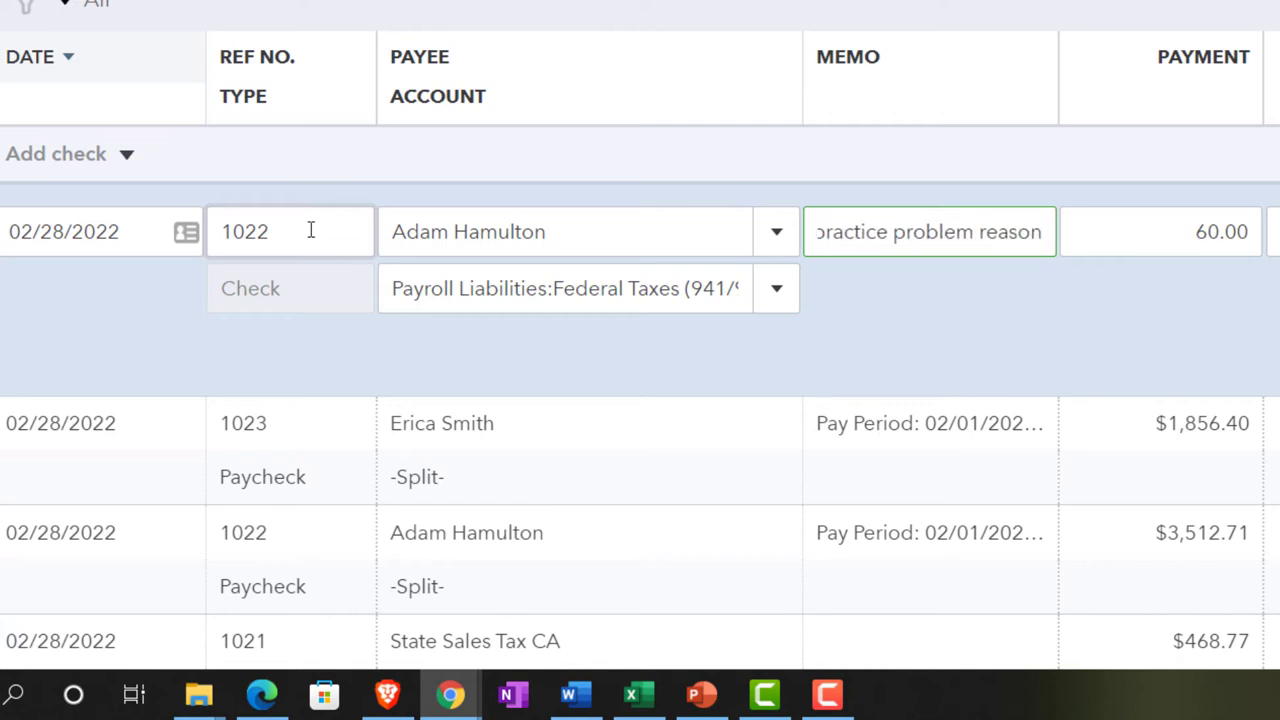
pyautogui.press('Tab')
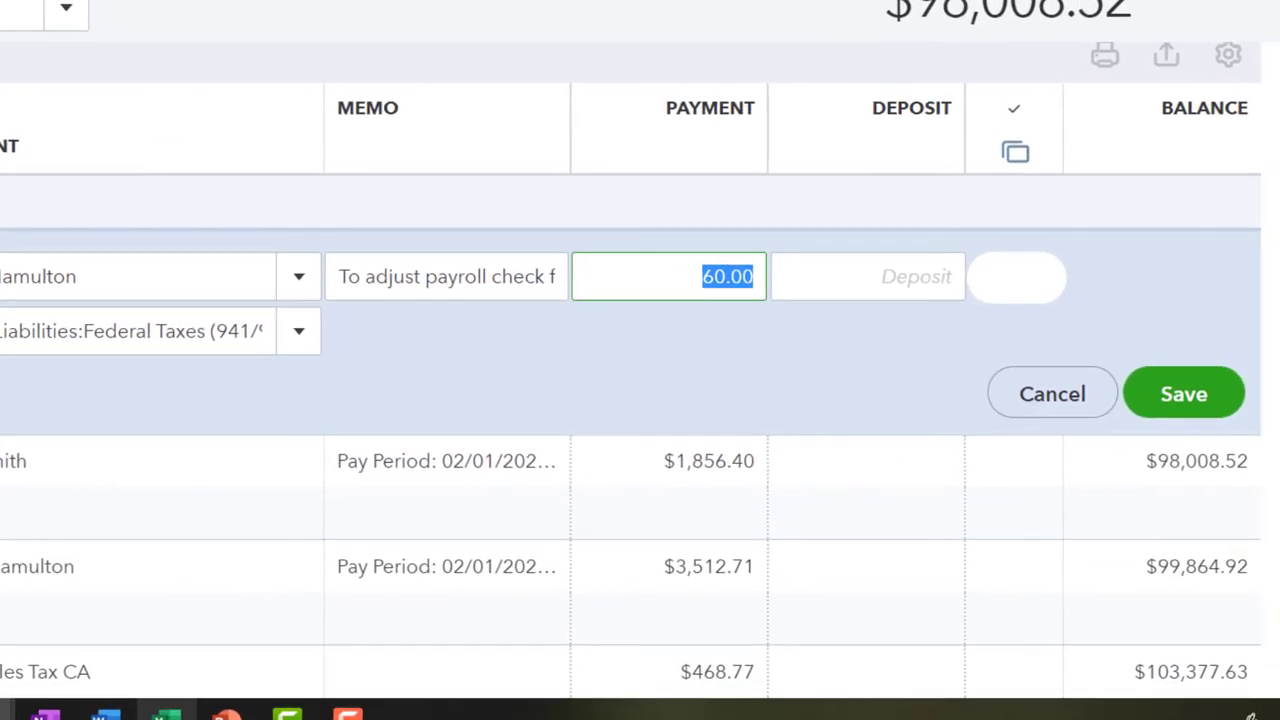
# Check the net check adjustment in the Payroll Adj workbook and set the new check's payment to 36.00
pyautogui.moveTo(631, 694)
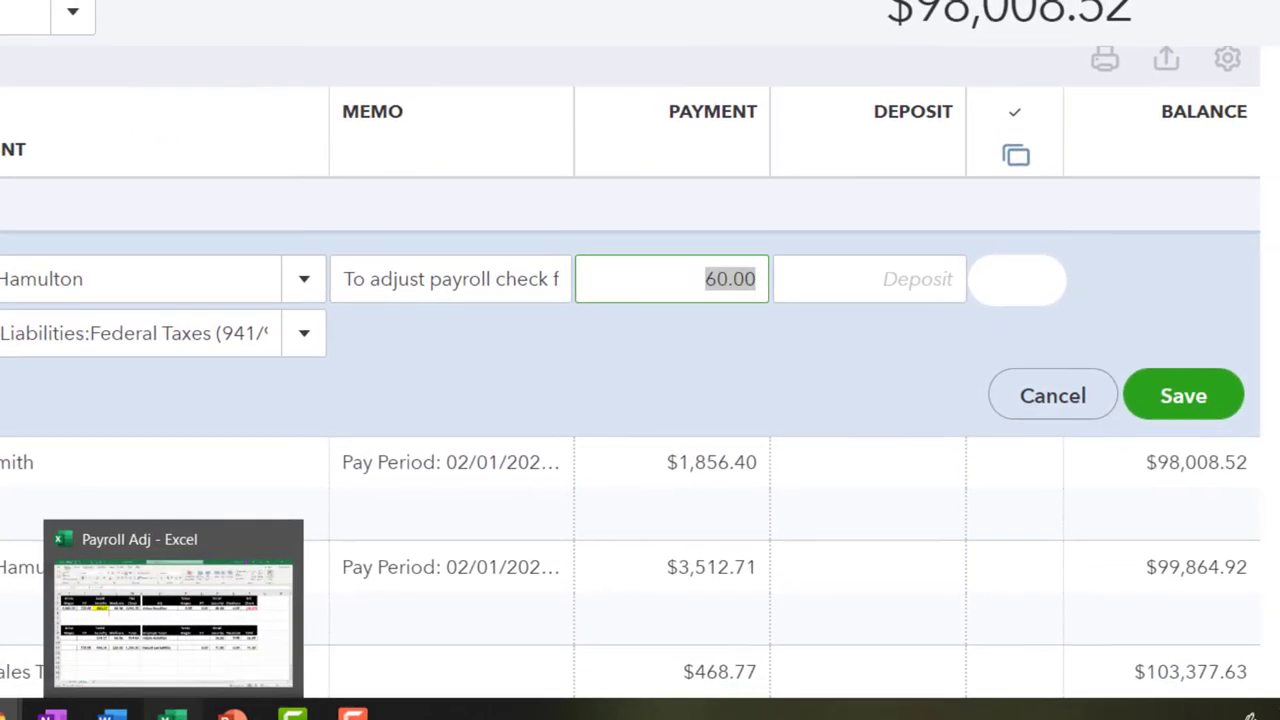
pyautogui.click(165, 714)
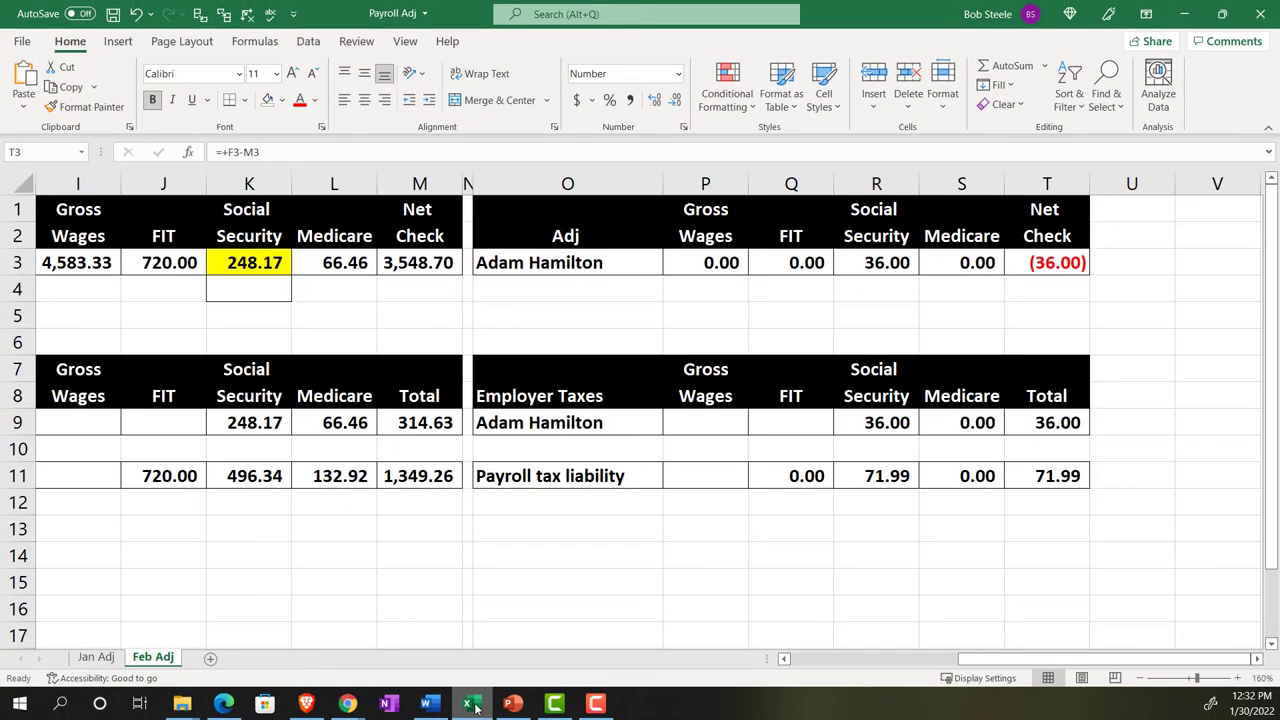
pyautogui.click(476, 708)
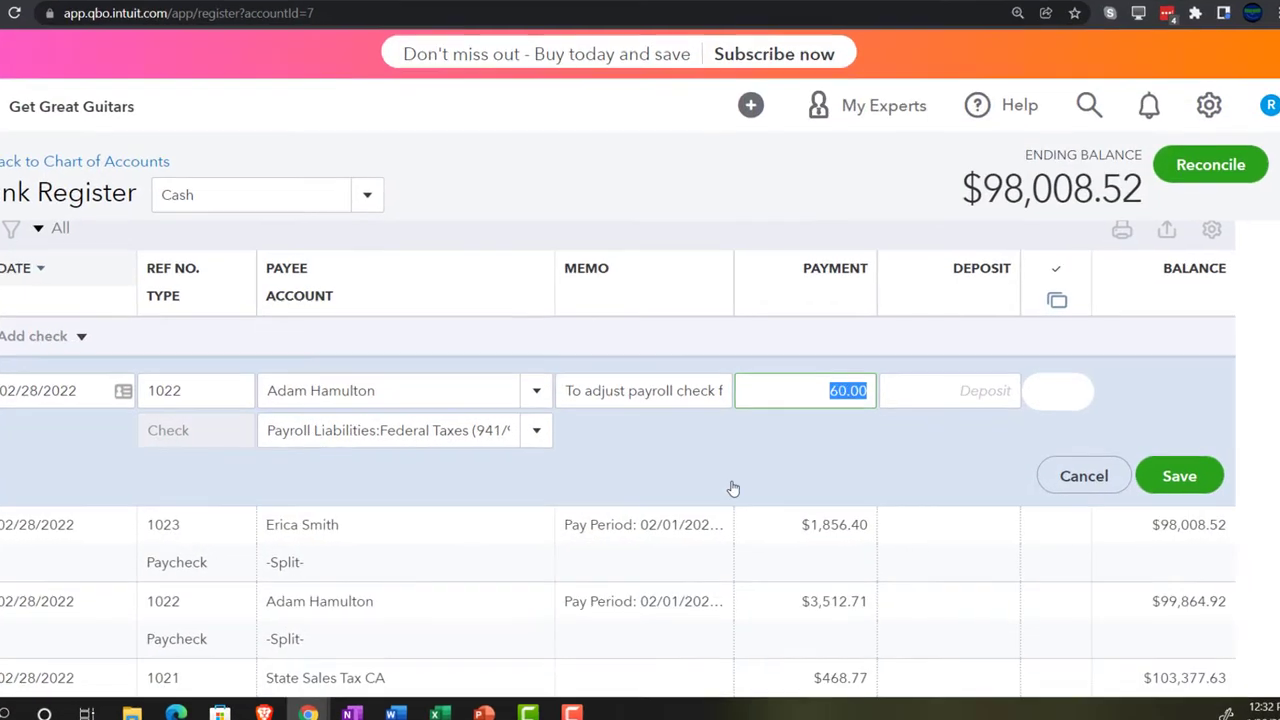
pyautogui.write('36')
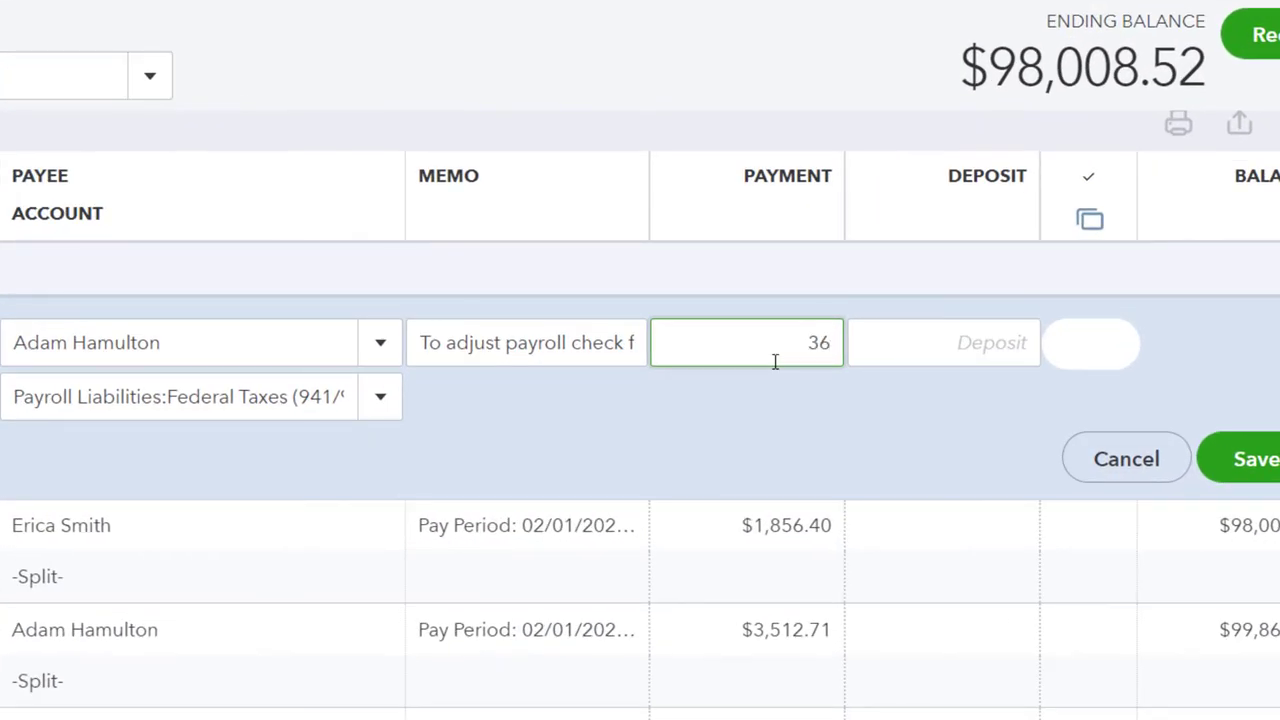
pyautogui.press('Tab')
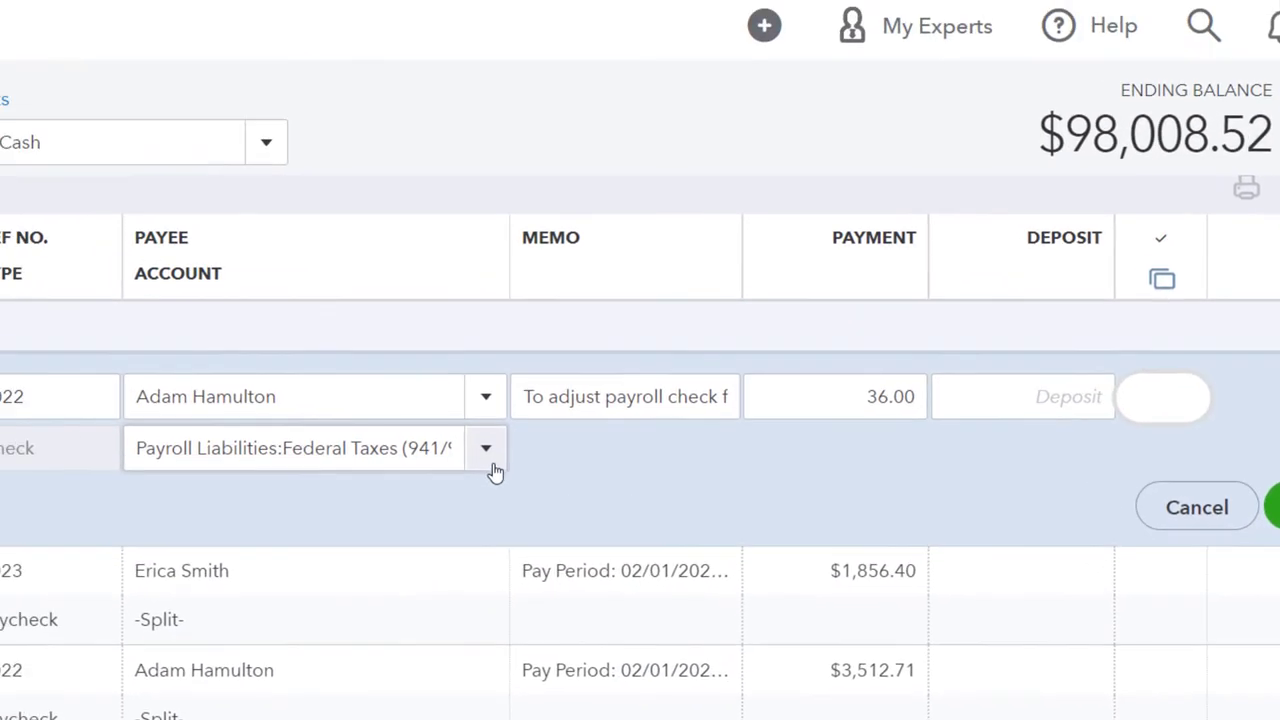
# Save the adjusting check against Payroll Liabilities:Federal Taxes (941/944), accepting the duplicate check number 1022
pyautogui.click(380, 398)
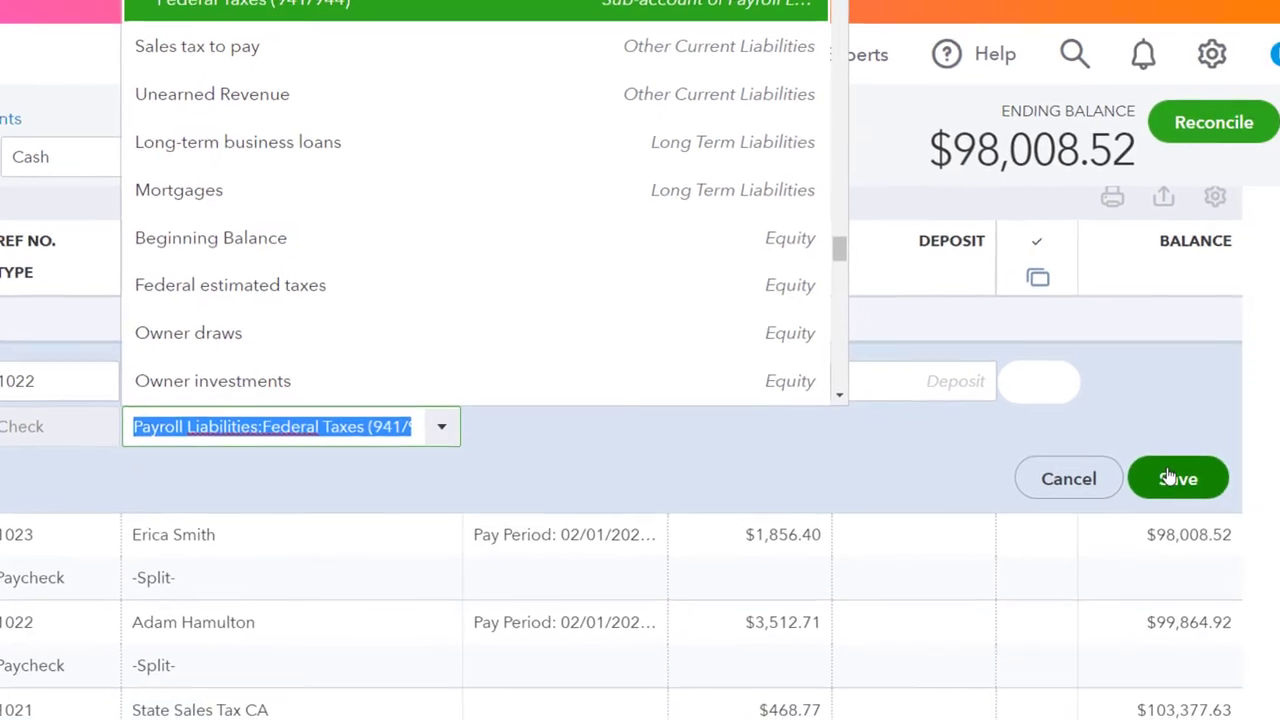
pyautogui.click(1136, 464)
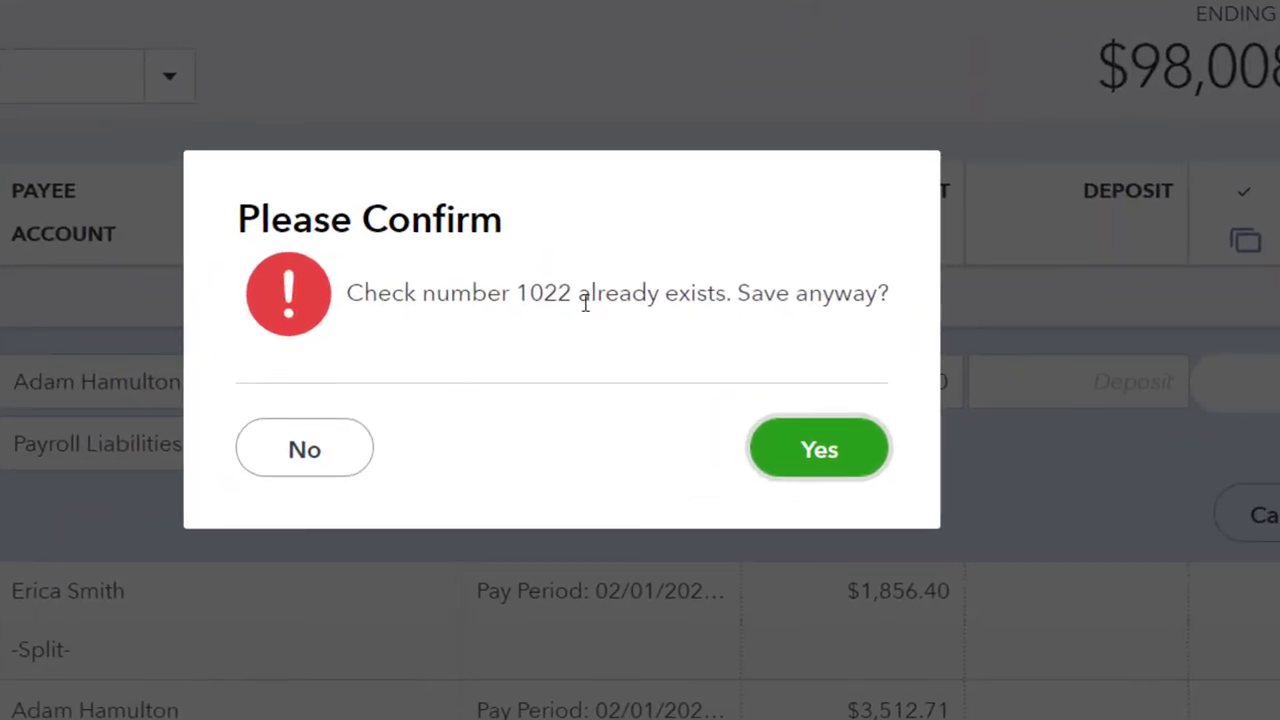
pyautogui.click(819, 449)
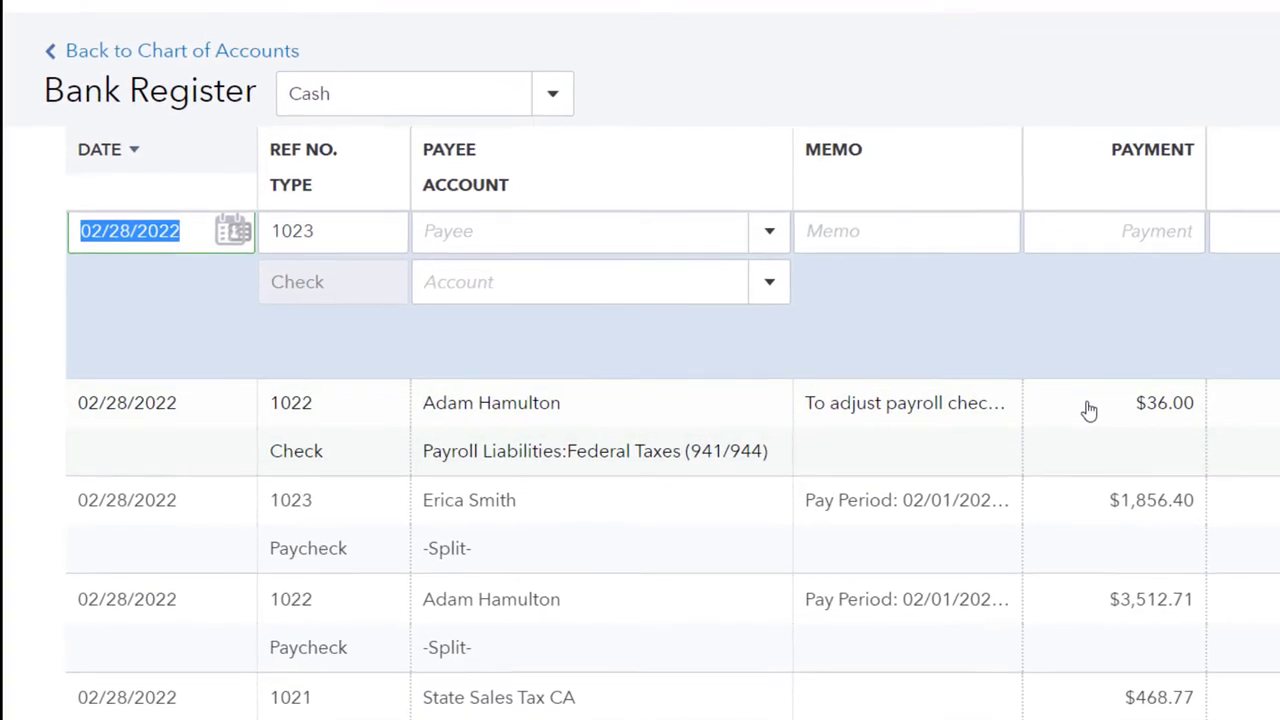
# Open Calculator in its compact always-on-top view and add 3512.71 and 36
pyautogui.press('XF86Calculator')
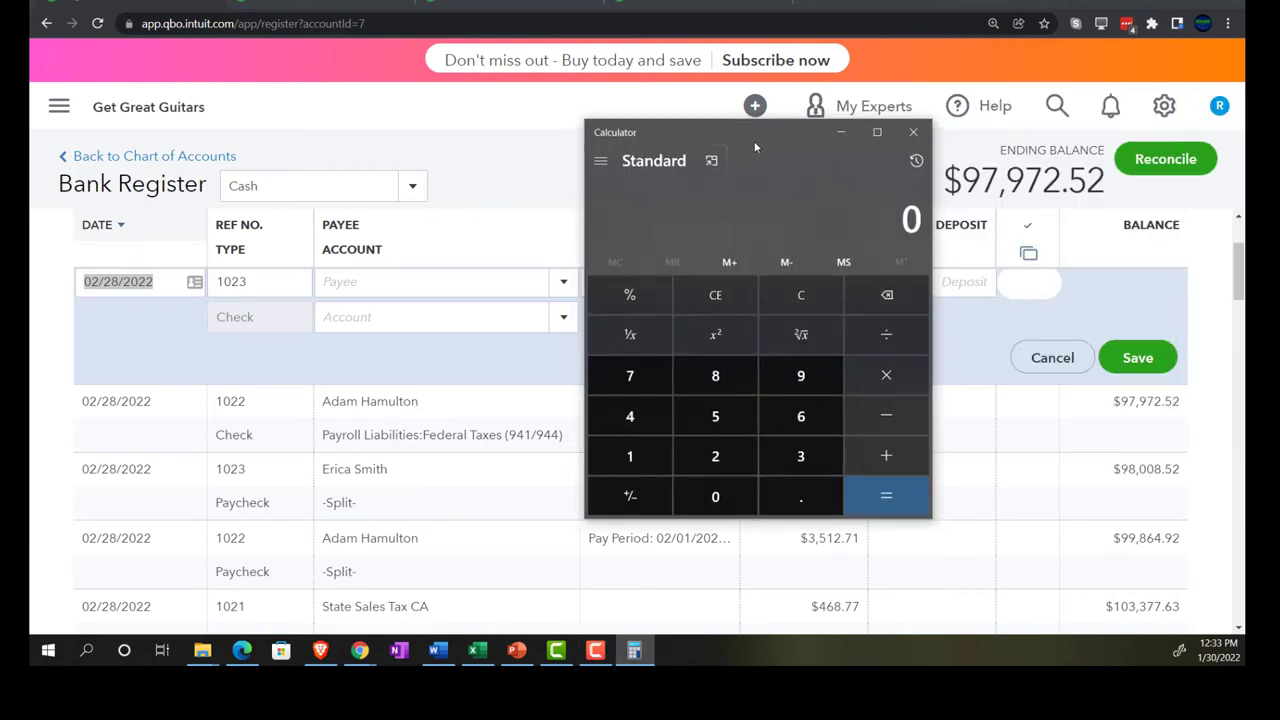
pyautogui.click(716, 160)
pyautogui.moveTo(1043, 23); pyautogui.dragTo(973, 93)
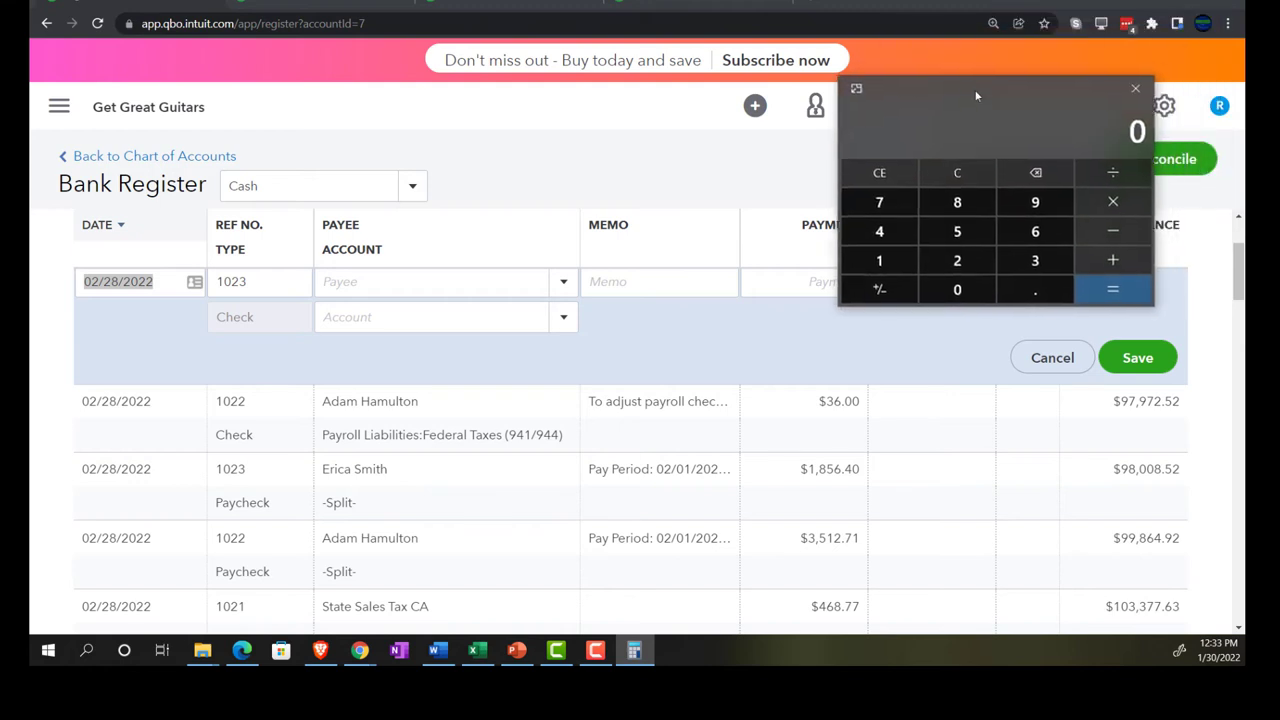
pyautogui.write('36')
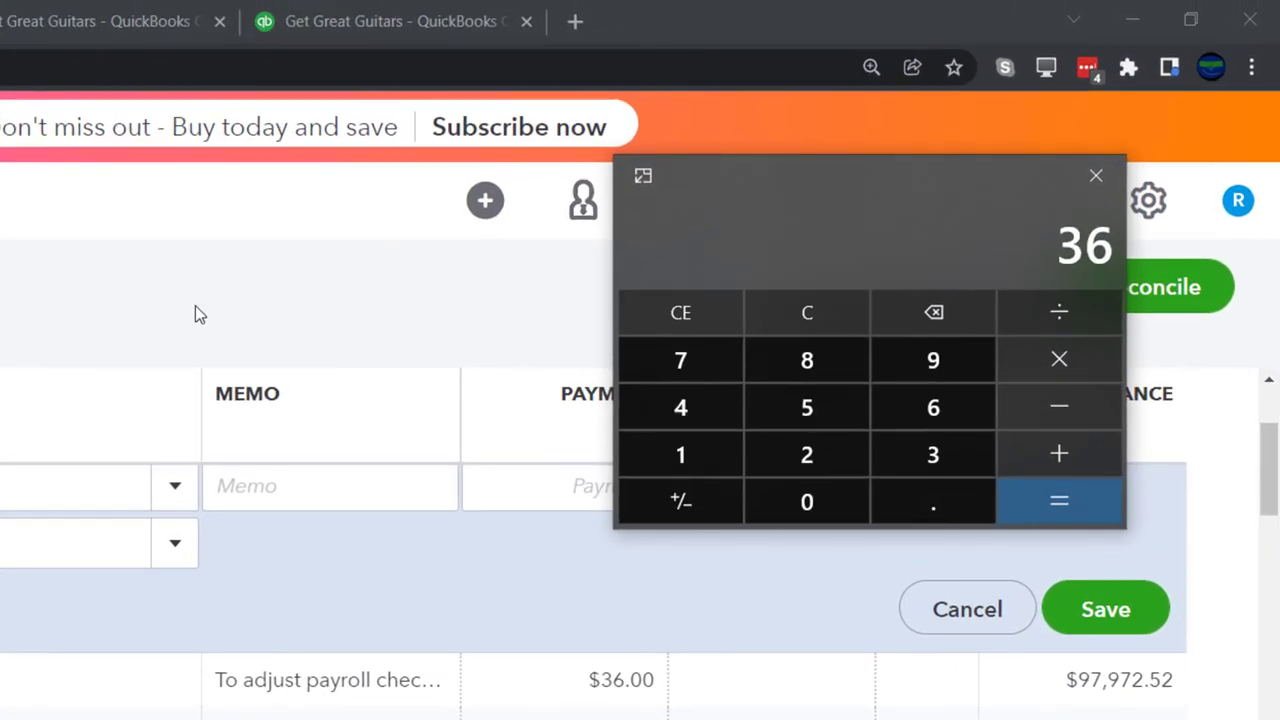
pyautogui.press('Escape')
pyautogui.write('3512.71')
pyautogui.write('+36=')
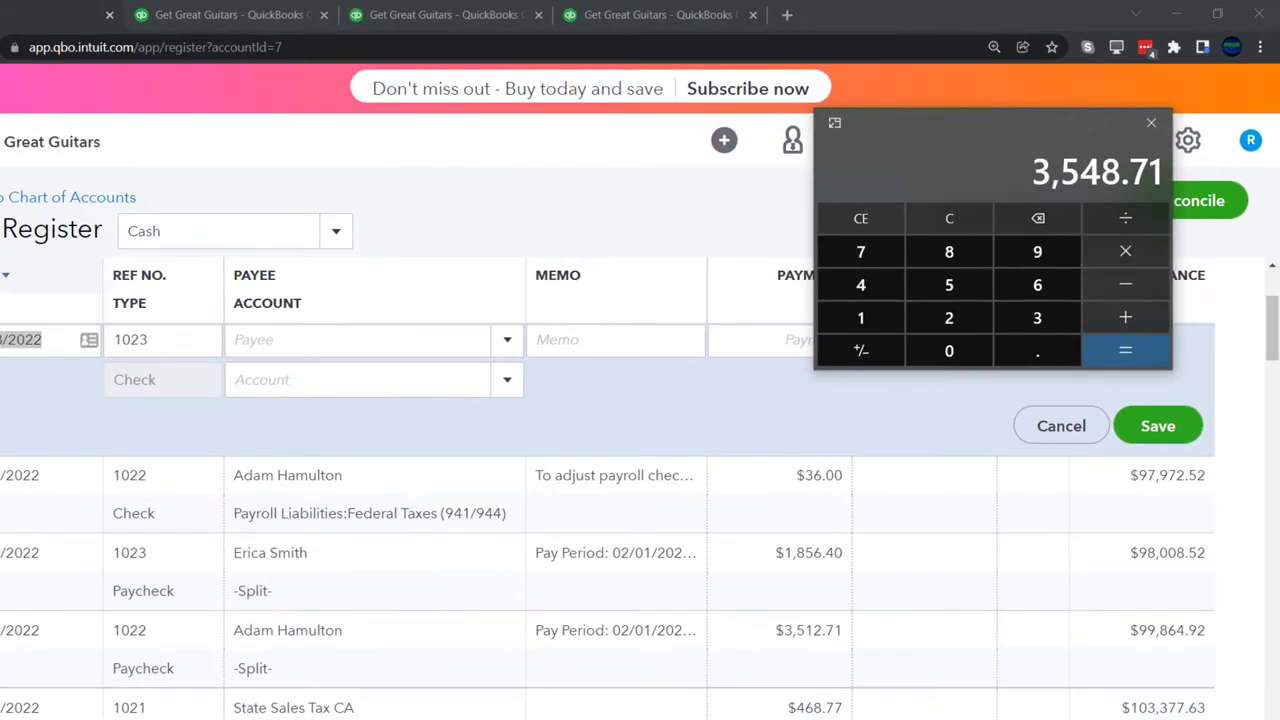
# Switch to Excel and compare the calculated sum with the Per Bank Stm net check on Feb Adj, closing Calculator when finished
pyautogui.click(474, 705)
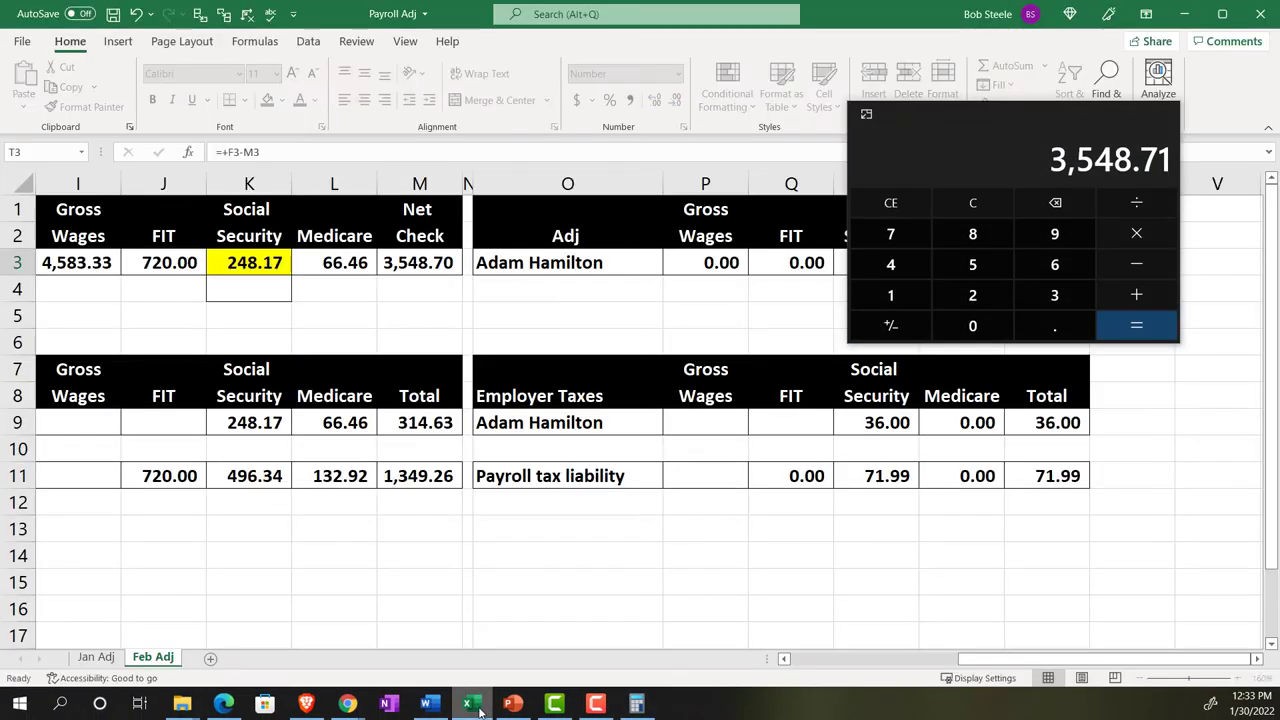
pyautogui.click(446, 263)
pyautogui.press('Left')
pyautogui.press('Left')
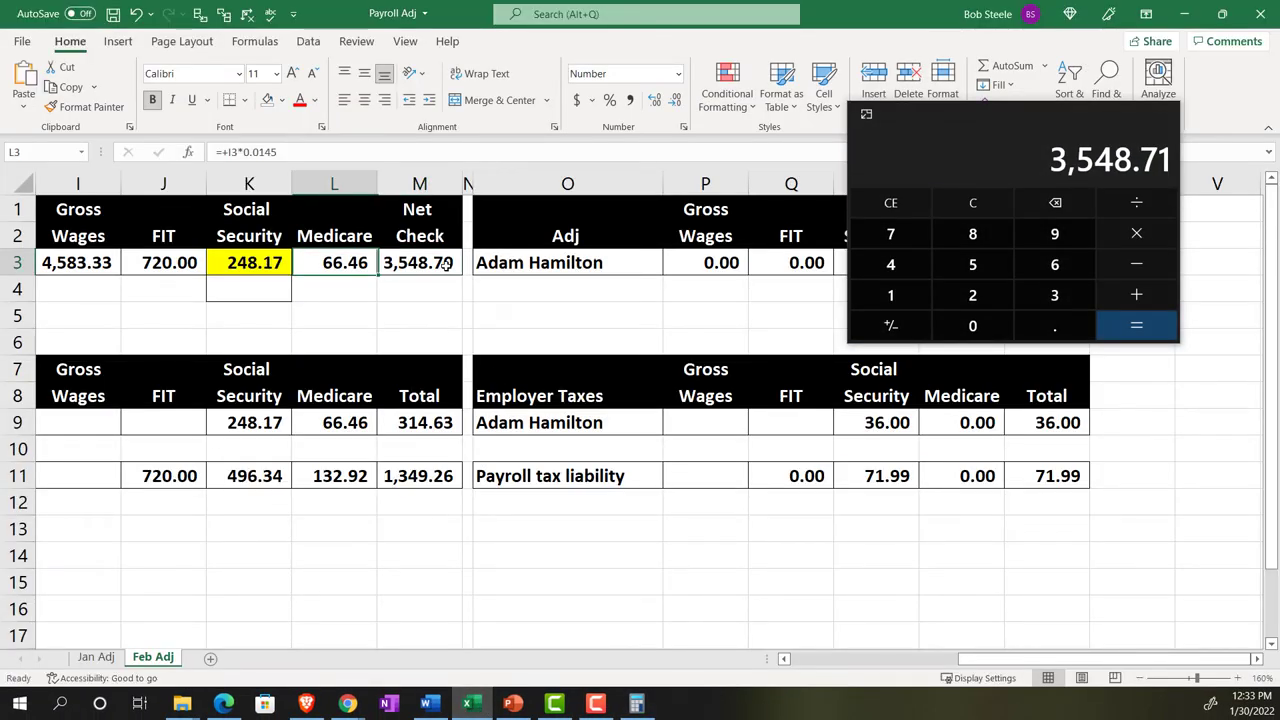
pyautogui.press('Left')
pyautogui.press('Left')
pyautogui.press('Left')
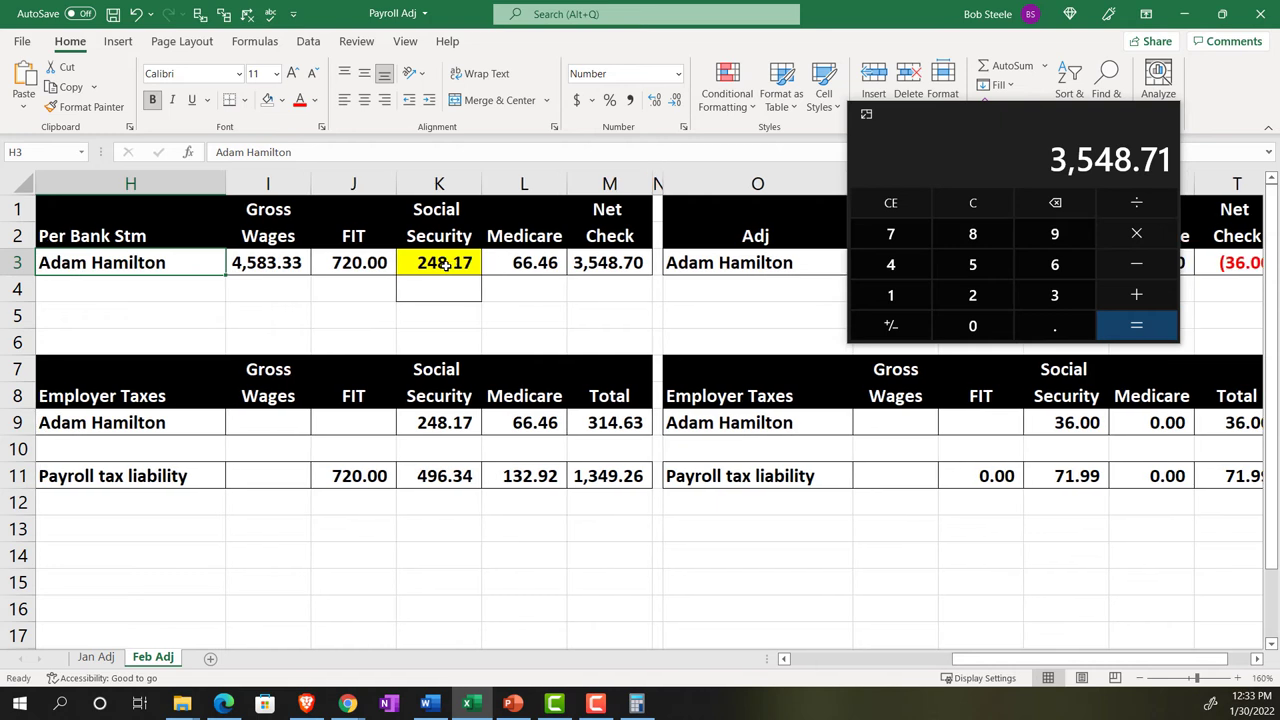
pyautogui.press('Right')
pyautogui.press('Right')
pyautogui.press('Right')
pyautogui.press('Right')
pyautogui.press('Right')
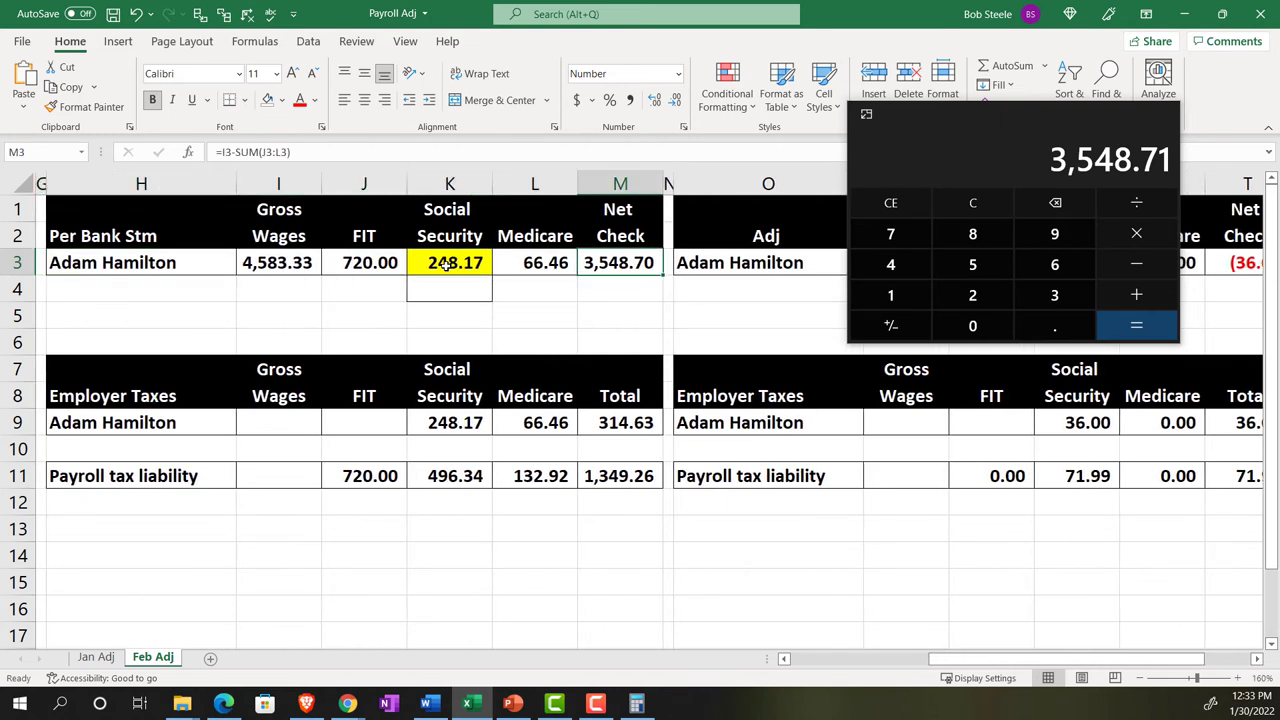
pyautogui.click(1160, 114)
# Examine the employer Social Security adjustment and the total payroll tax liability adjustment on the Feb Adj sheet
pyautogui.click(1069, 378)
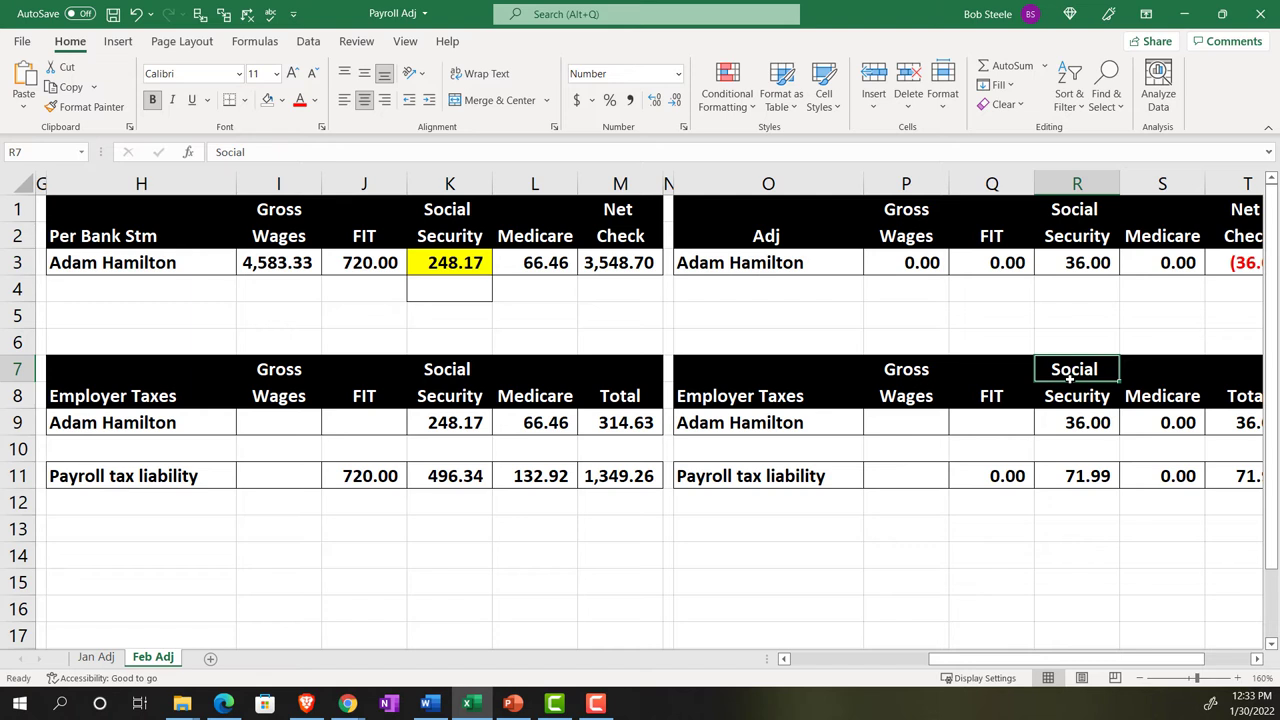
pyautogui.press('Right')
pyautogui.press('Right')
pyautogui.press('Right')
pyautogui.press('Down')
pyautogui.press('Down')
pyautogui.press('Down')
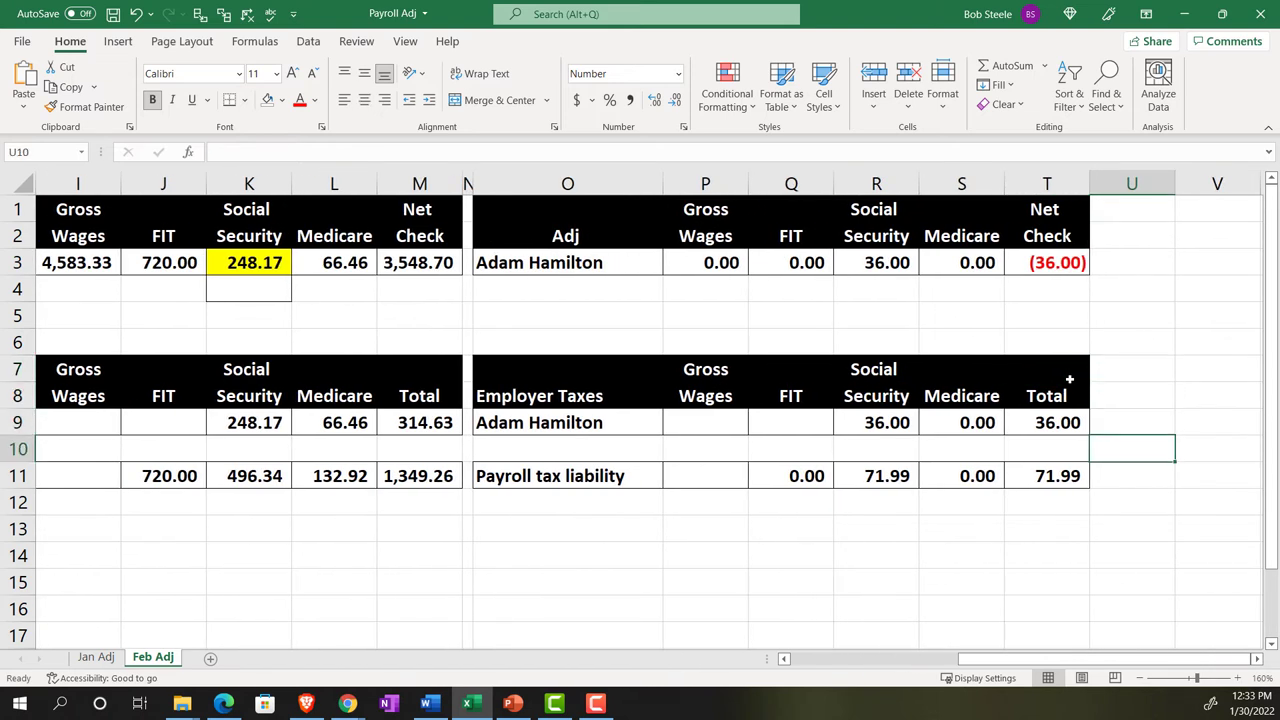
pyautogui.press('Down')
pyautogui.press('Left')
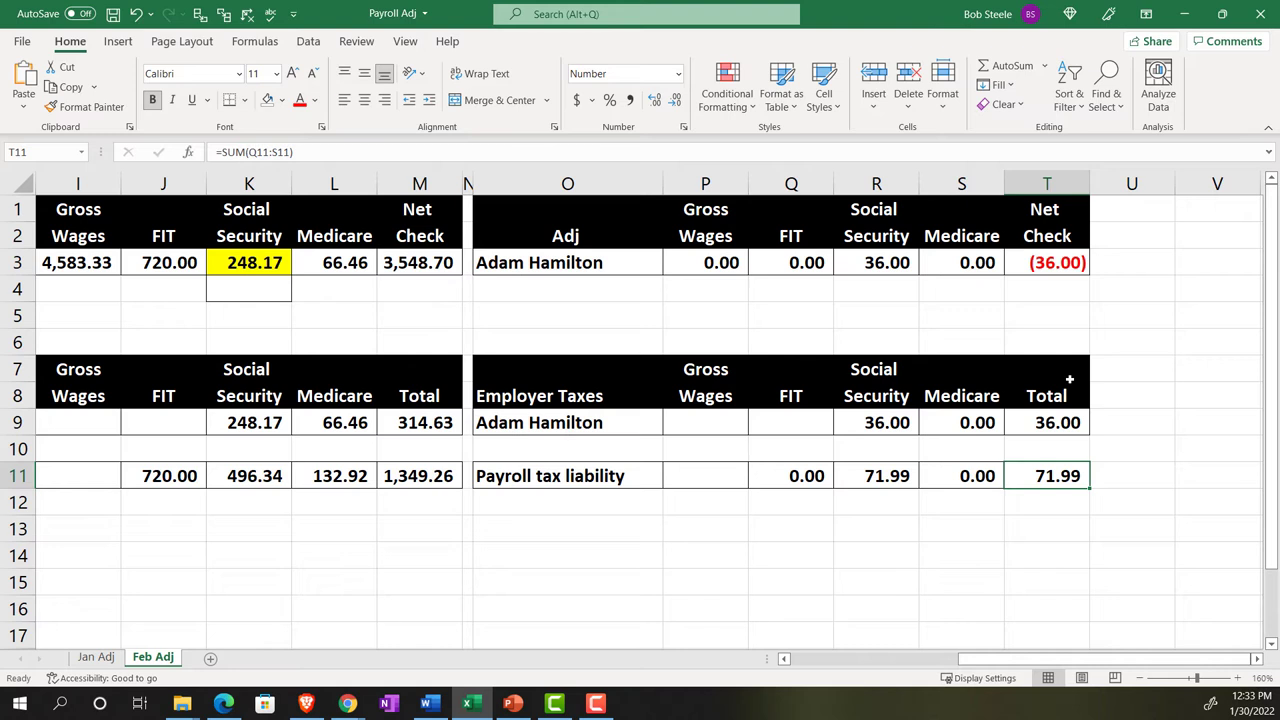
pyautogui.press('Up')
pyautogui.press('Up')
pyautogui.press('Up')
pyautogui.press('Left')
pyautogui.press('Left')
pyautogui.press('Down')
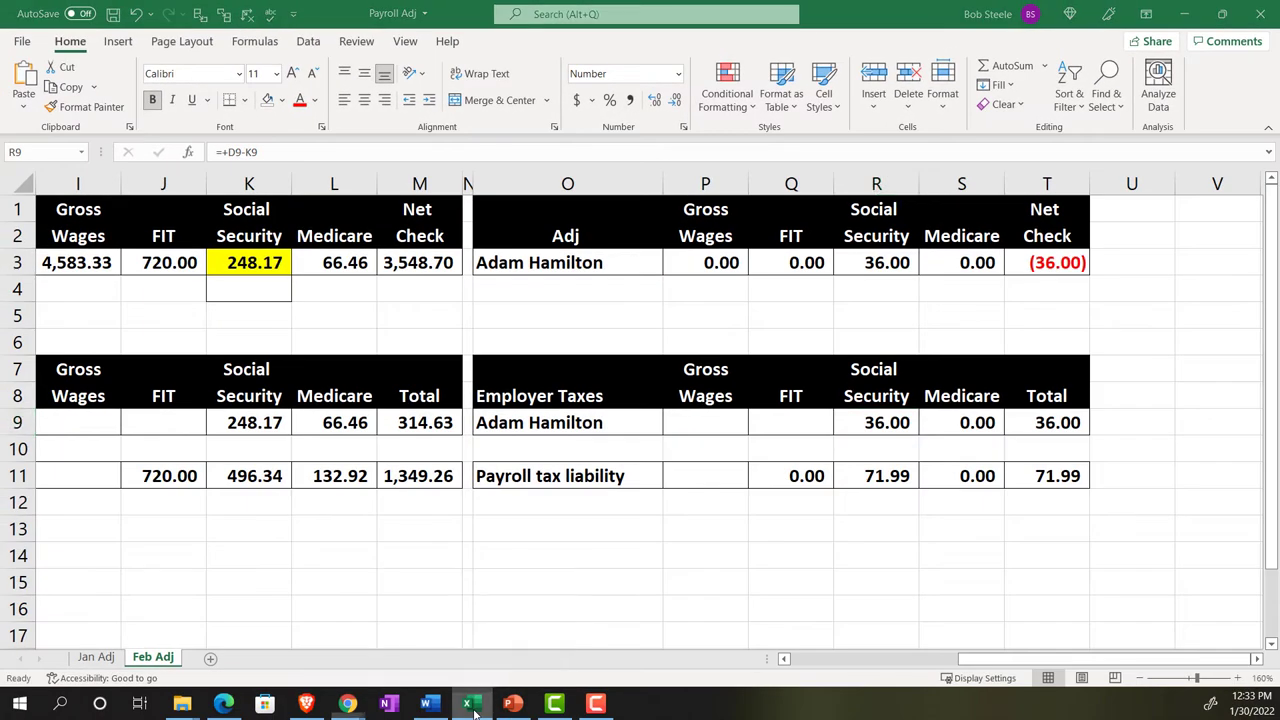
# Switch to QuickBooks Online in Chrome, return to the chart of accounts and open the register for Federal Taxes (941/944)
pyautogui.click(348, 703)
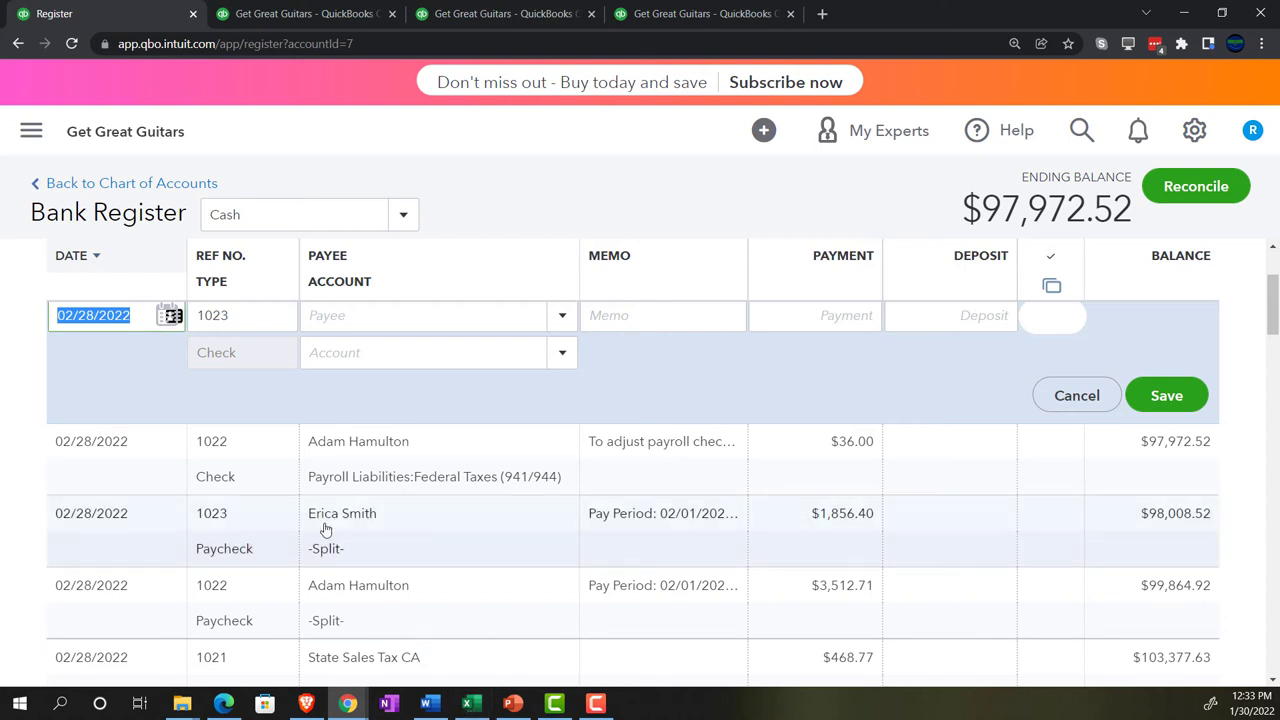
pyautogui.click(85, 184)
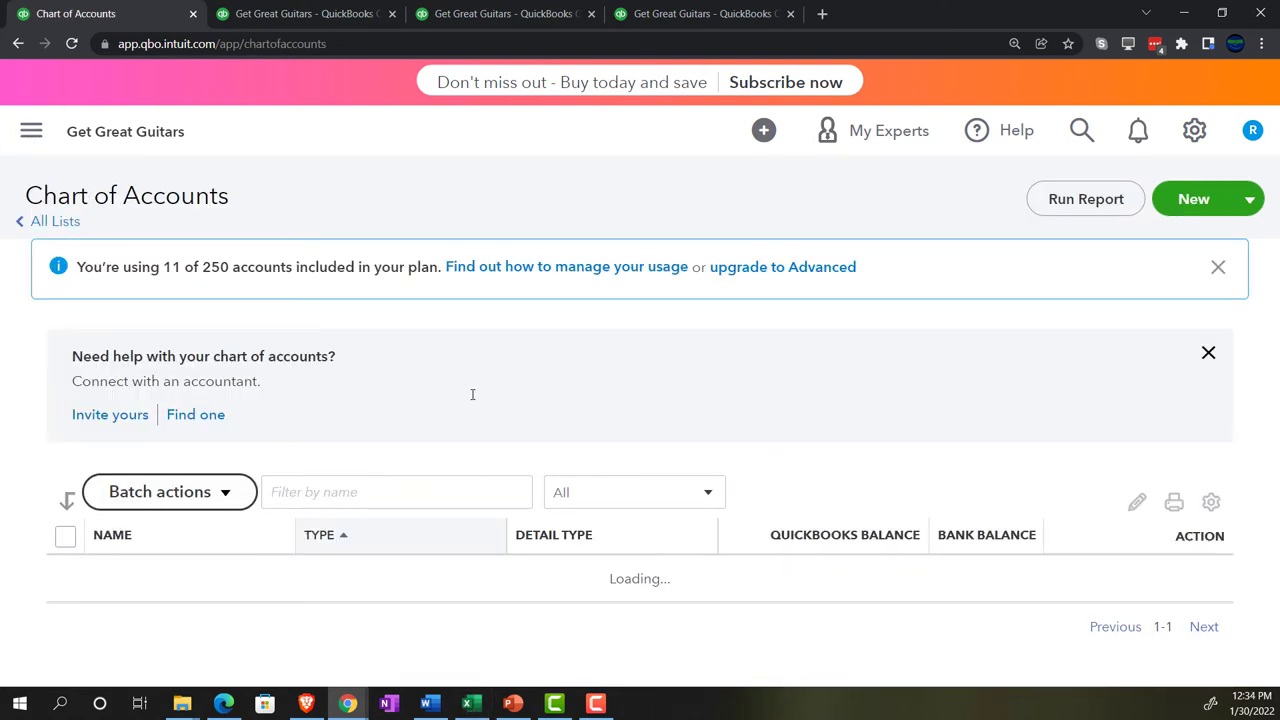
pyautogui.scroll(-1, 490, 415)
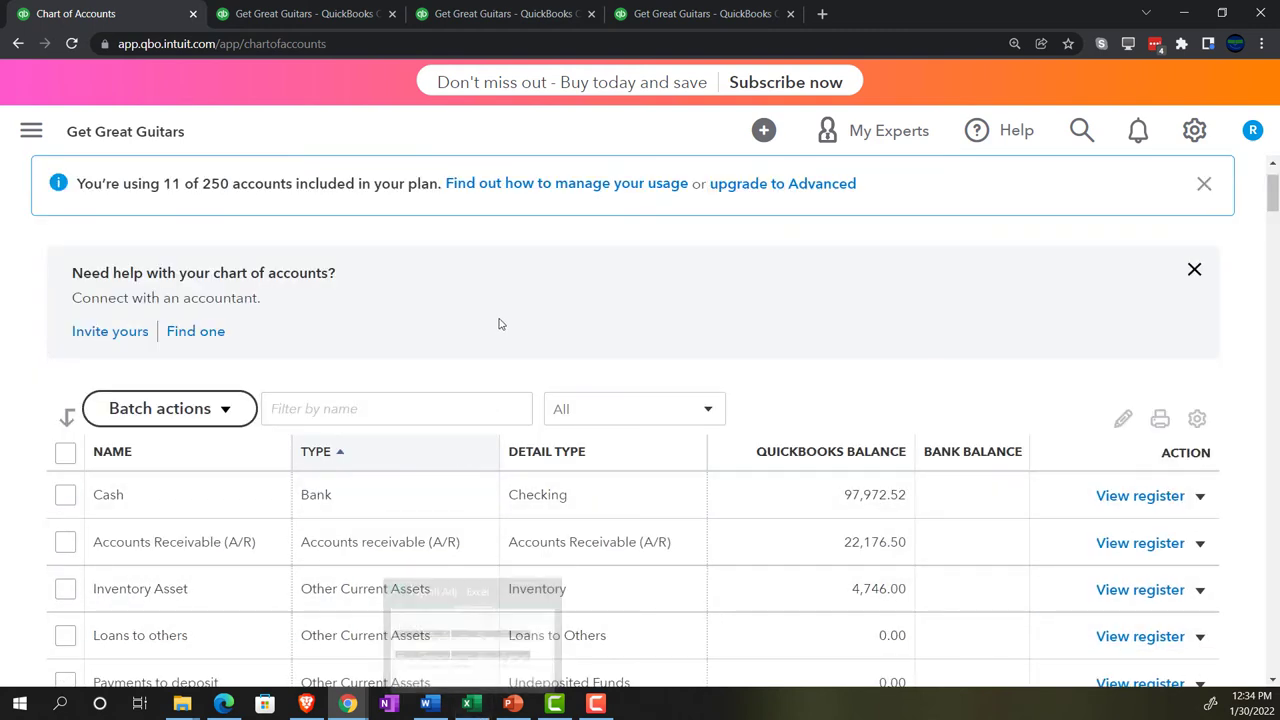
pyautogui.scroll(-3, 492, 331)
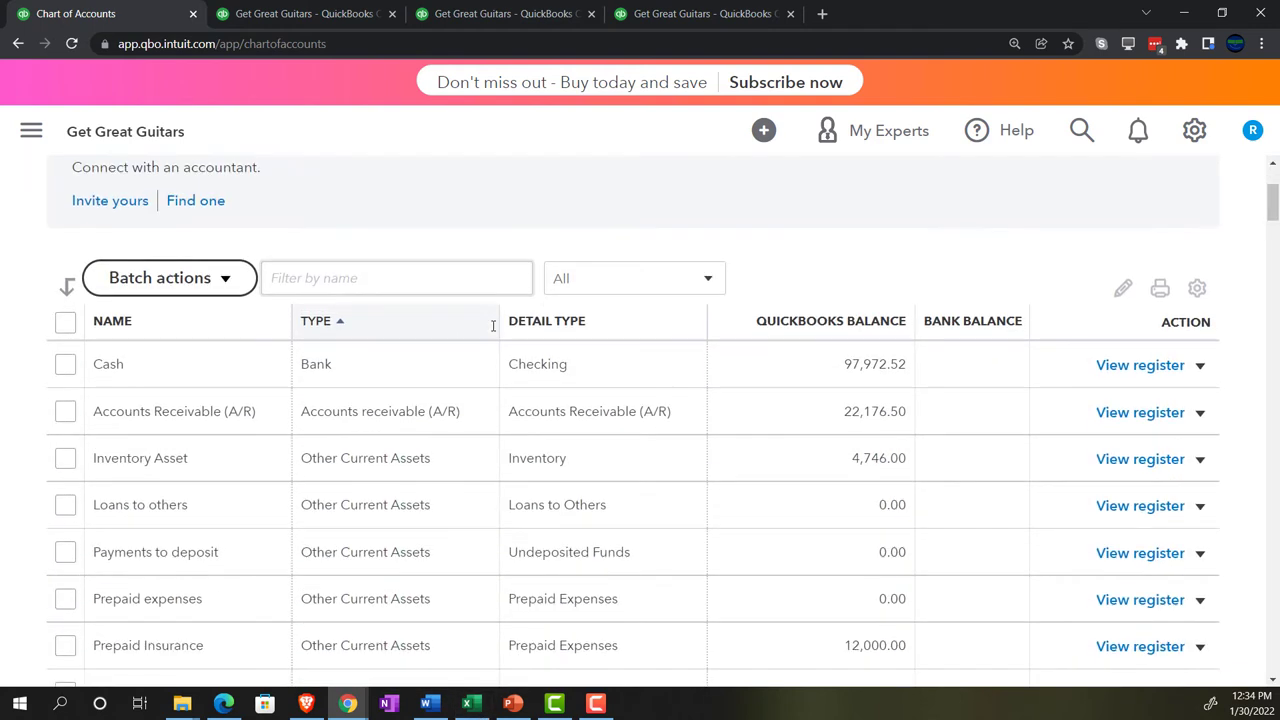
pyautogui.scroll(-2, 492, 328)
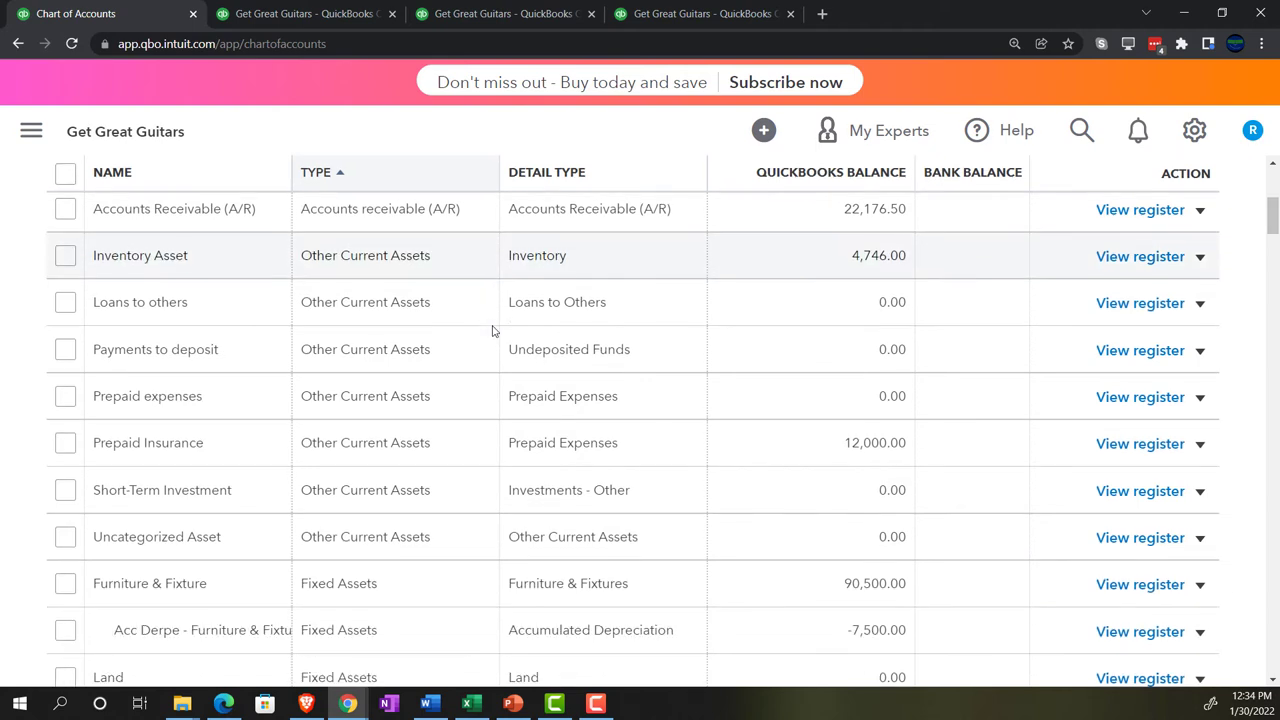
pyautogui.scroll(-3, 492, 331)
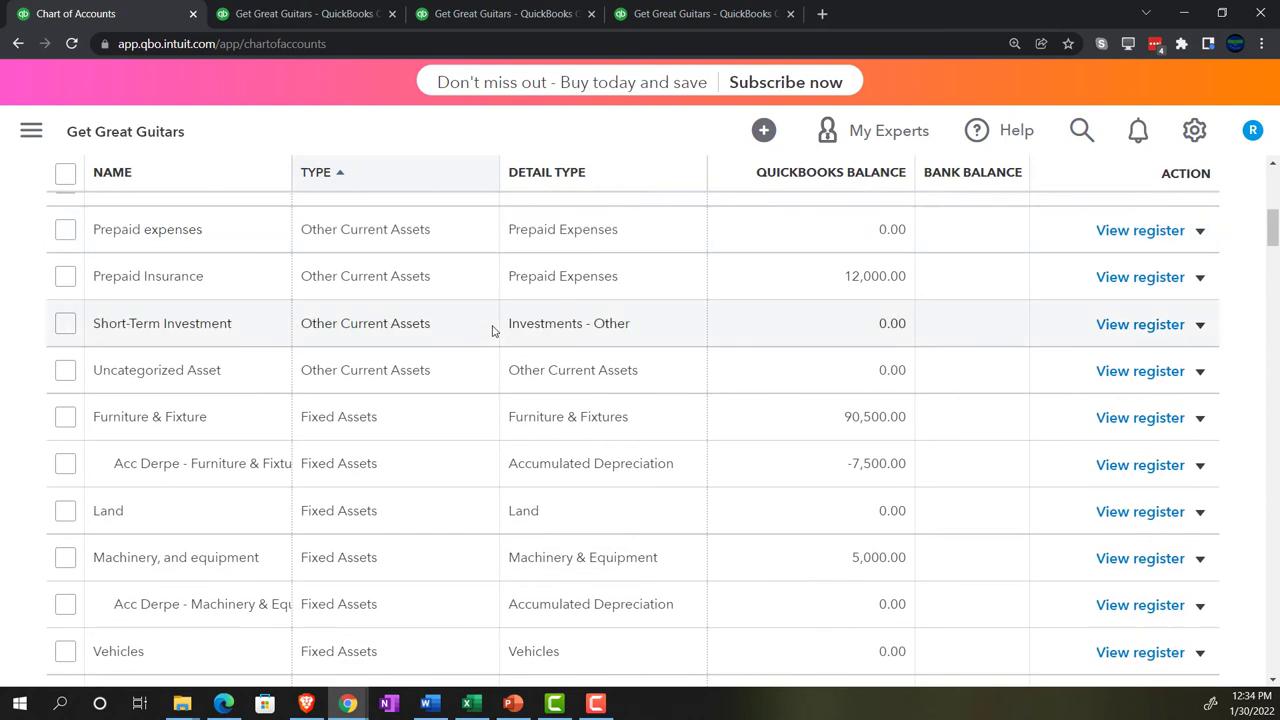
pyautogui.scroll(-1, 491, 331)
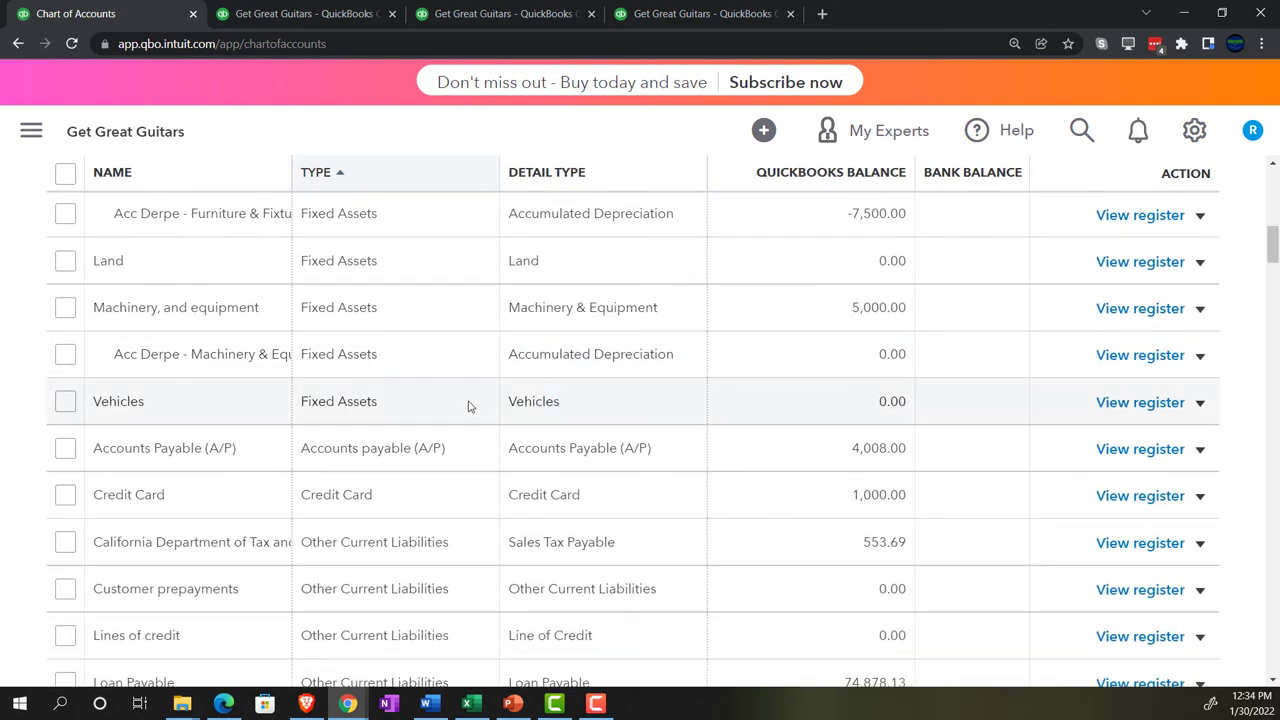
pyautogui.scroll(-2, 440, 403)
pyautogui.scroll(-6, 438, 400)
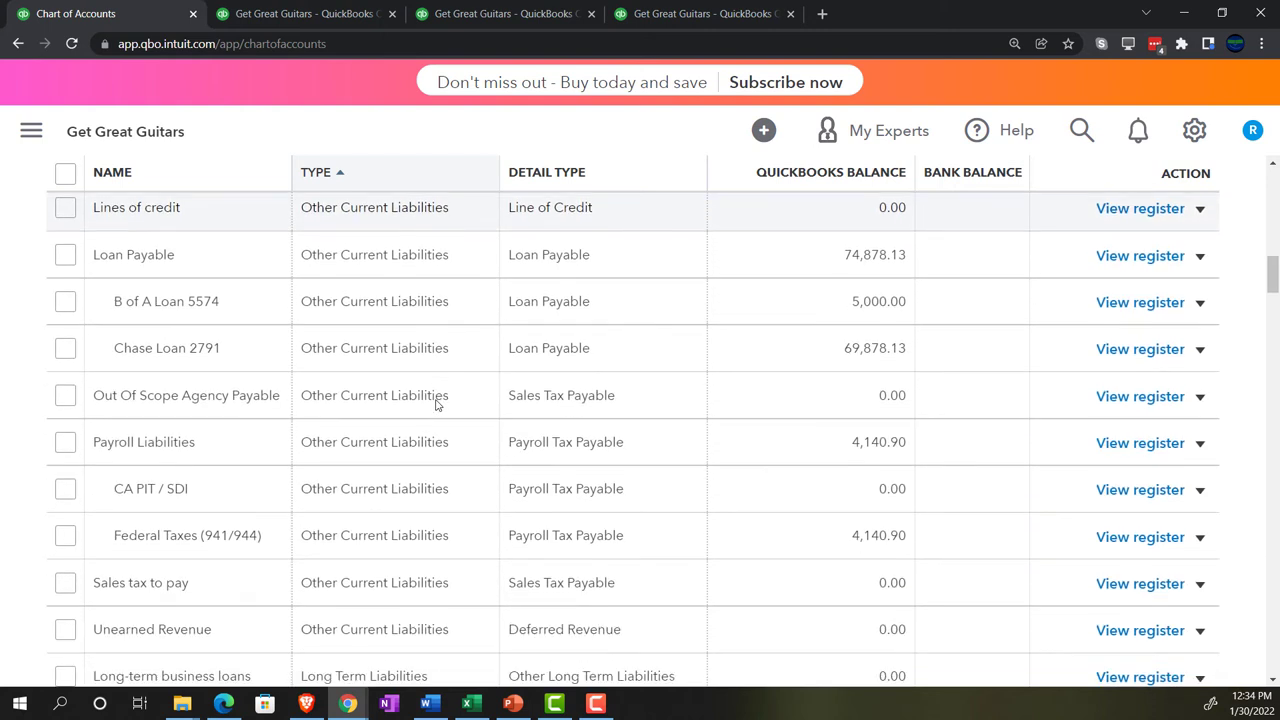
pyautogui.scroll(-1, 437, 403)
pyautogui.scroll(1, 435, 403)
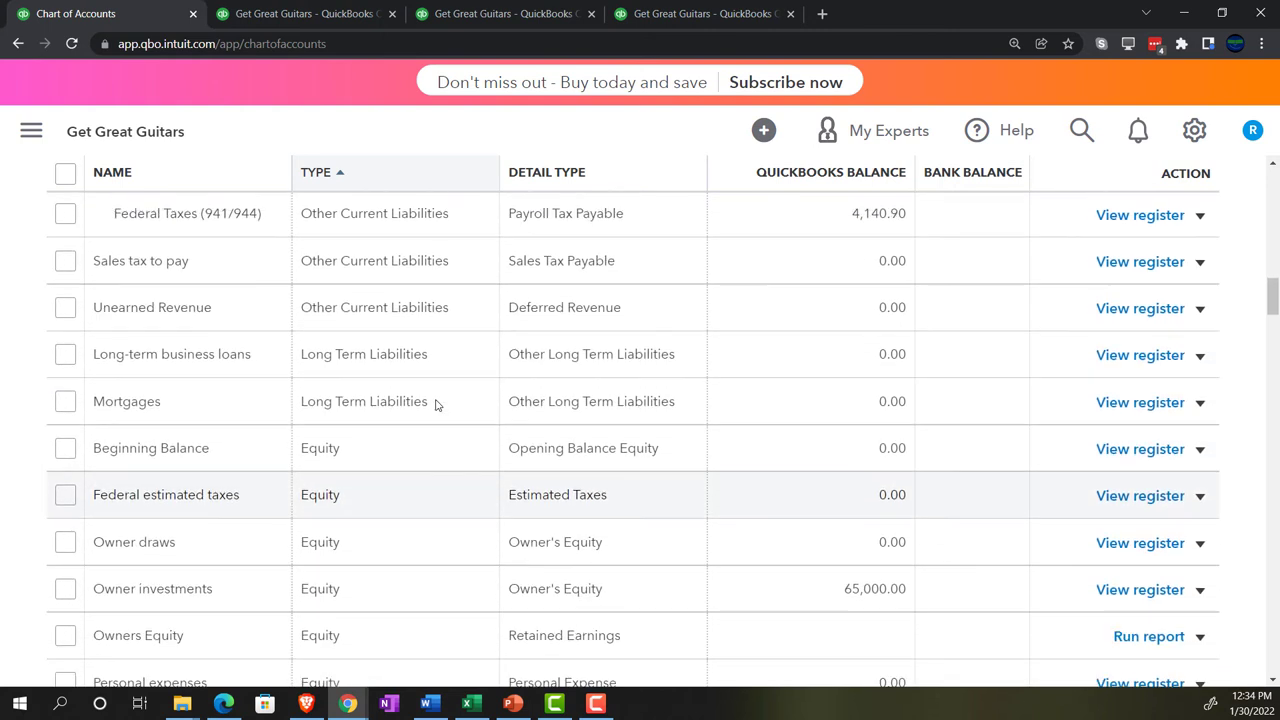
pyautogui.scroll(3, 435, 404)
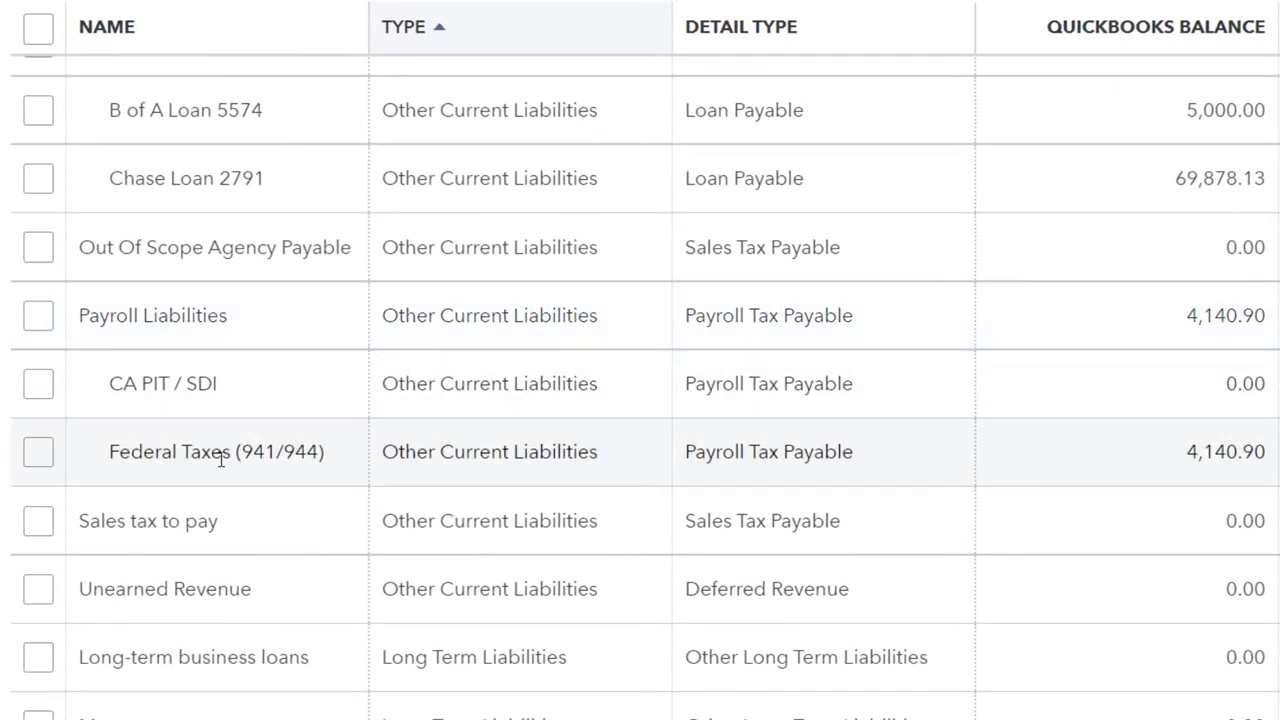
pyautogui.click(929, 459)
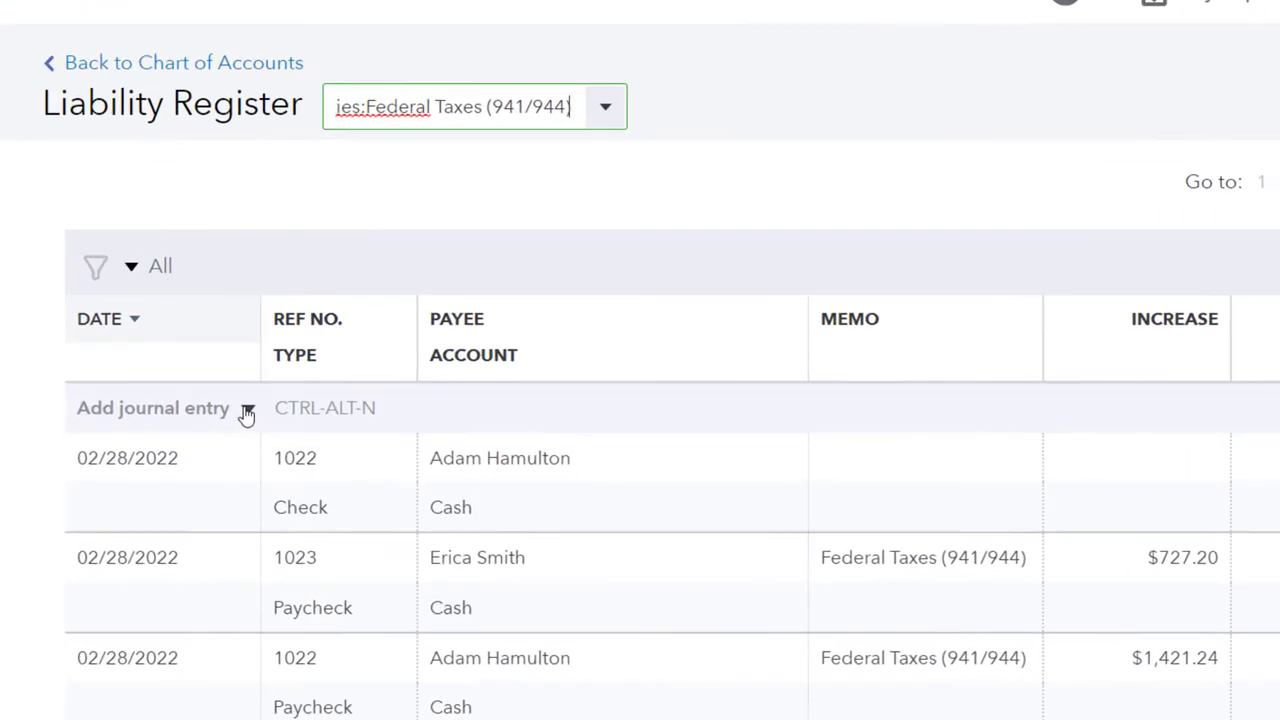
# Add a journal entry to the Federal Taxes (941/944) liability register, dated 02/28/2022
pyautogui.click(187, 430)
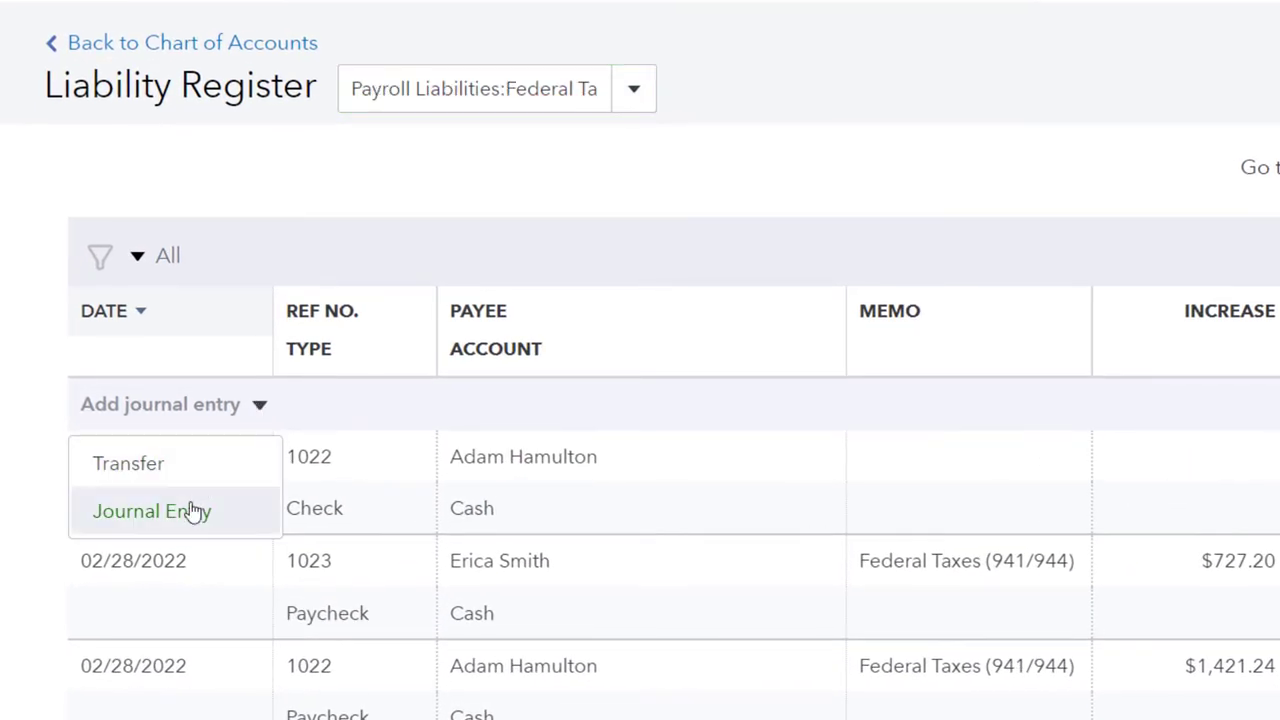
pyautogui.click(193, 511)
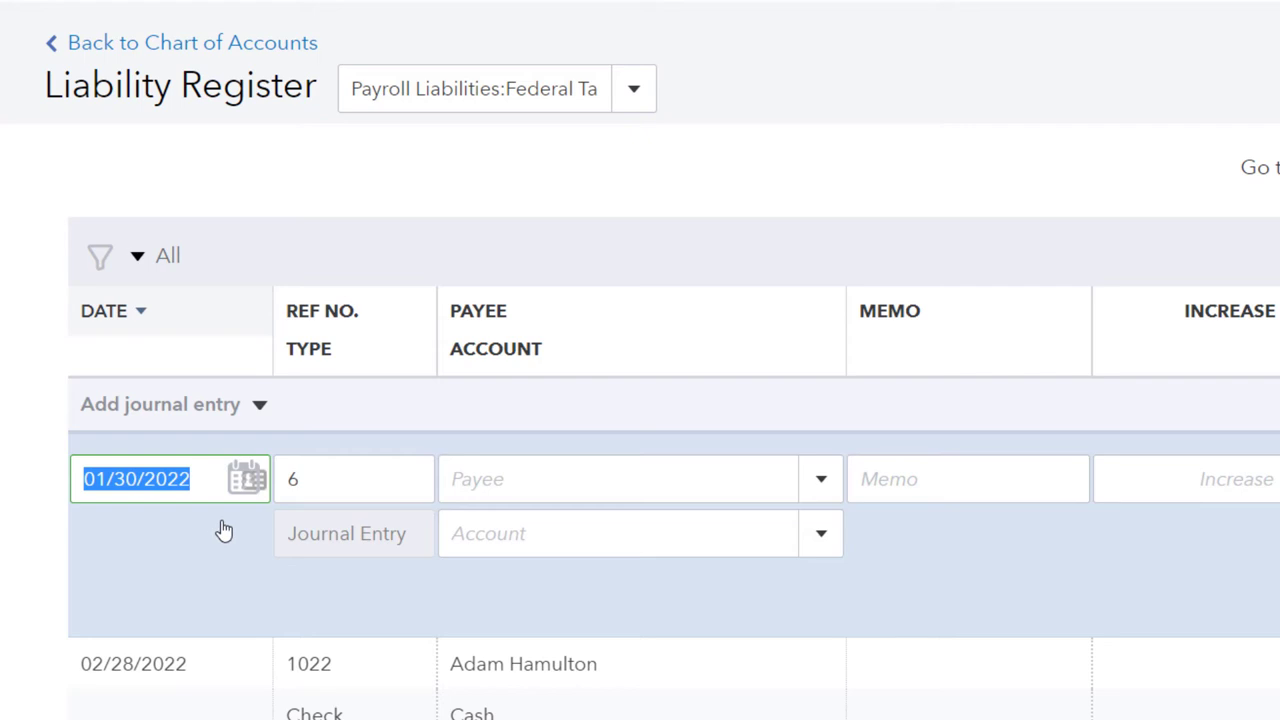
pyautogui.write('02/28/202')
pyautogui.press('Tab')
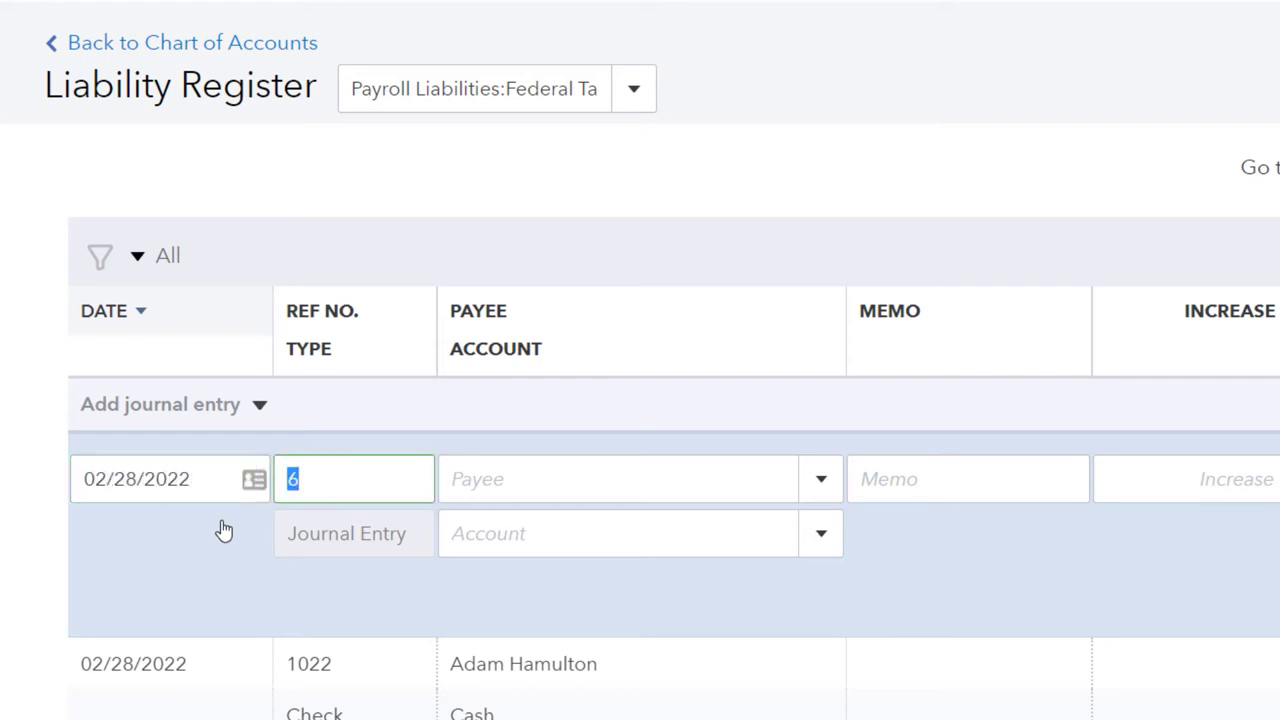
# Enter the memo "To adjust payroll for practice problem" for the new journal entry, leaving the payee blank
pyautogui.press('Tab')
pyautogui.press('Tab')
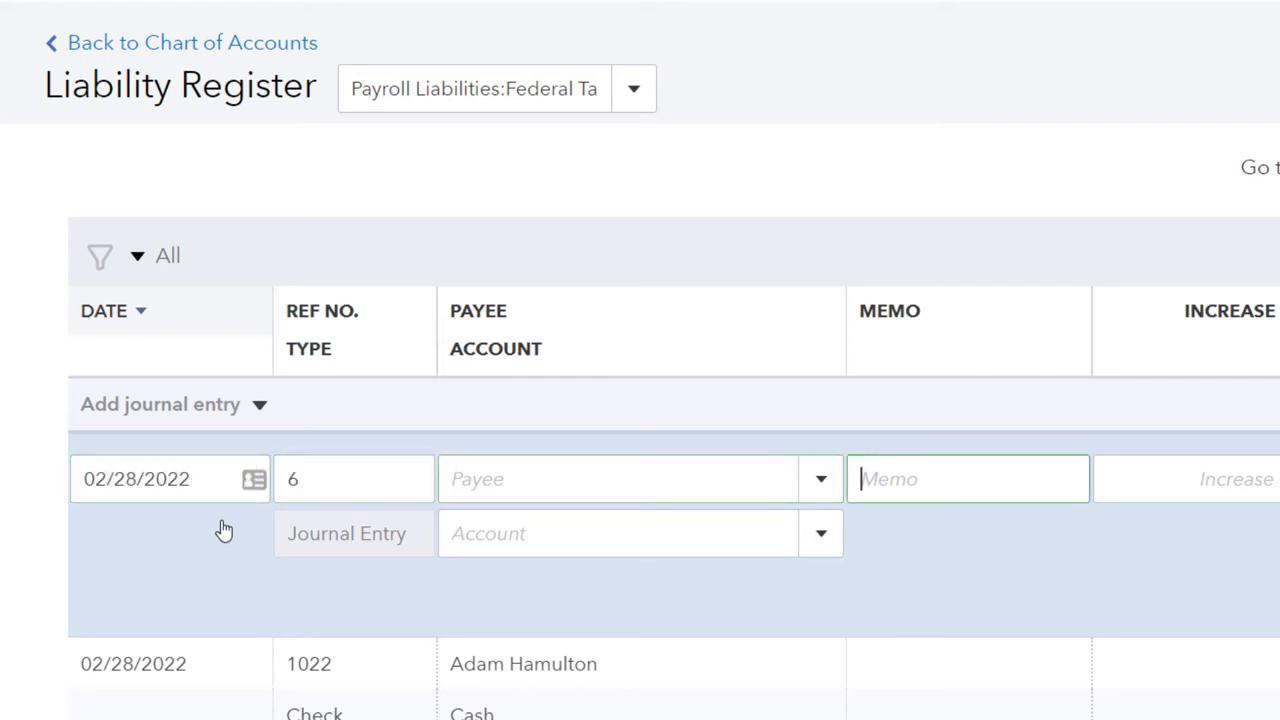
pyautogui.write('To adjus')
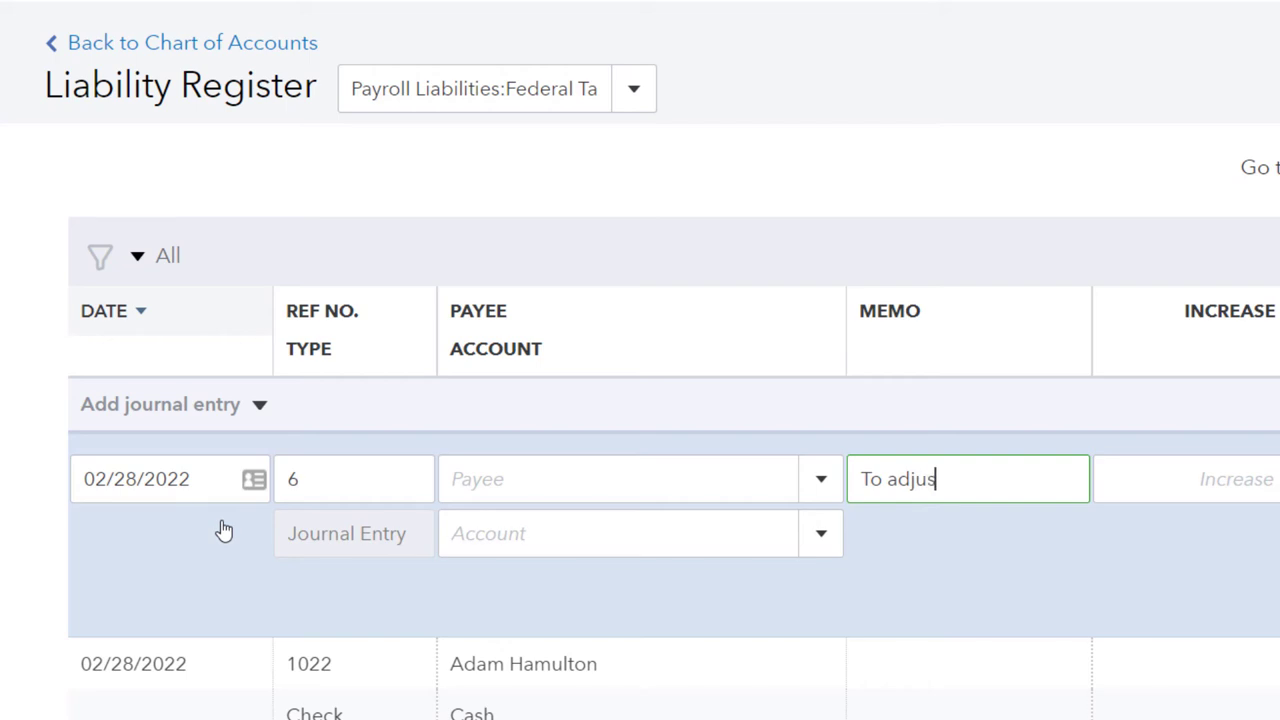
pyautogui.write('t payroll for p')
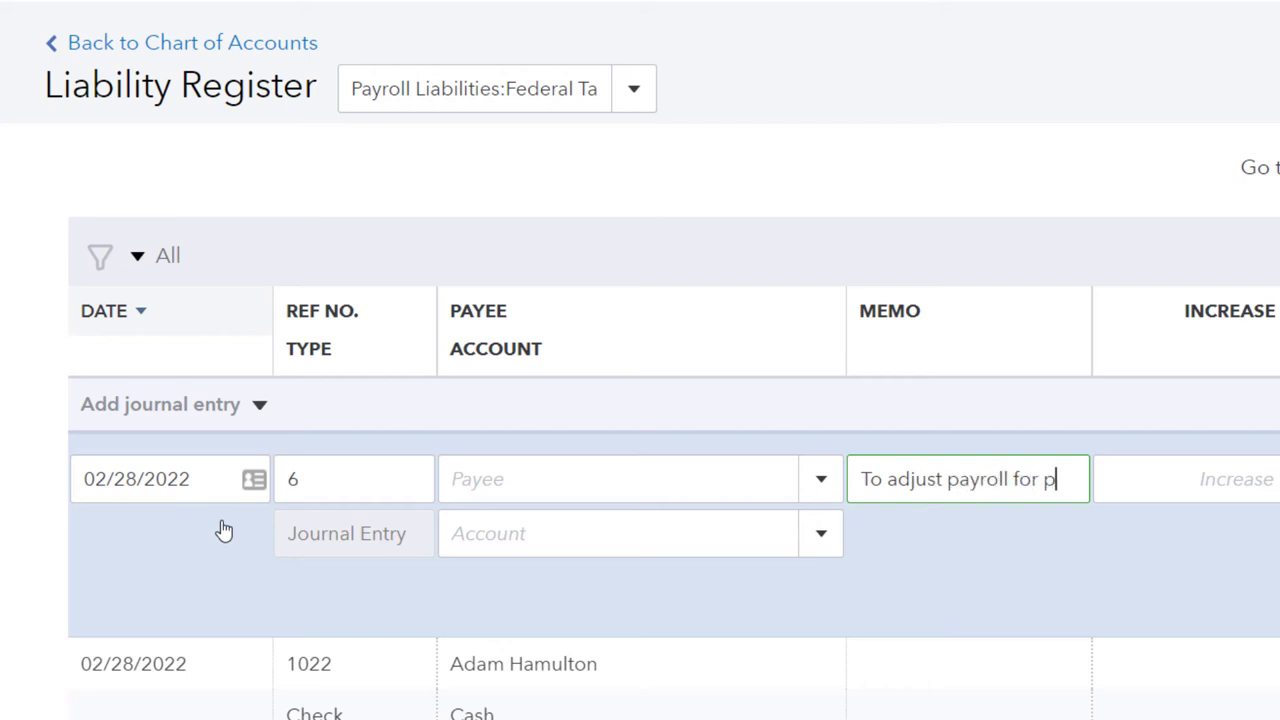
pyautogui.write('racateic')
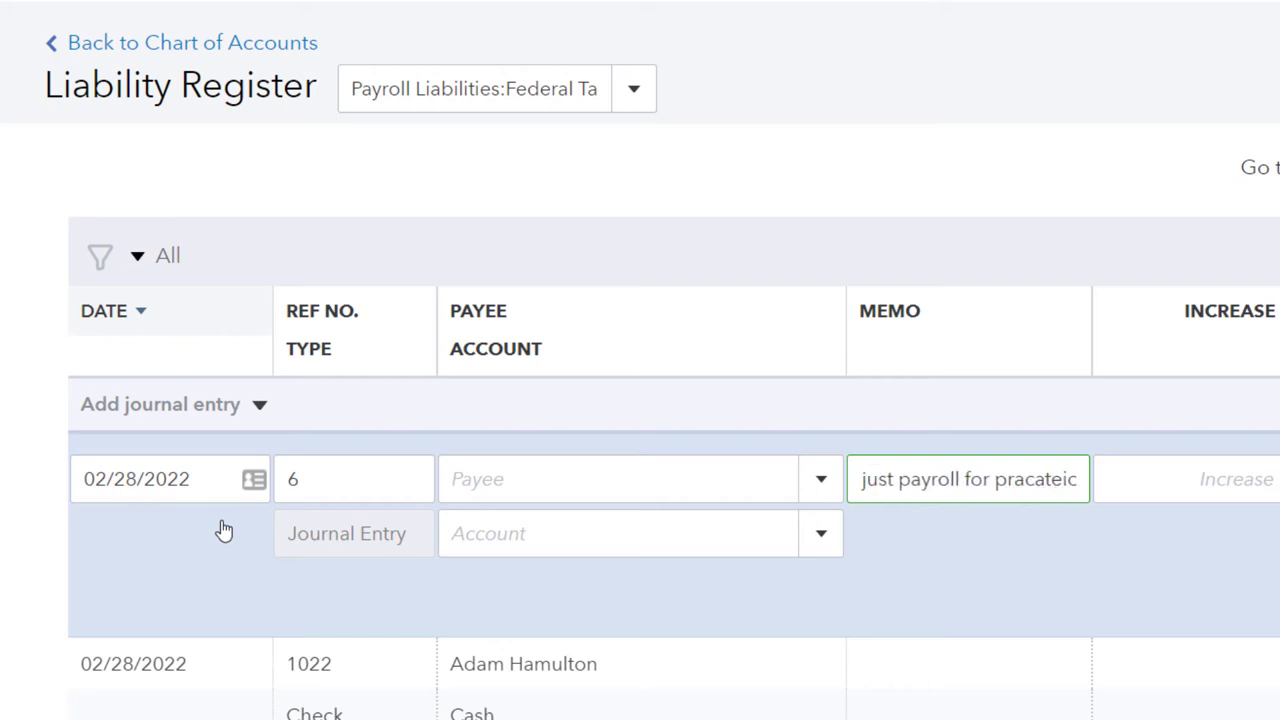
pyautogui.press('BackSpace')
pyautogui.press('BackSpace')
pyautogui.press('BackSpace')
pyautogui.write('ice')
pyautogui.press('BackSpace')
pyautogui.press('BackSpace')
pyautogui.press('BackSpace')
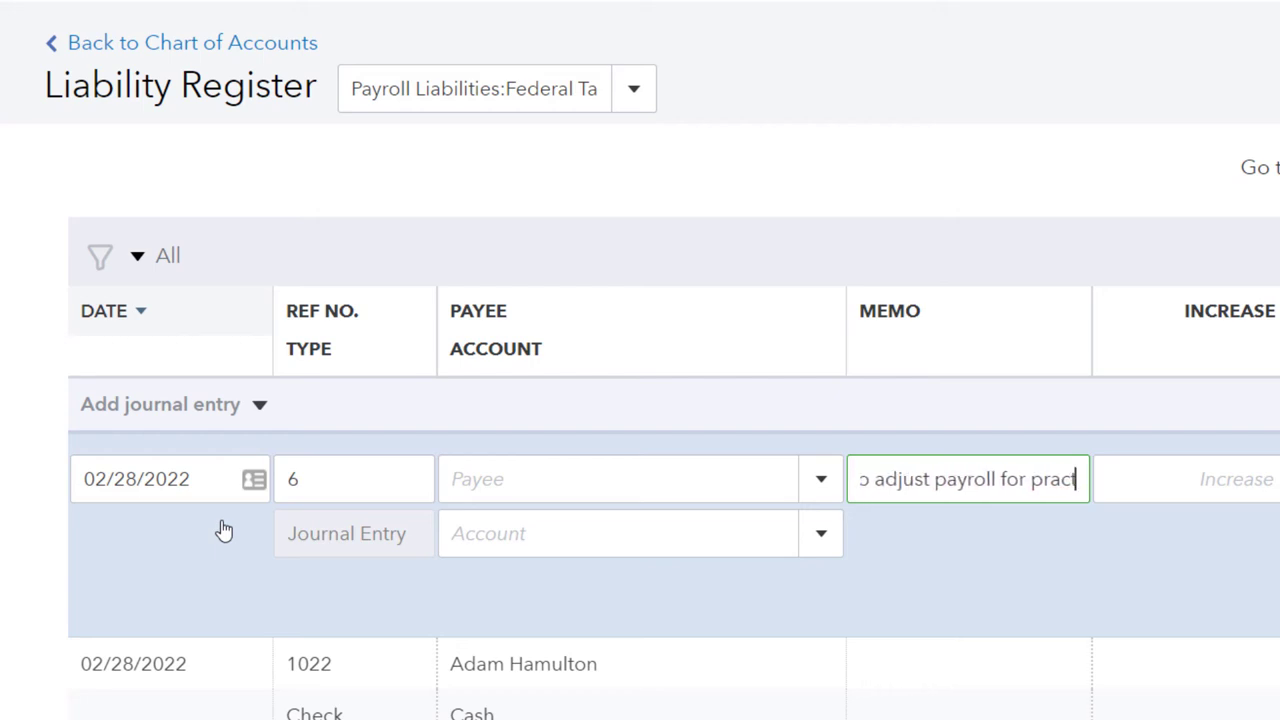
pyautogui.write('tice problem be')
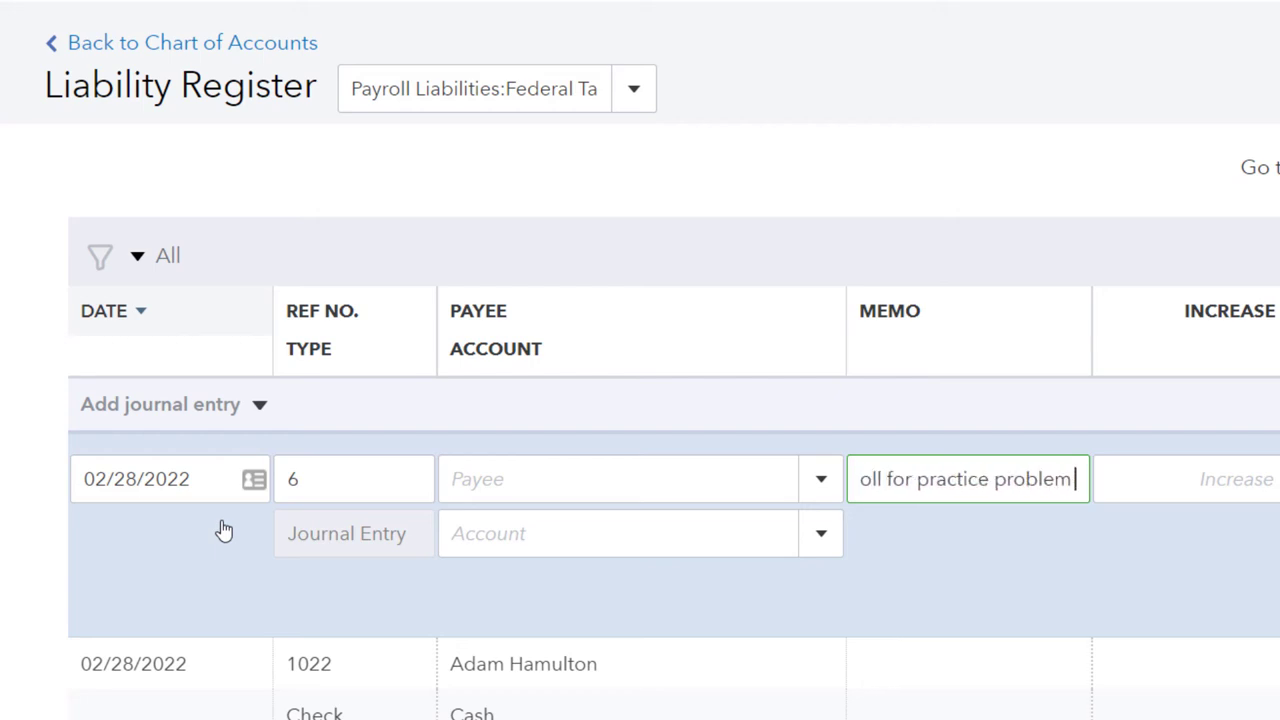
pyautogui.press('BackSpace')
pyautogui.press('BackSpace')
pyautogui.press('BackSpace')
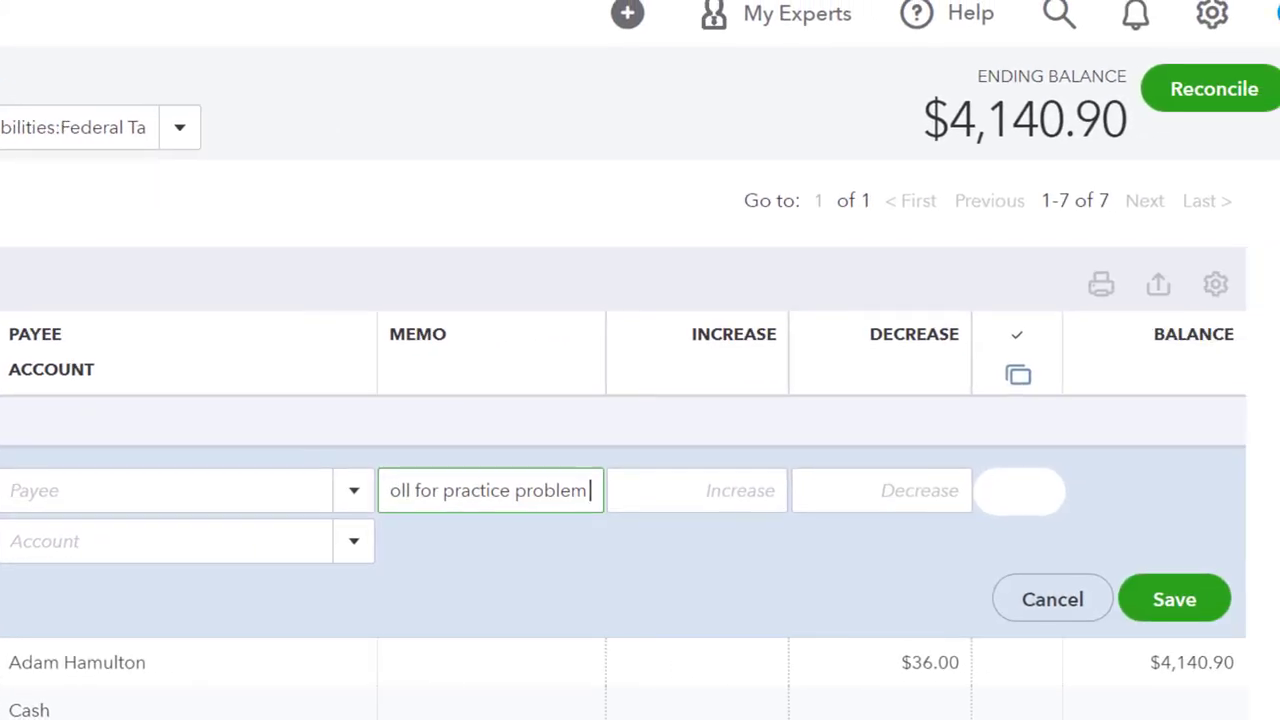
pyautogui.press('Tab')
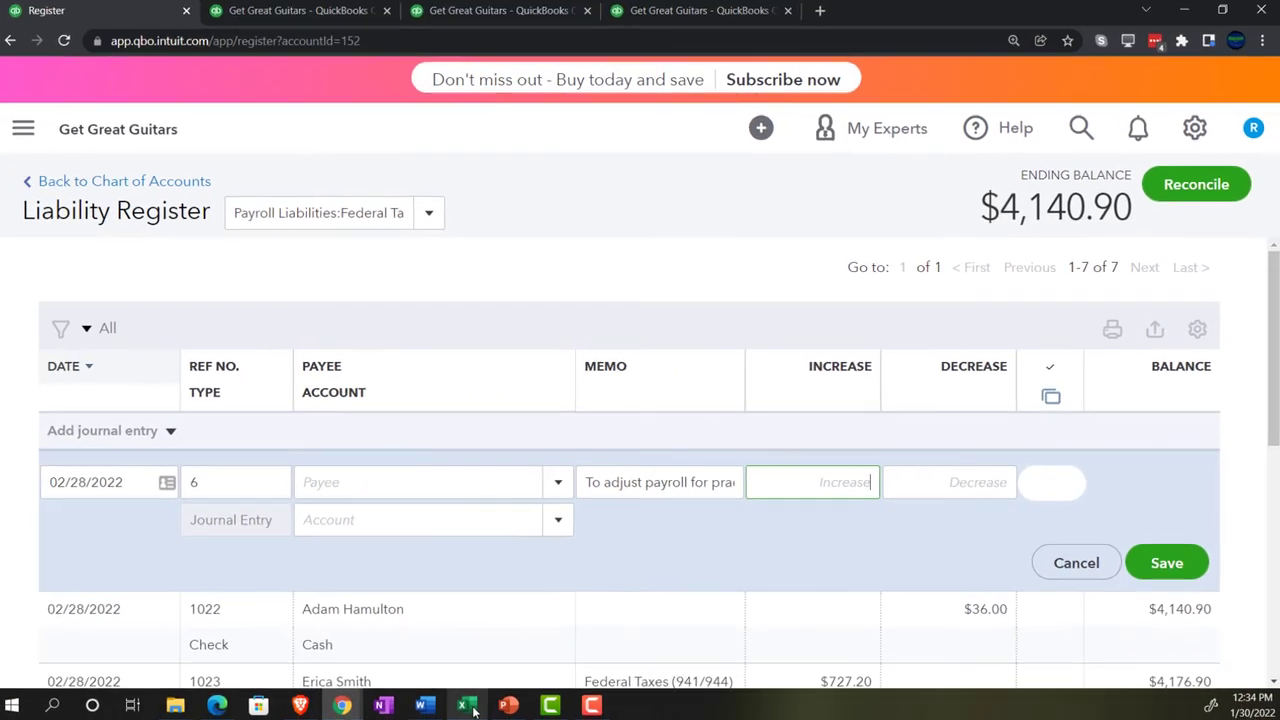
# Consult the employer tax adjustment in the Excel workbook and set the journal entry's decrease to 36.00
pyautogui.moveTo(478, 708)
pyautogui.click(470, 640)
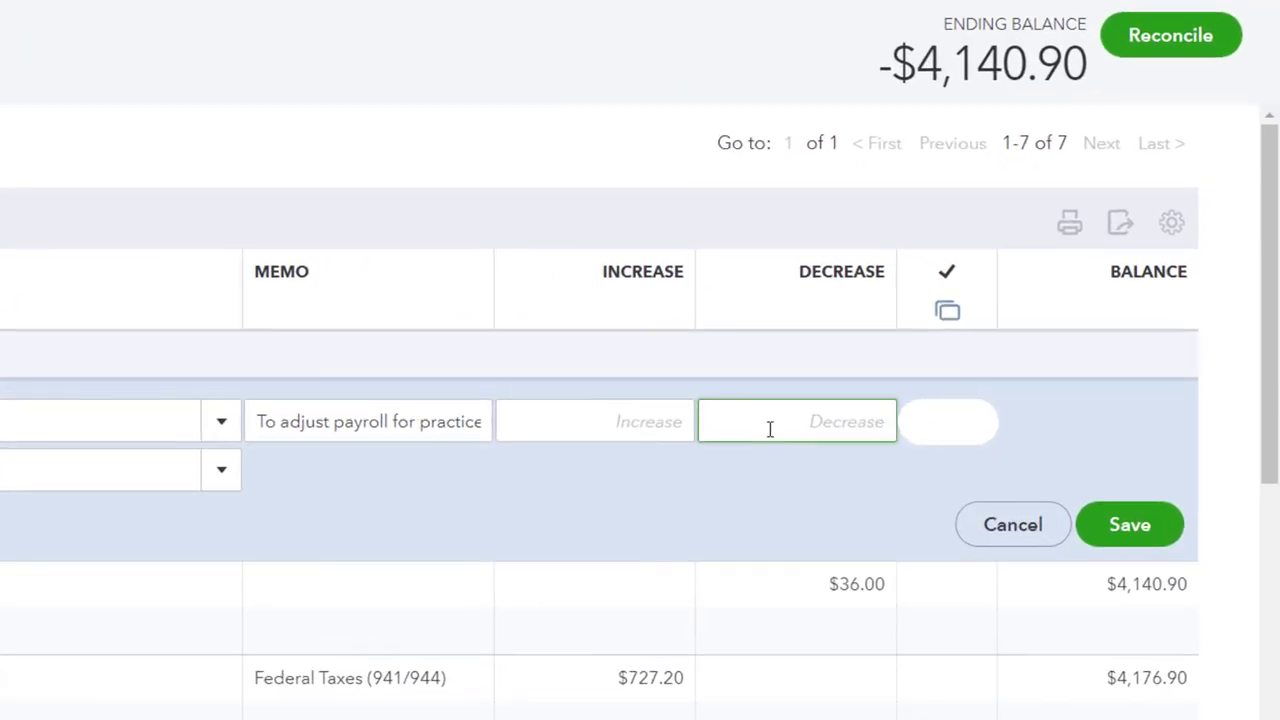
pyautogui.write('36')
pyautogui.press('Tab')
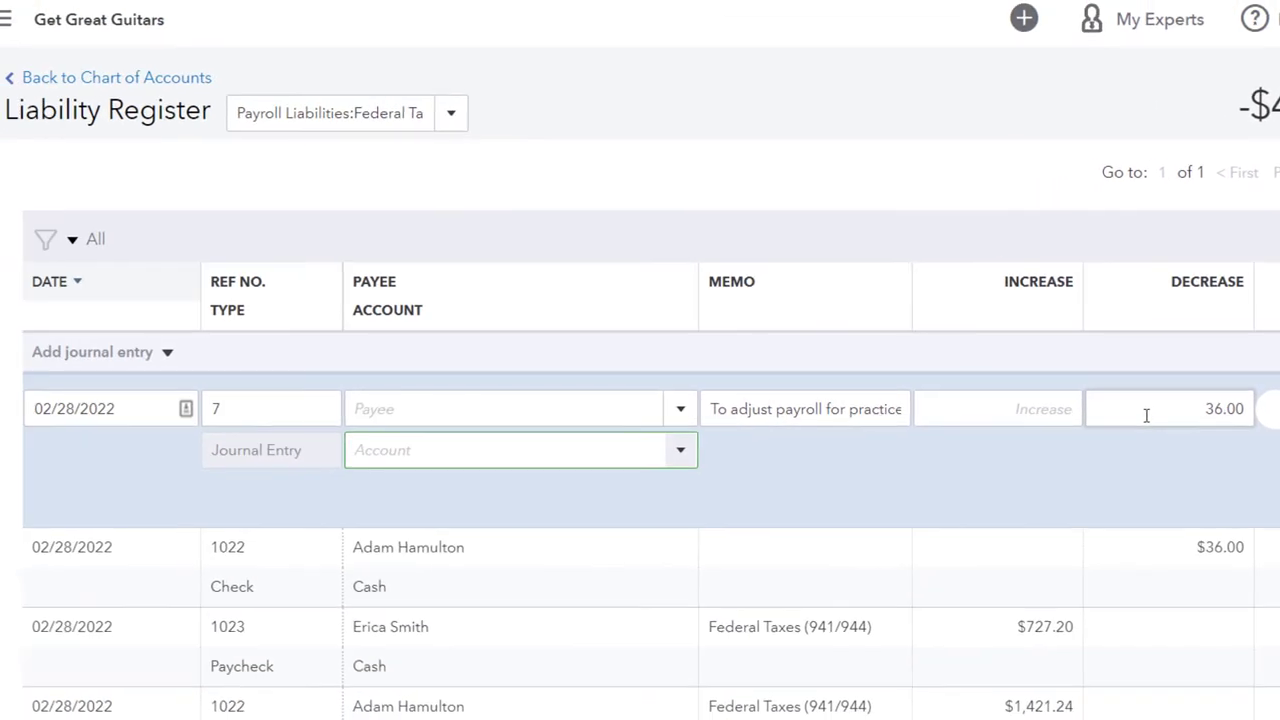
# Assign the journal entry to the Taxes paid:Payroll taxes account and save it
pyautogui.write('payroll expenses')
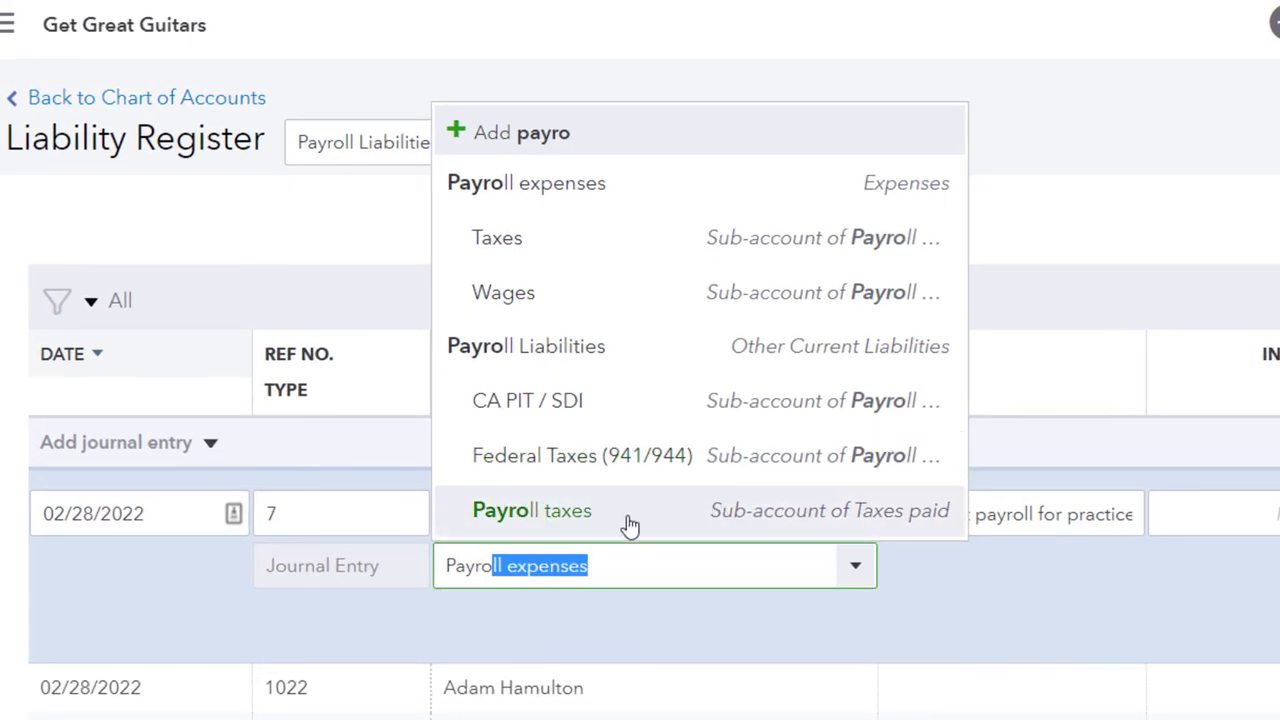
pyautogui.click(630, 523)
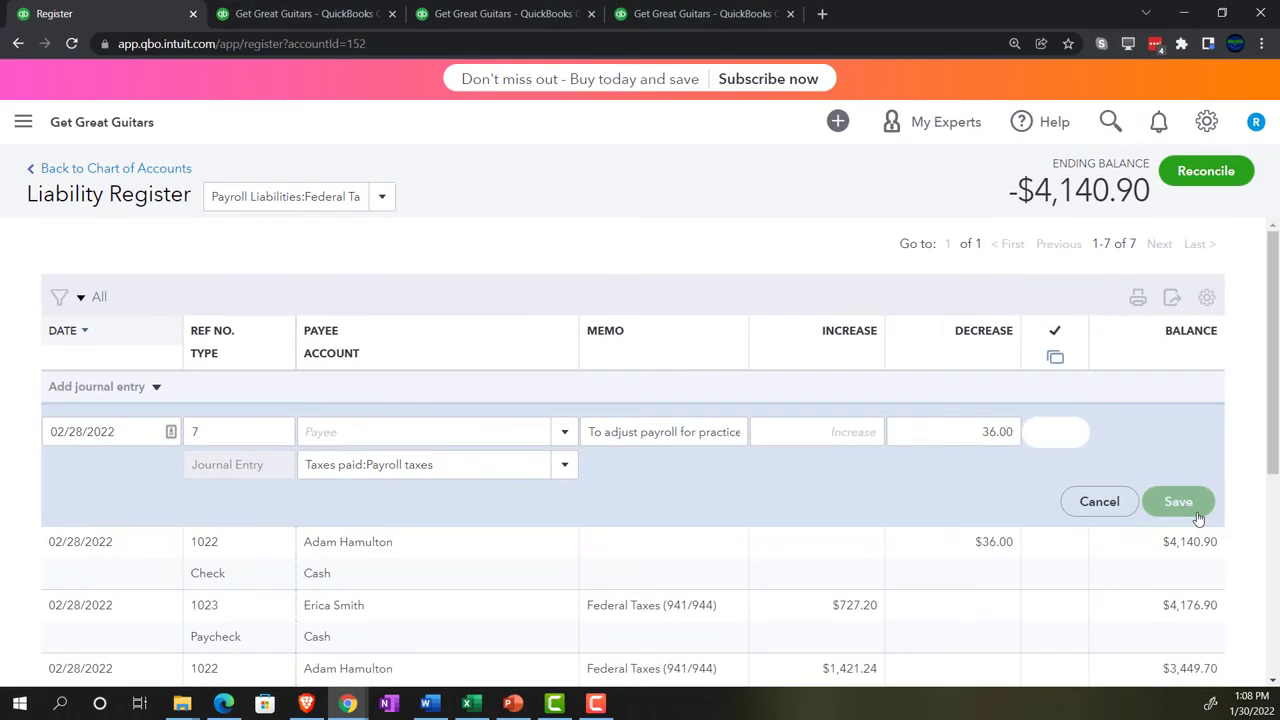
pyautogui.click(1180, 502)
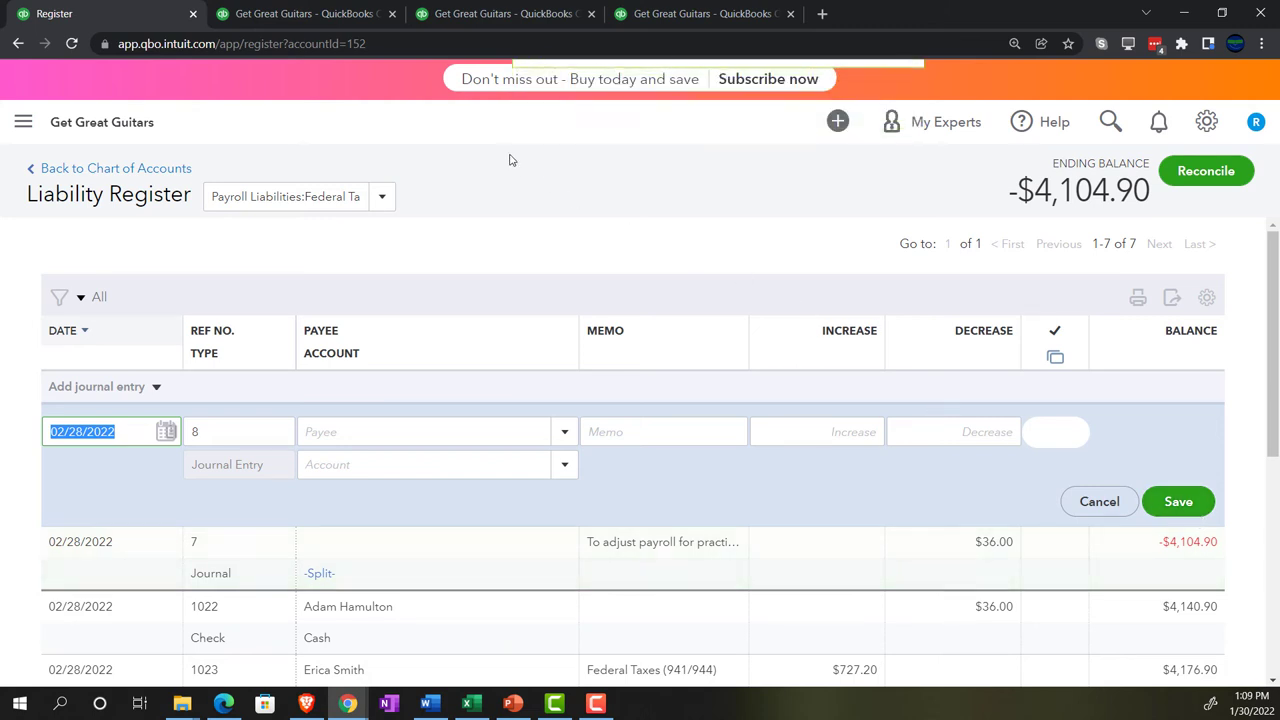
# Return from the transaction report to the Balance Sheet, check the Federal Taxes (941/944) balance and rerun the report
pyautogui.click(302, 14)
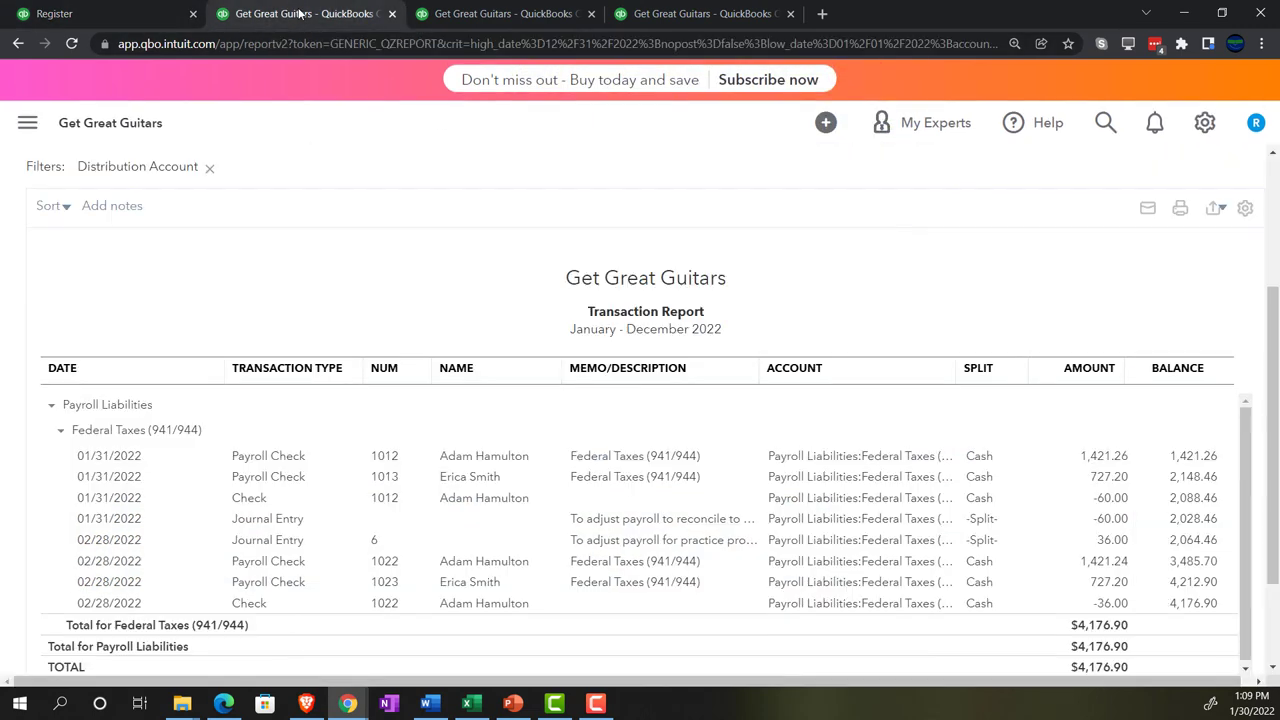
pyautogui.click(118, 220)
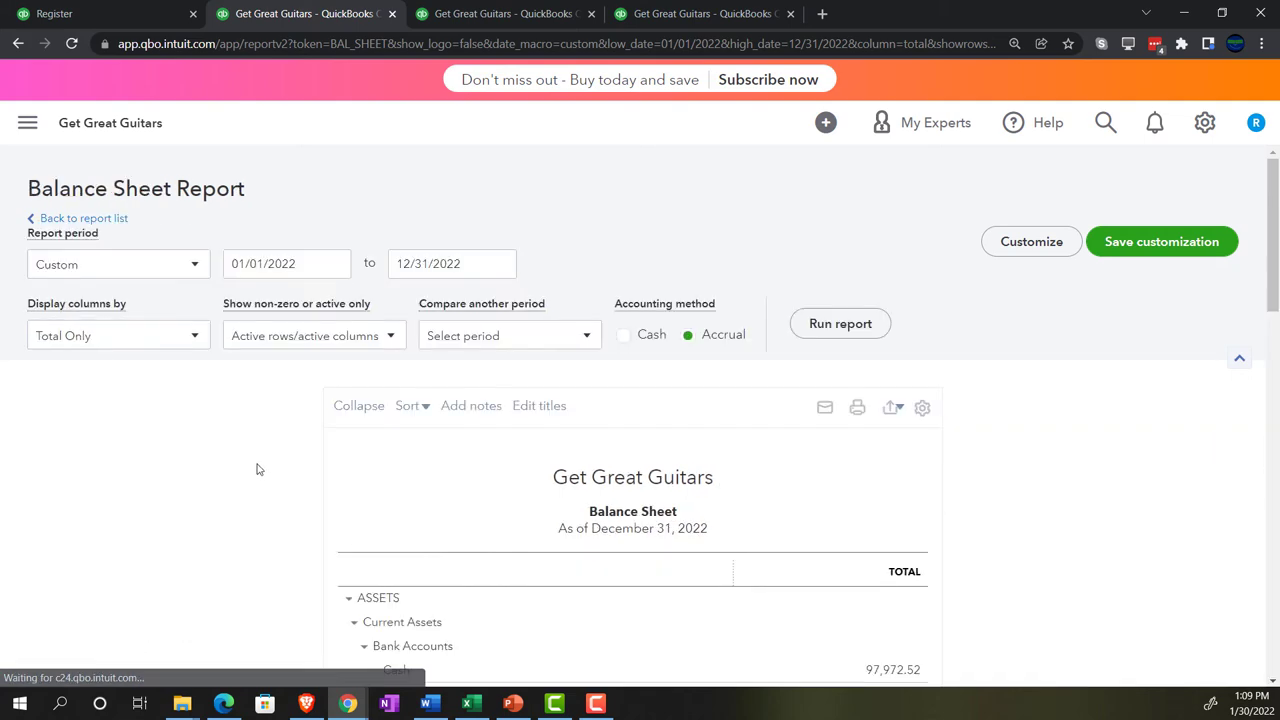
pyautogui.scroll(-10, 257, 460)
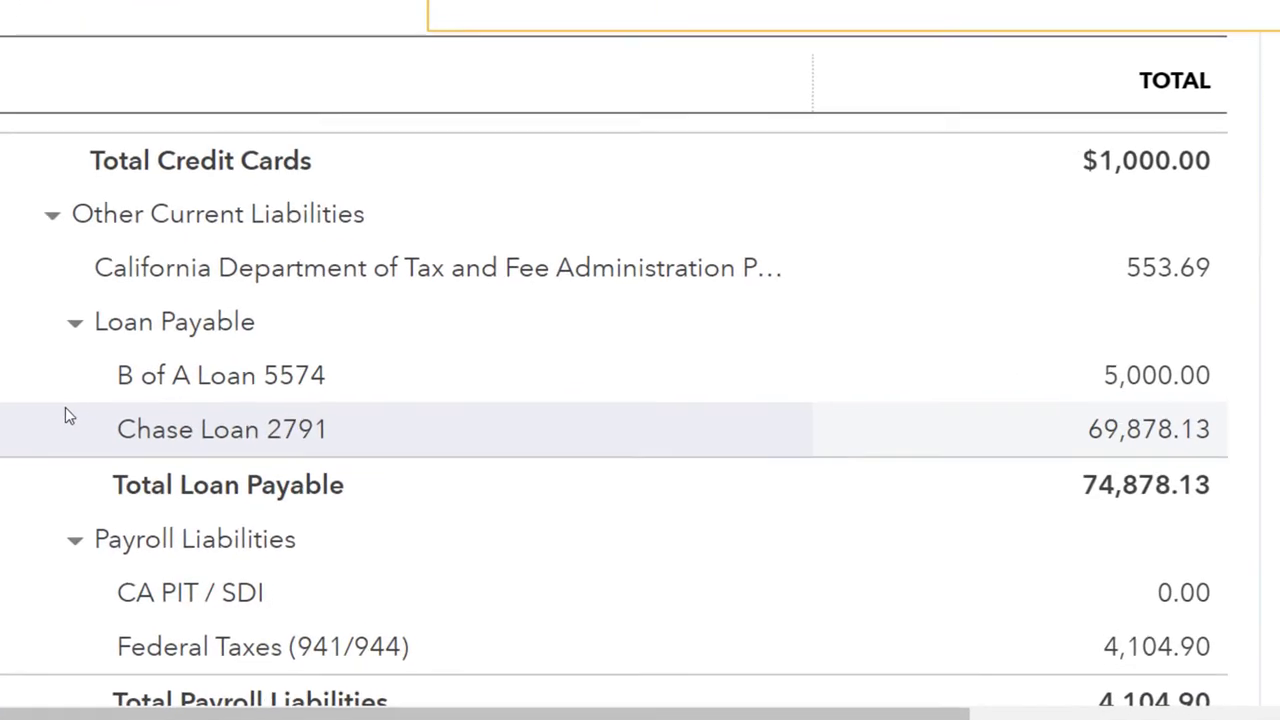
pyautogui.scroll(15, 815, 422)
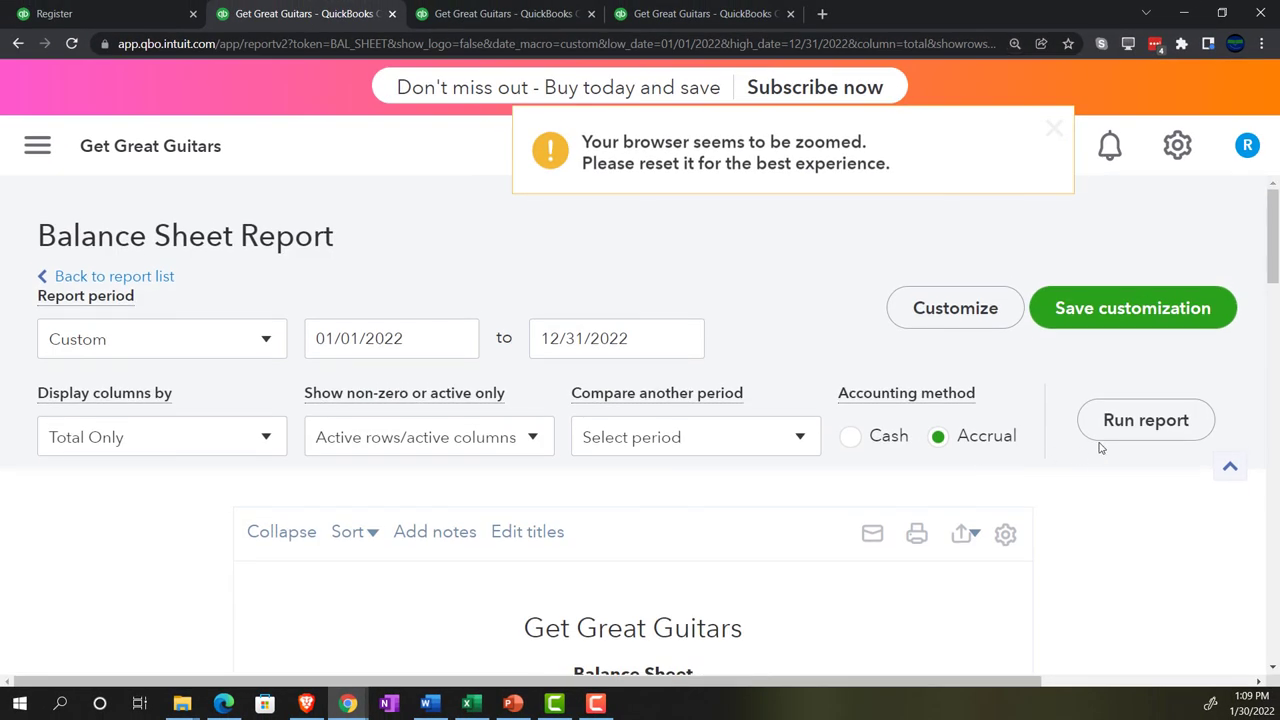
pyautogui.click(1112, 428)
# Open the transaction report behind the Balance Sheet's Cash balance and reduce the browser zoom to 110%
pyautogui.scroll(-4, 357, 434)
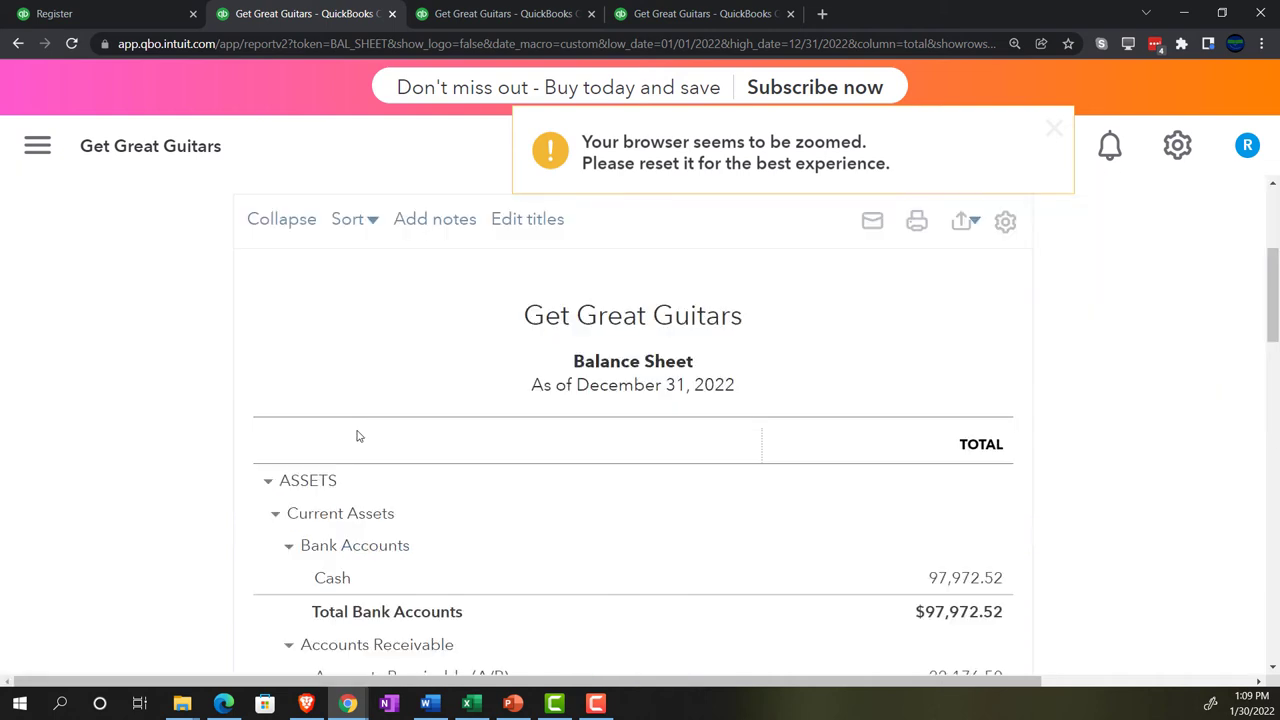
pyautogui.scroll(-1, 223, 468)
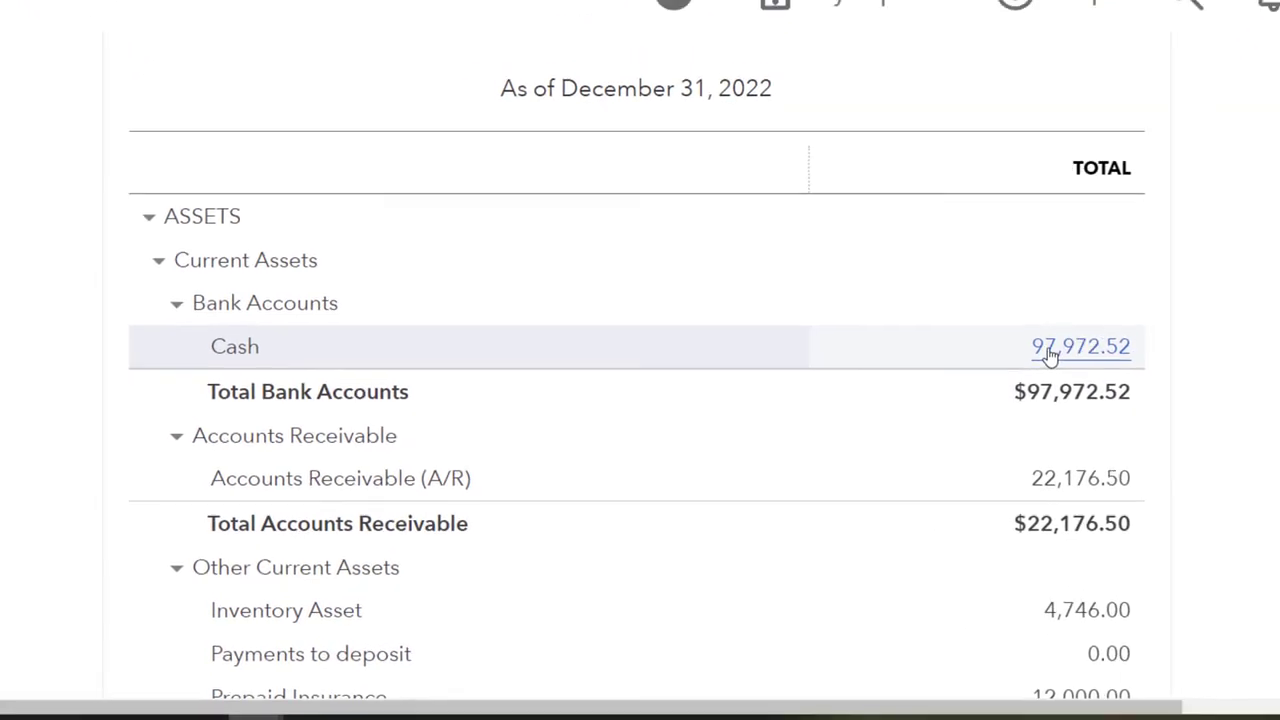
pyautogui.click(1088, 334)
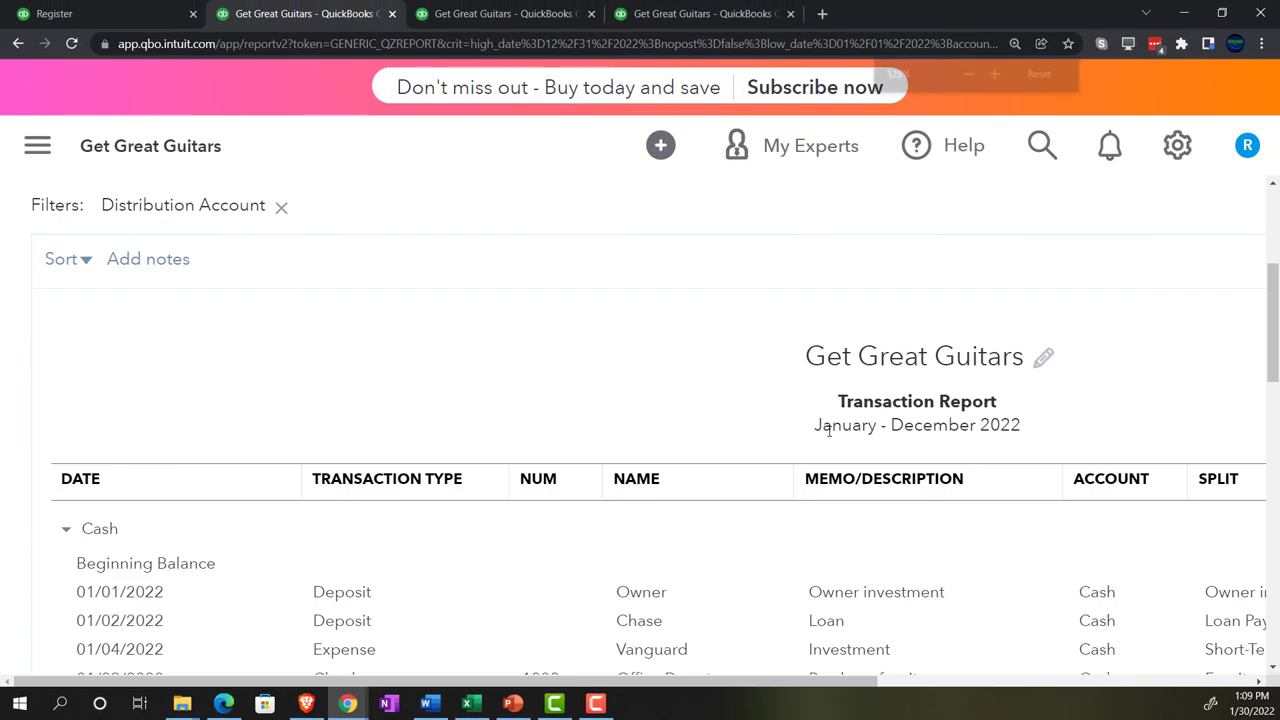
pyautogui.hotkey('ctrl', '-')
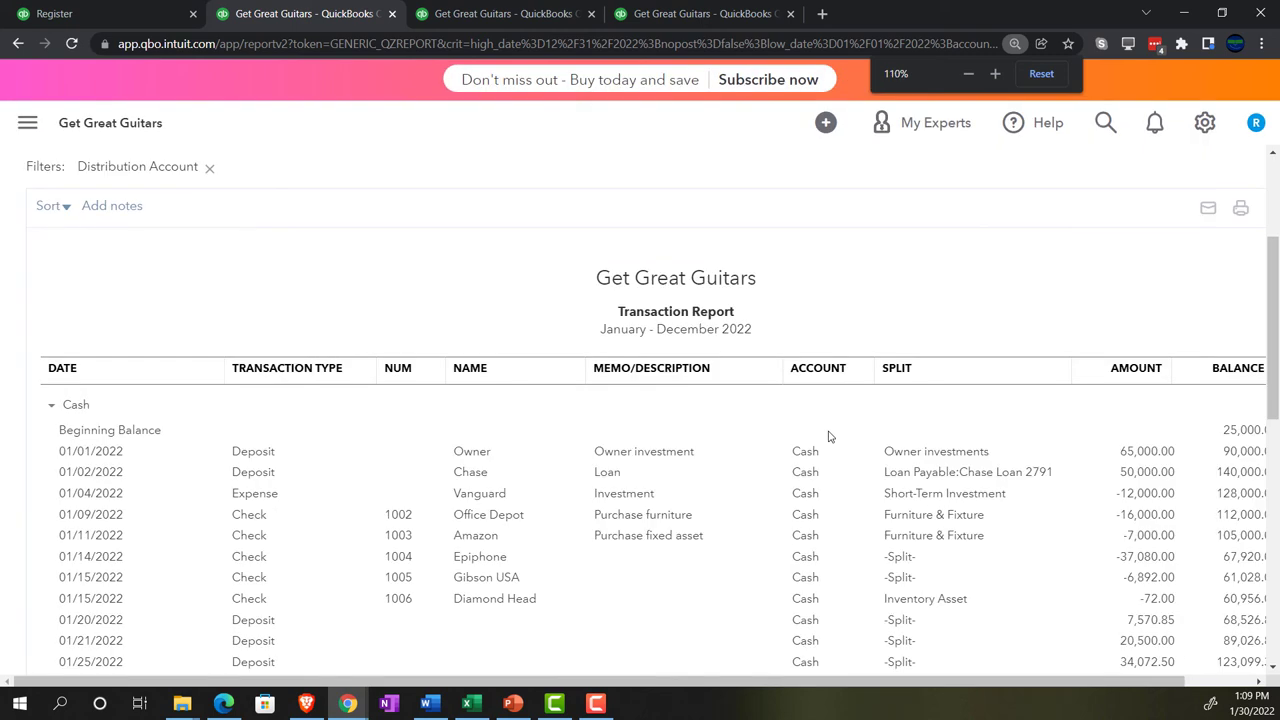
# Review the Cash account's transactions through the February payroll checks and return to the Balance Sheet
pyautogui.scroll(-5, 797, 472)
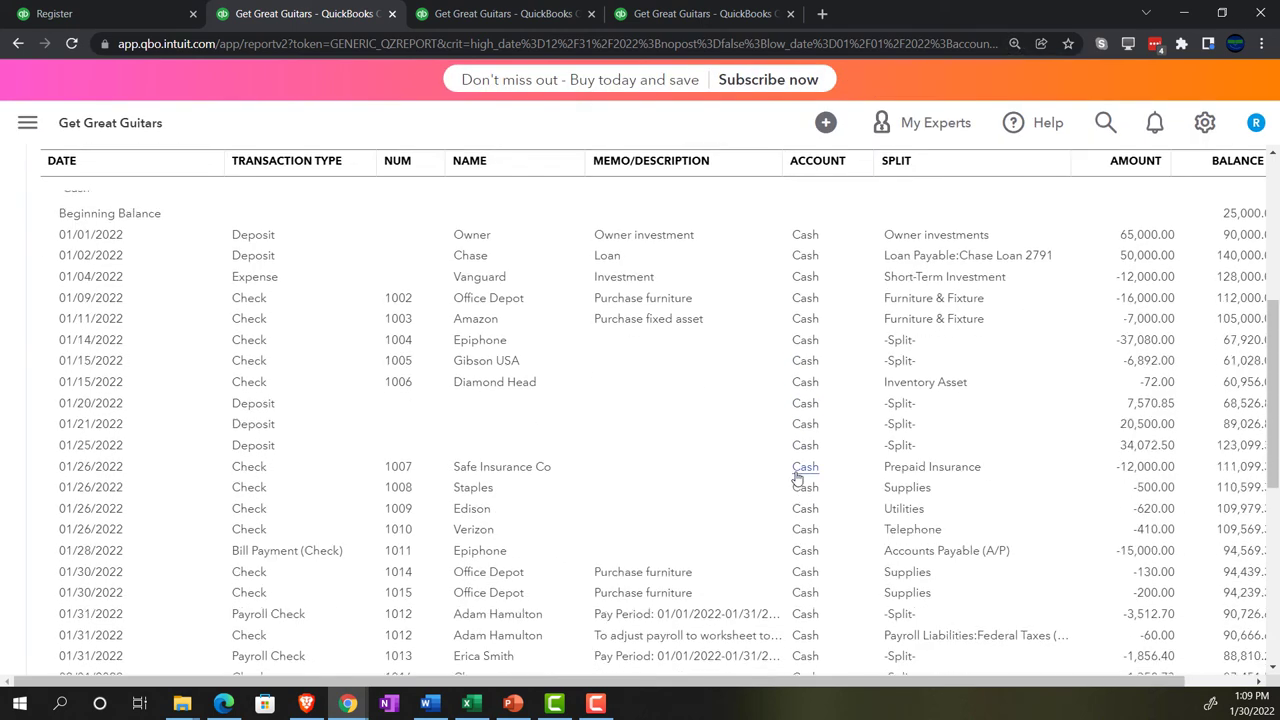
pyautogui.scroll(-3, 797, 478)
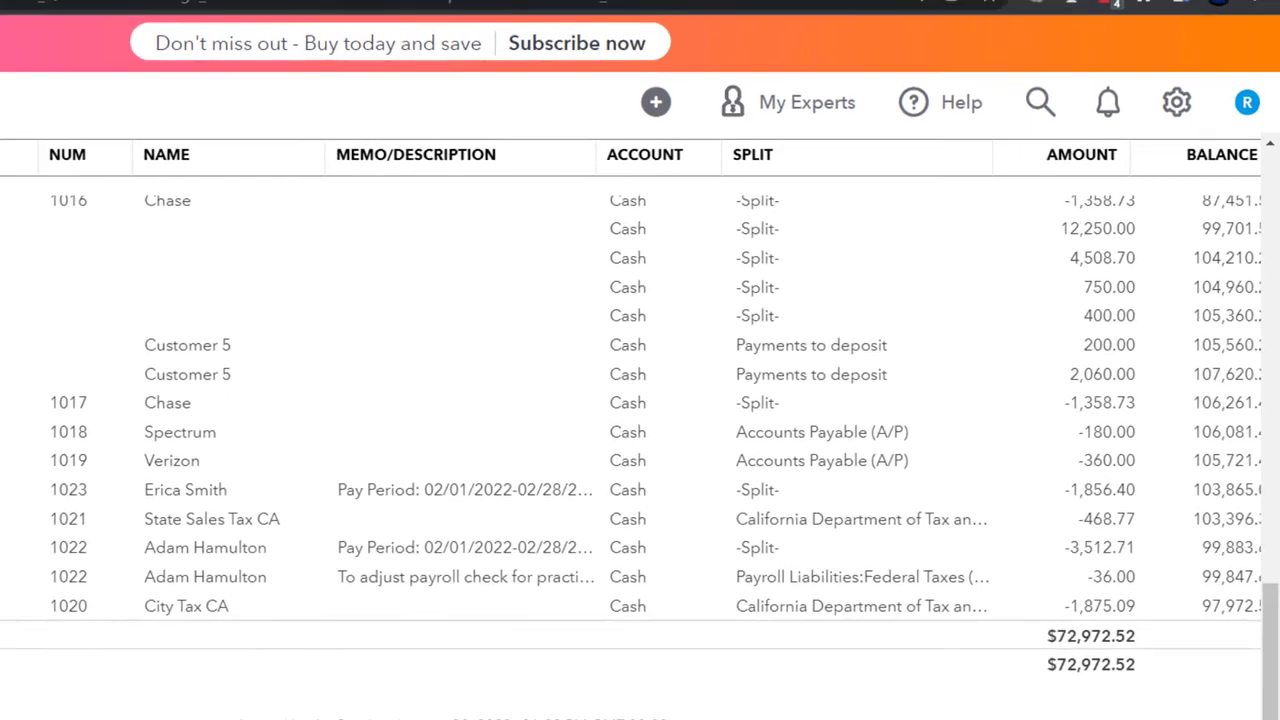
pyautogui.scroll(15, 179, 516)
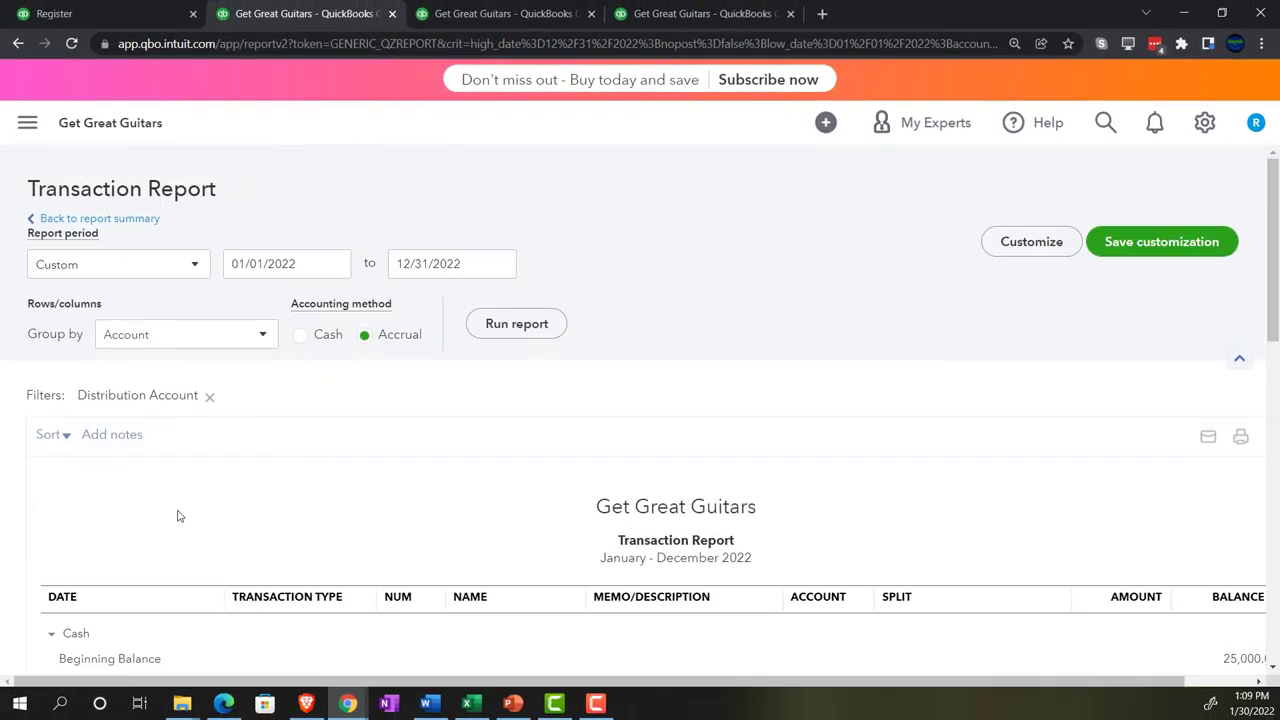
pyautogui.click(131, 220)
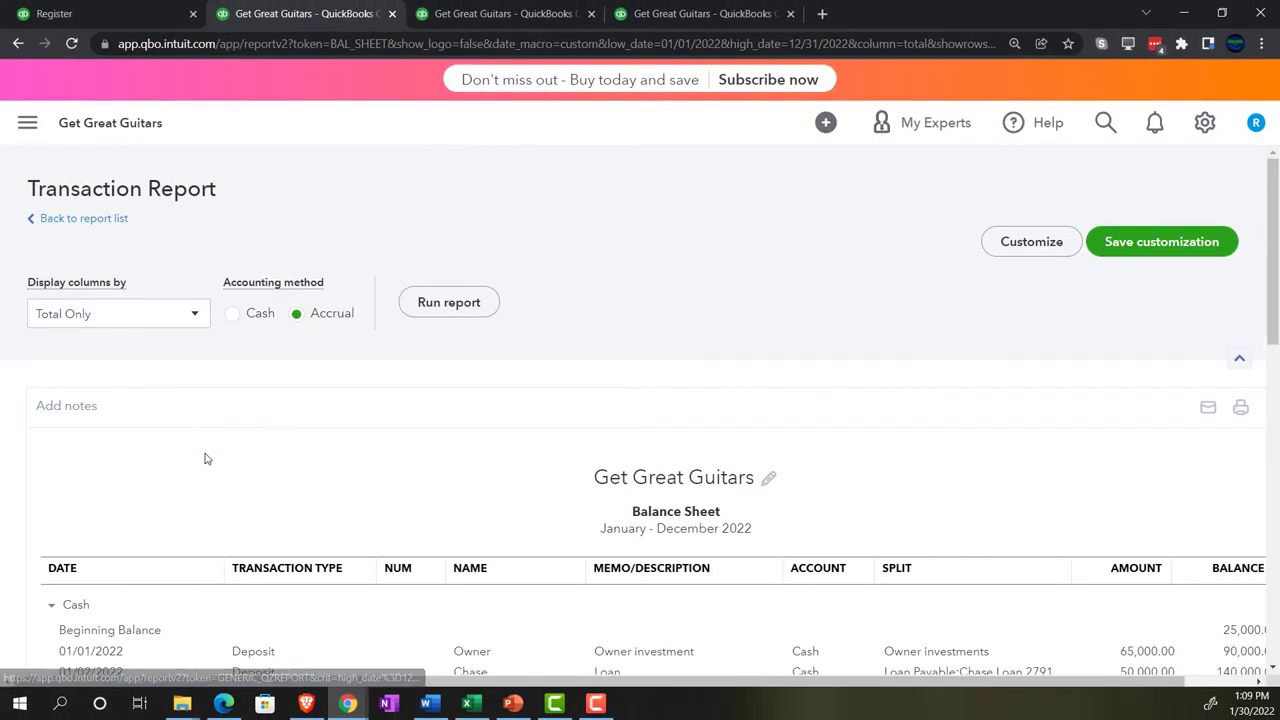
# Check the Payroll Liabilities on the Balance Sheet, open the Federal Taxes (941/944) transaction report and return to the report summary
pyautogui.hotkey('ctrl', '+')
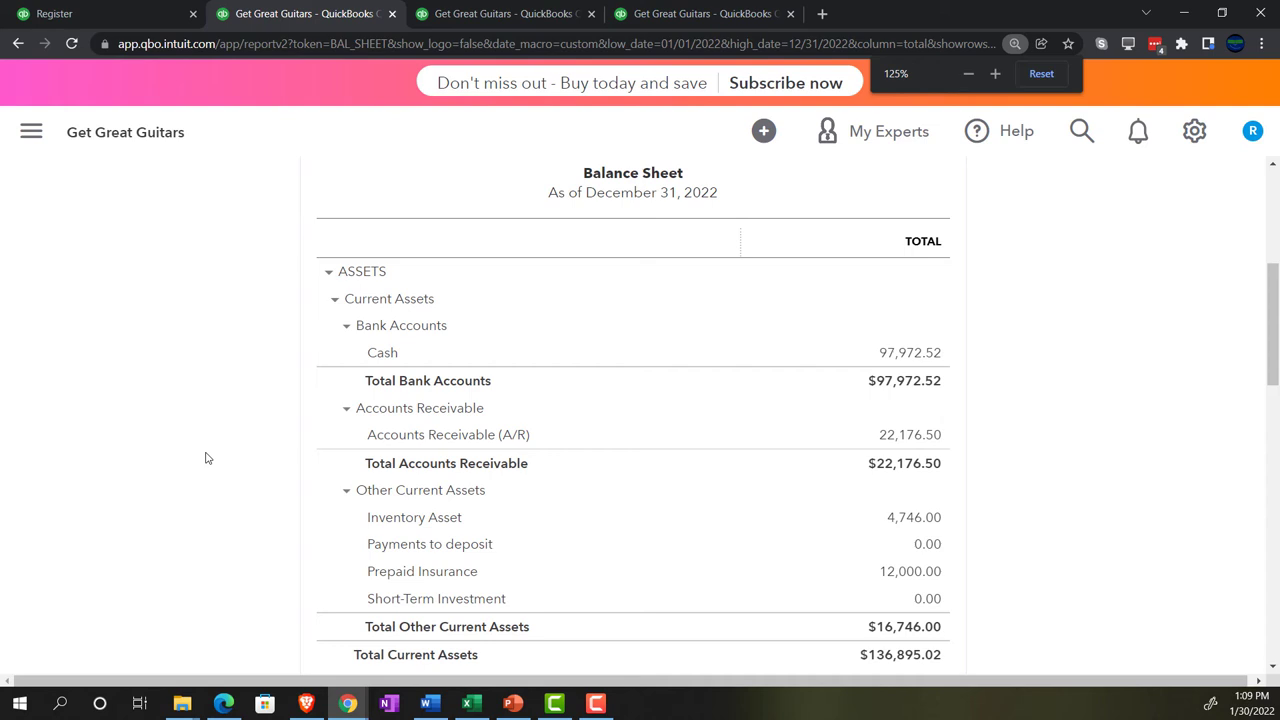
pyautogui.hotkey('ctrl', '+')
pyautogui.scroll(-1, 205, 457)
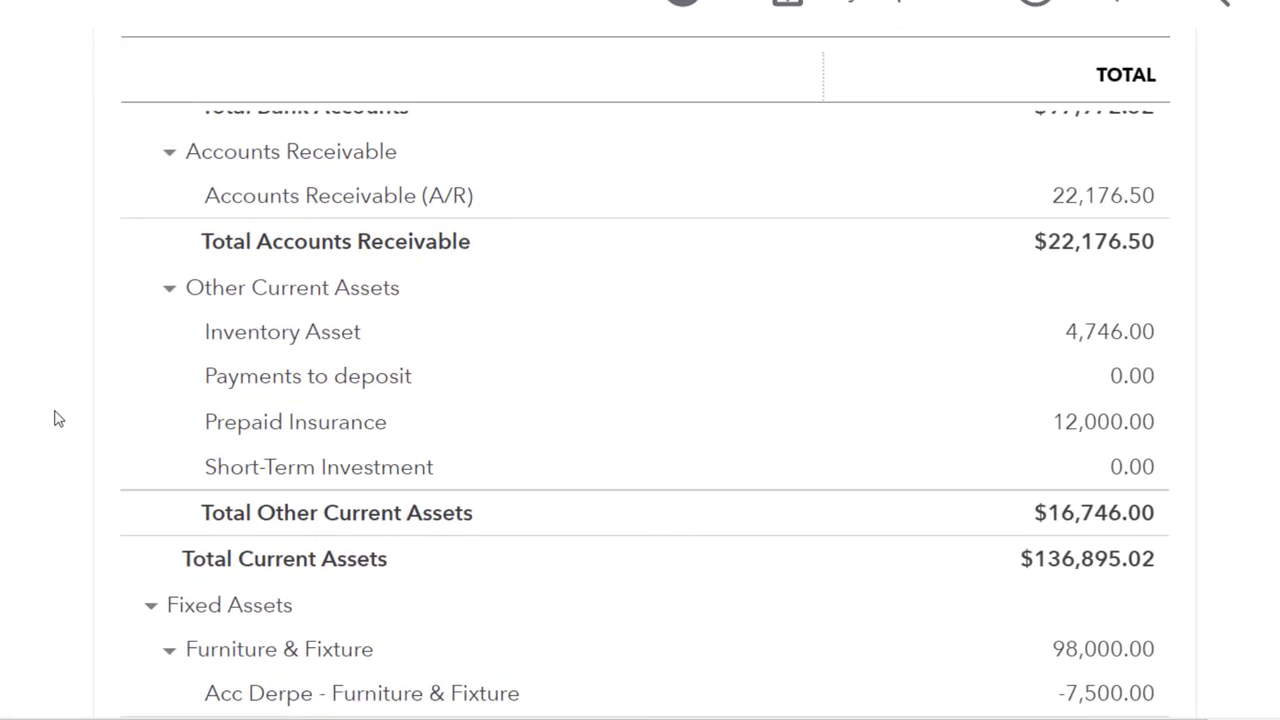
pyautogui.scroll(-4, 57, 419)
pyautogui.scroll(-5, 57, 419)
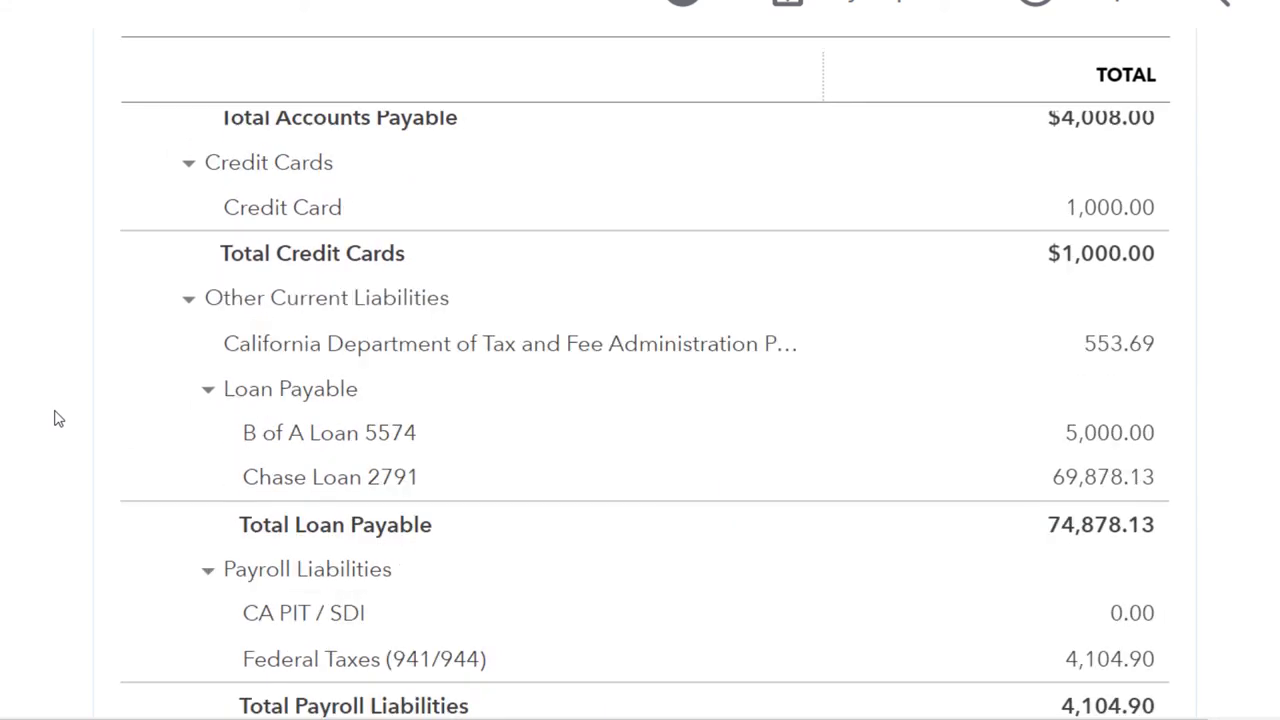
pyautogui.scroll(-2, 57, 419)
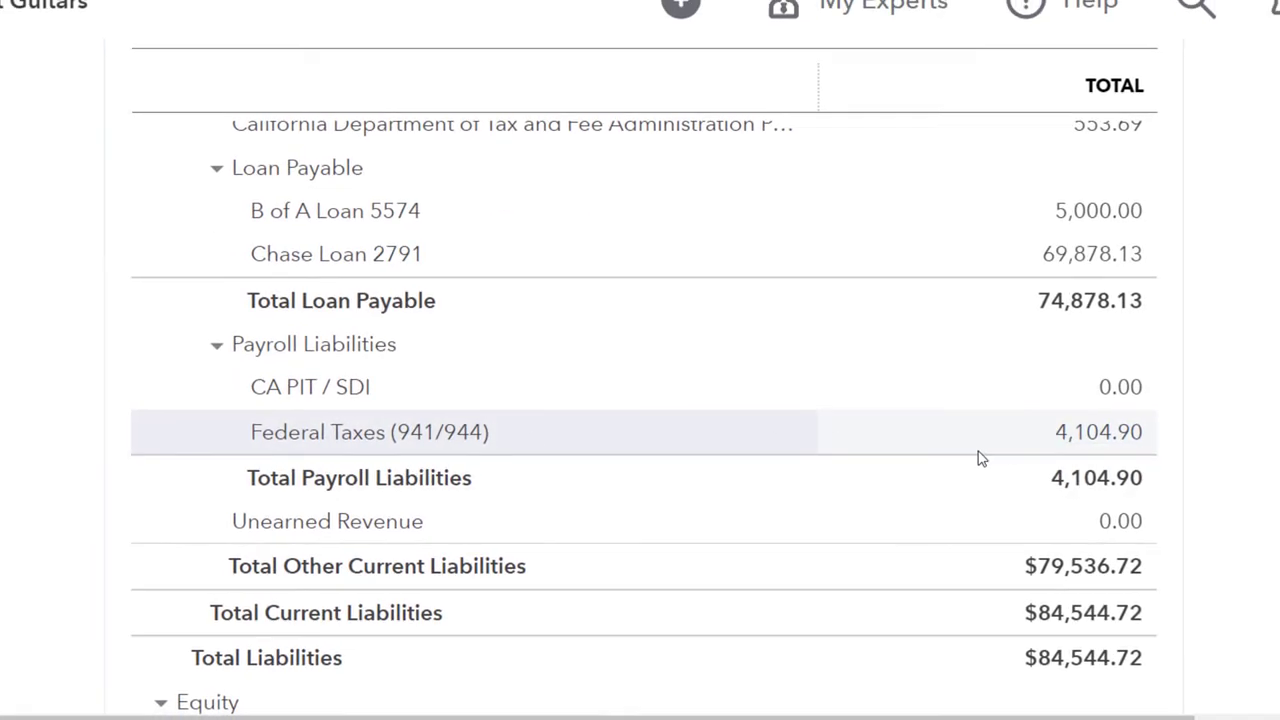
pyautogui.click(1098, 432)
pyautogui.hotkey('ctrl', '-')
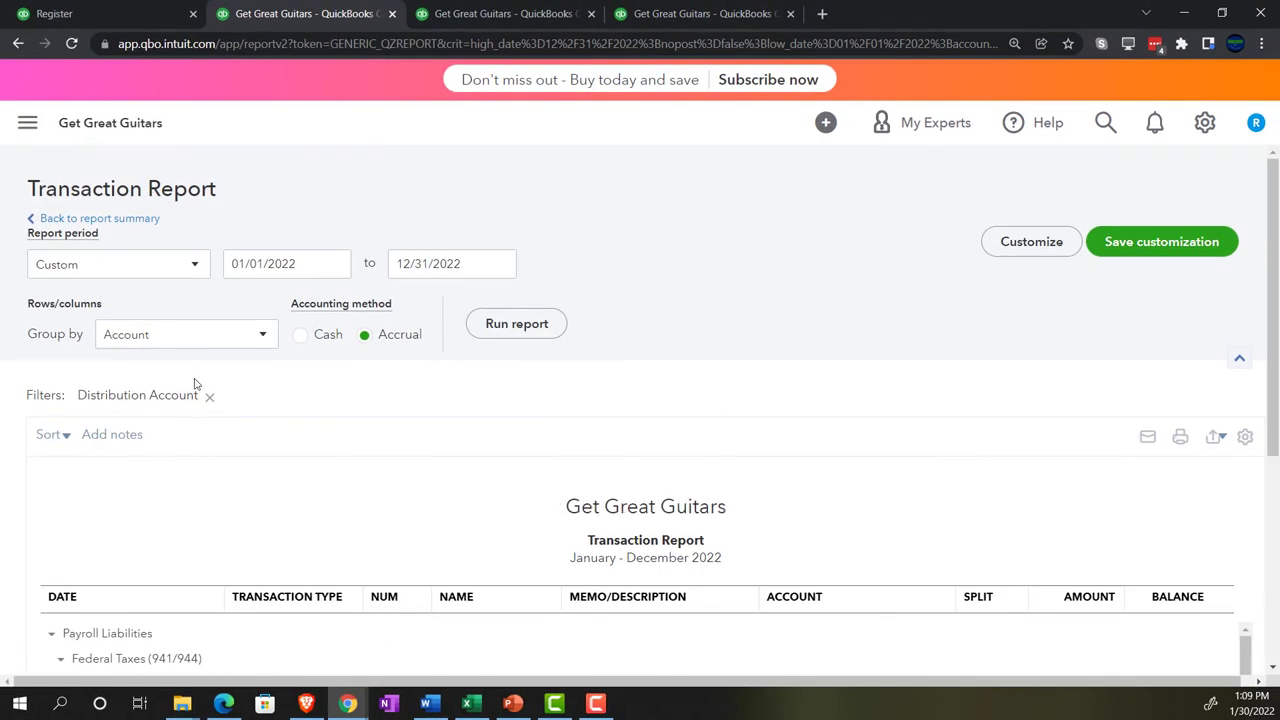
pyautogui.click(137, 219)
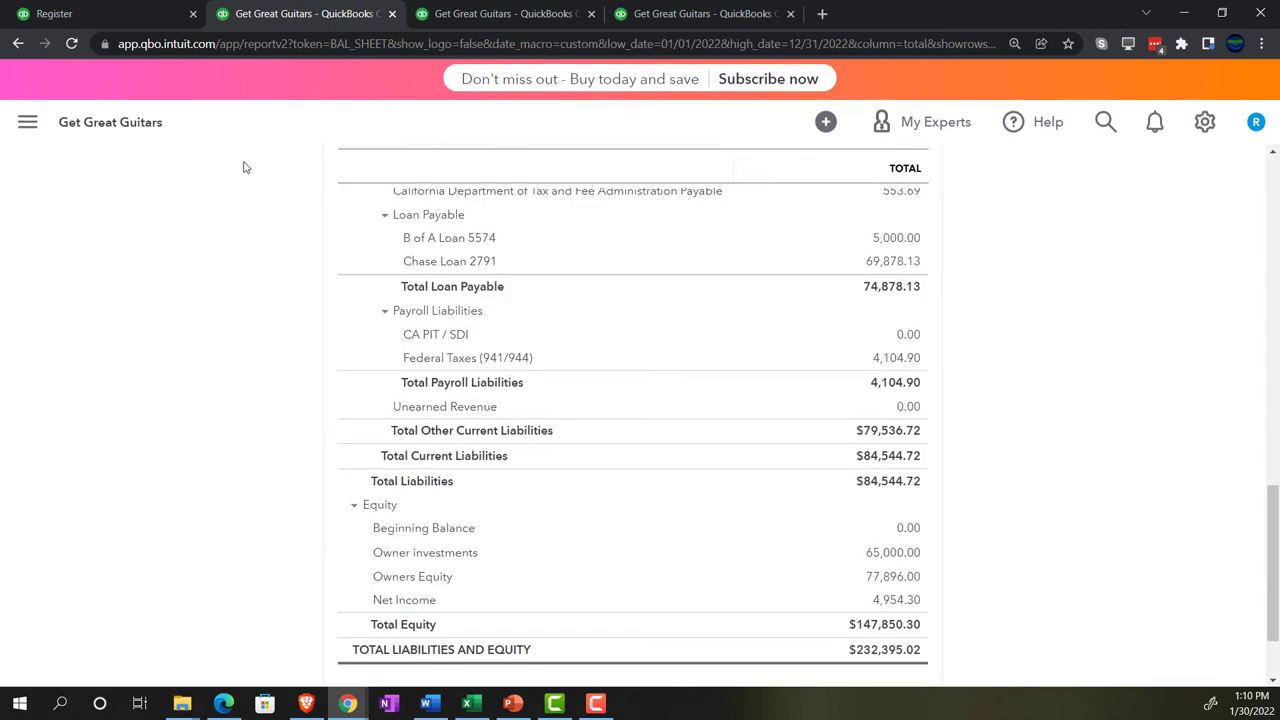
# Switch to the January-February 2022 Profit and Loss report, rerun it and enlarge the browser view
pyautogui.click(468, 14)
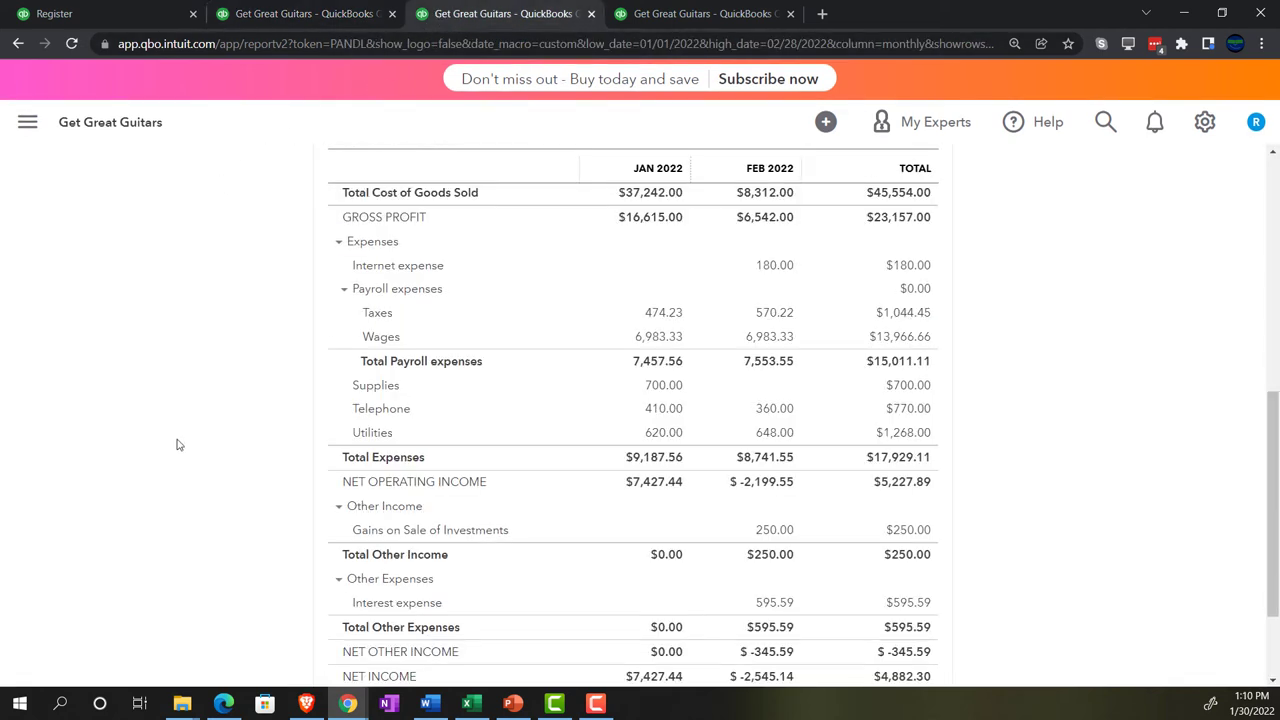
pyautogui.scroll(10, 178, 445)
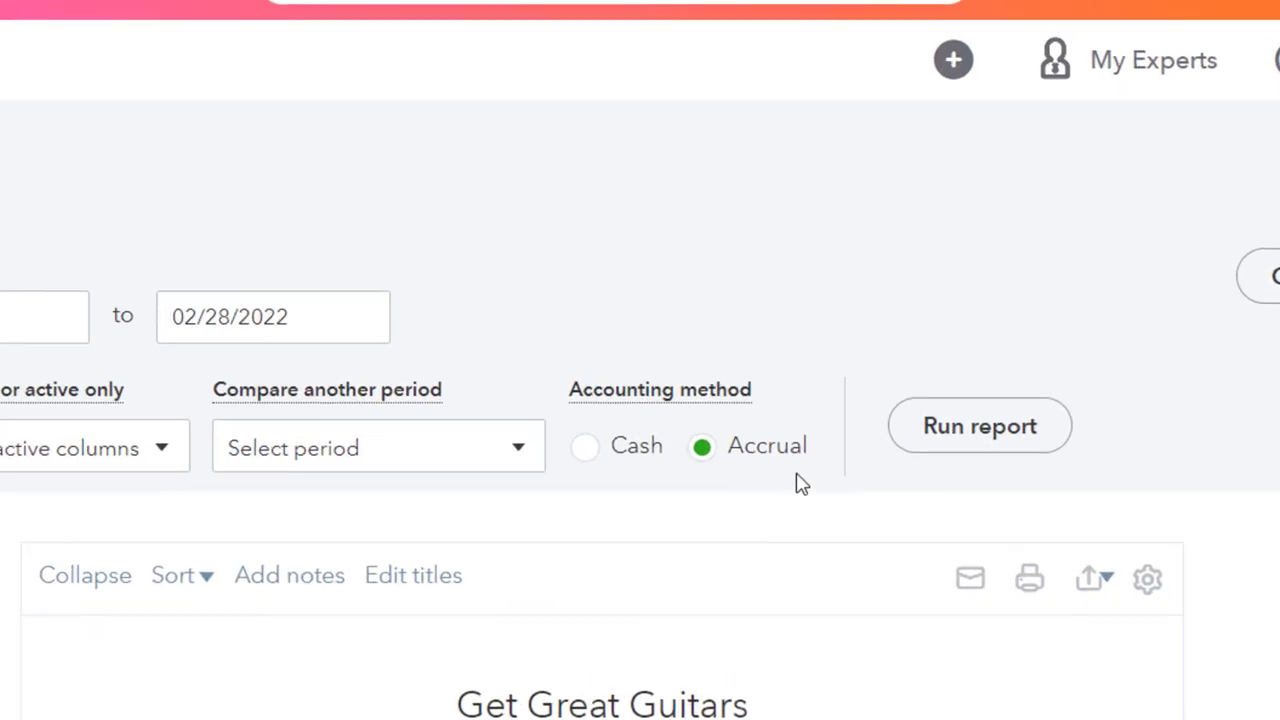
pyautogui.click(932, 452)
pyautogui.hotkey('ctrl', '+')
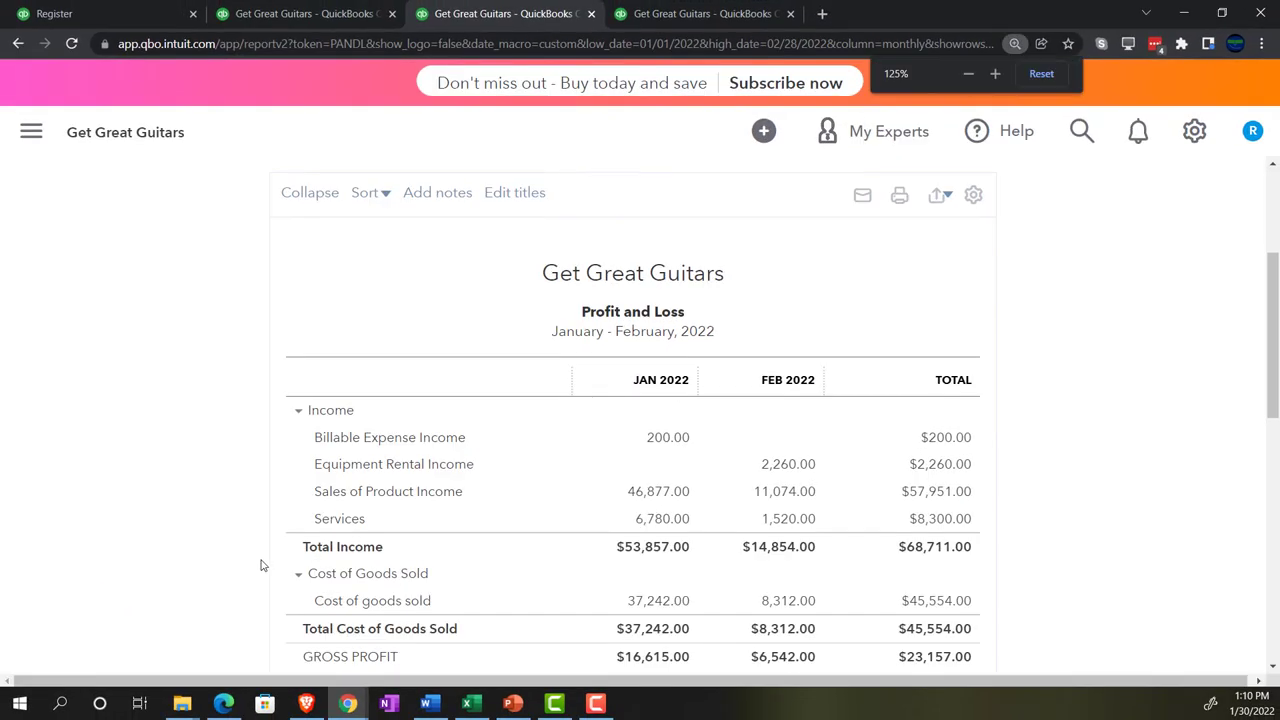
pyautogui.hotkey('ctrl', '+')
# Open the journal entry behind the February Payroll taxes amount under Taxes paid on the Profit and Loss
pyautogui.scroll(-6, 262, 566)
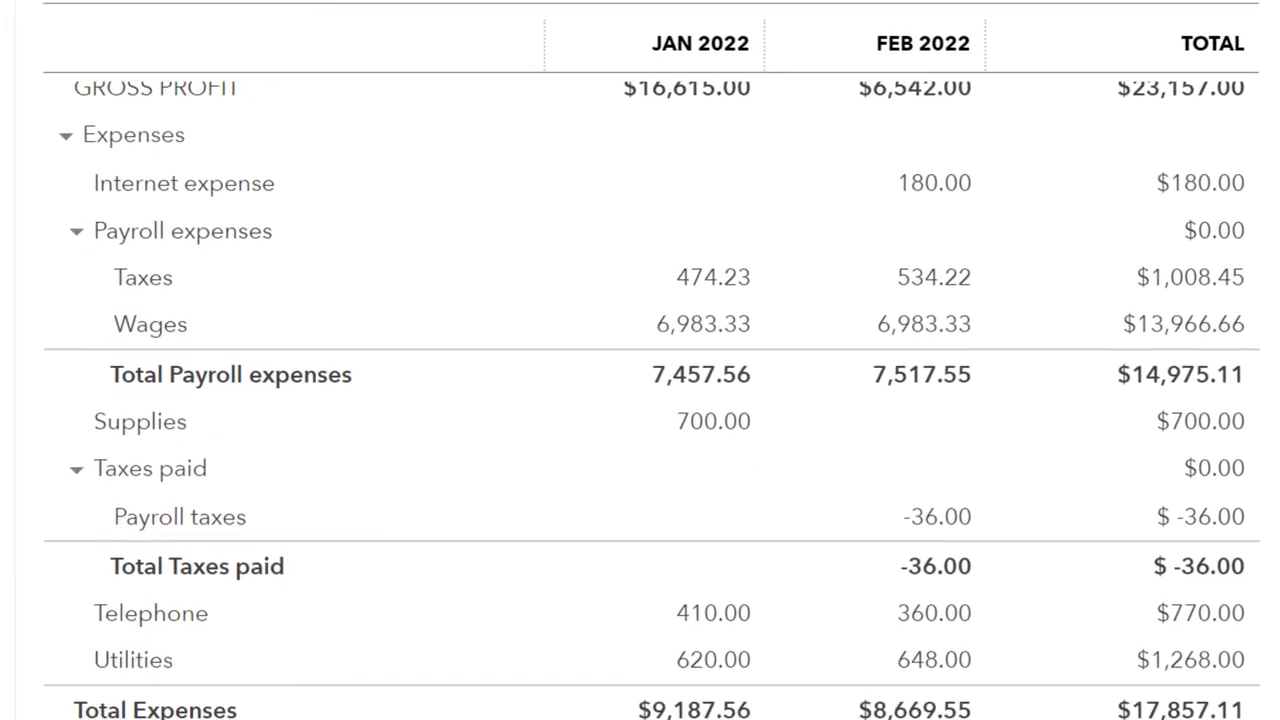
pyautogui.scroll(-2, 652, 400)
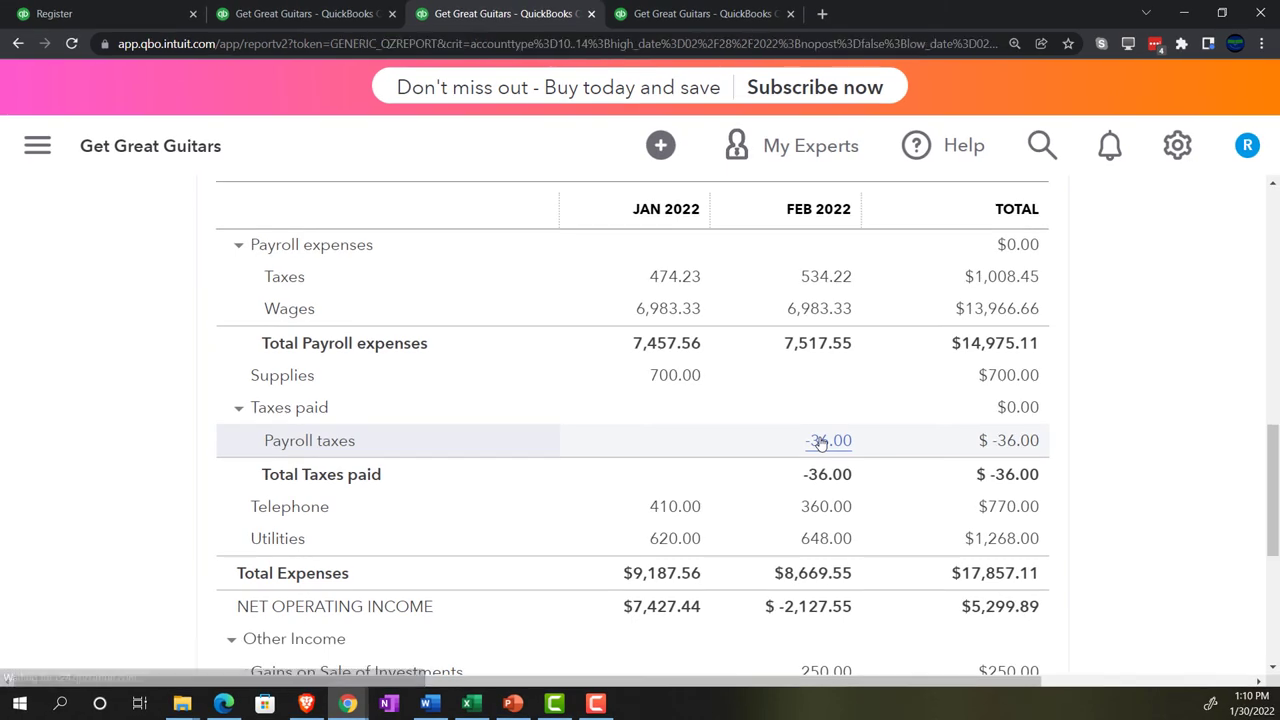
pyautogui.click(820, 443)
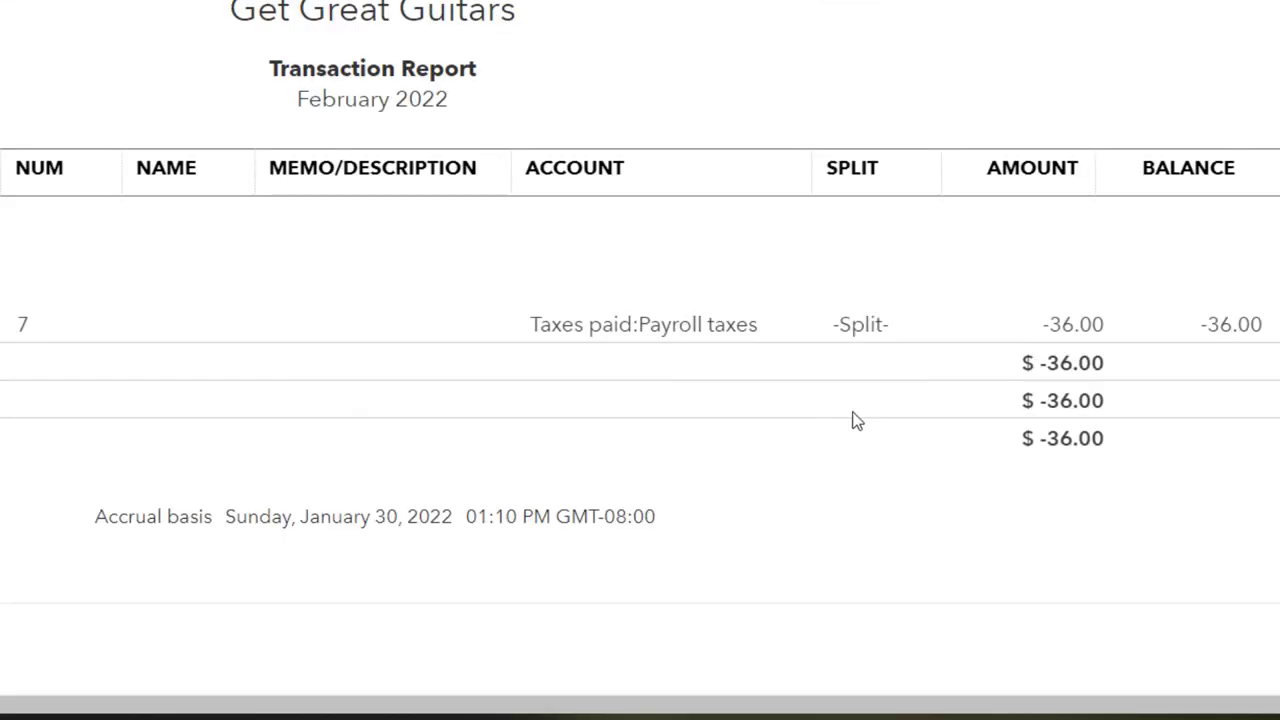
pyautogui.click(1057, 338)
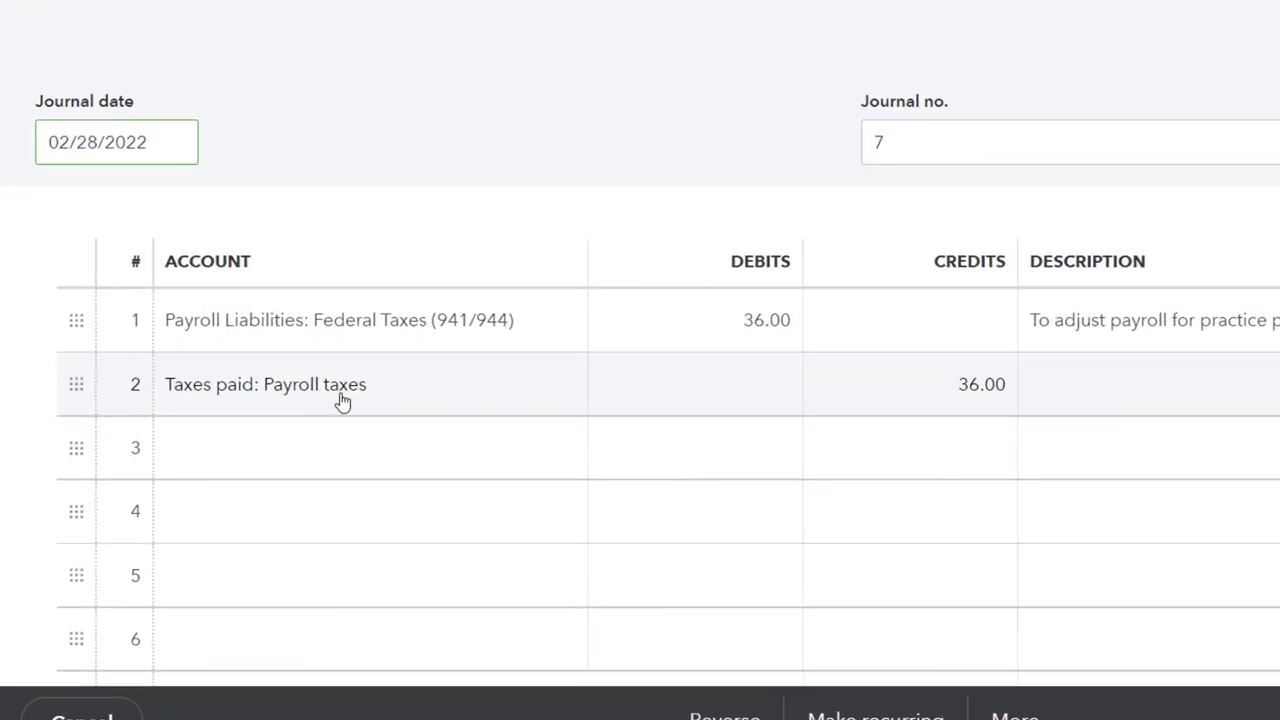
# Reassign the second line of journal entry 7 to the Taxes account under Payroll expenses, then save and close it
pyautogui.click(250, 414)
pyautogui.write('Payroll taxes')
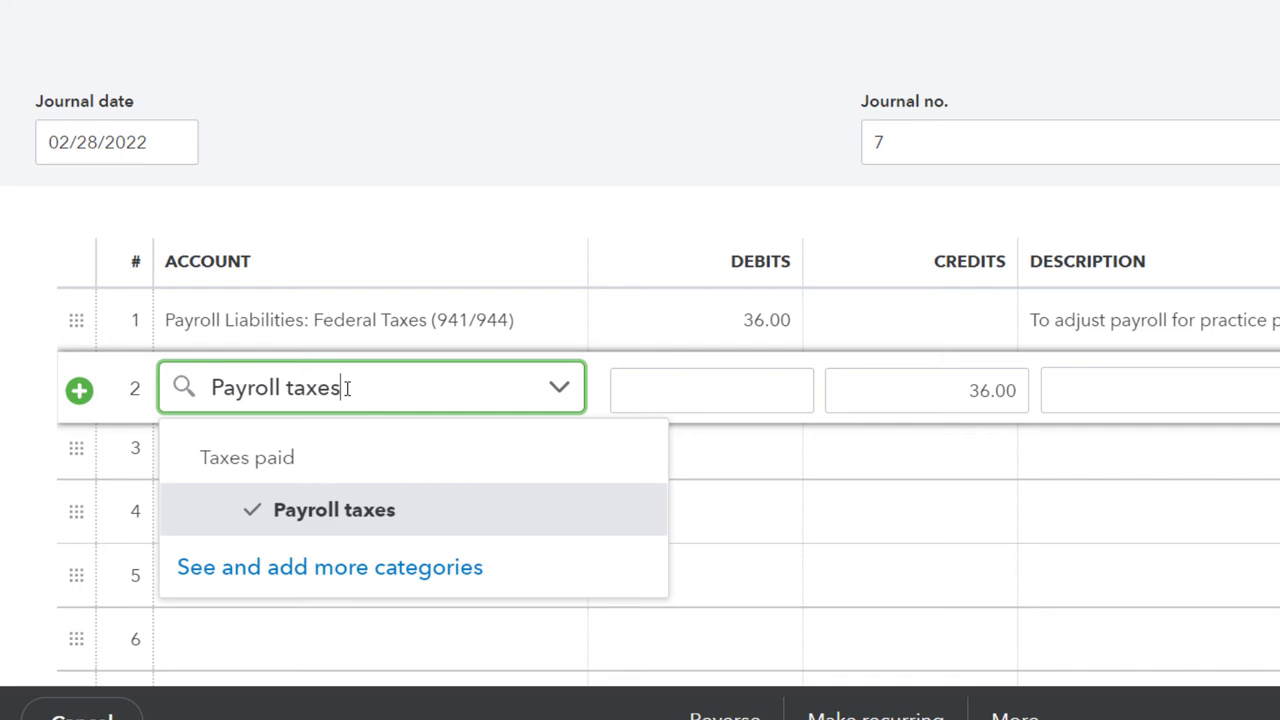
pyautogui.press('BackSpace')
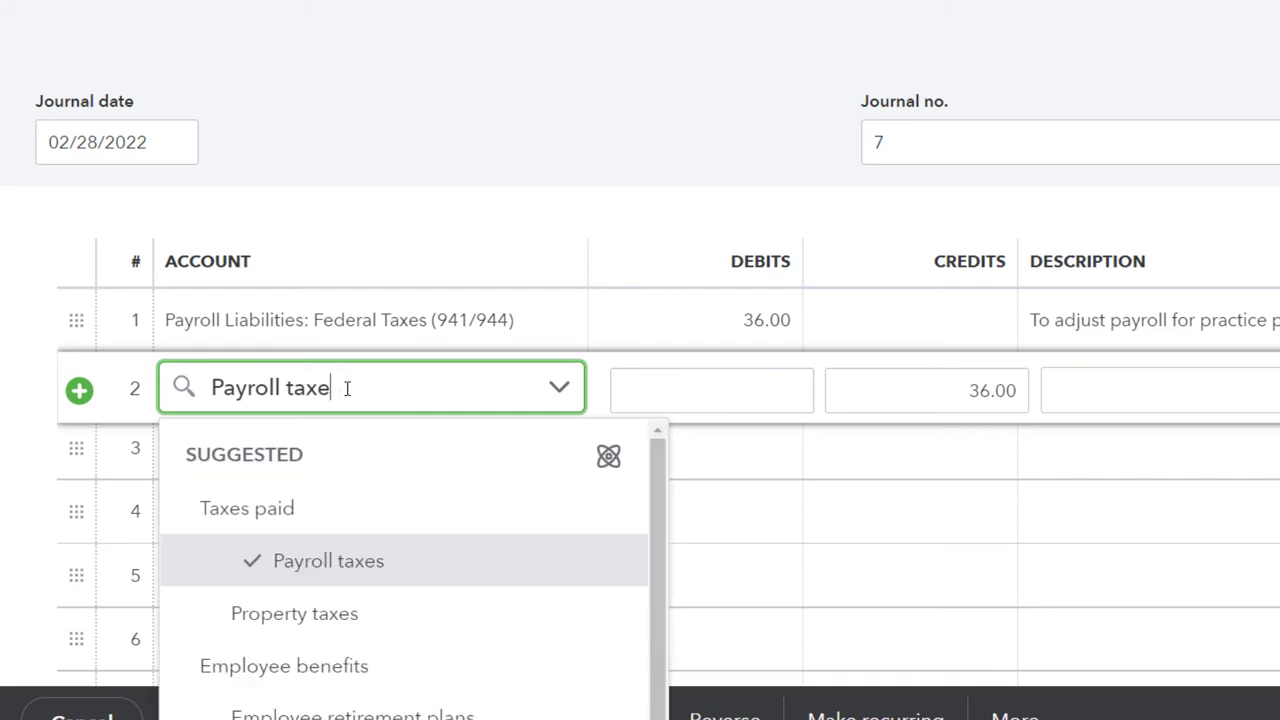
pyautogui.press('BackSpace')
pyautogui.press('BackSpace')
pyautogui.press('BackSpace')
pyautogui.press('BackSpace')
pyautogui.press('BackSpace')
pyautogui.press('BackSpace')
pyautogui.press('BackSpace')
pyautogui.press('BackSpace')
pyautogui.press('BackSpace')
pyautogui.press('BackSpace')
pyautogui.press('BackSpace')
pyautogui.press('BackSpace')
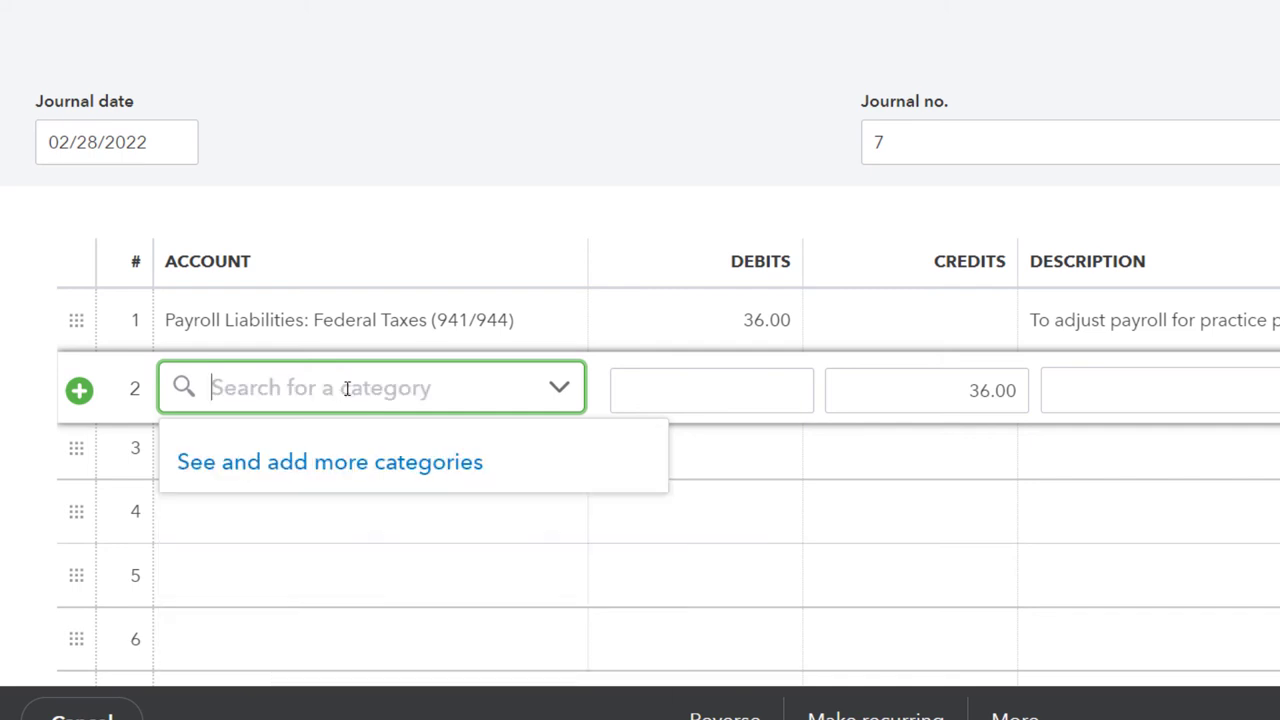
pyautogui.write('tax')
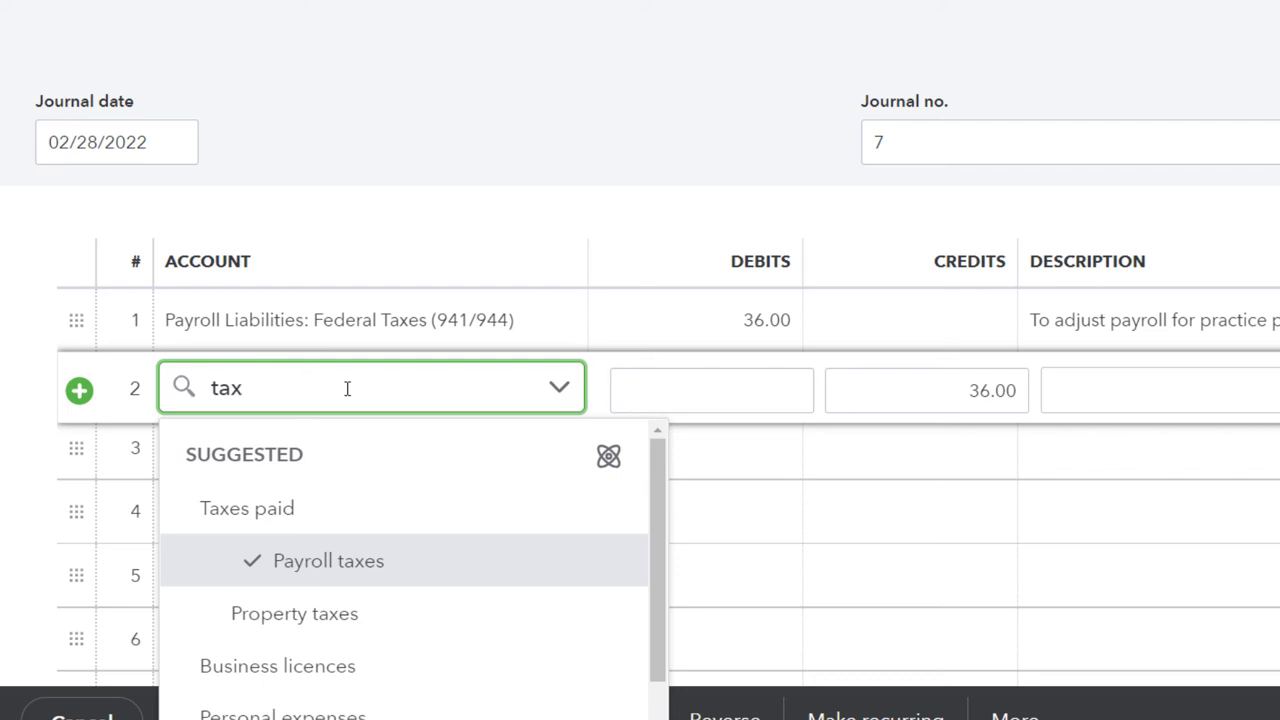
pyautogui.scroll(-1, 397, 581)
pyautogui.scroll(-1, 400, 583)
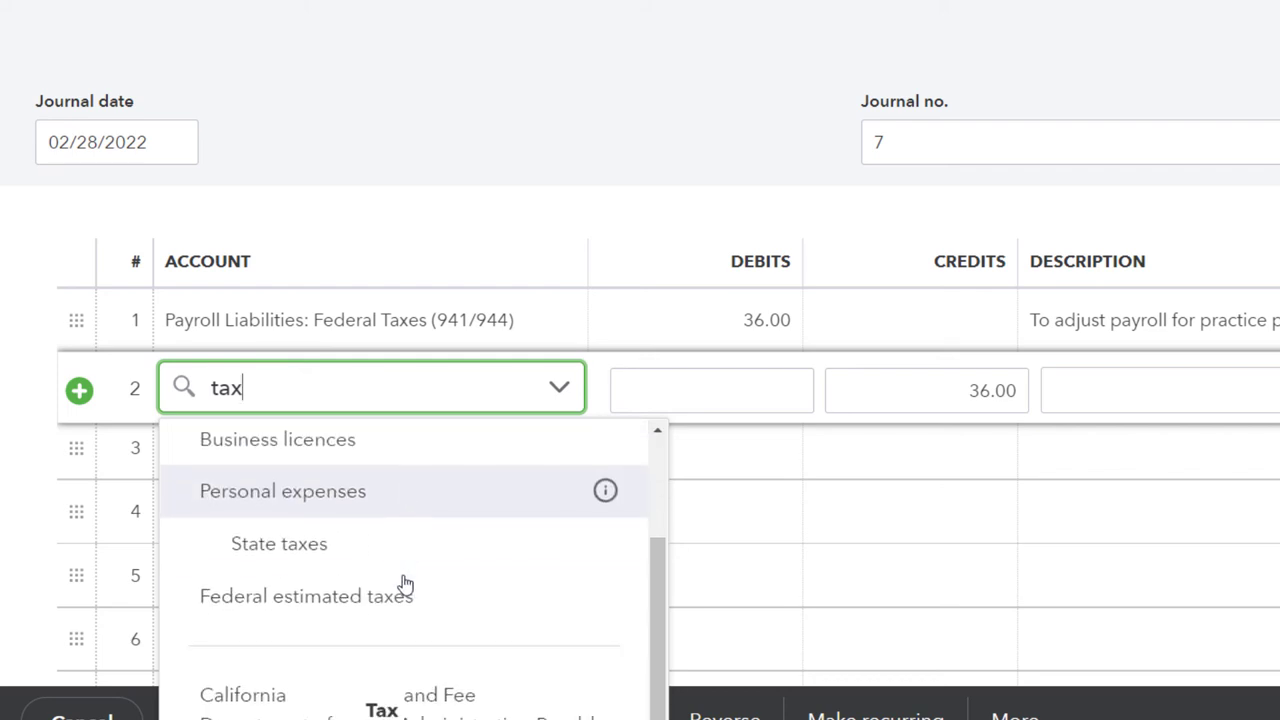
pyautogui.scroll(-3, 405, 585)
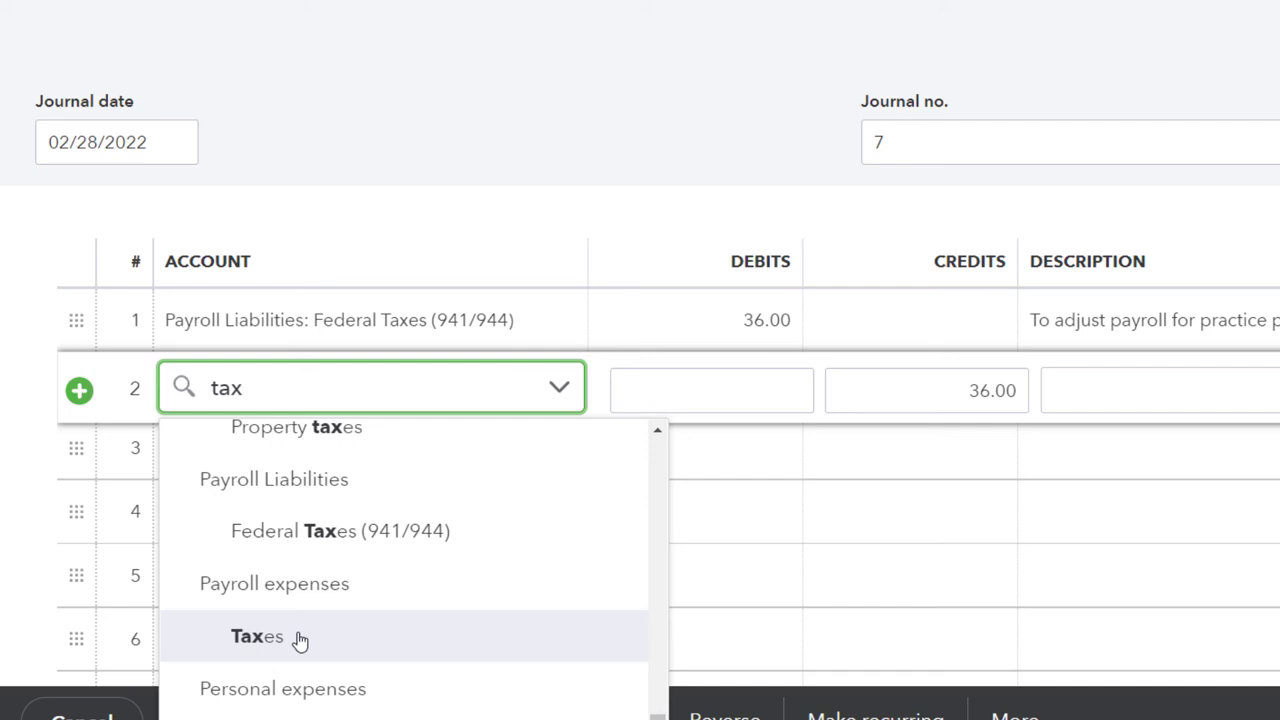
pyautogui.scroll(2, 300, 640)
pyautogui.scroll(-2, 300, 640)
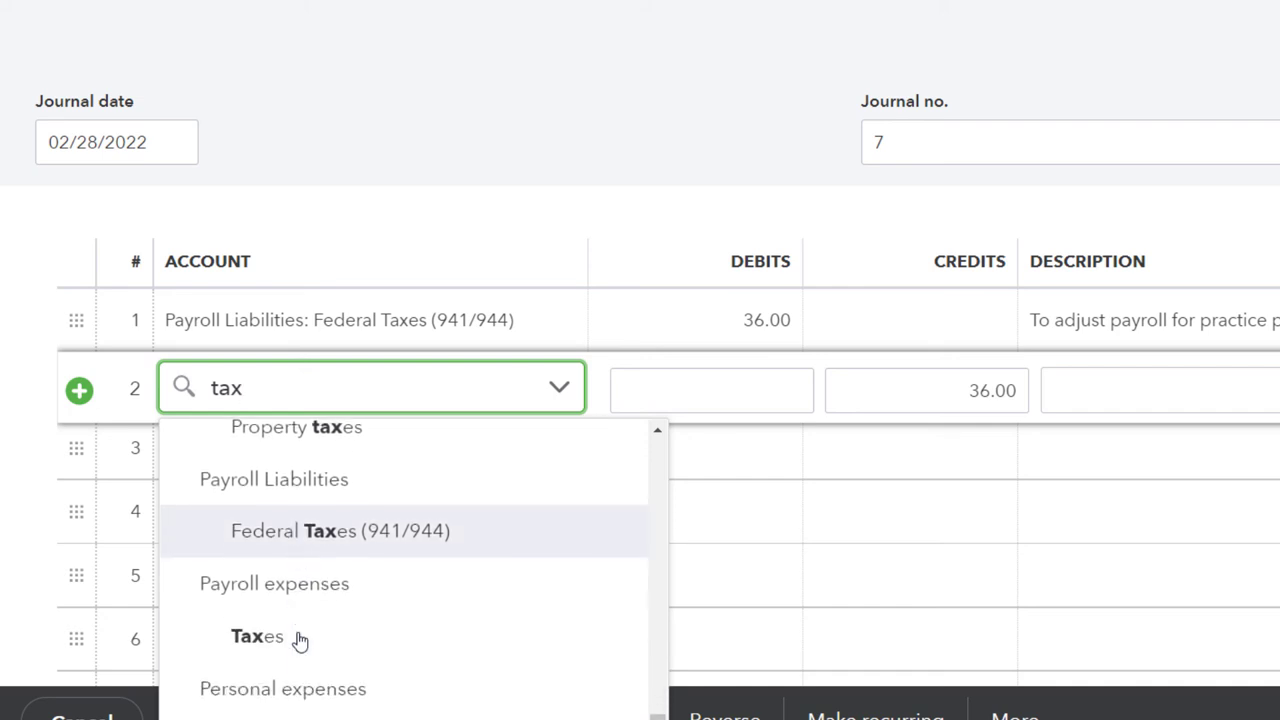
pyautogui.click(300, 640)
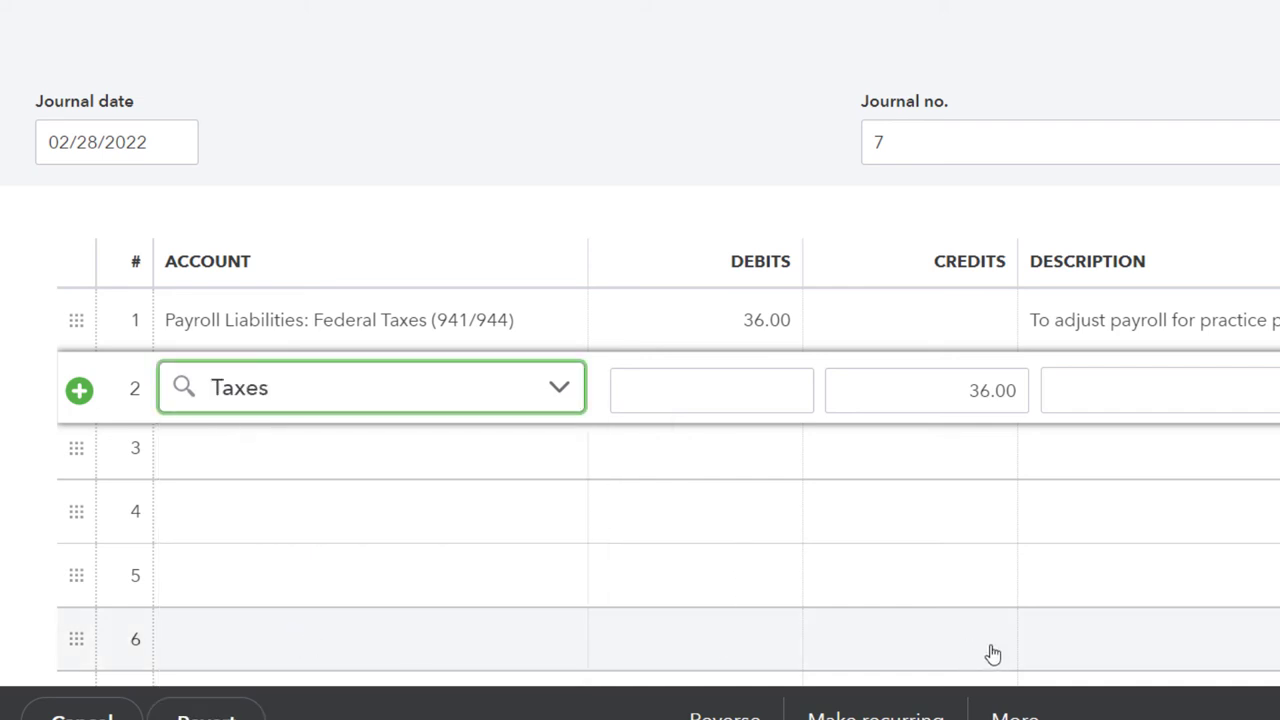
pyautogui.press('Tab')
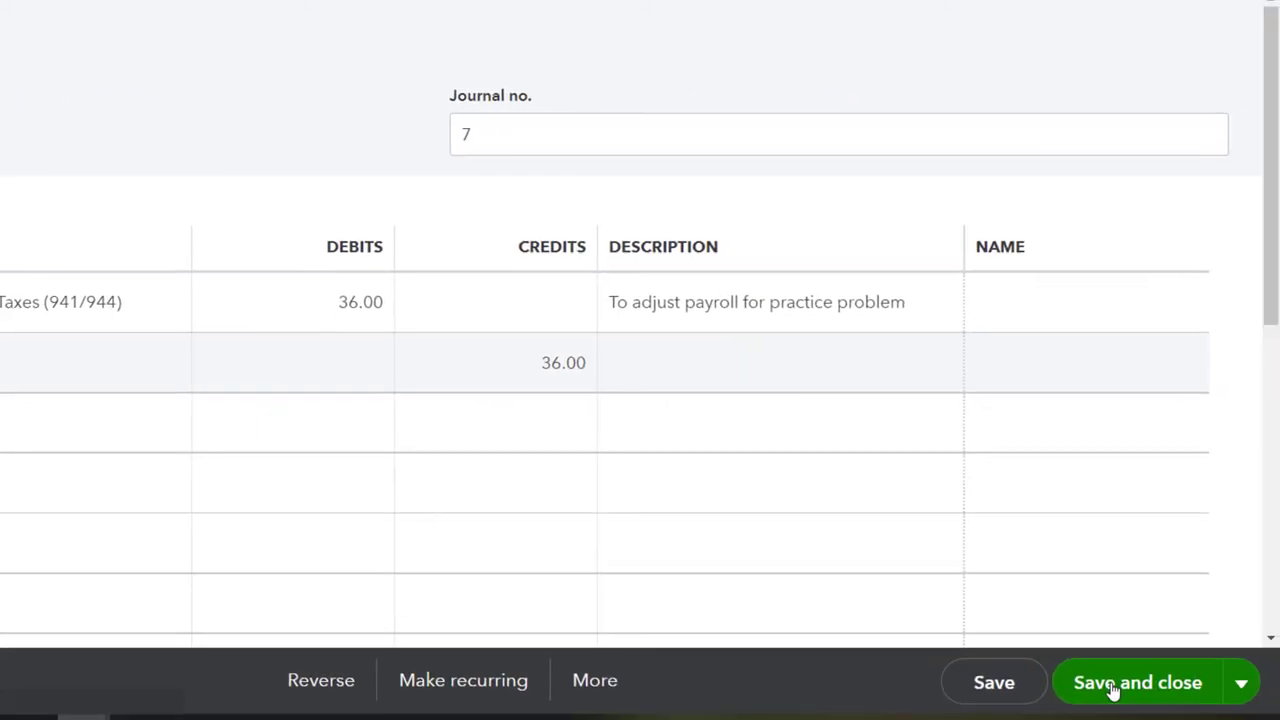
pyautogui.click(1122, 690)
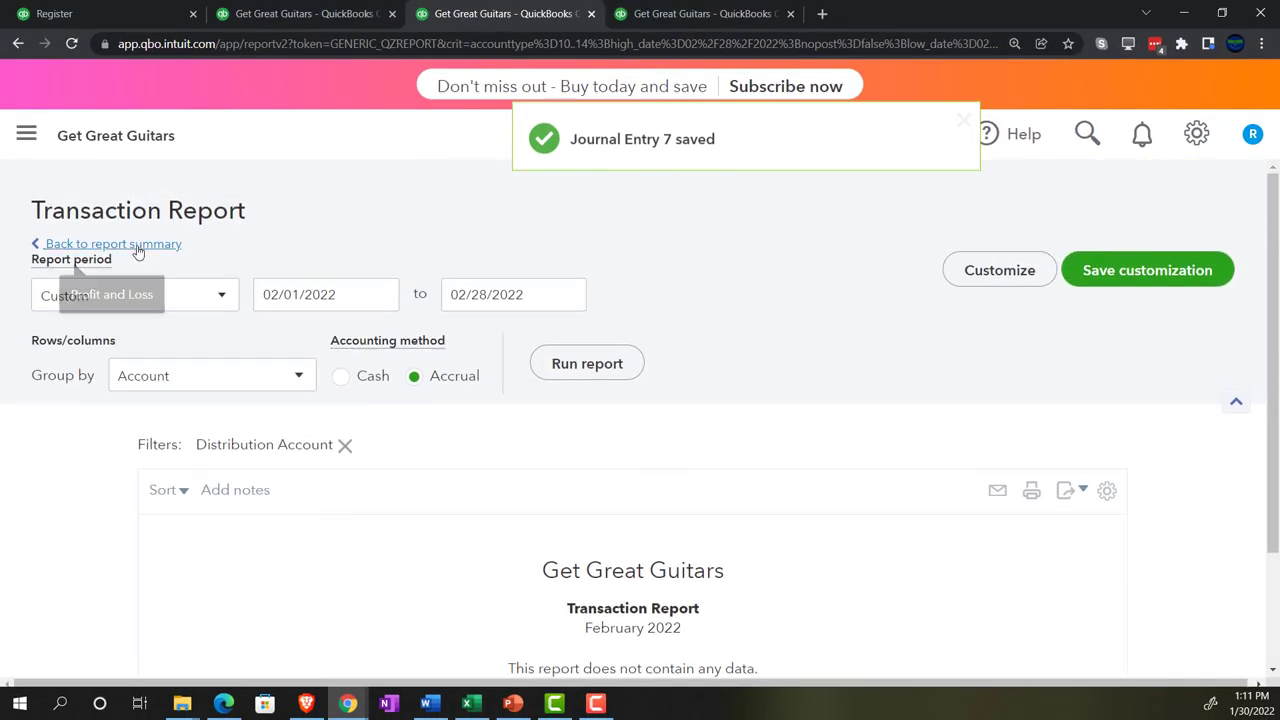
# Return to the Profit and Loss, check the transactions behind the total of Payroll expenses Taxes, and go back to the enlarged report
pyautogui.click(138, 246)
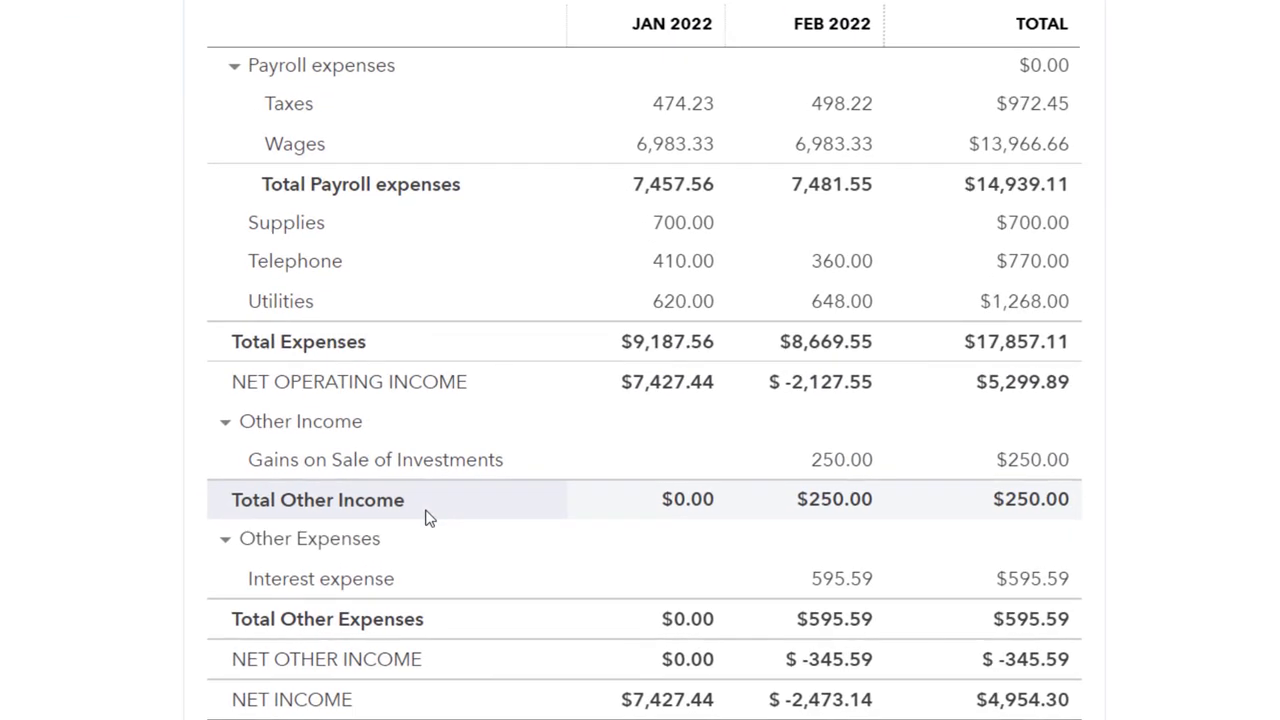
pyautogui.scroll(3, 427, 517)
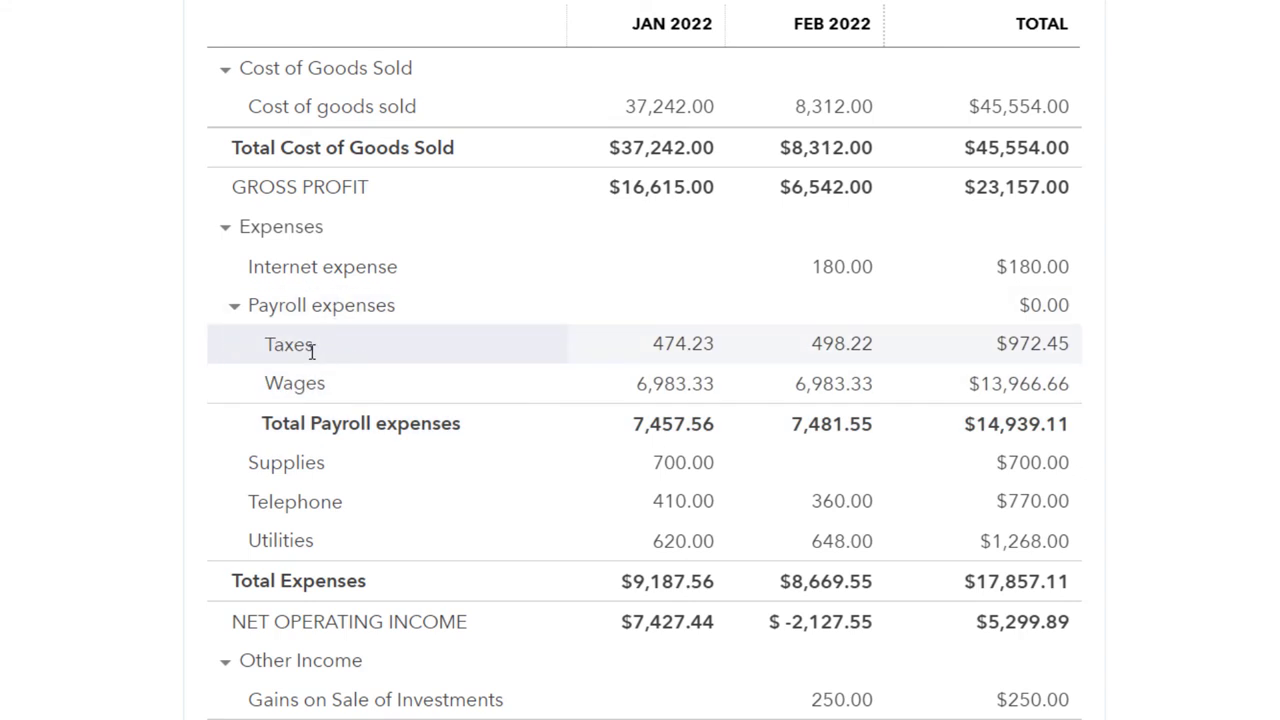
pyautogui.click(1058, 356)
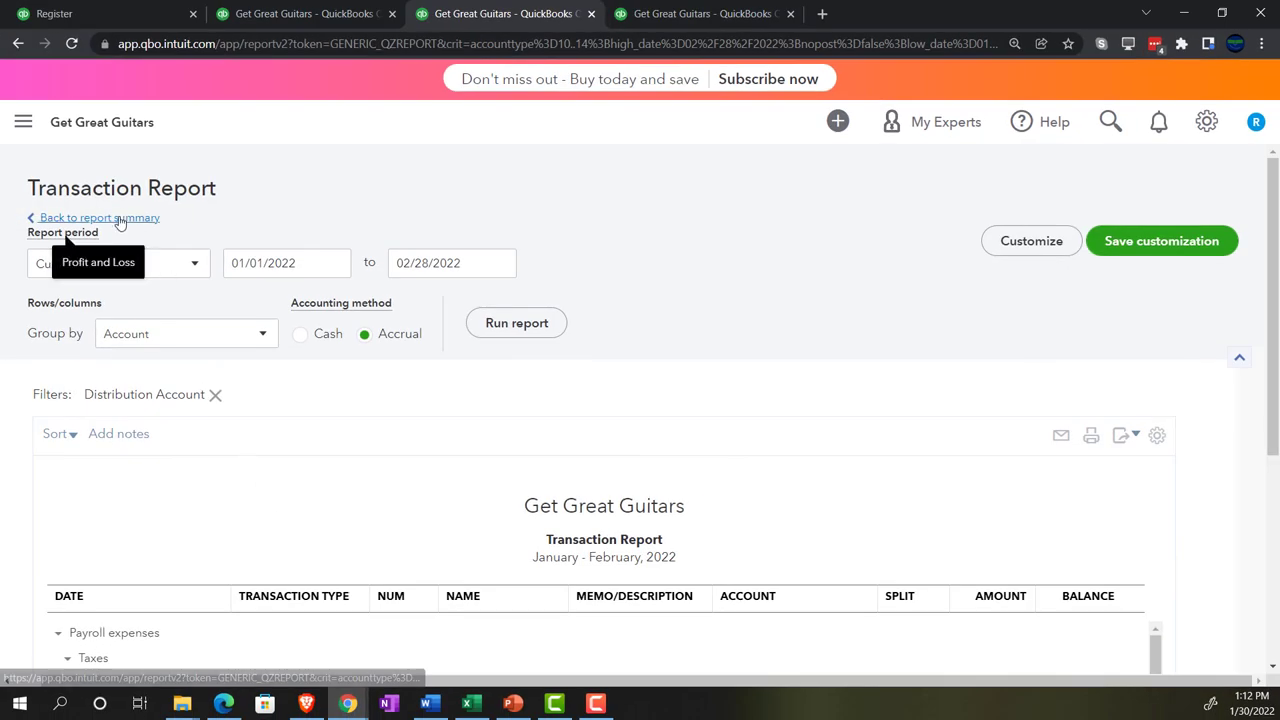
pyautogui.click(117, 217)
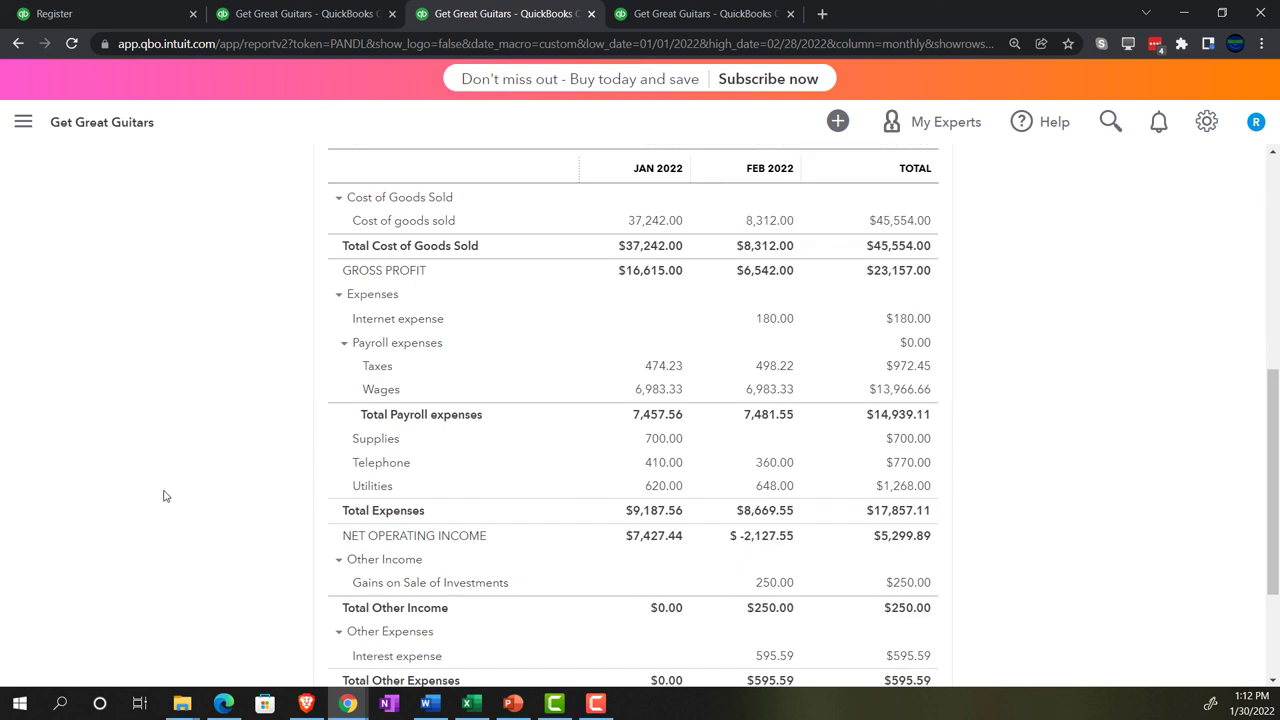
pyautogui.hotkey('ctrl', '+')
pyautogui.hotkey('ctrl', '+')
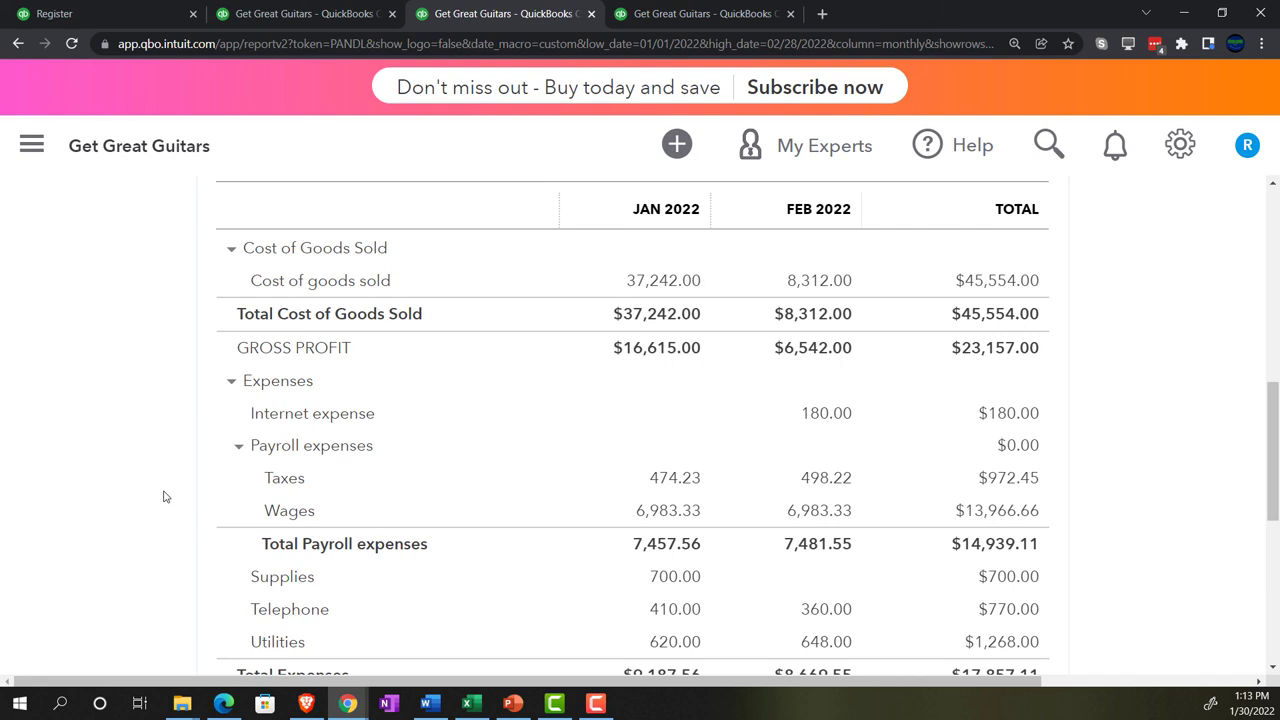
# Switch to the Trial Balance as of December 31, 2022 and rerun the report
pyautogui.click(652, 16)
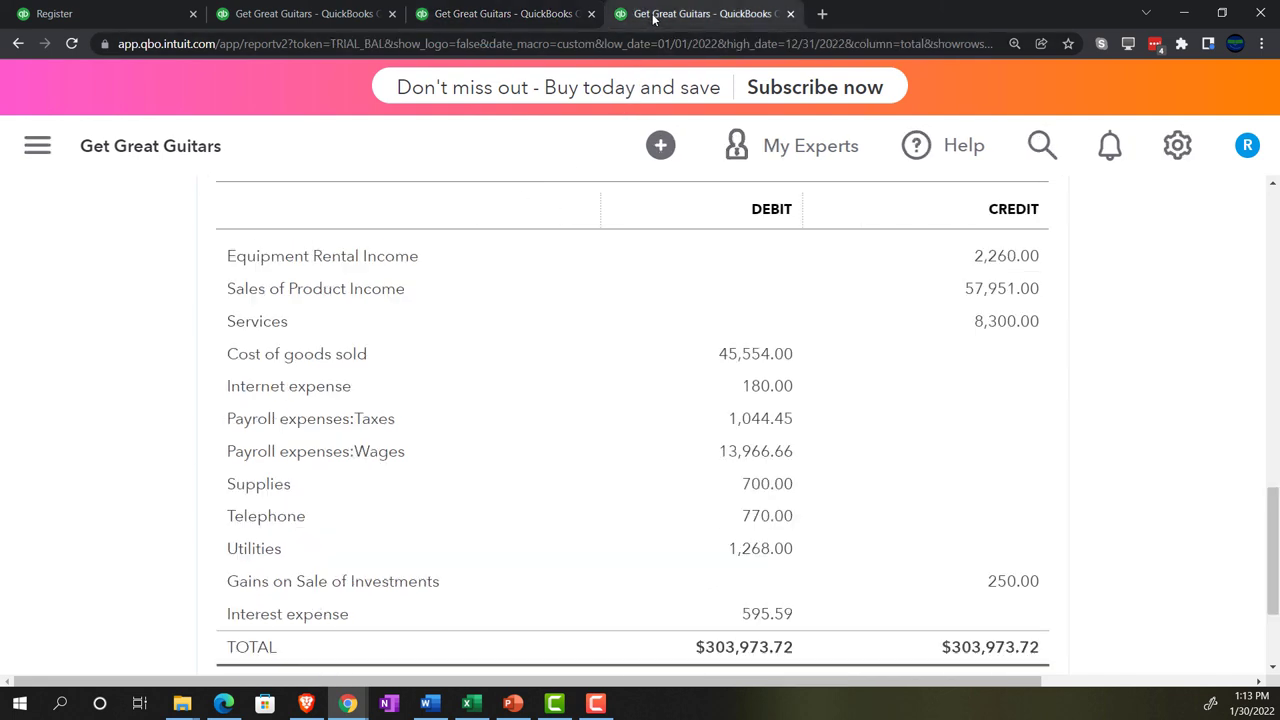
pyautogui.scroll(10, 789, 374)
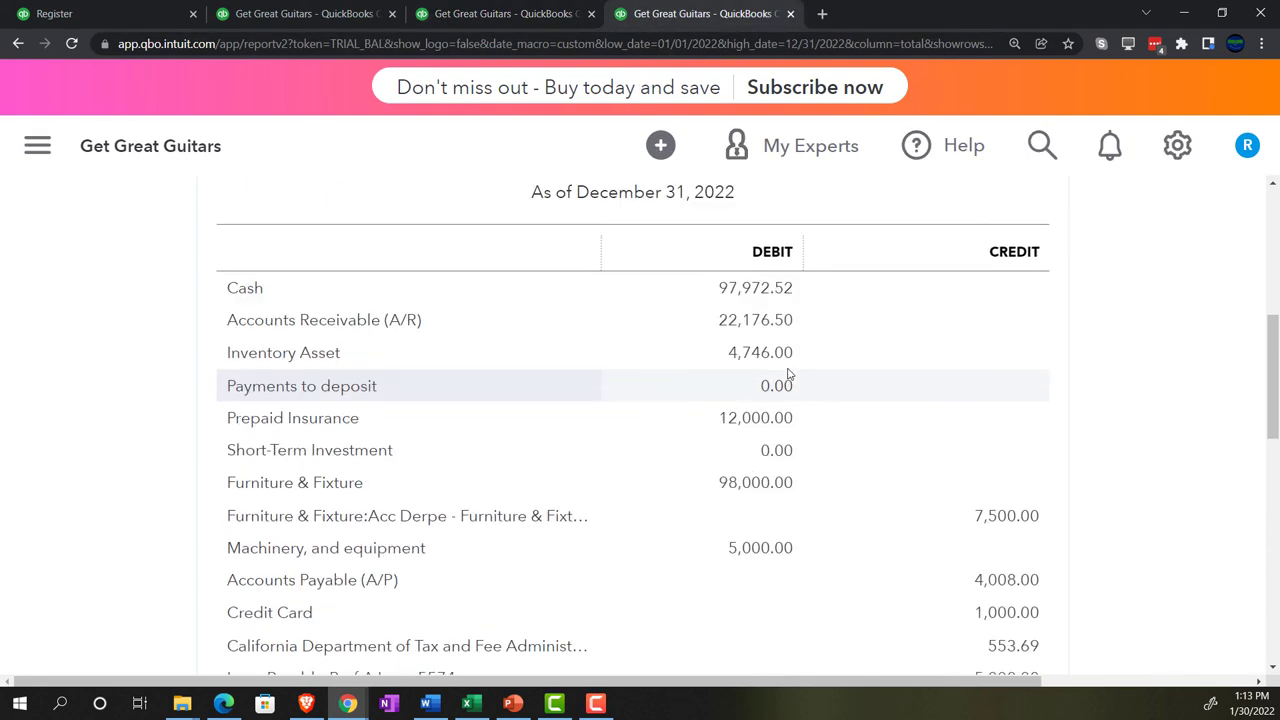
pyautogui.scroll(2, 800, 386)
pyautogui.click(850, 252)
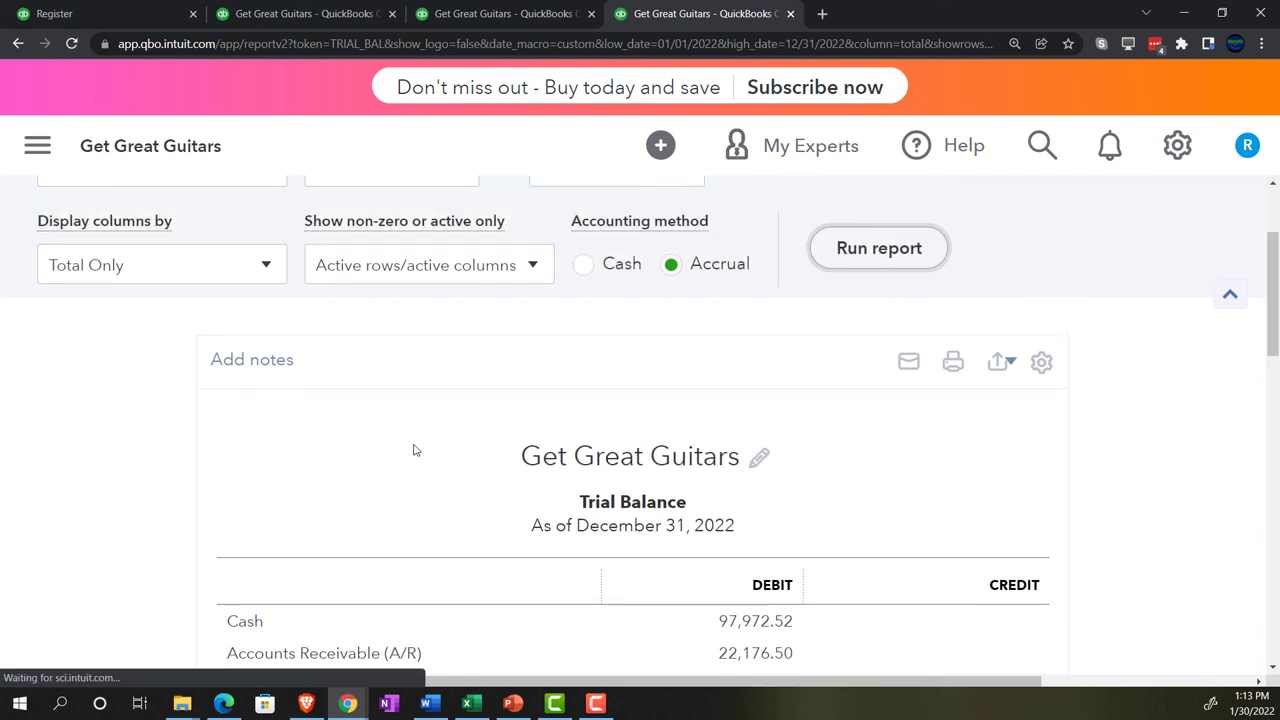
# Enlarge the Trial Balance and review every account's debit and credit balance from Cash down to the TOTAL row
pyautogui.hotkey('ctrl', '+')
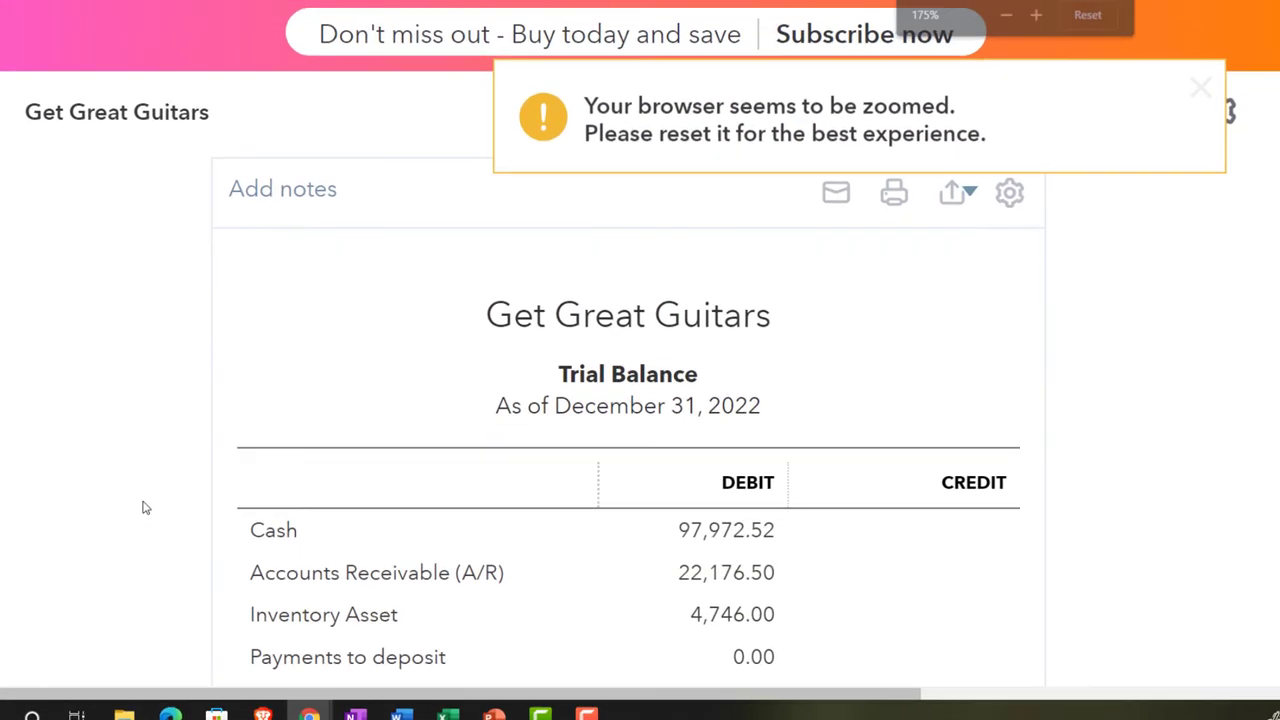
pyautogui.scroll(-2, 142, 508)
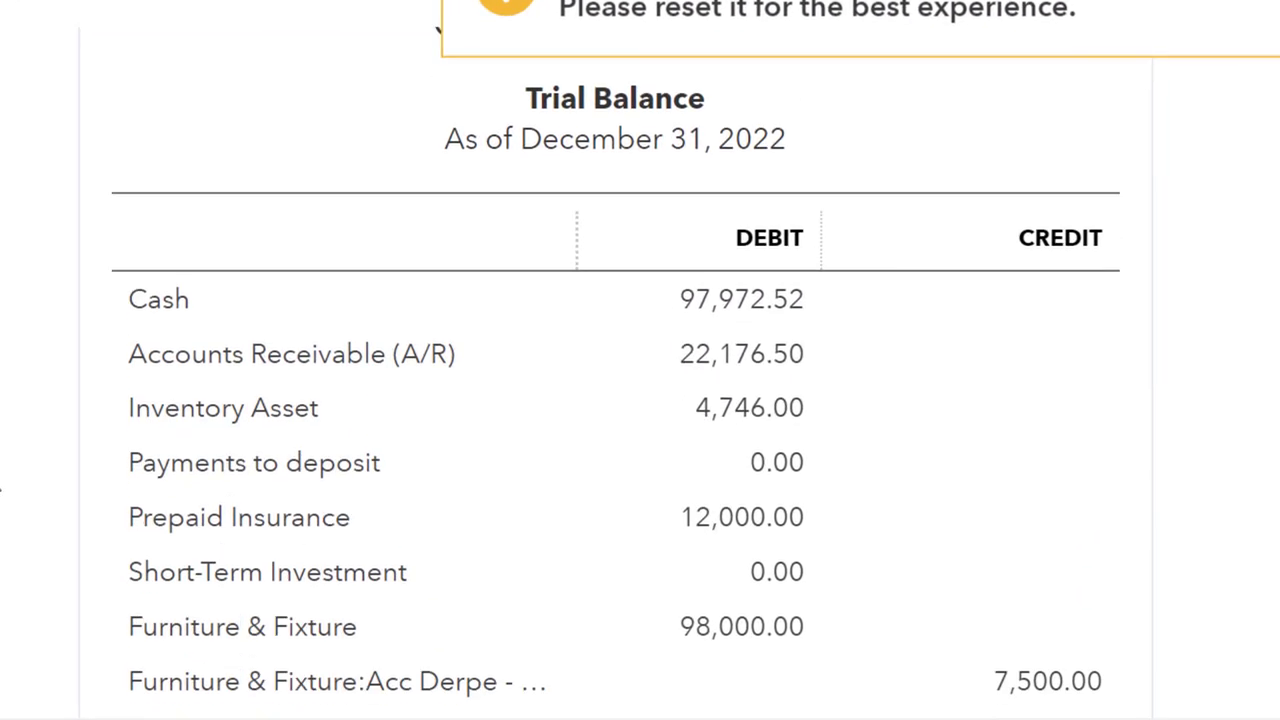
pyautogui.scroll(-1, 615, 400)
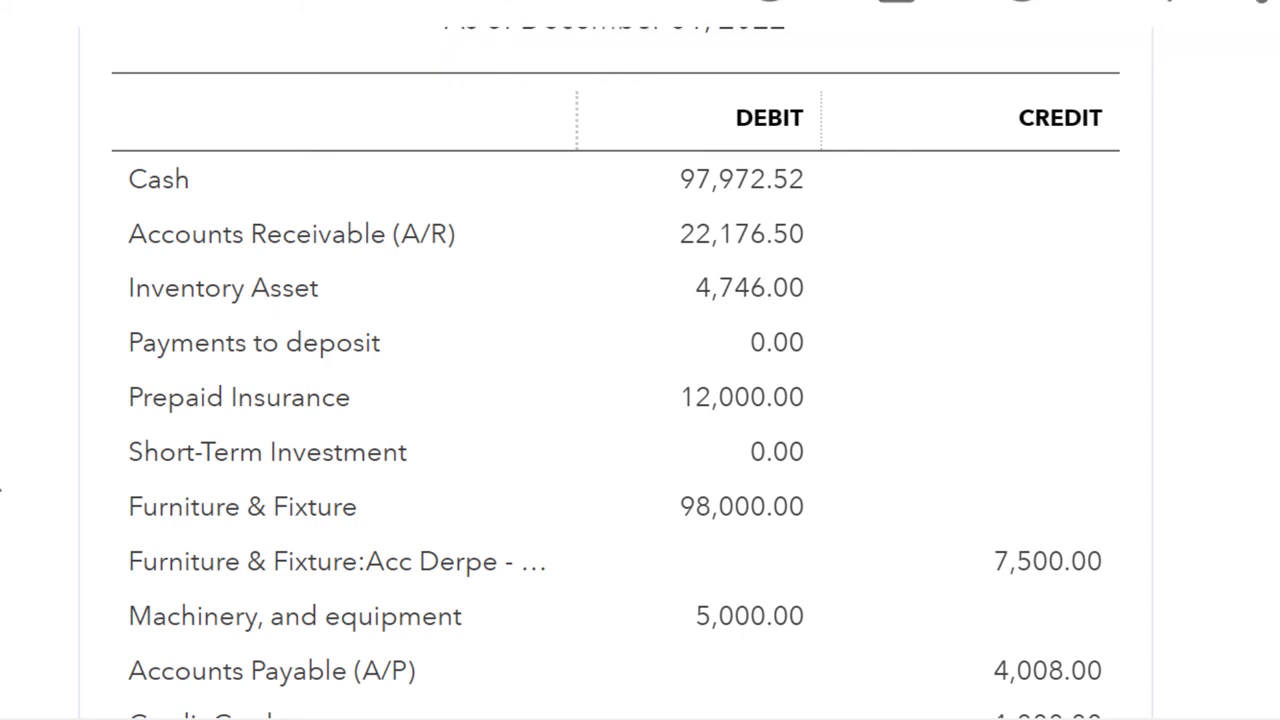
pyautogui.scroll(-3, 1, 490)
pyautogui.scroll(-5, 1, 490)
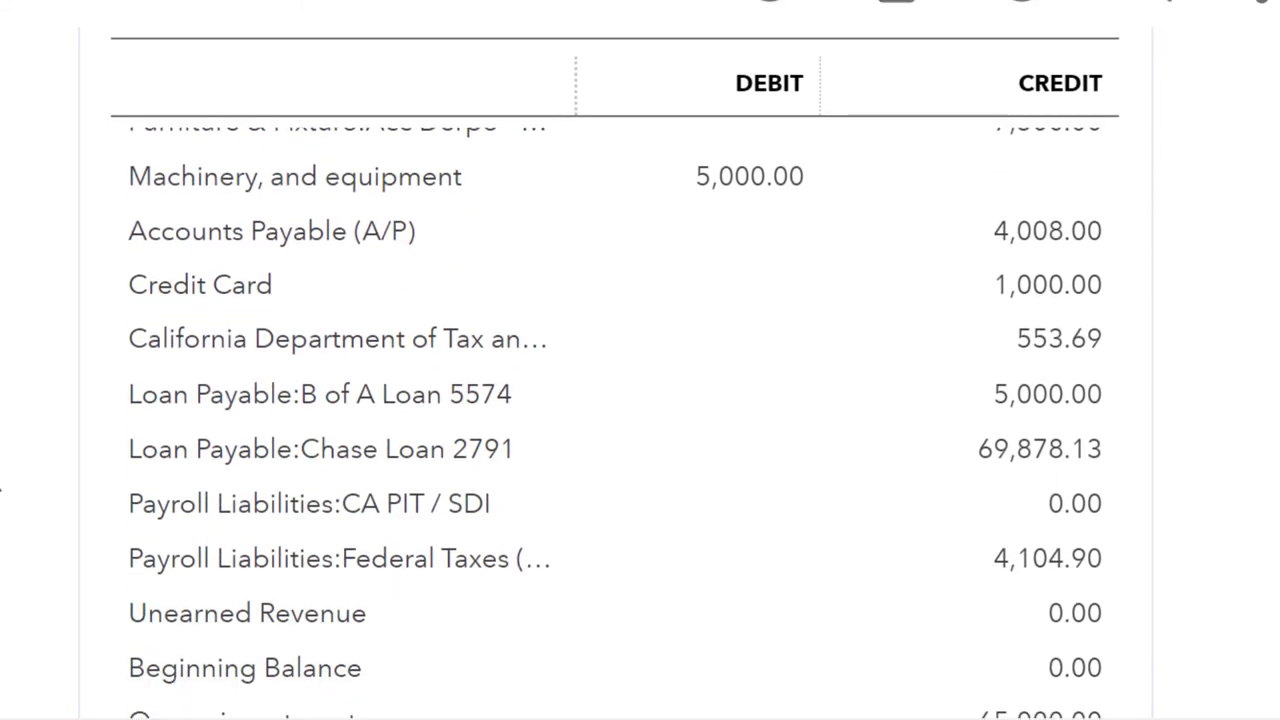
pyautogui.scroll(-4, 1, 490)
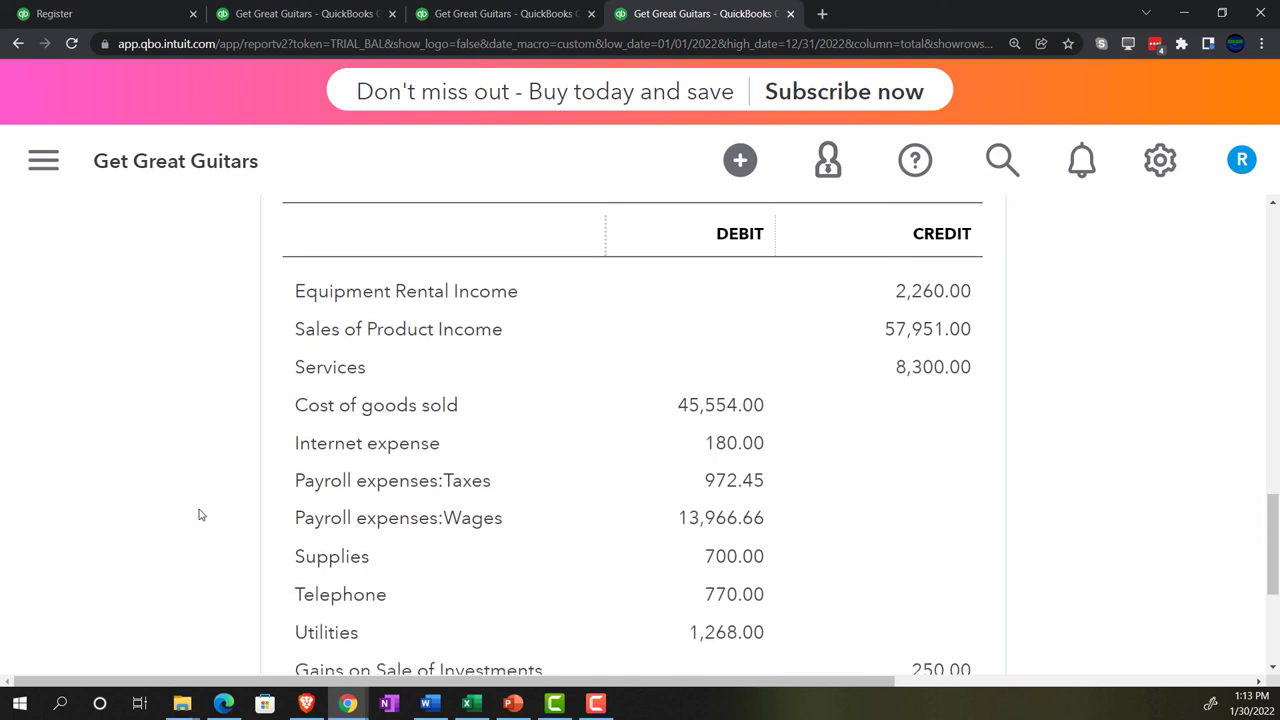
pyautogui.scroll(-2, 199, 515)
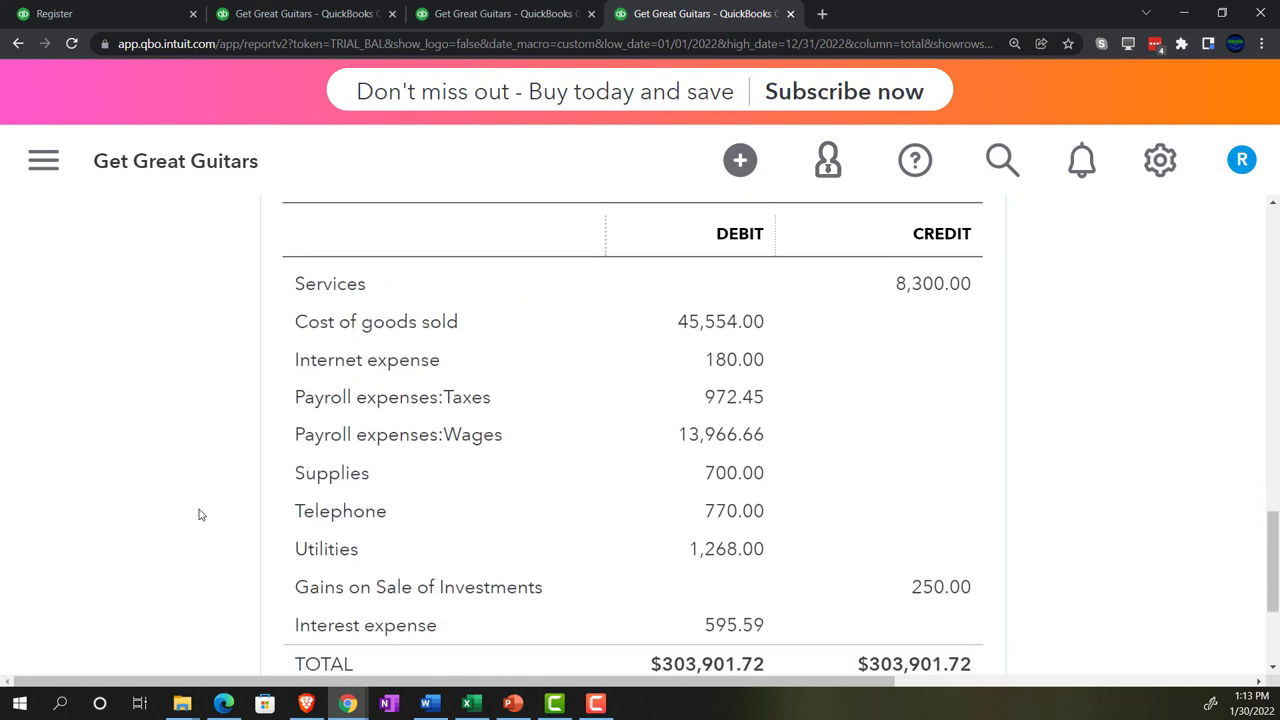